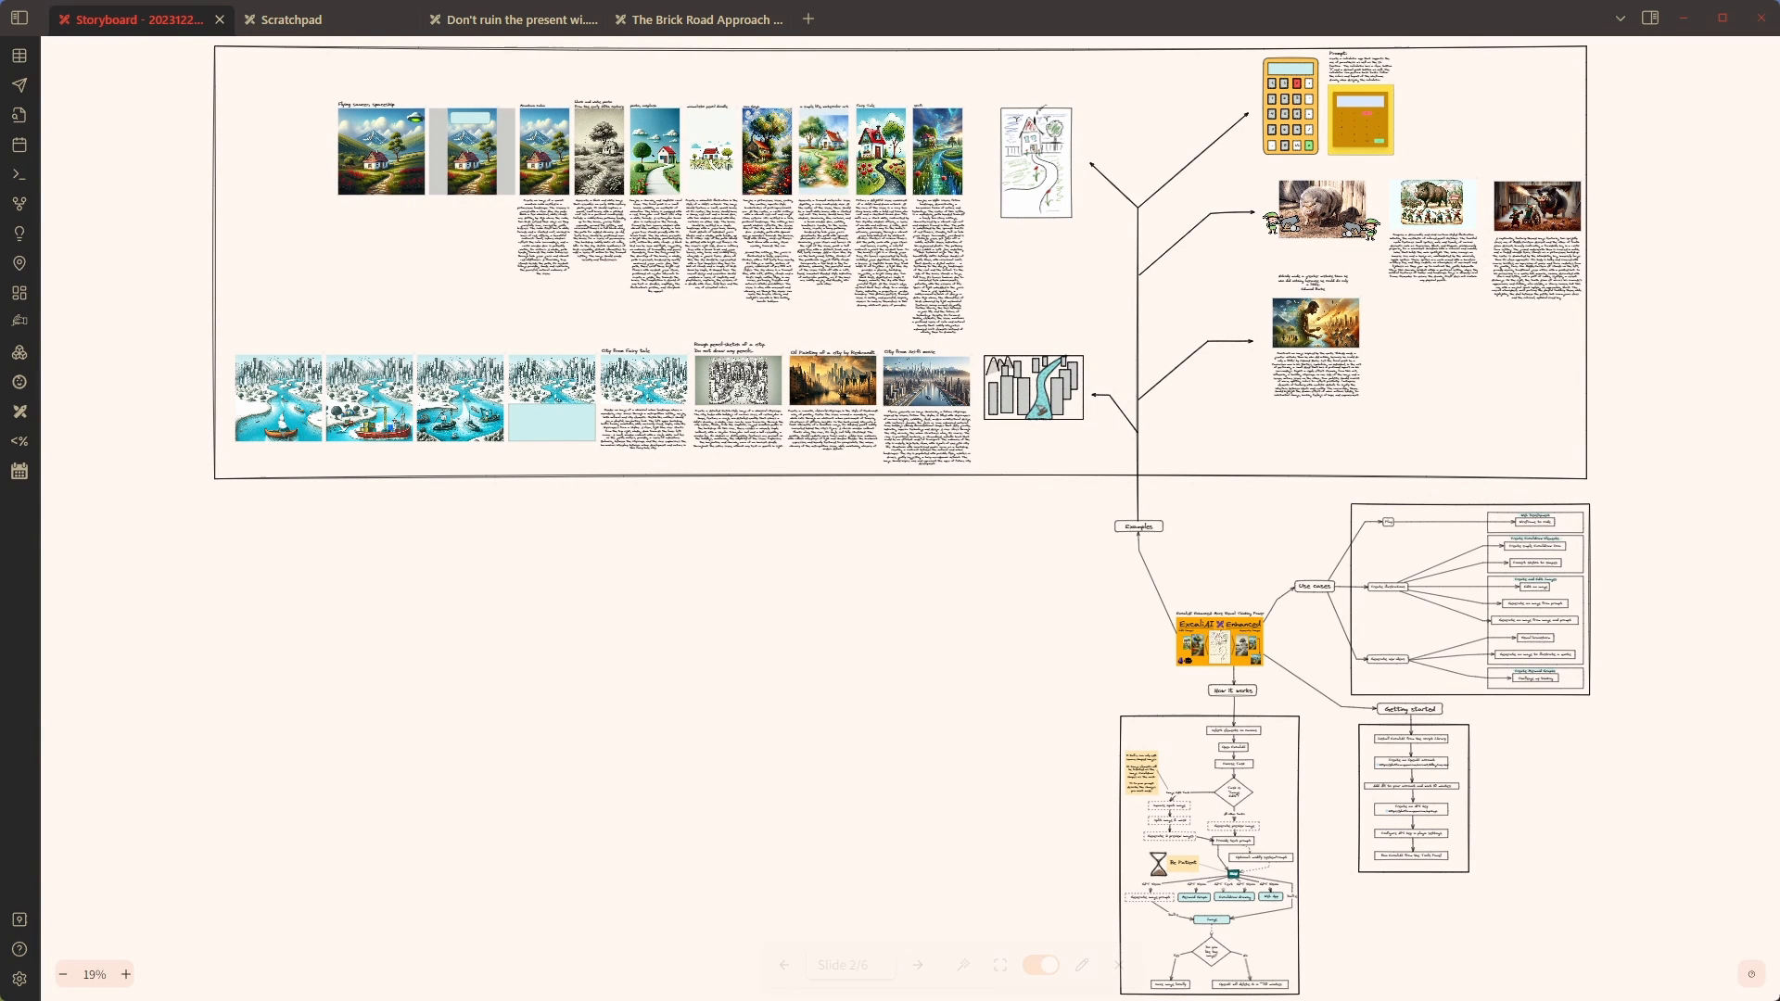
# Advance through the storyboard slides covering the examples, use cases, how it works and getting started
pyautogui.press('Right')
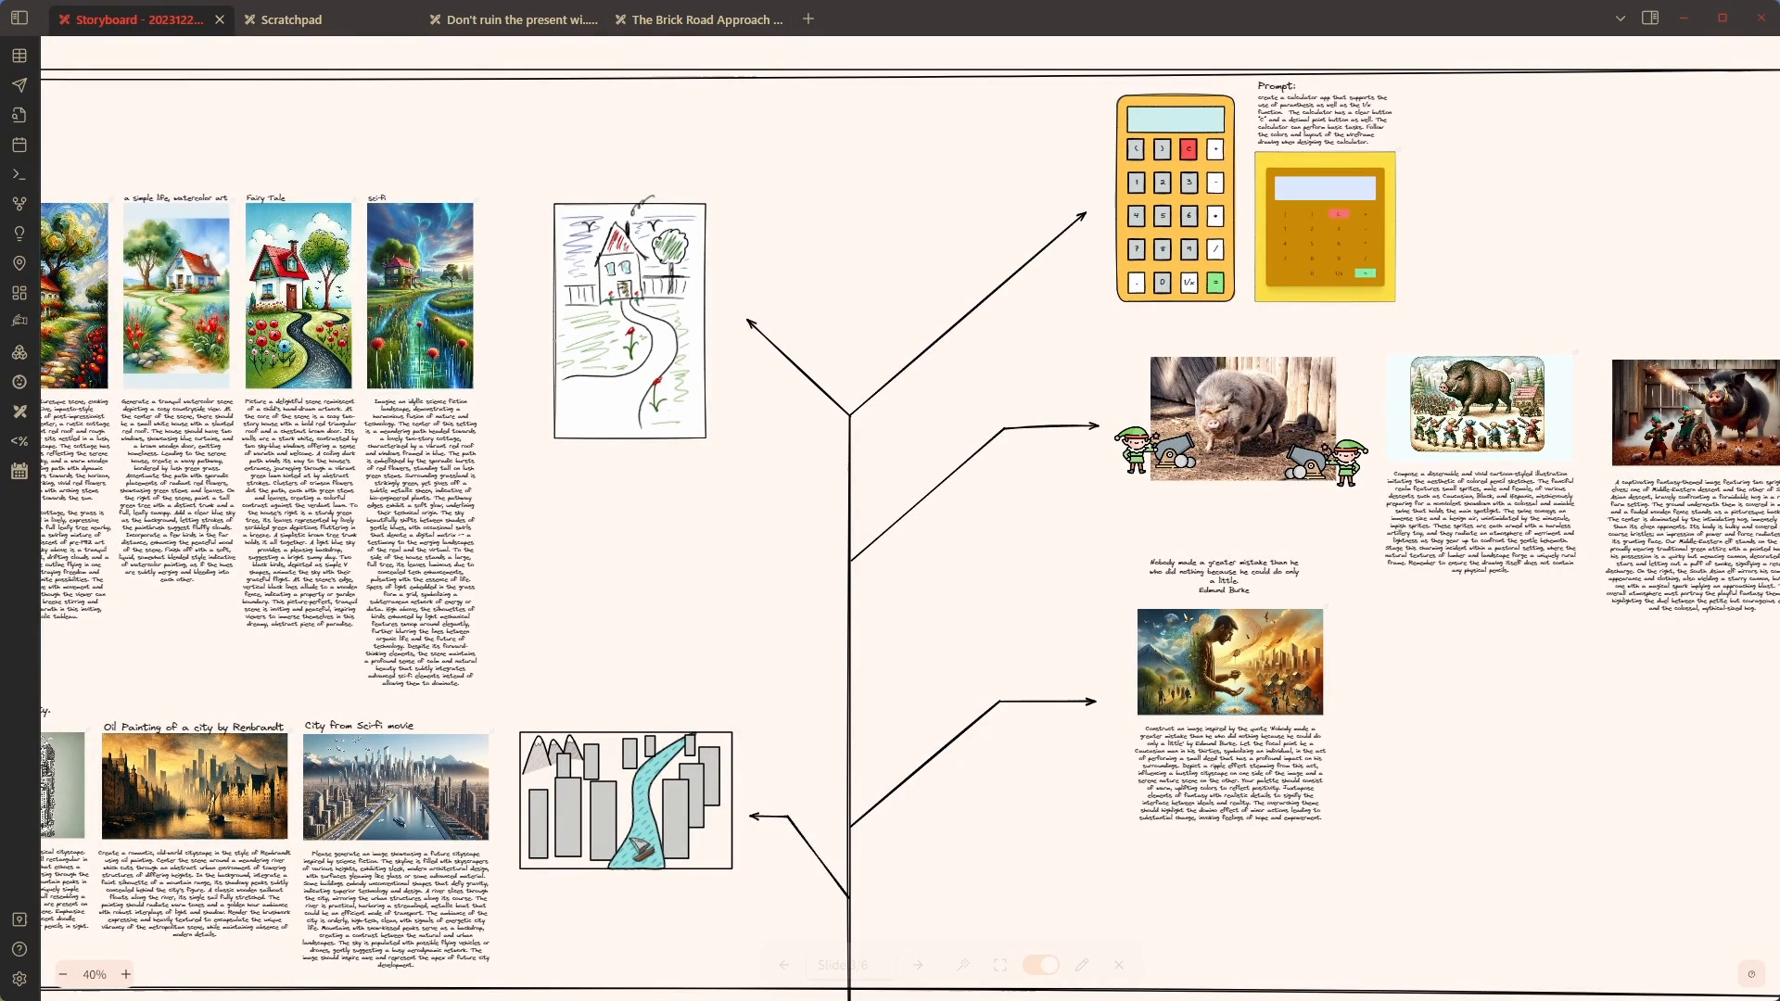
pyautogui.press('Right')
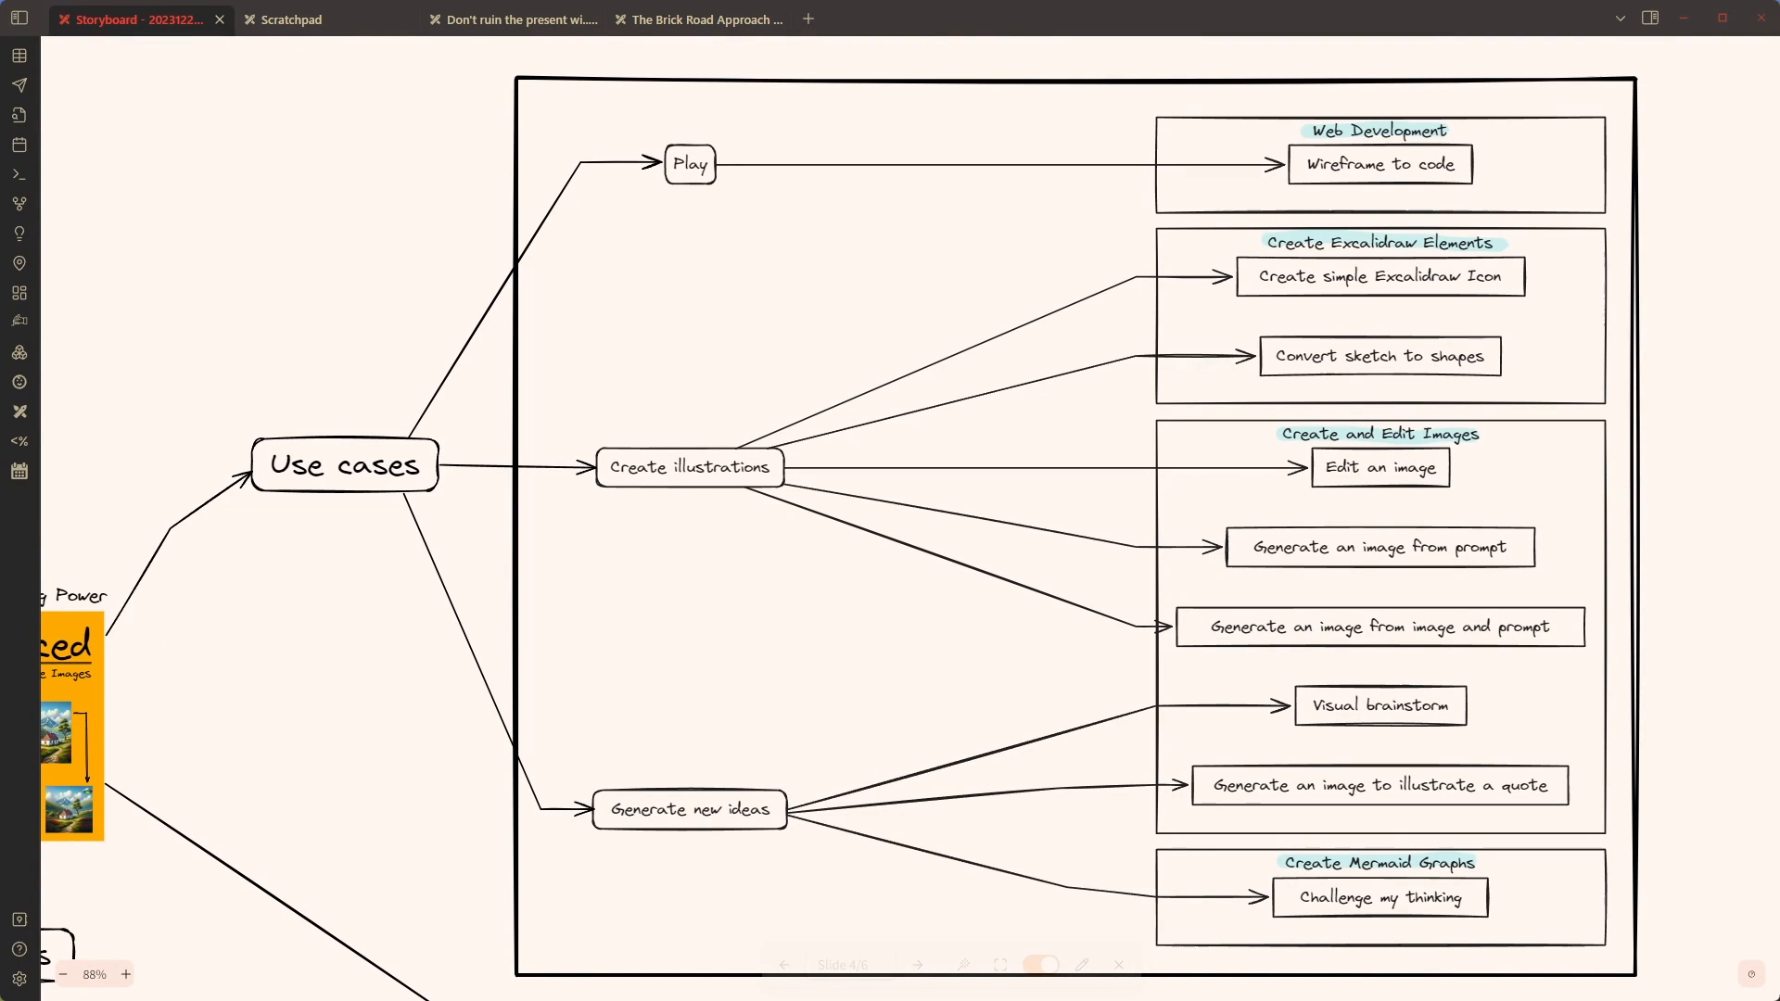
pyautogui.press('Right')
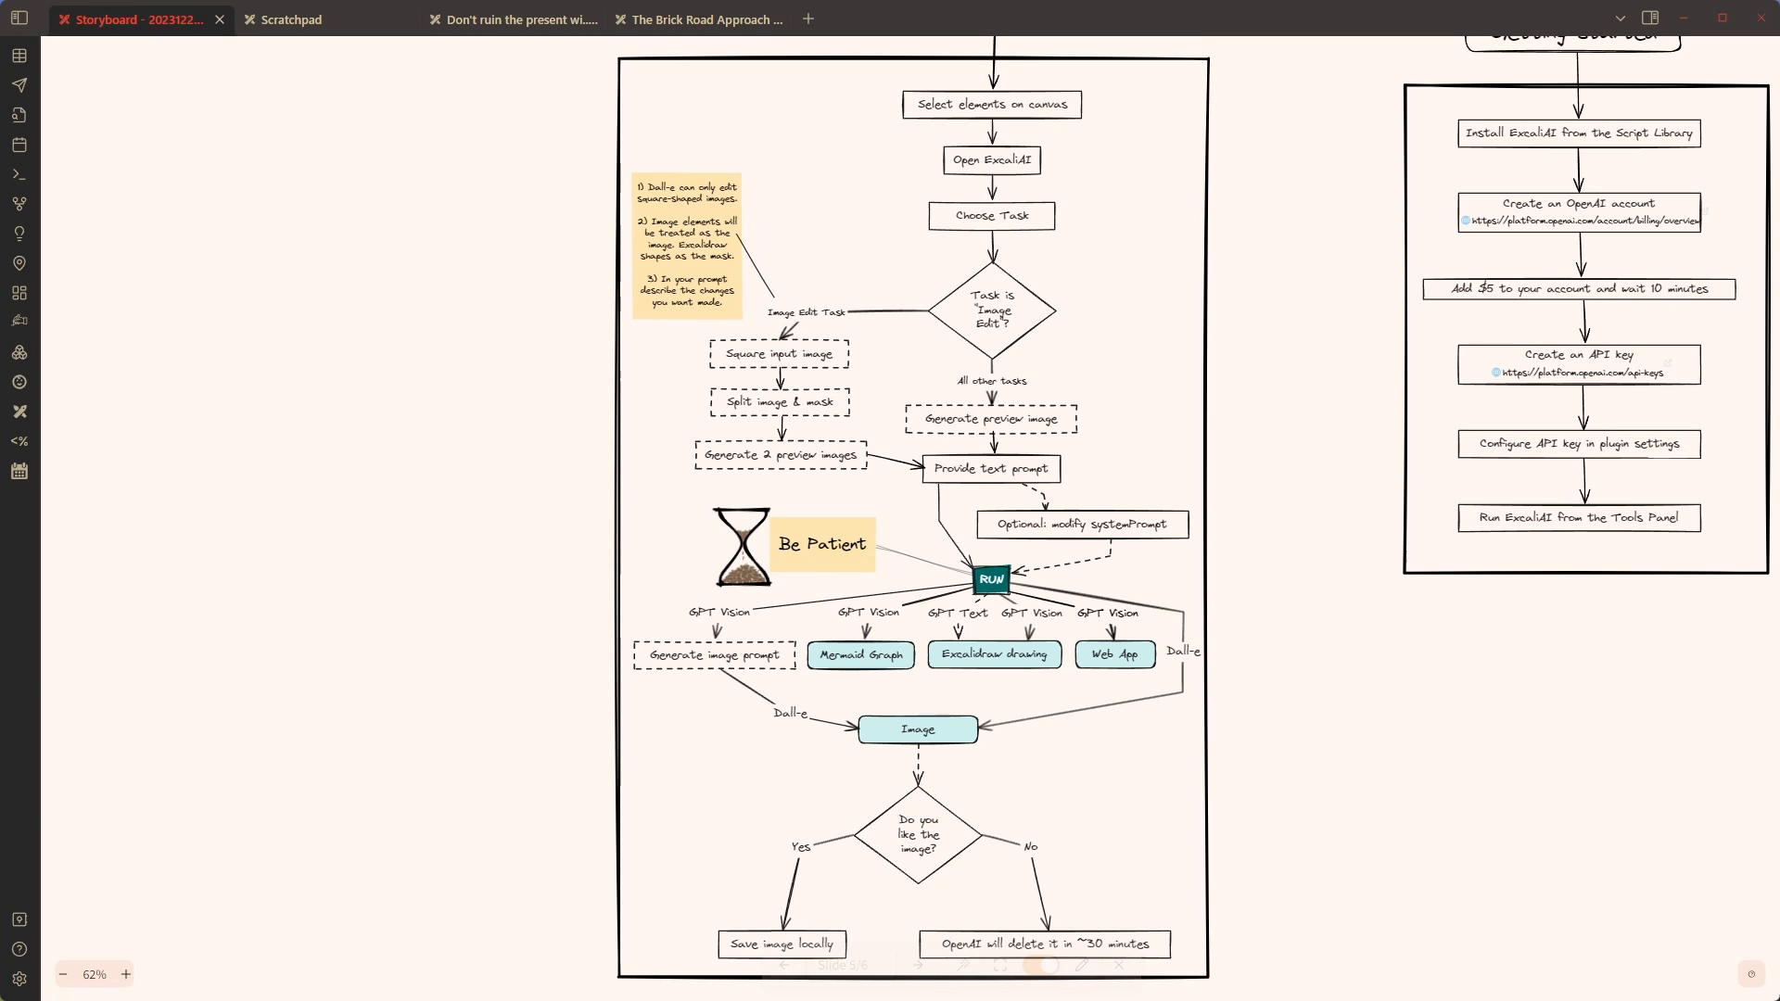
pyautogui.press('Right')
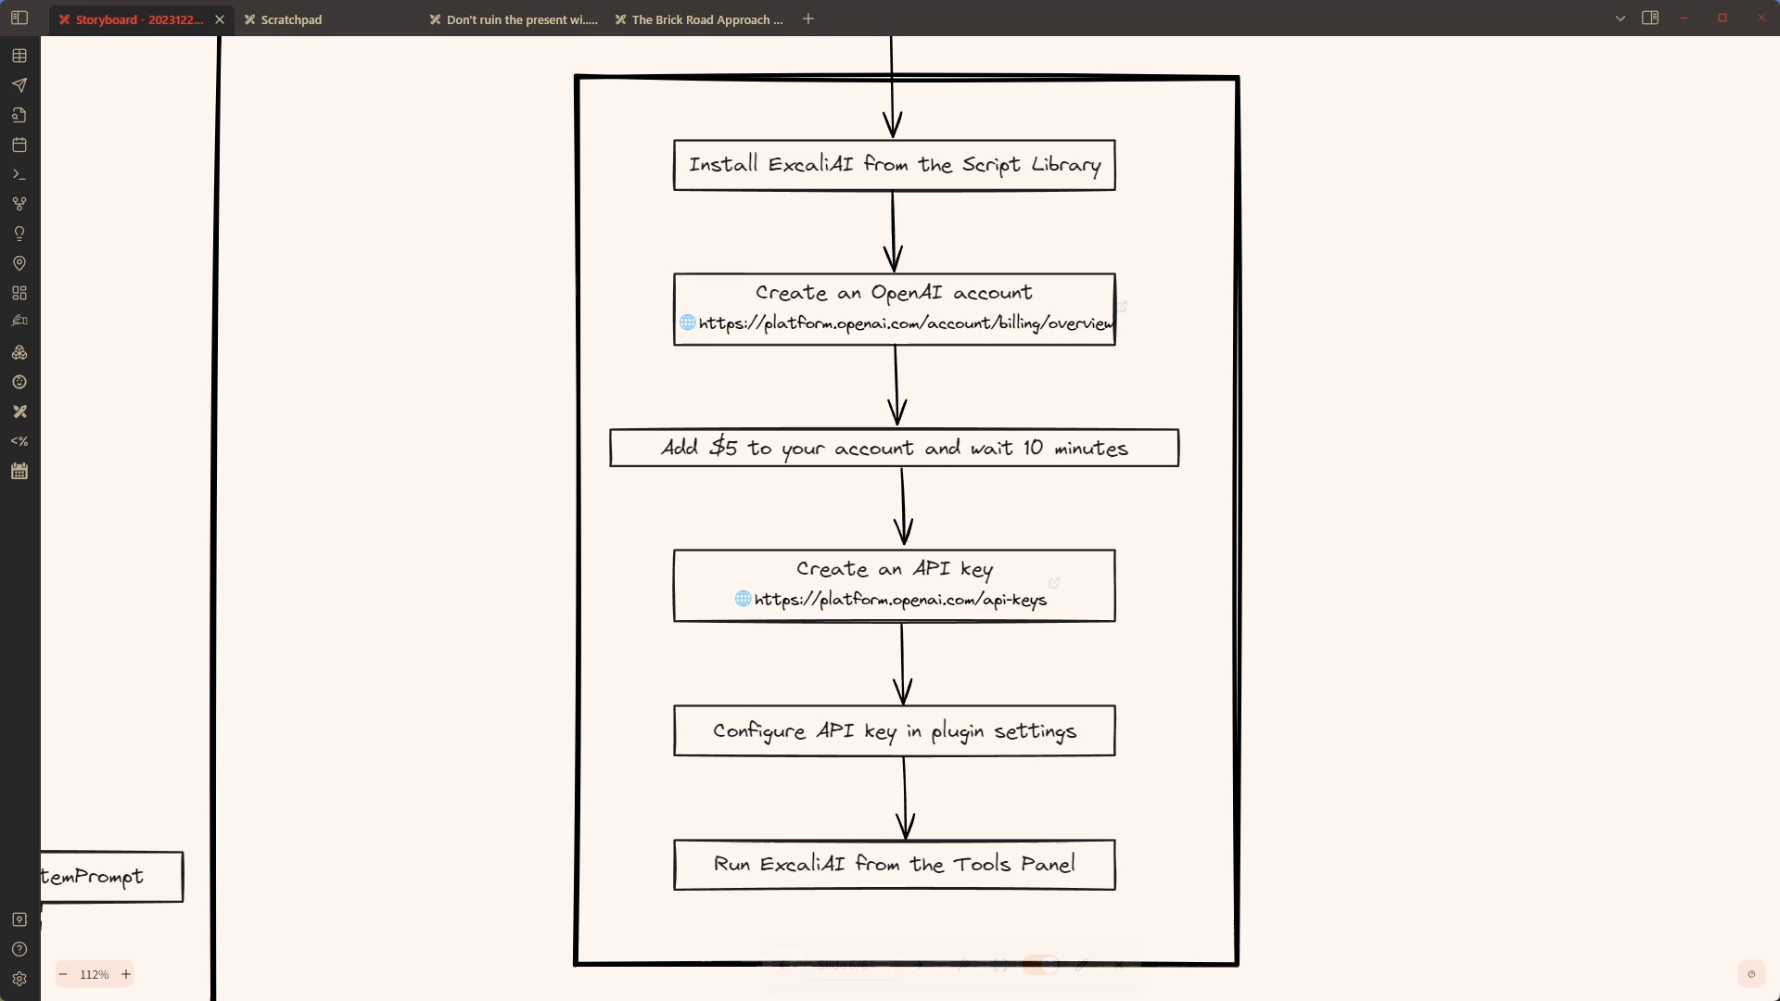
# Switch to the Scratchpad drawing and pin the downloaded ExcaliAI script for quick access
pyautogui.click(329, 22)
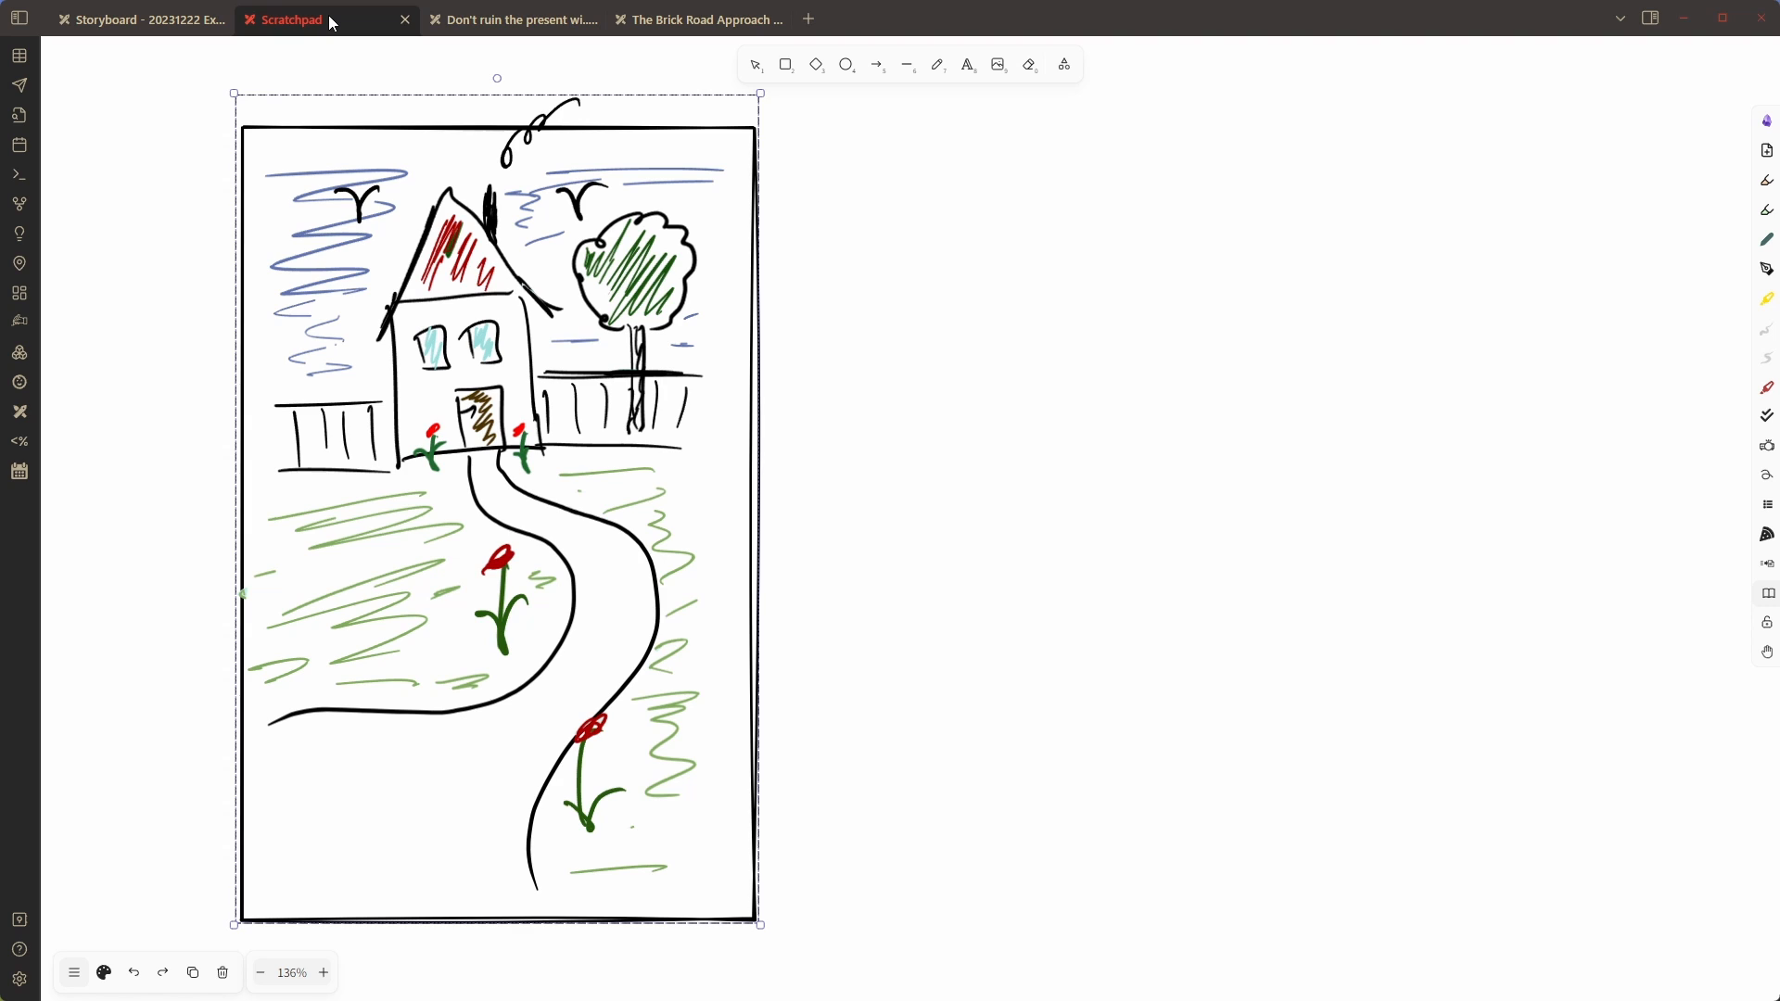
pyautogui.click(1764, 130)
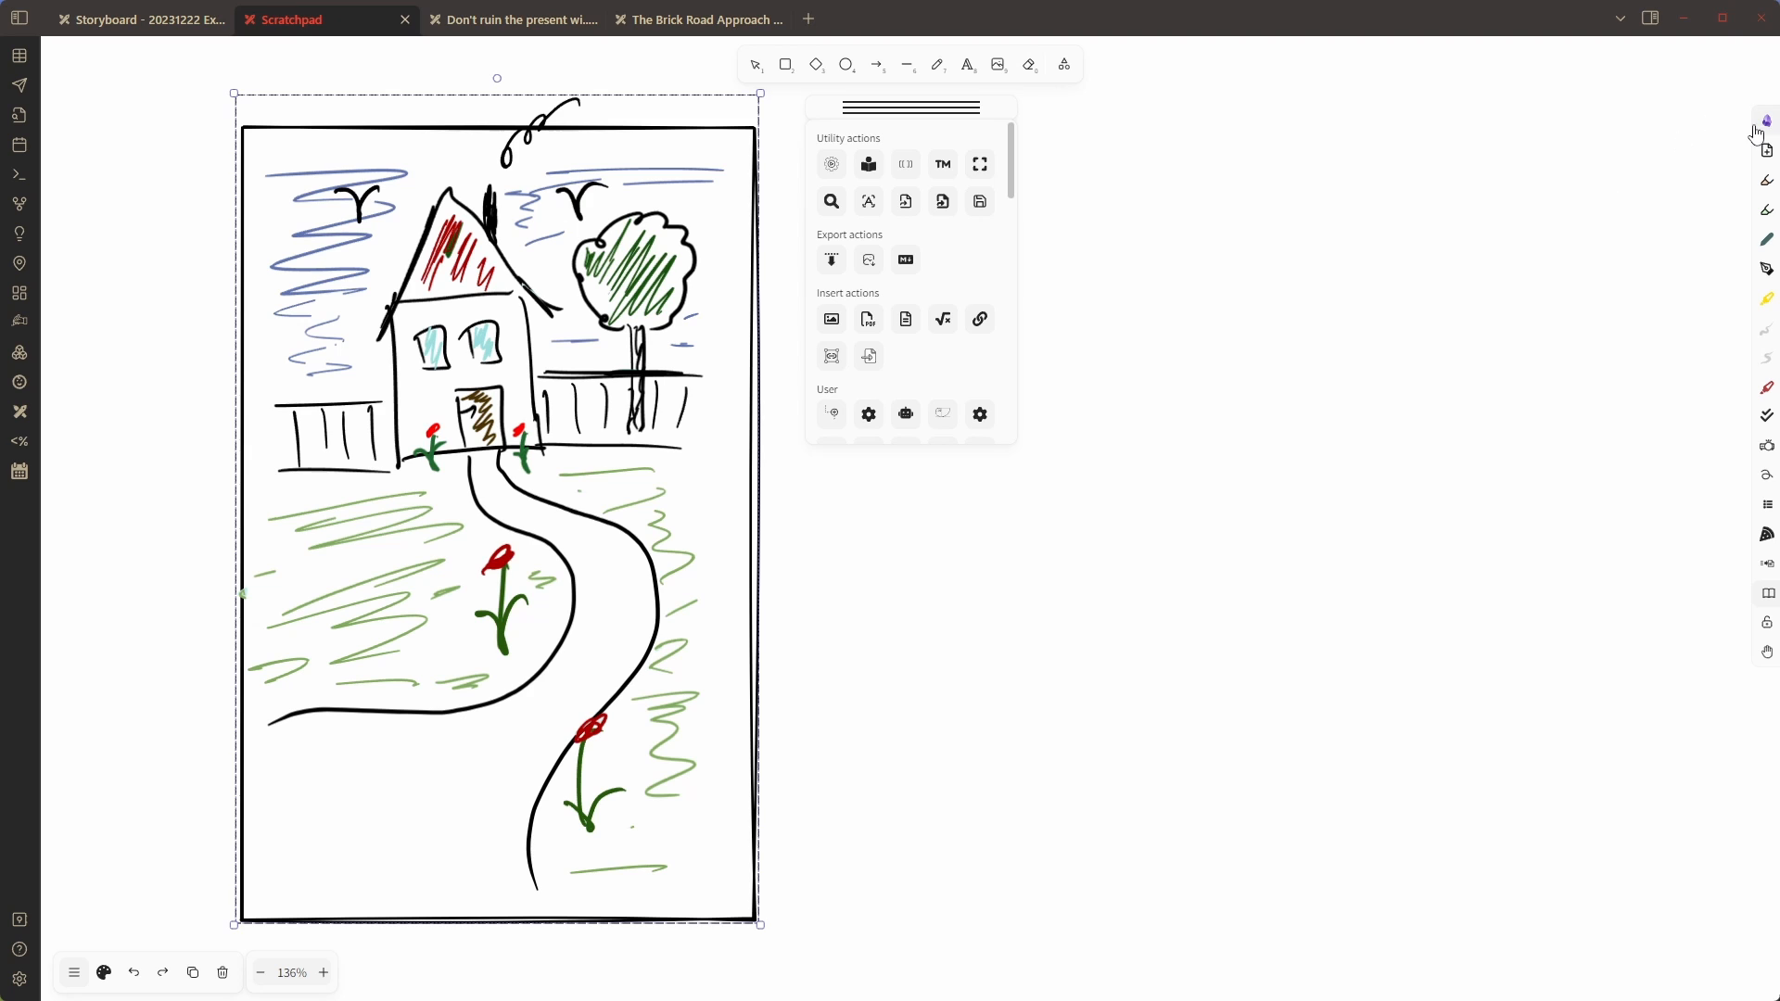
pyautogui.scroll(-1, 893, 299)
pyautogui.scroll(-10, 893, 298)
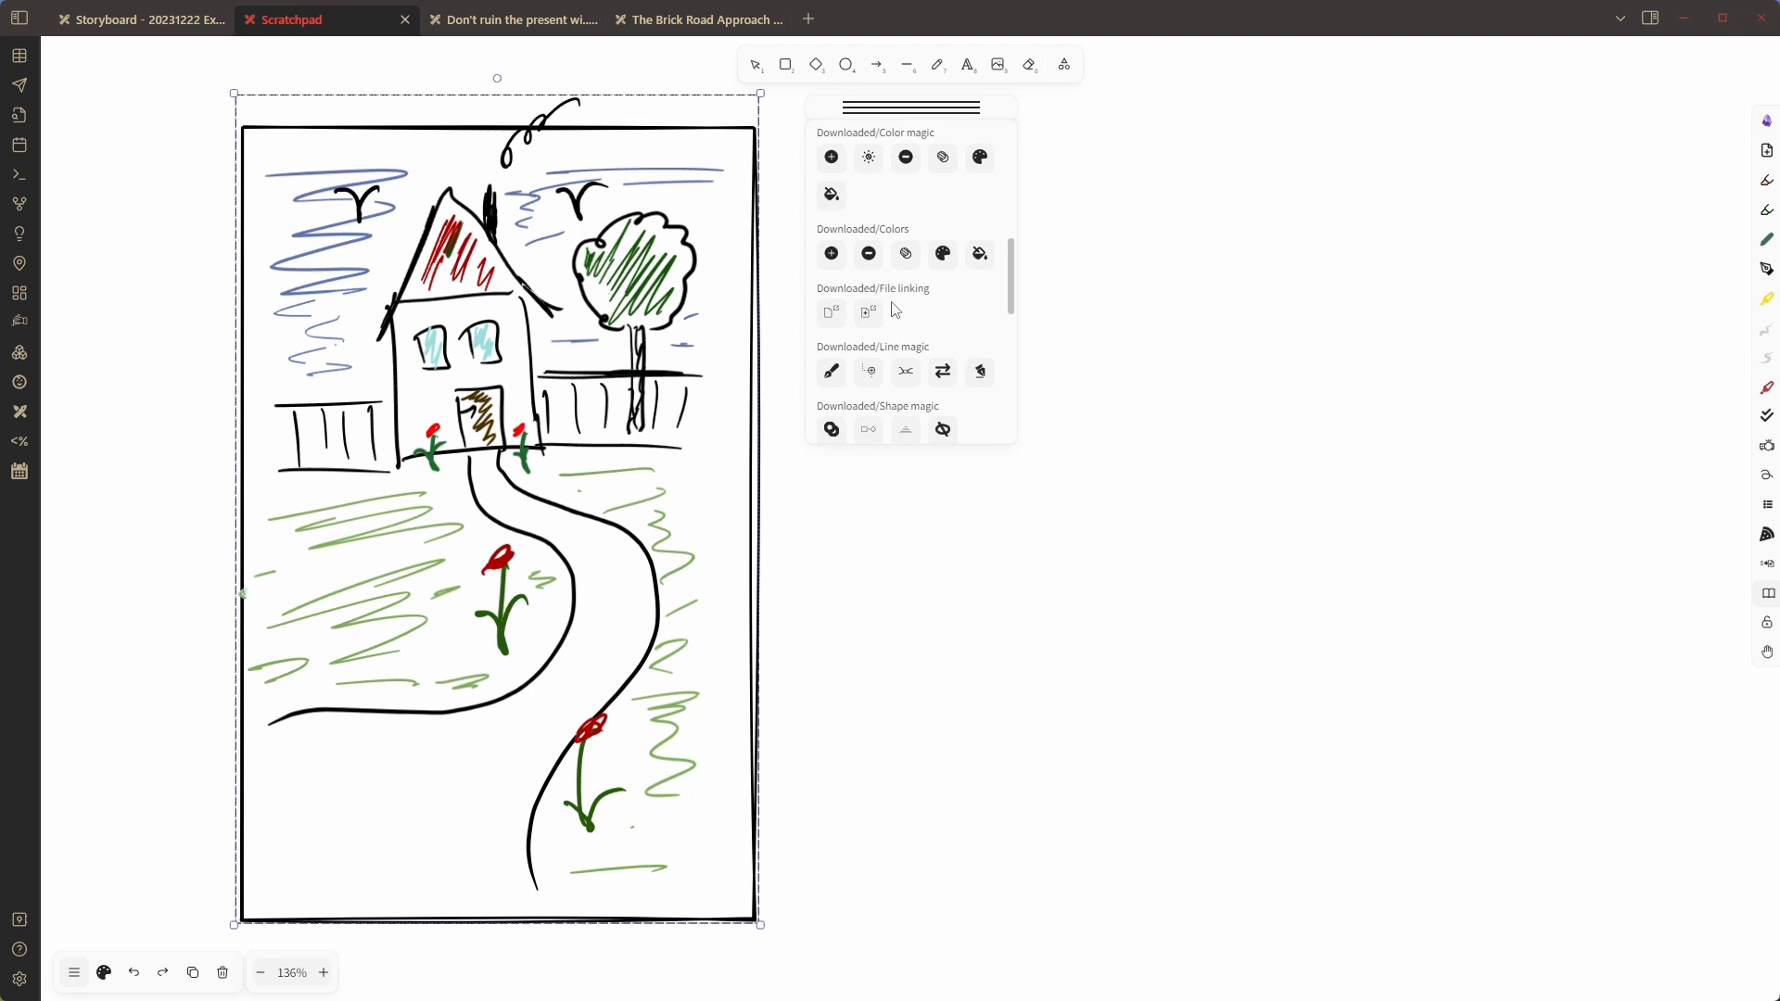
pyautogui.scroll(-3, 897, 316)
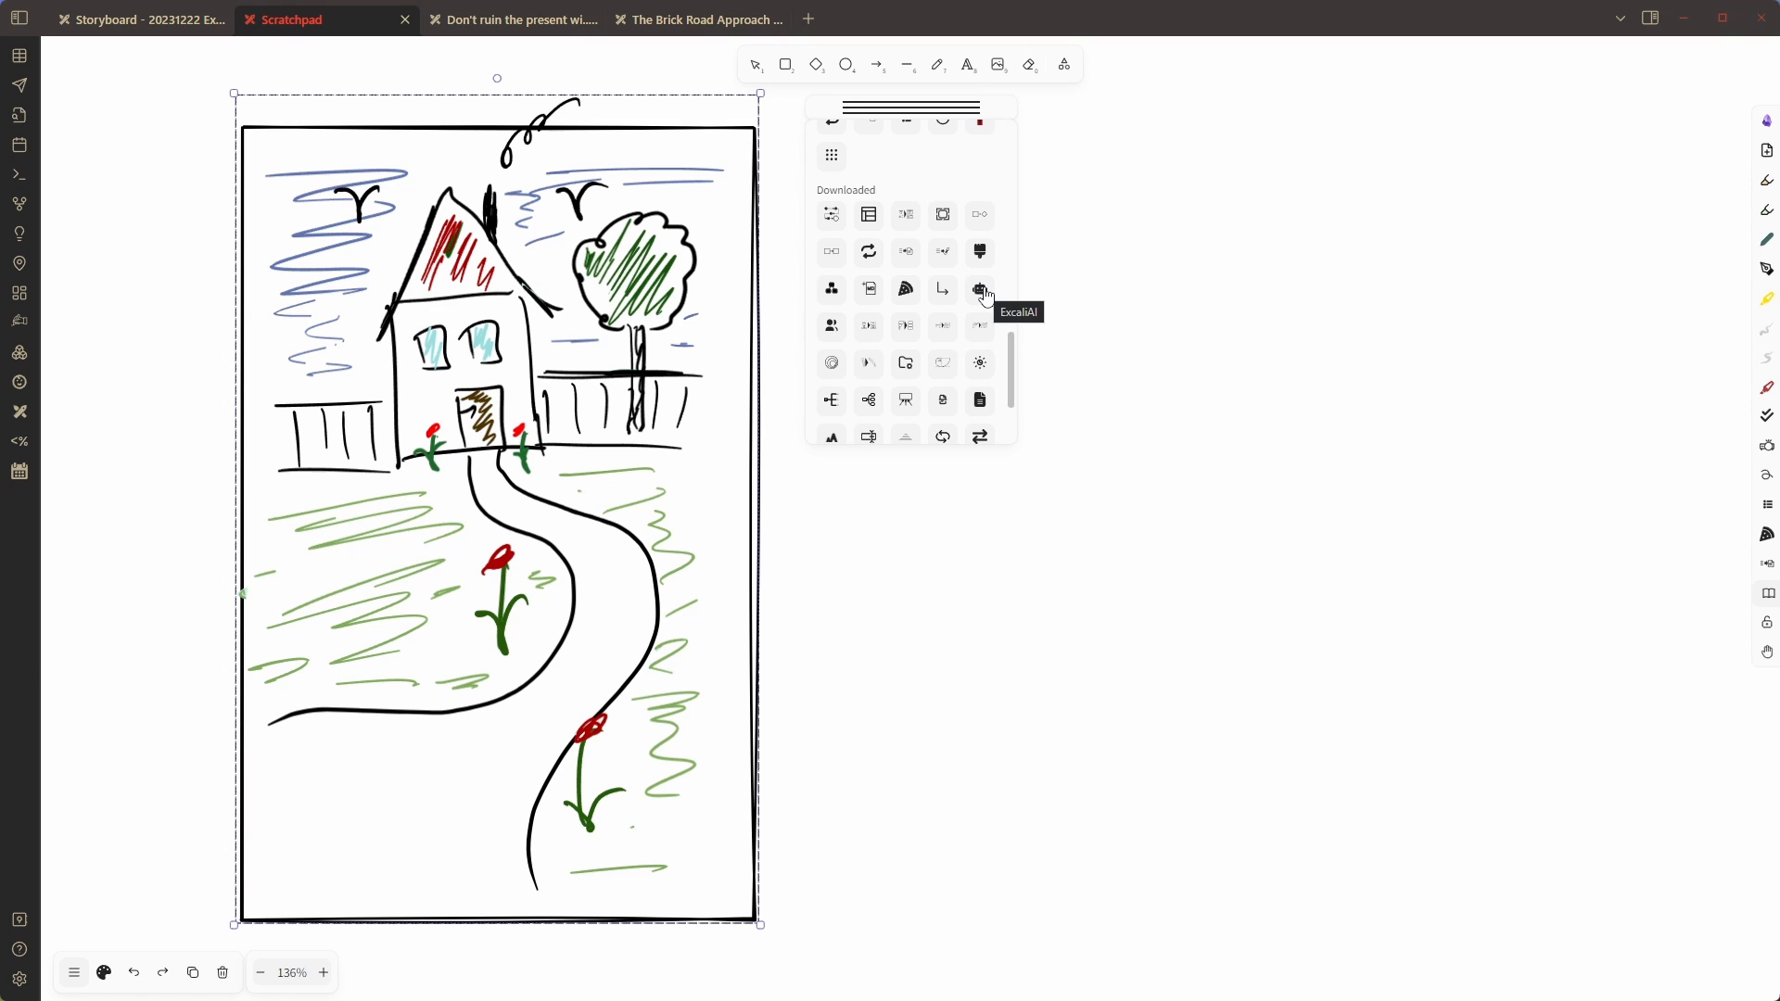
pyautogui.click(981, 291)
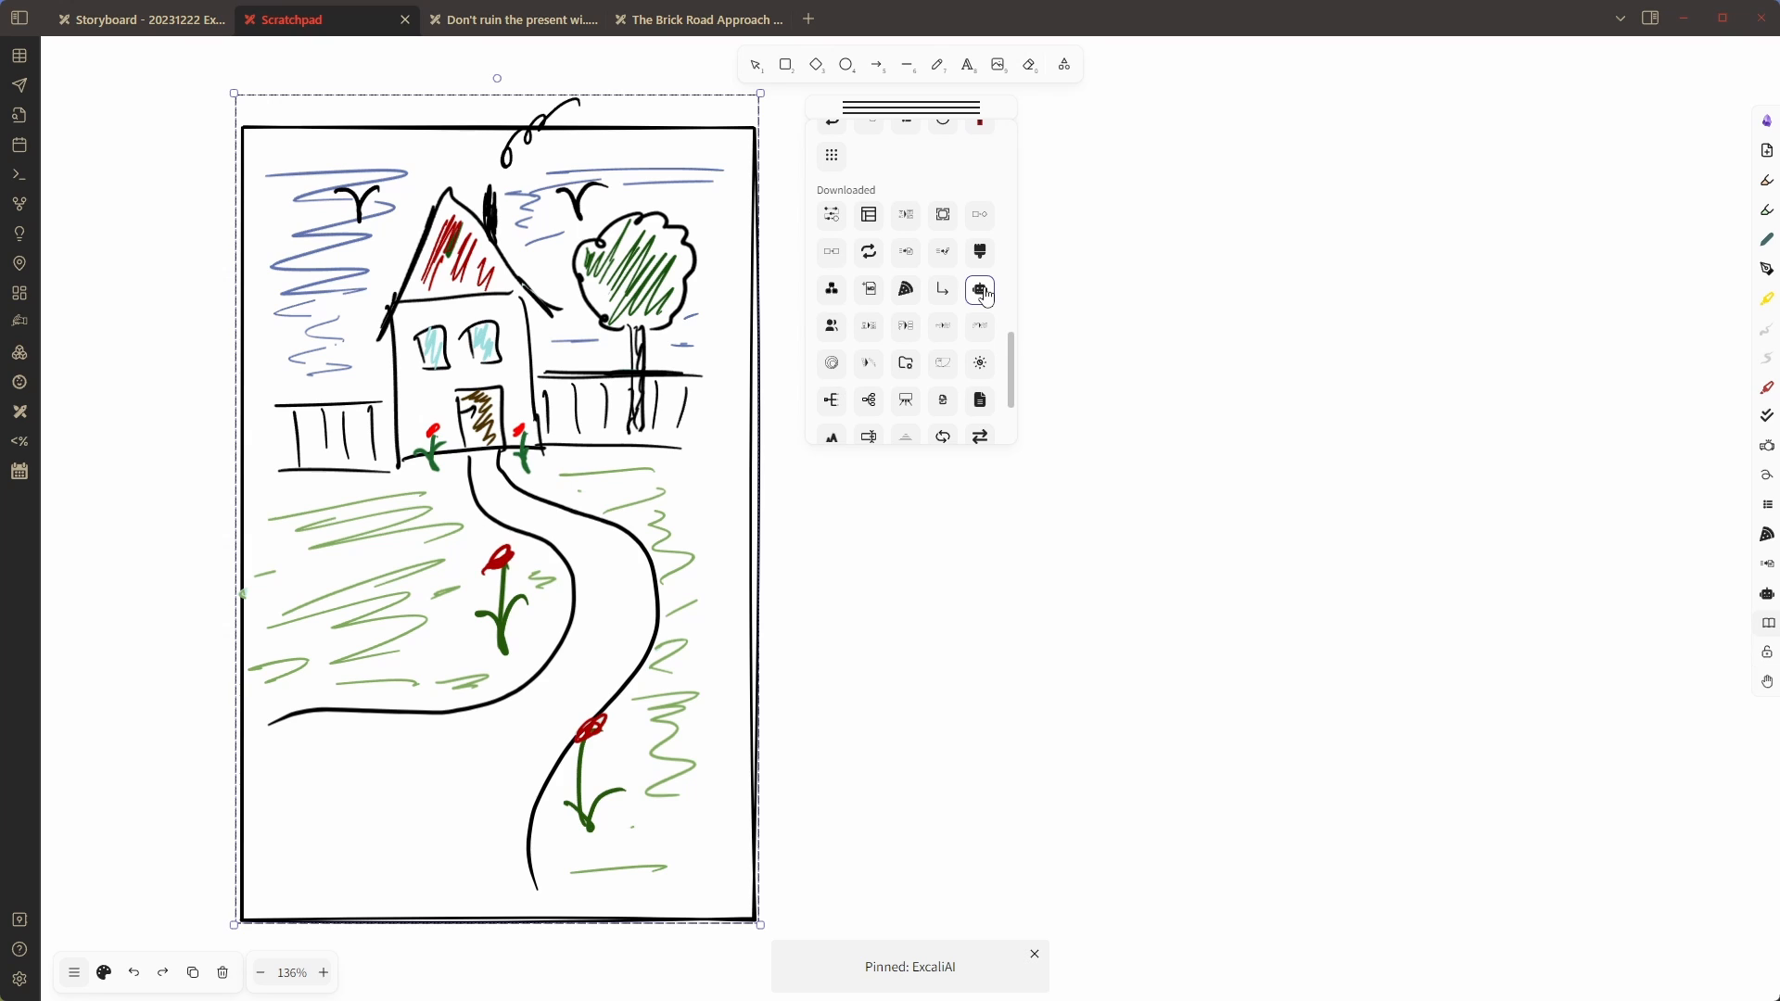
pyautogui.click(1768, 123)
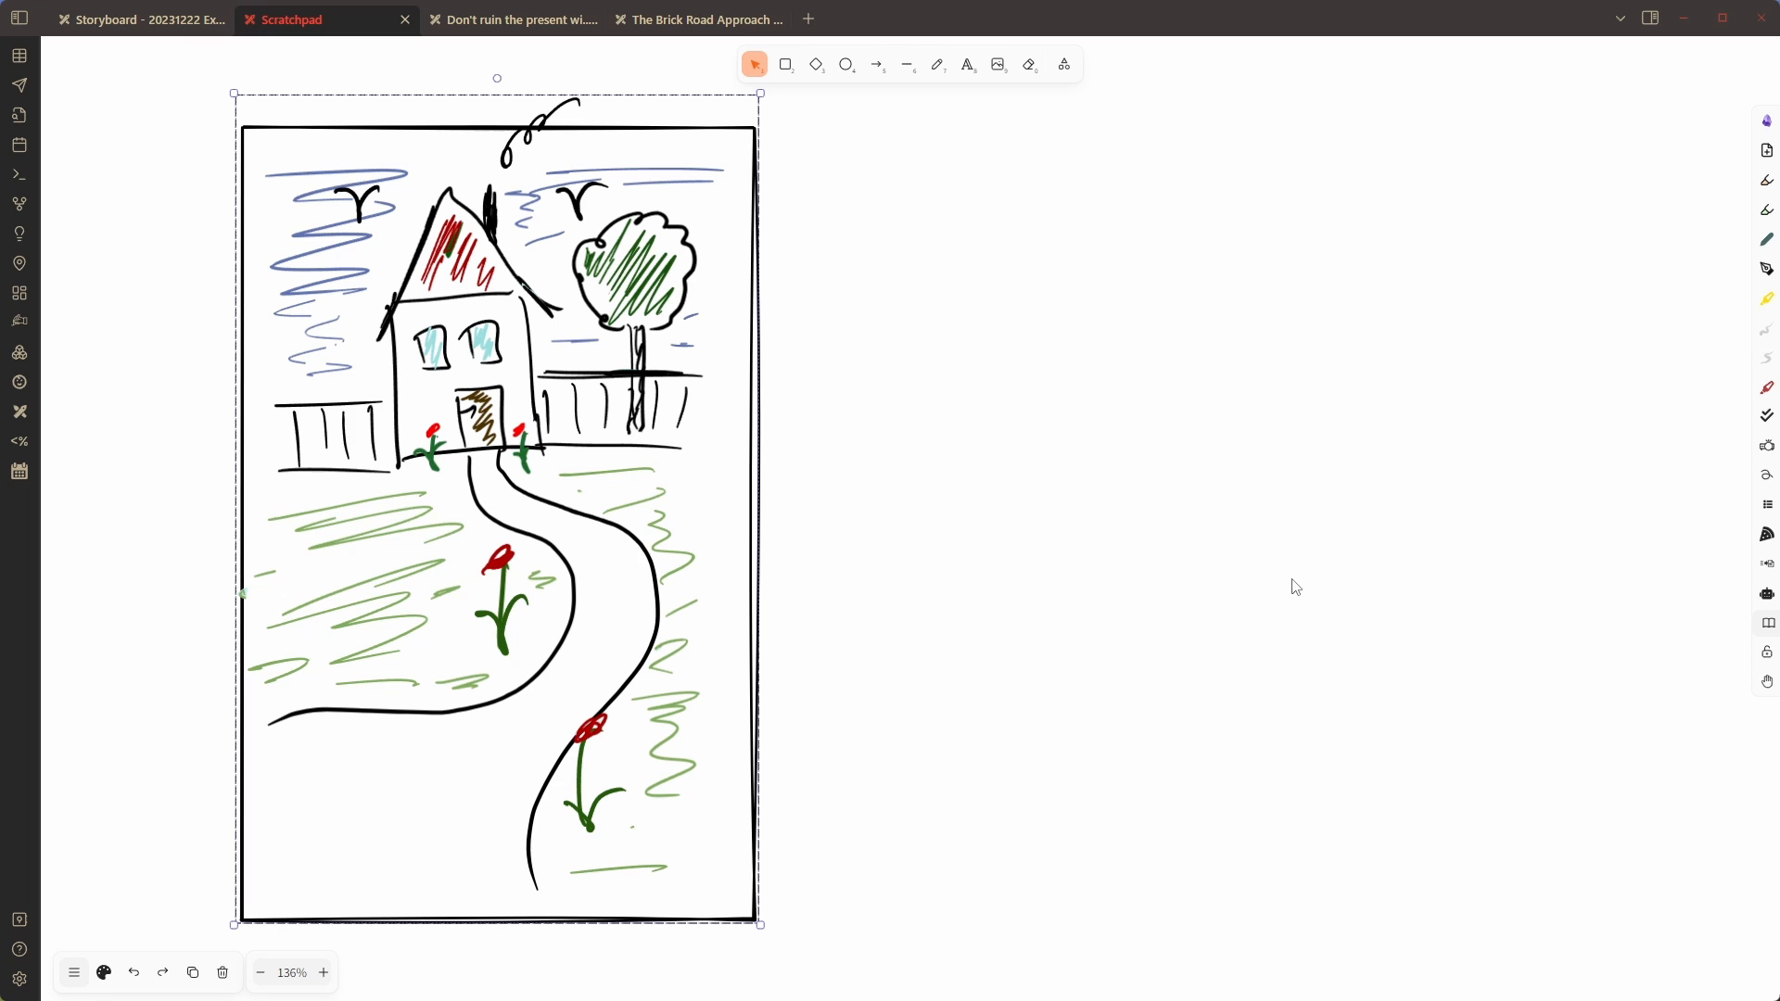
# Run ExcaliAI on the selected house sketch and choose the task "Generate an image from image and prompt"
pyautogui.click(1767, 594)
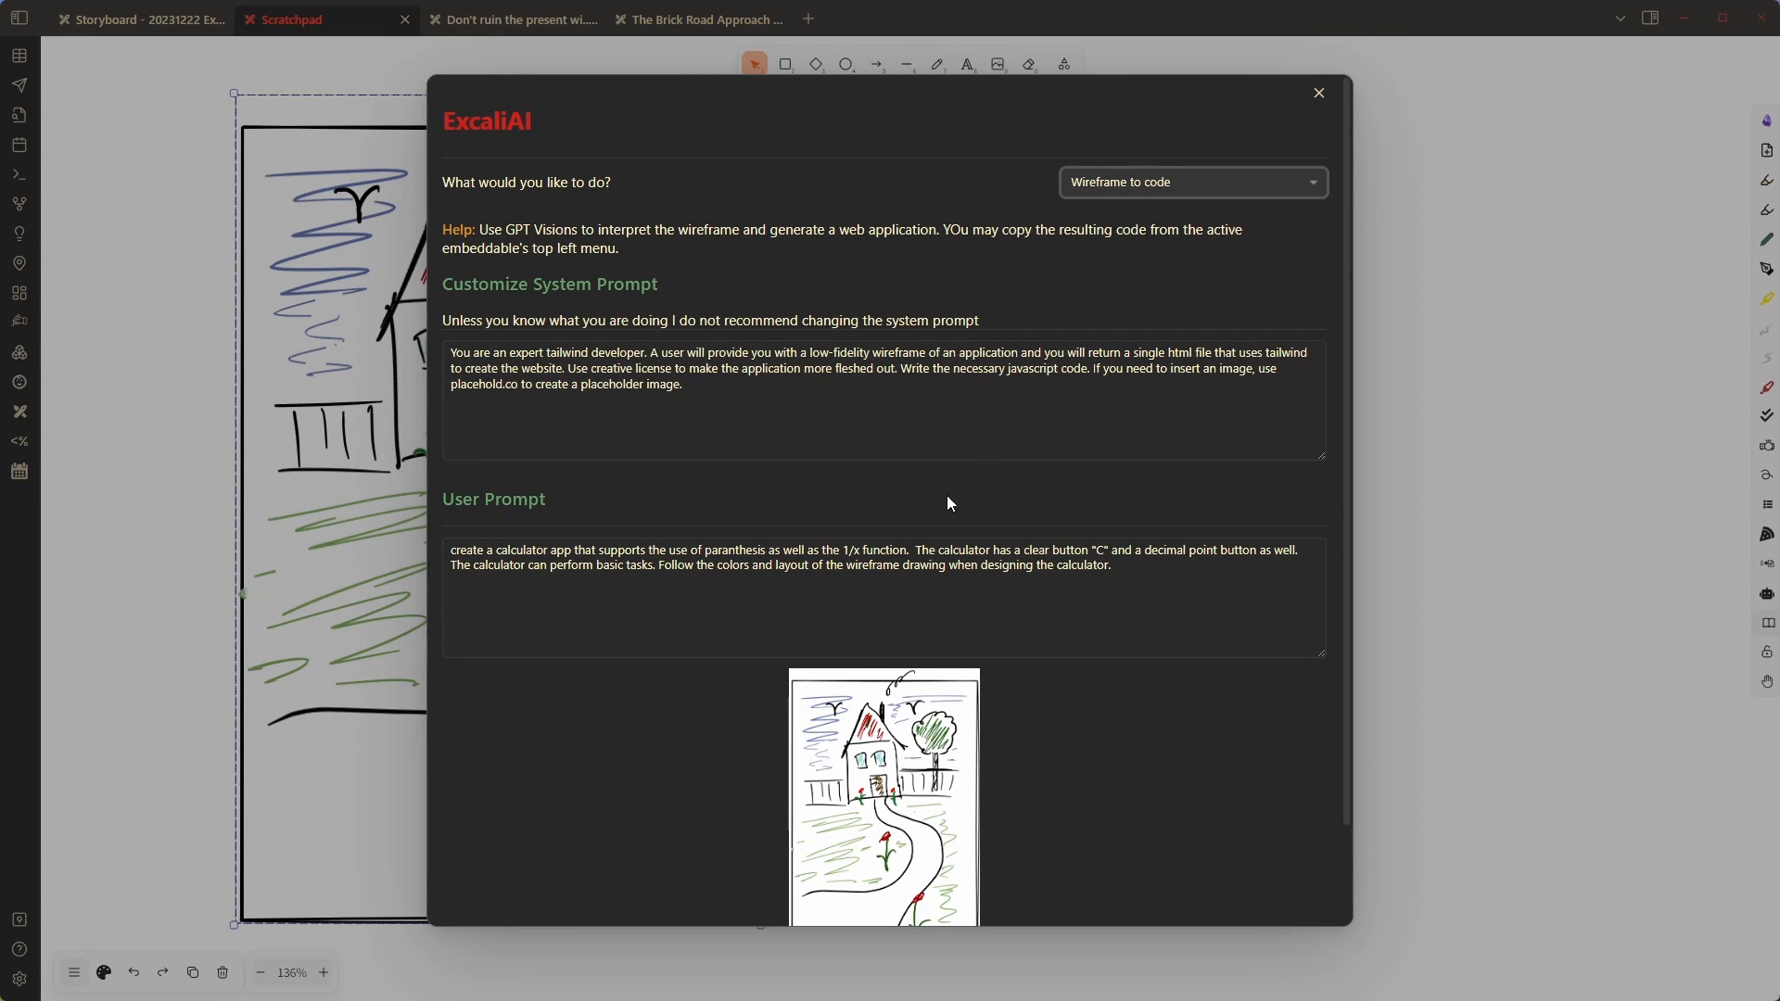
pyautogui.click(1155, 182)
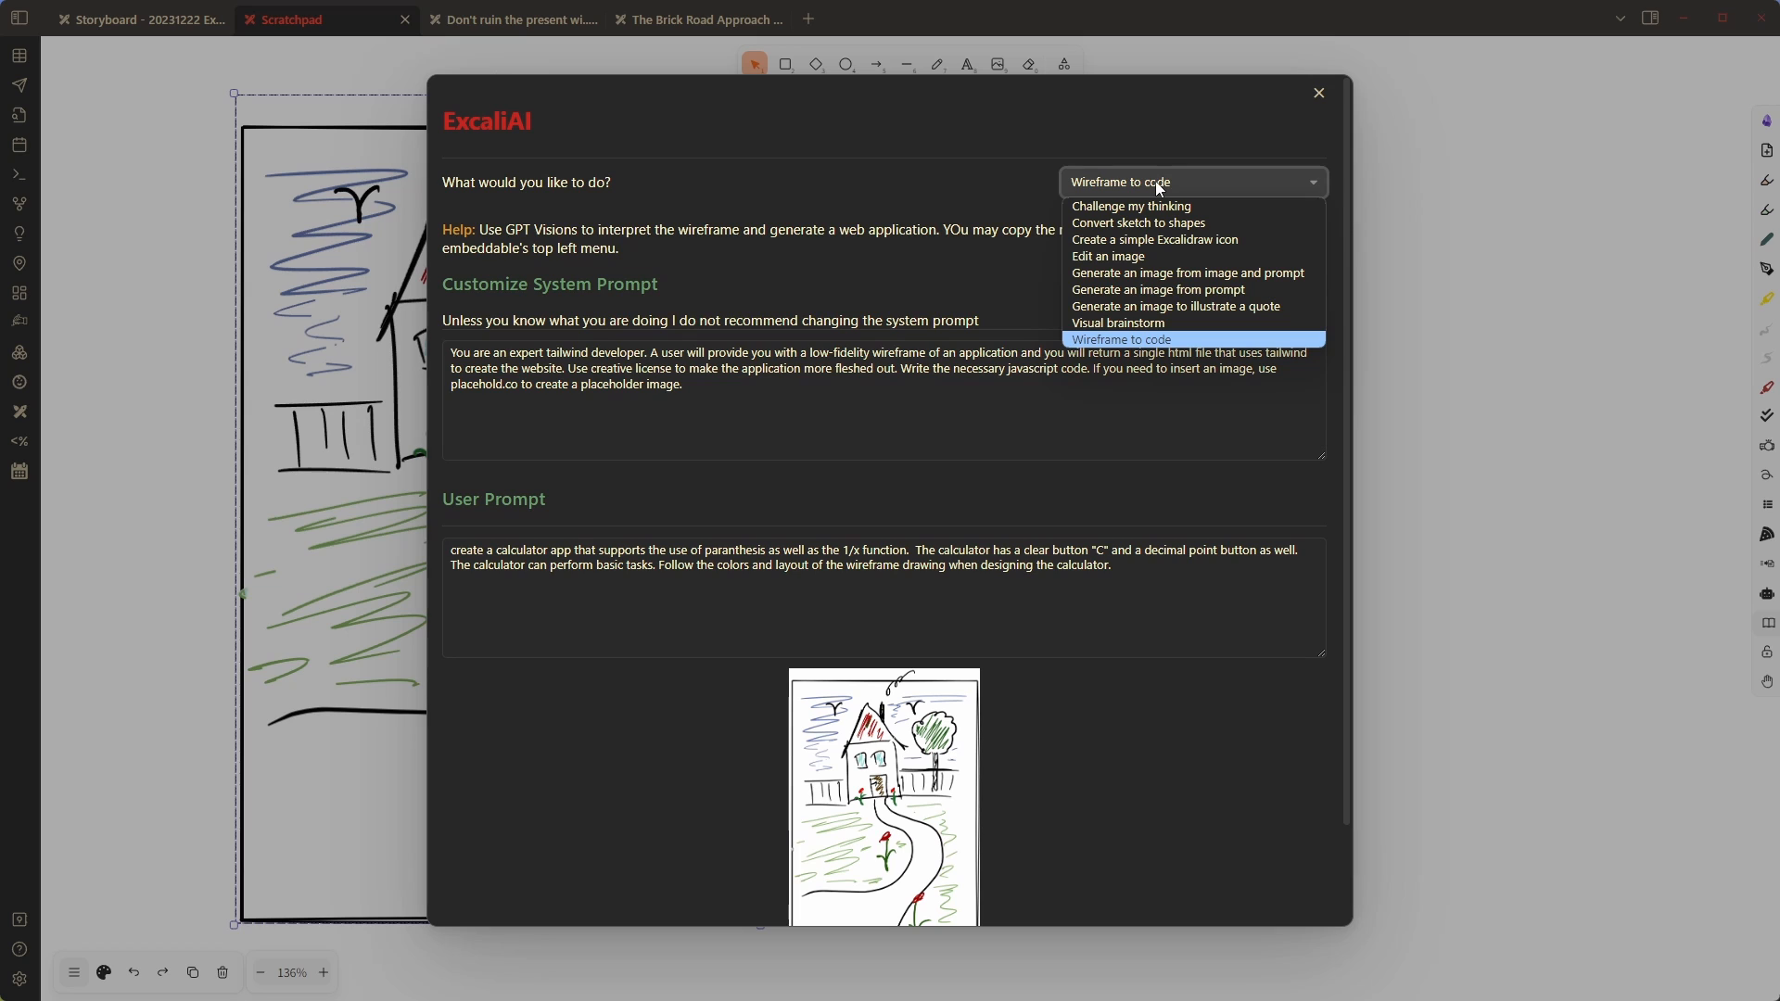
pyautogui.click(1242, 276)
# Replace the calculator text in the user prompt with "horror"
pyautogui.moveTo(1113, 567); pyautogui.dragTo(446, 546)
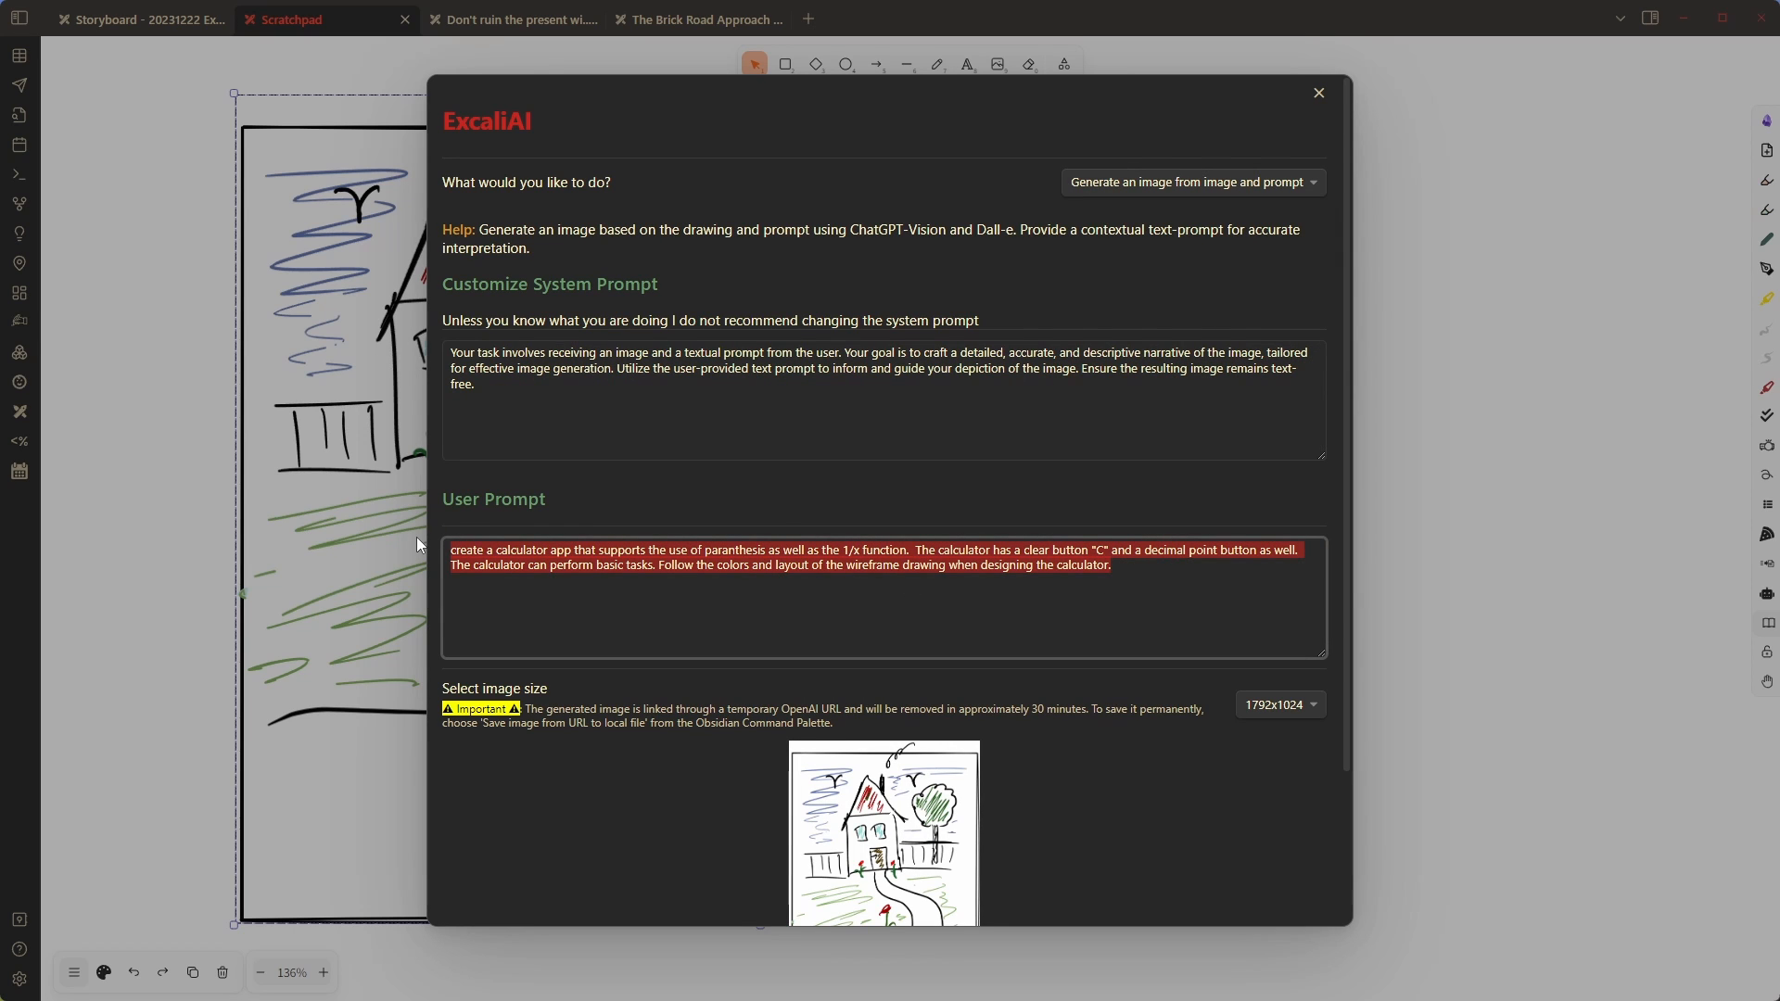
pyautogui.write('hor')
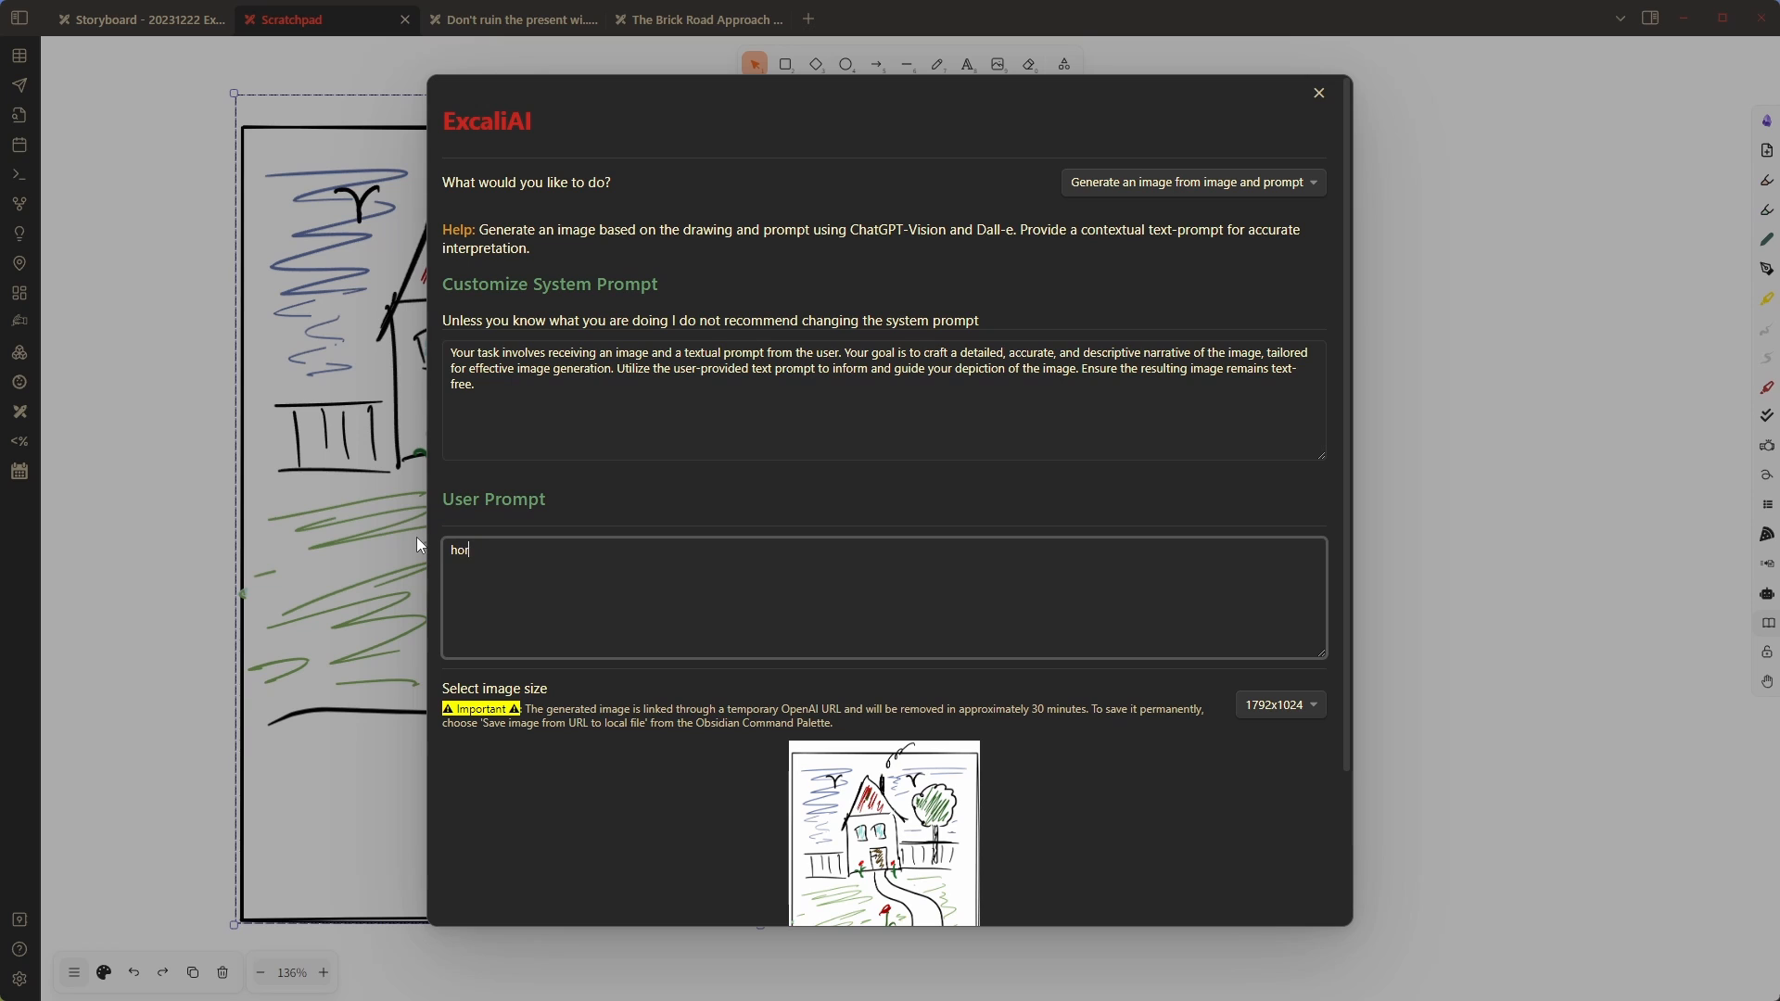
pyautogui.write('ror')
# Set the image size to 1024x1792 and run the image generation
pyautogui.scroll(-2, 665, 576)
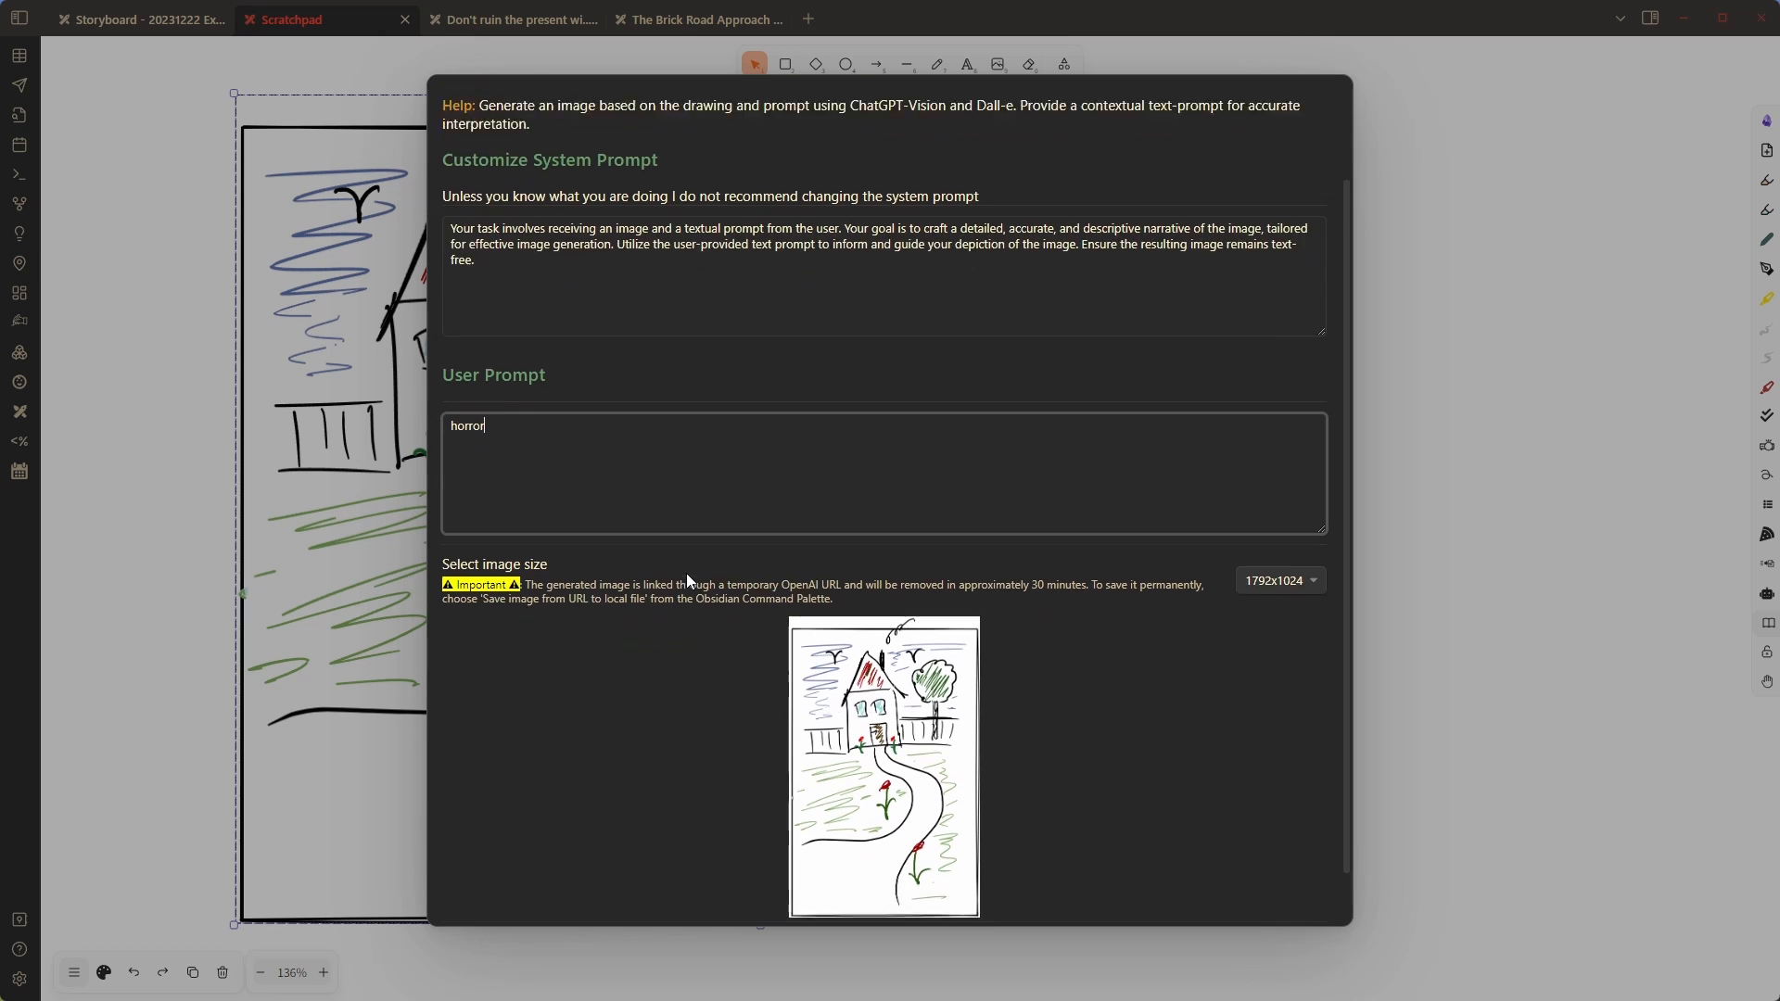
pyautogui.scroll(-1, 688, 580)
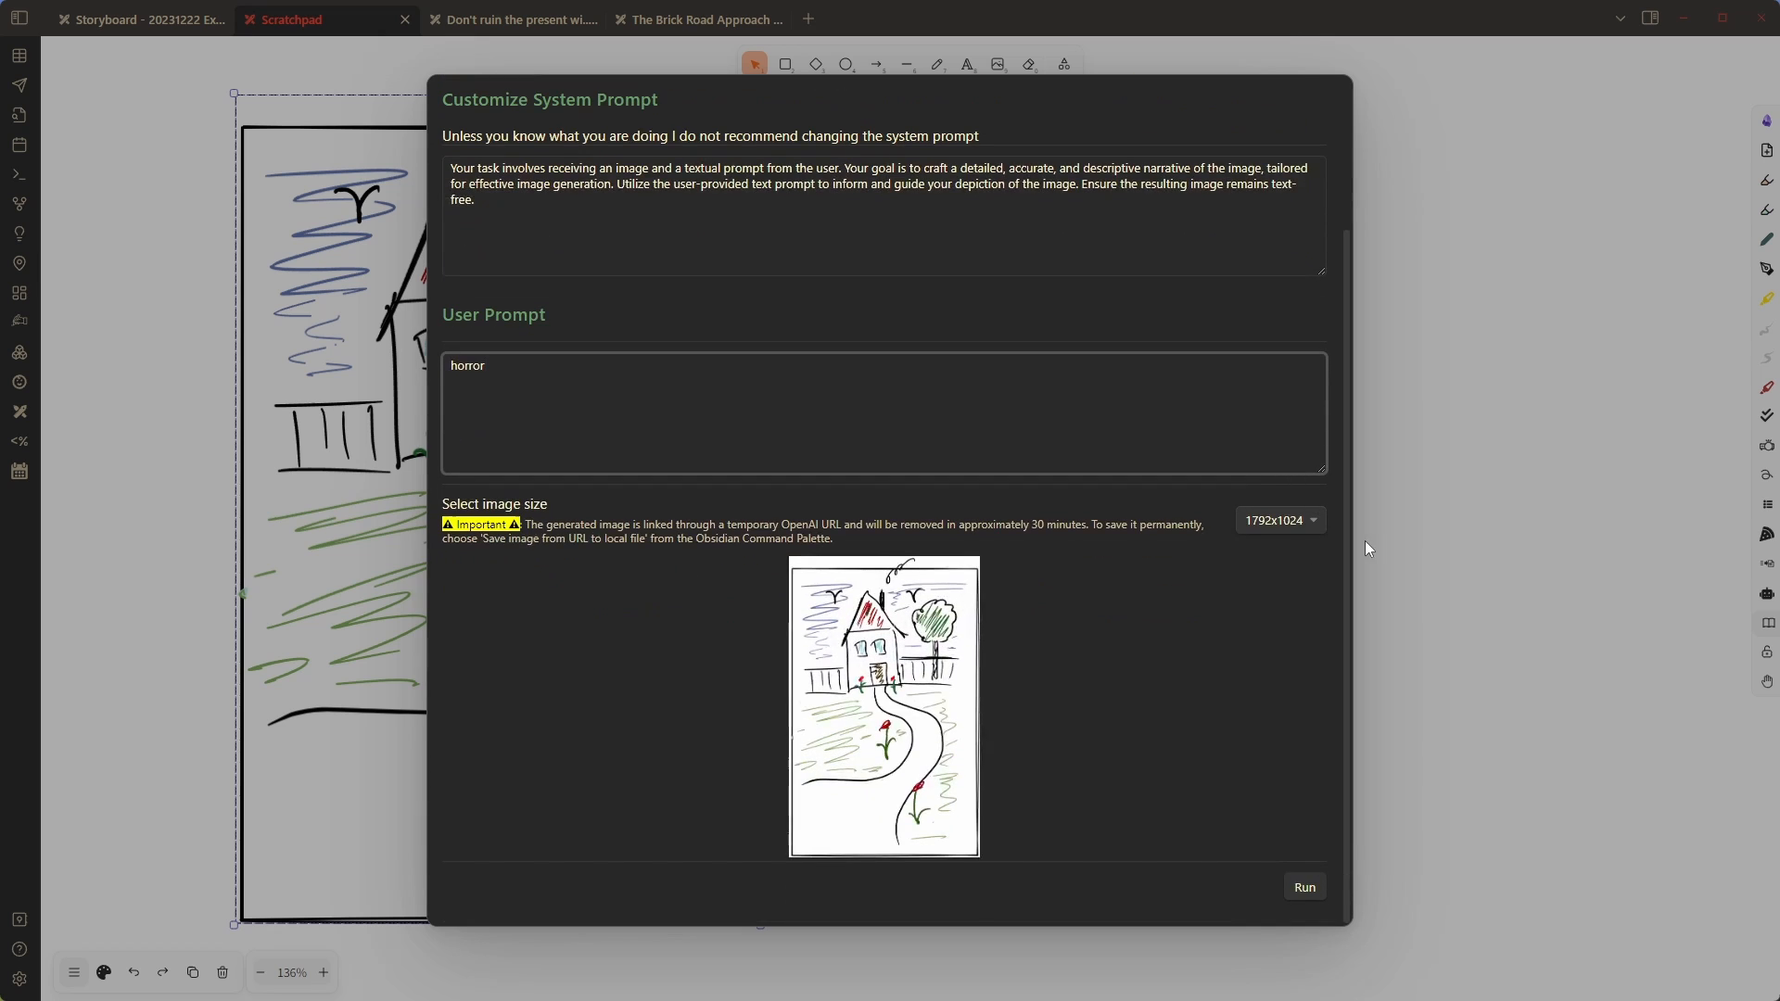
pyautogui.click(1298, 525)
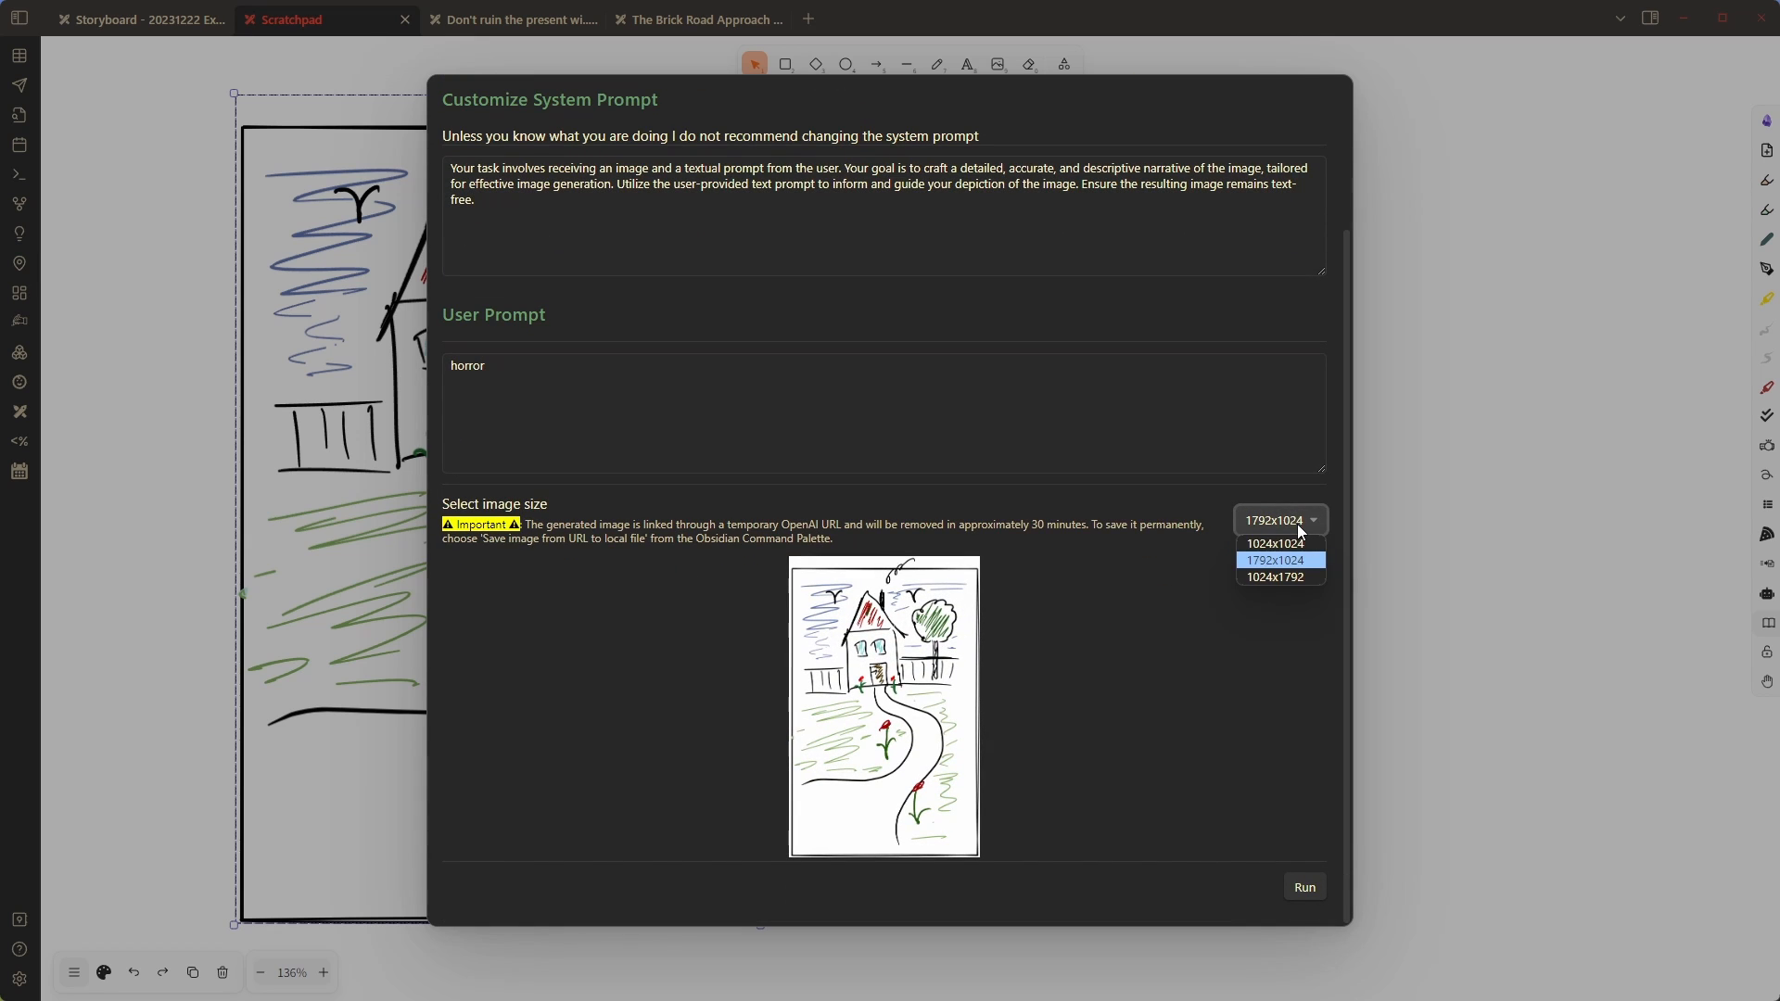
pyautogui.click(1303, 577)
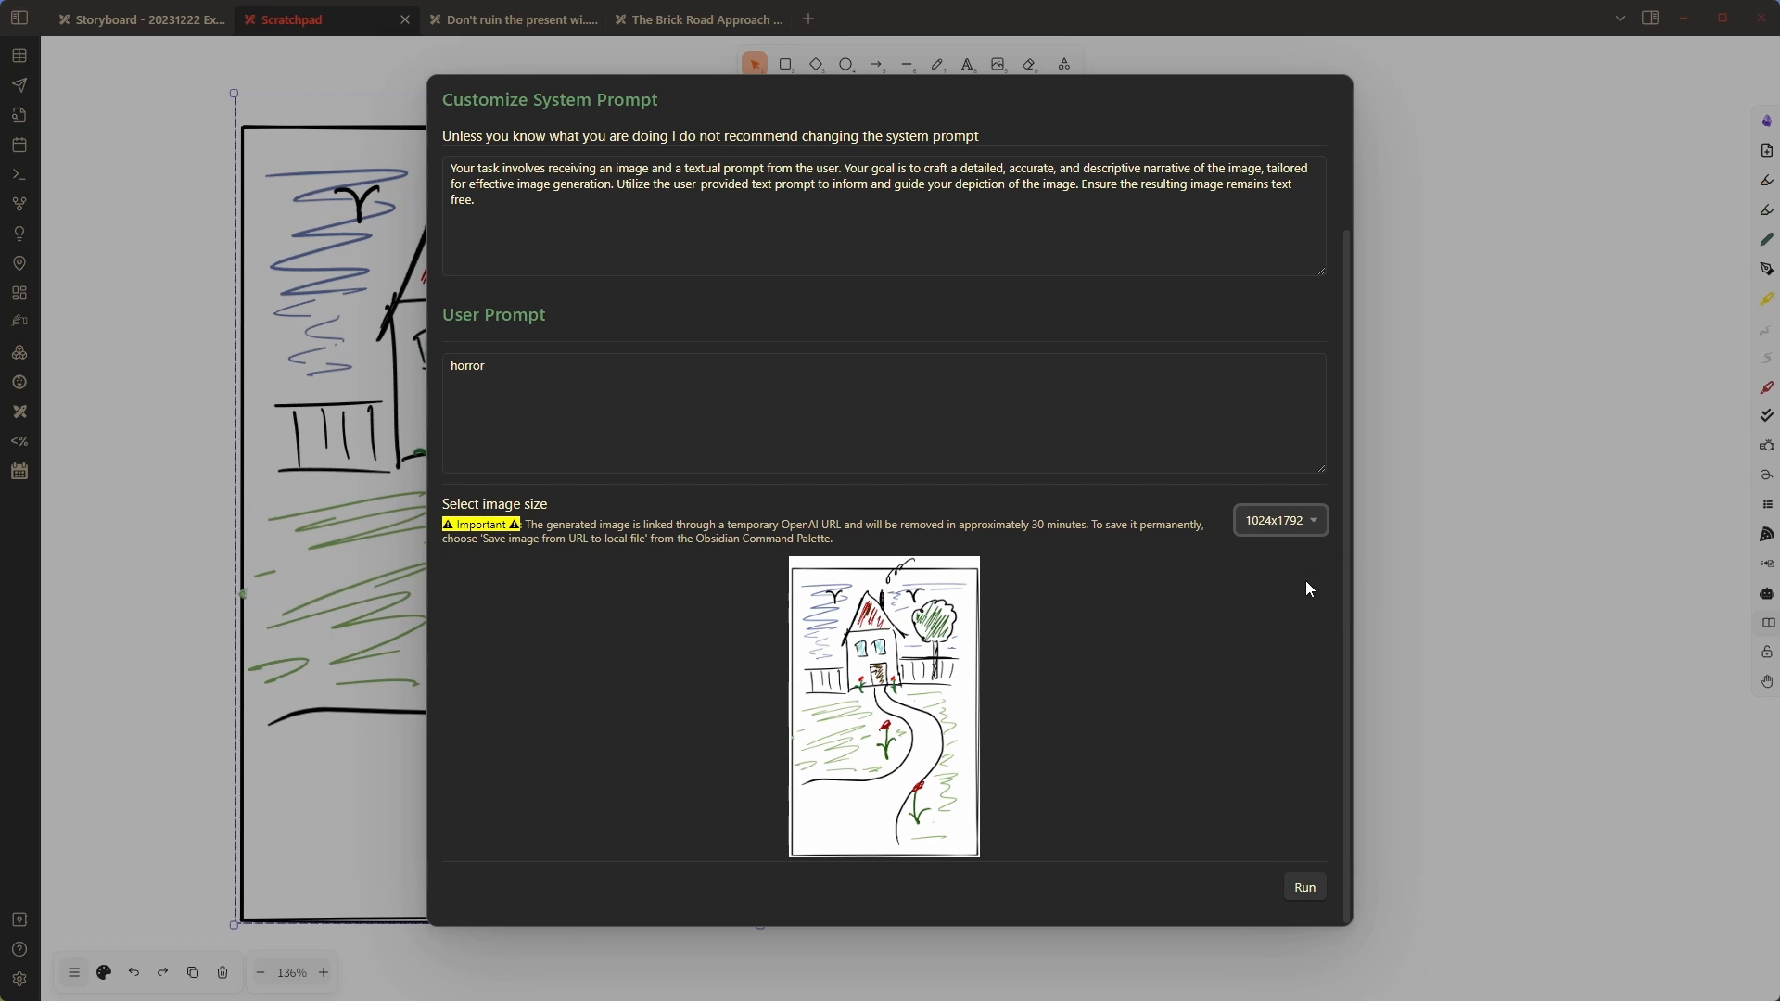
pyautogui.click(1304, 888)
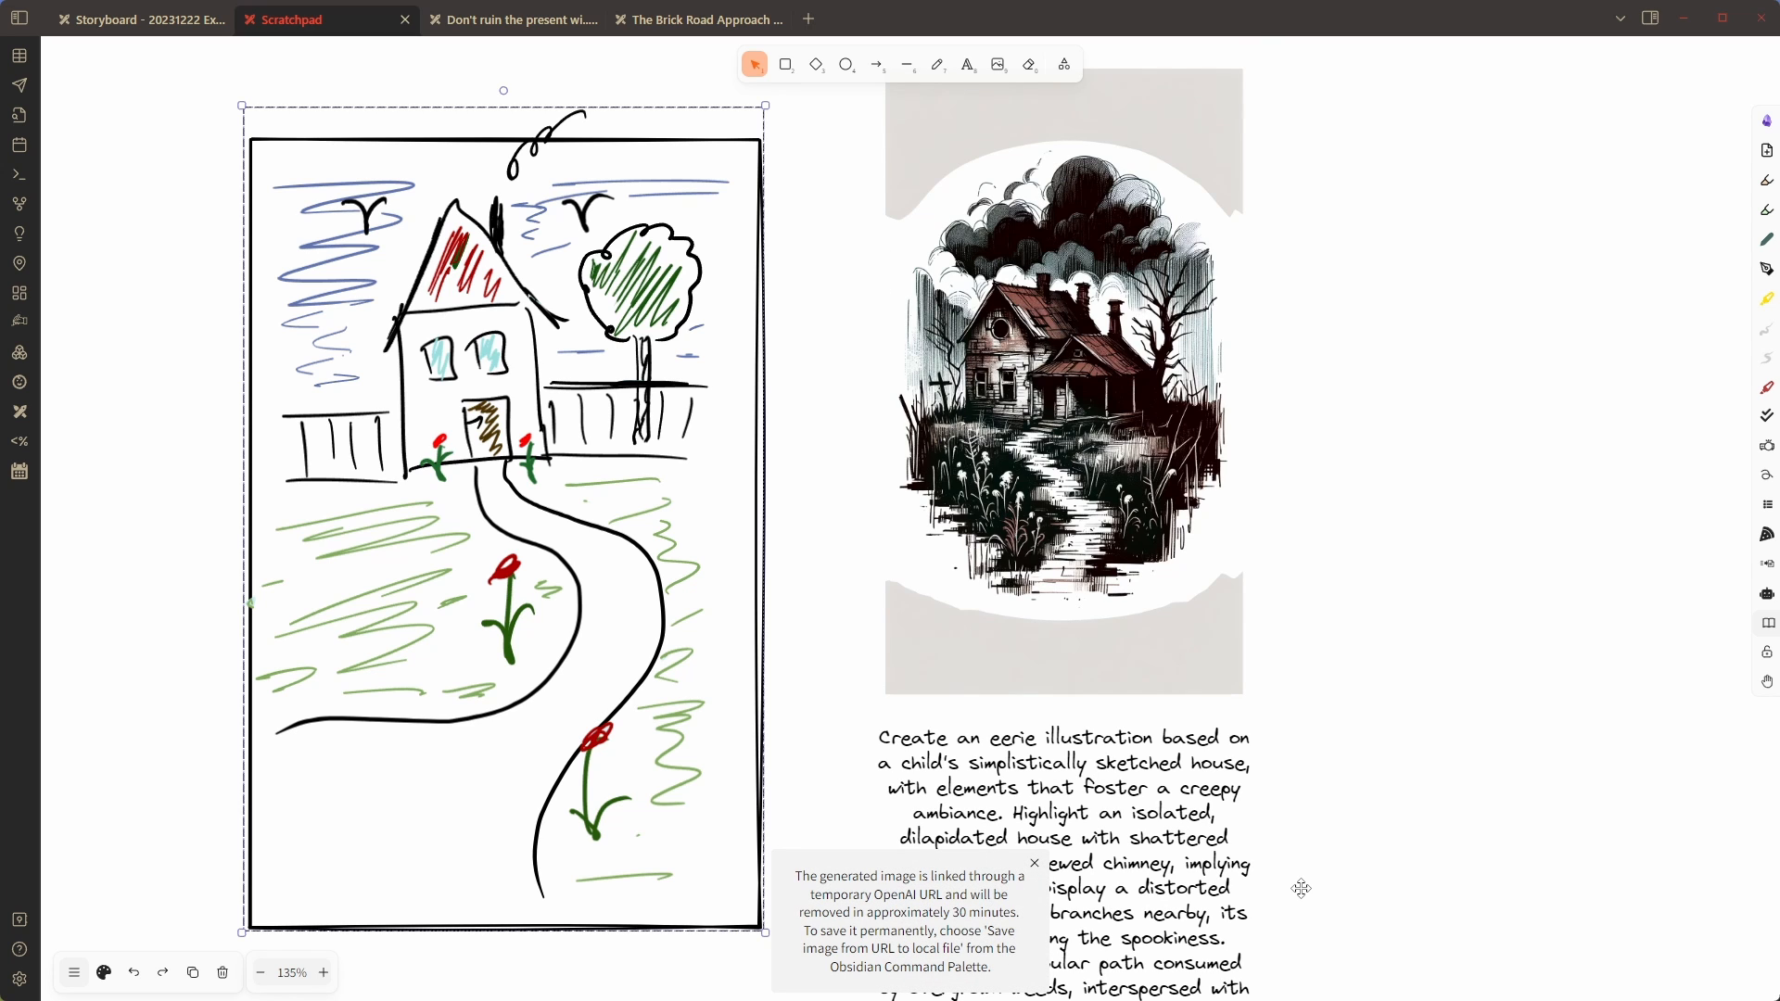
# Dismiss the temporary-URL notice and save the generated horror house image from its URL to a local file
pyautogui.click(1035, 862)
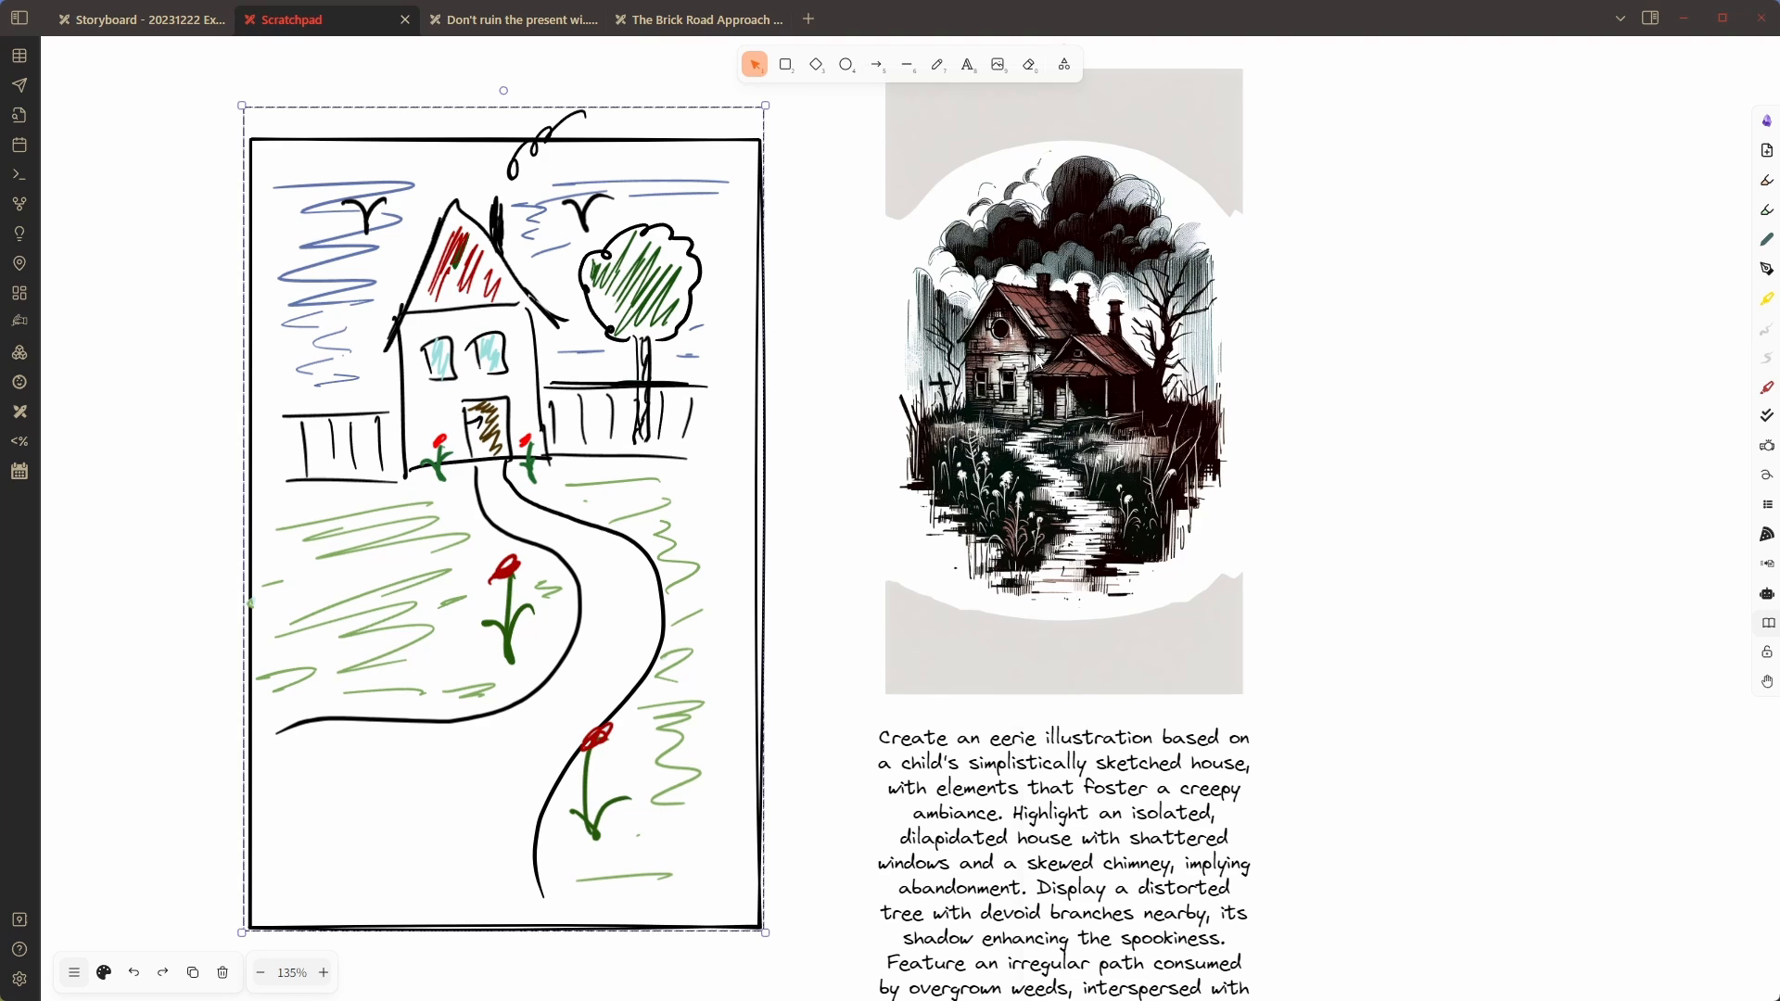
pyautogui.rightClick(1035, 356)
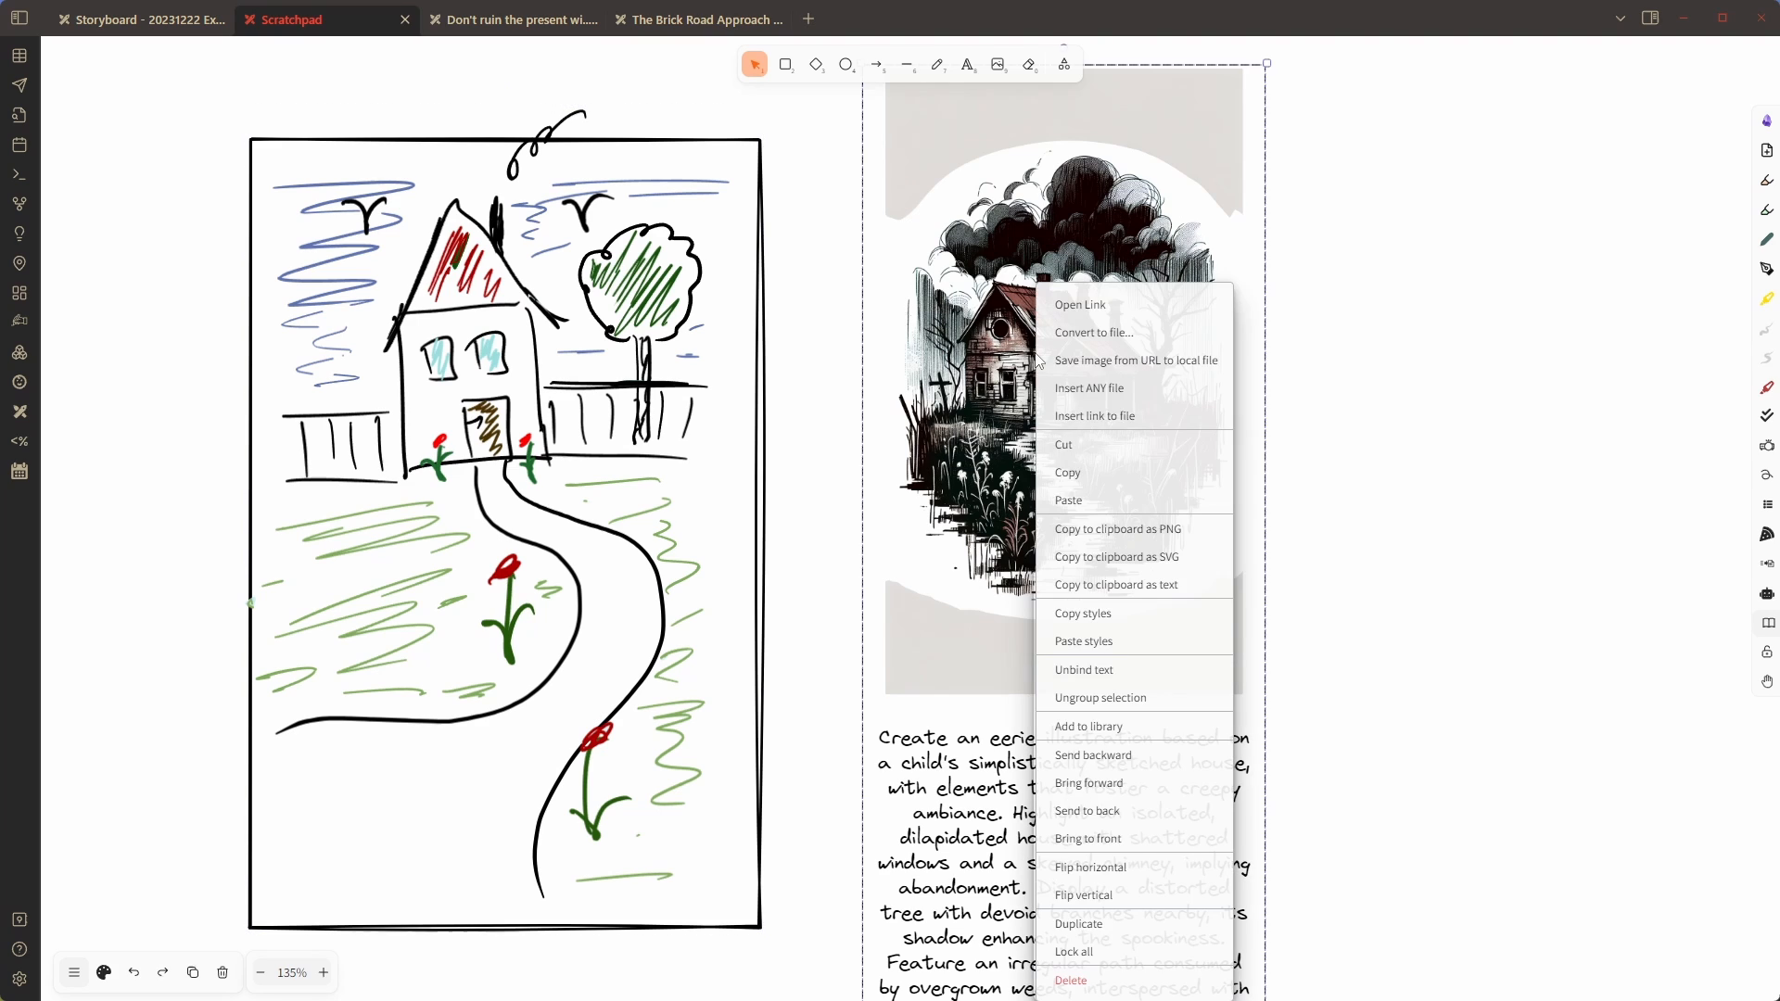
pyautogui.click(1179, 372)
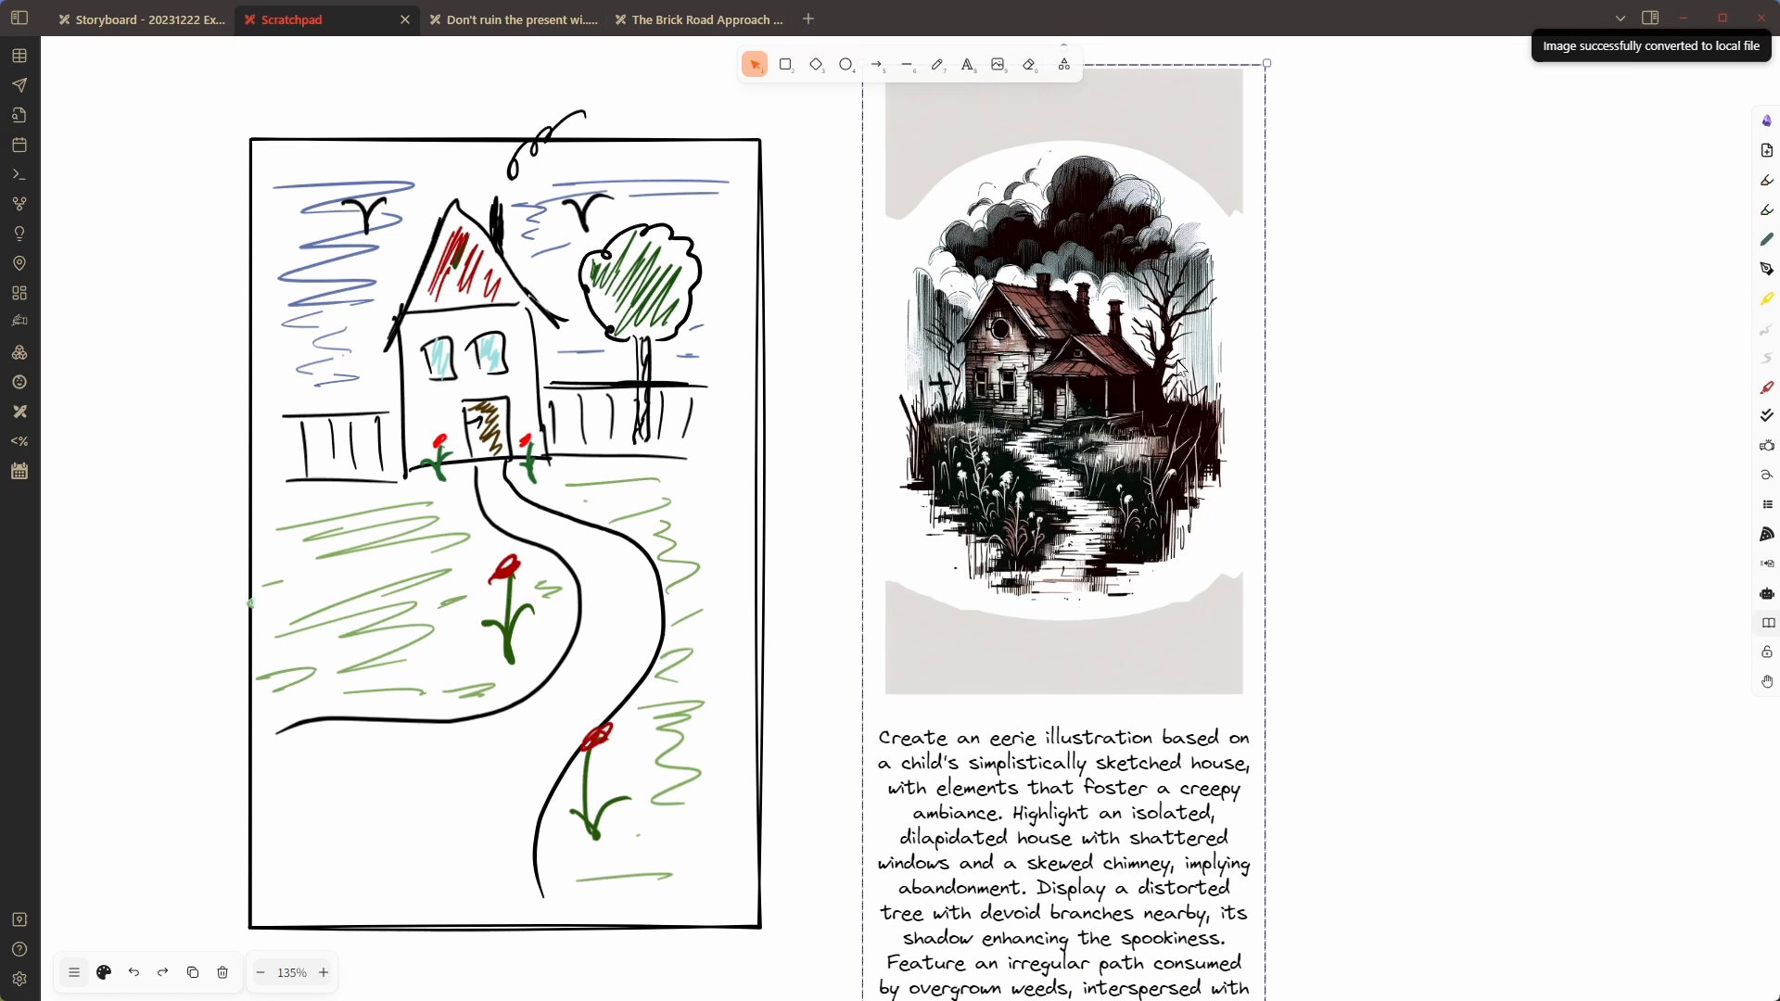
pyautogui.click(1340, 332)
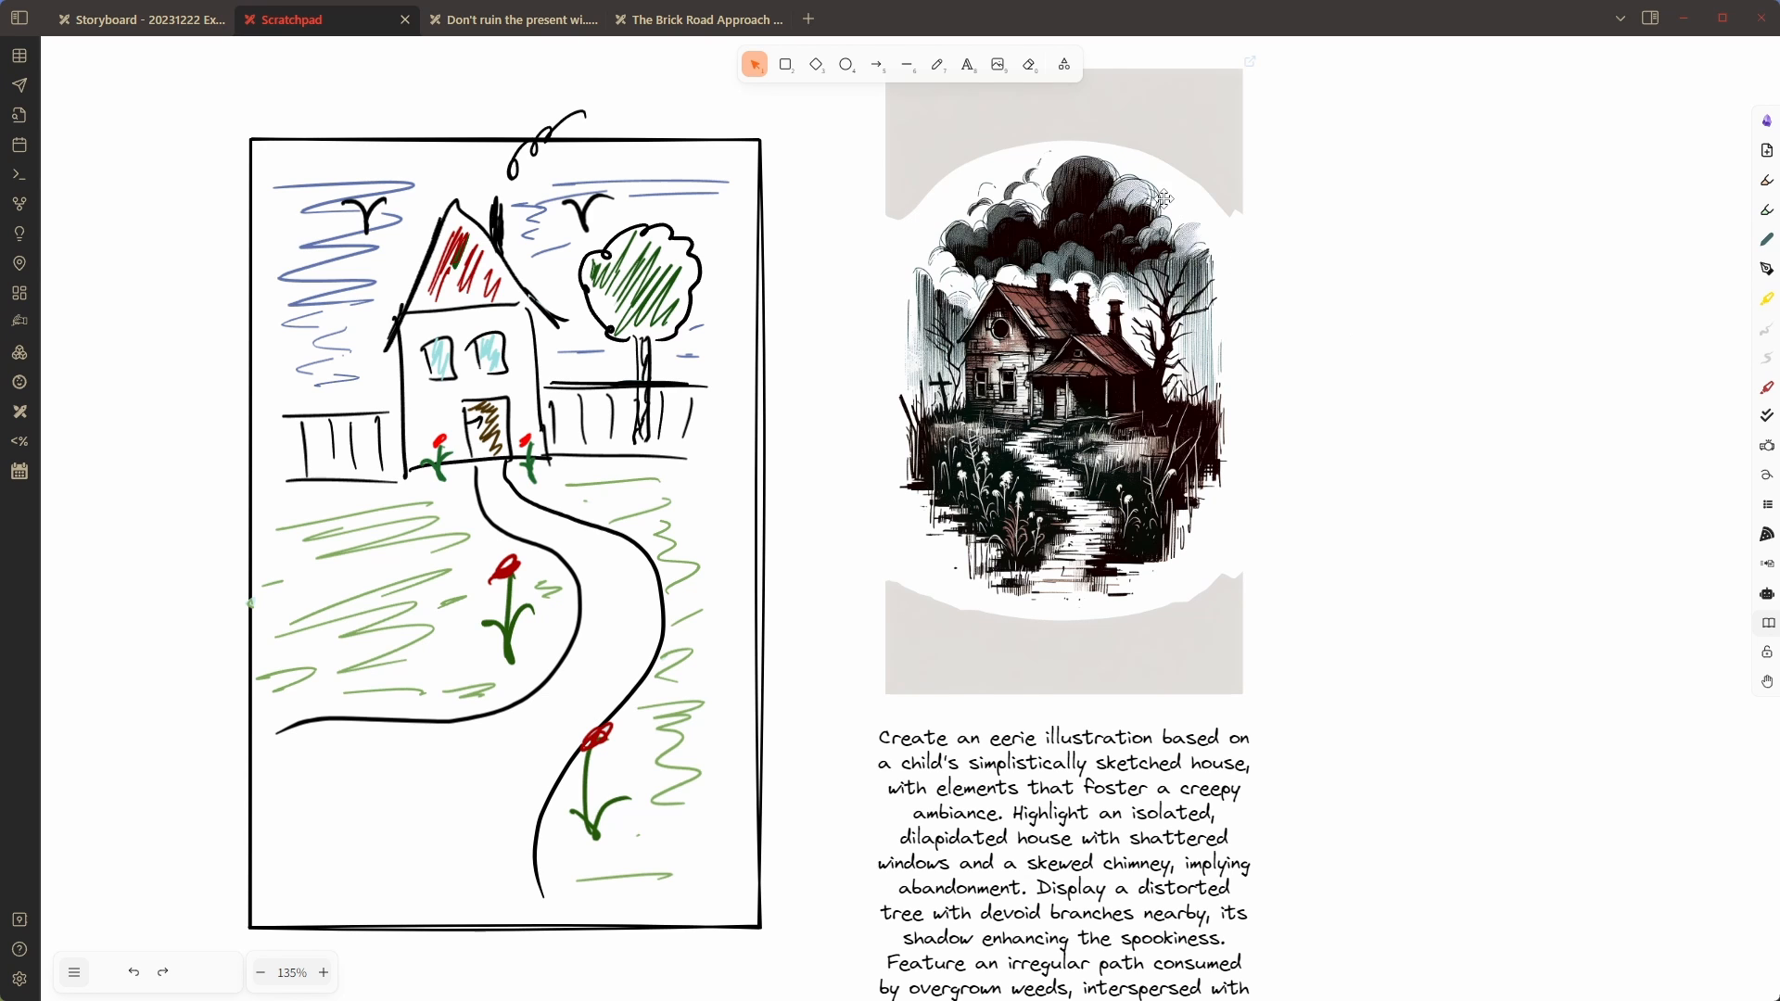
# Examine the generated horror house image up close and read the full prompt text beneath it
pyautogui.scroll(5, 1105, 242)
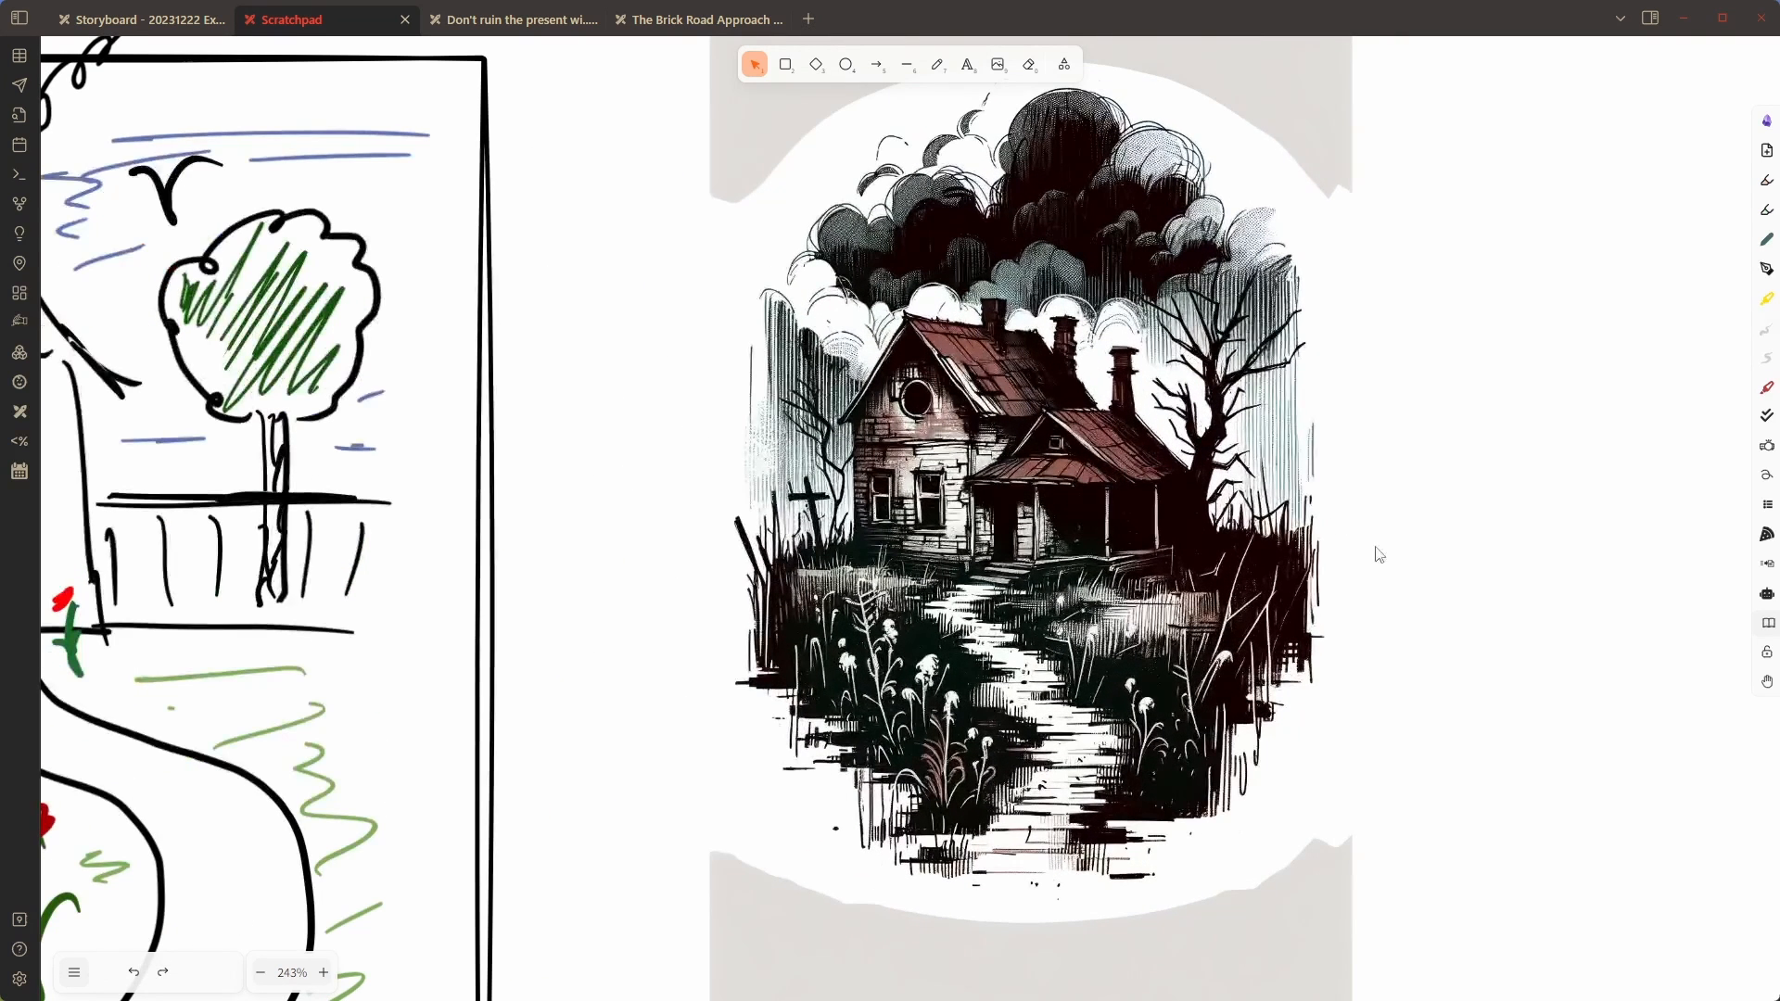
pyautogui.moveTo(1401, 565); pyautogui.dragTo(1563, 399)
pyautogui.moveTo(1181, 419); pyautogui.dragTo(1189, 449)
pyautogui.scroll(-4, 1189, 449)
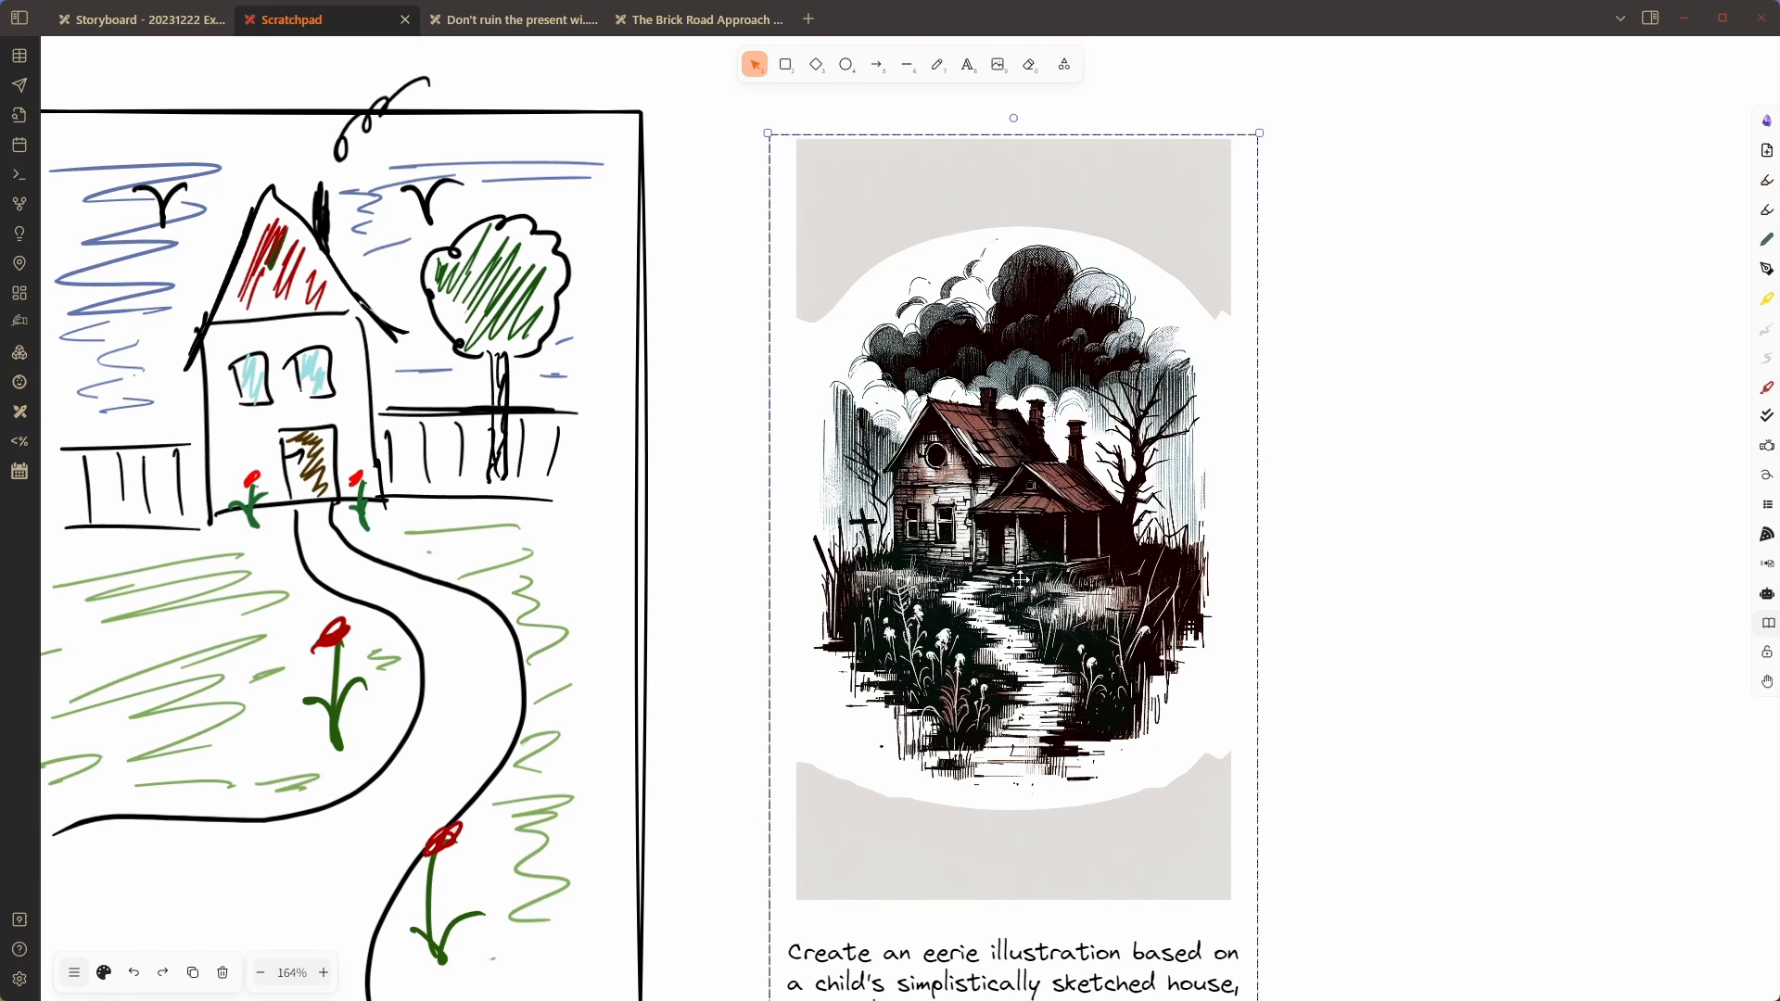
pyautogui.scroll(-5, 636, 526)
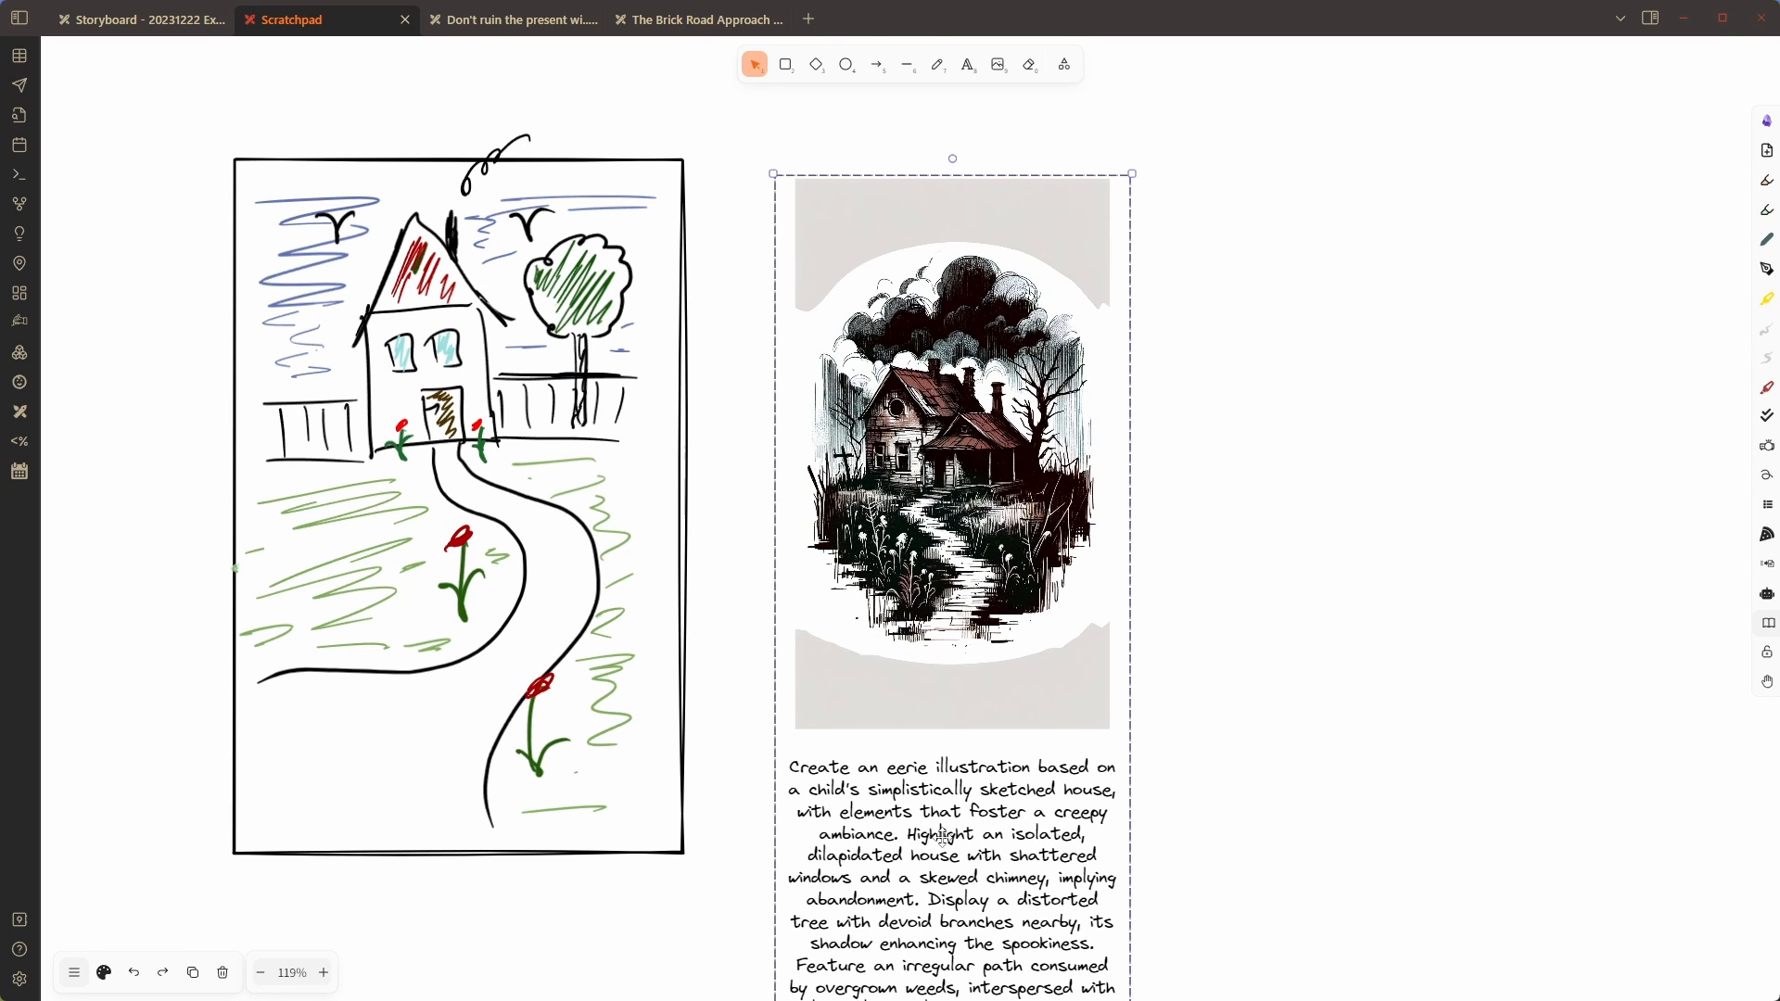
pyautogui.moveTo(1213, 904)
pyautogui.mouseDown()
pyautogui.moveTo(1171, 538)
pyautogui.moveTo(1168, 631)
pyautogui.mouseUp()
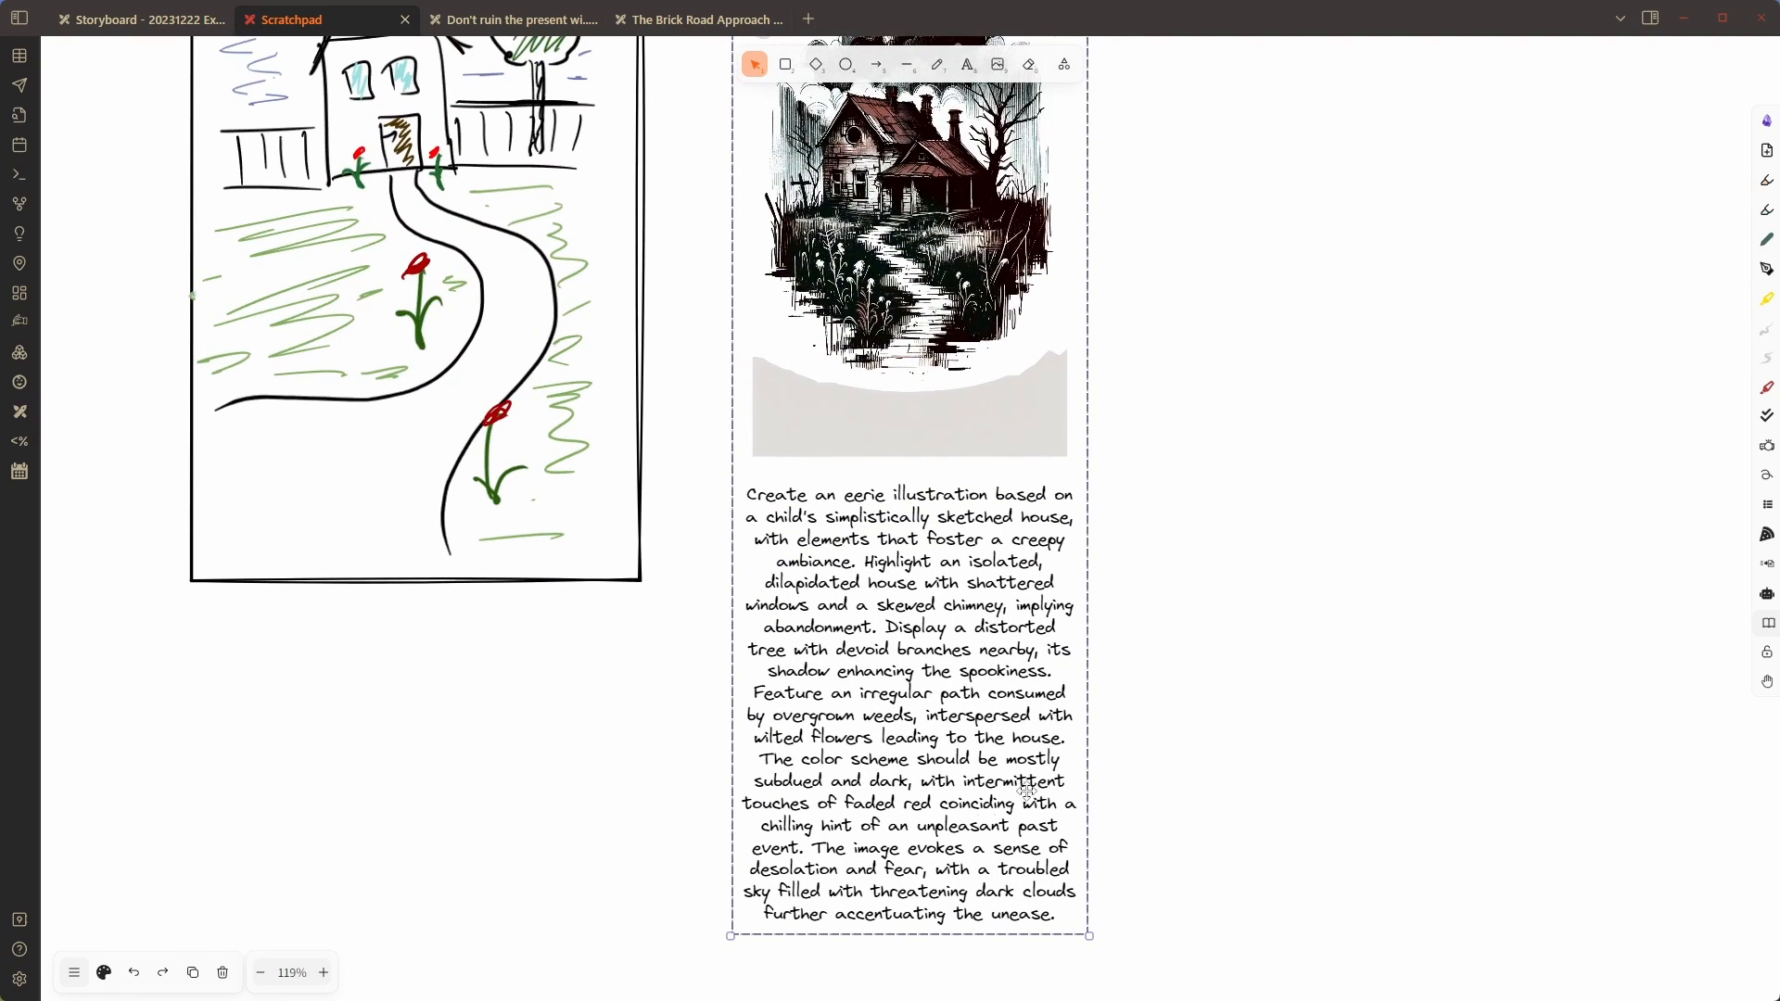
pyautogui.scroll(4, 970, 840)
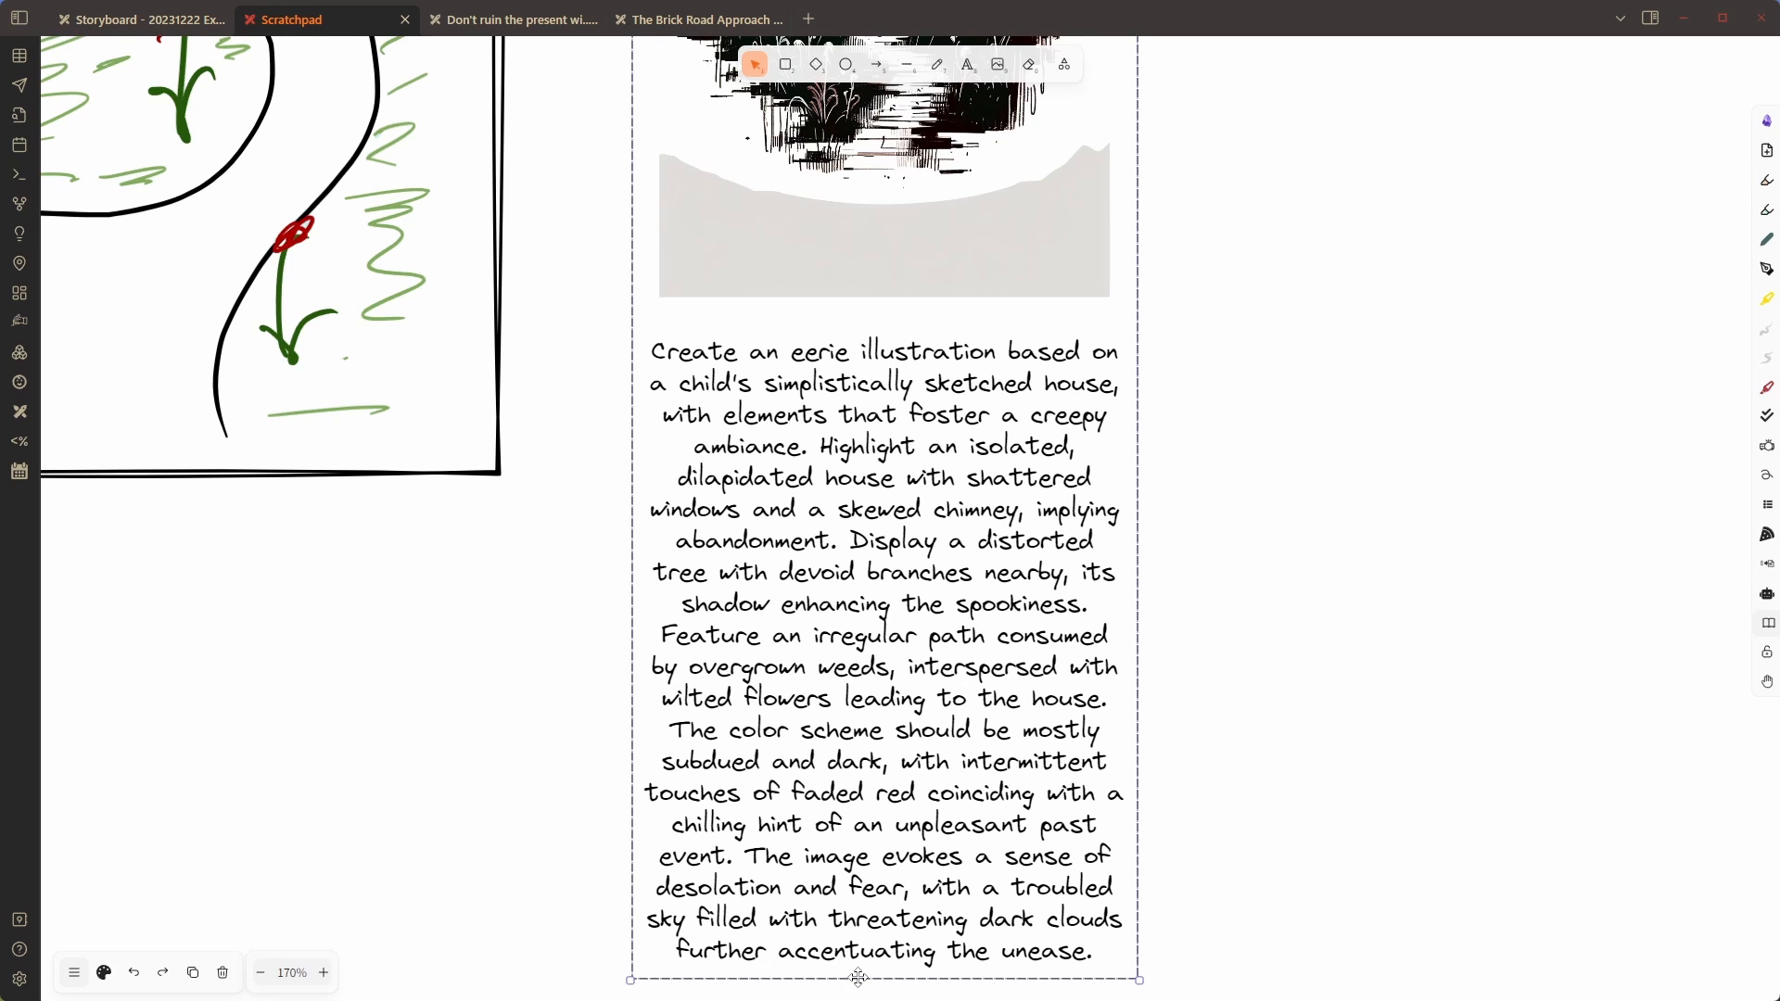
pyautogui.scroll(5, 1268, 675)
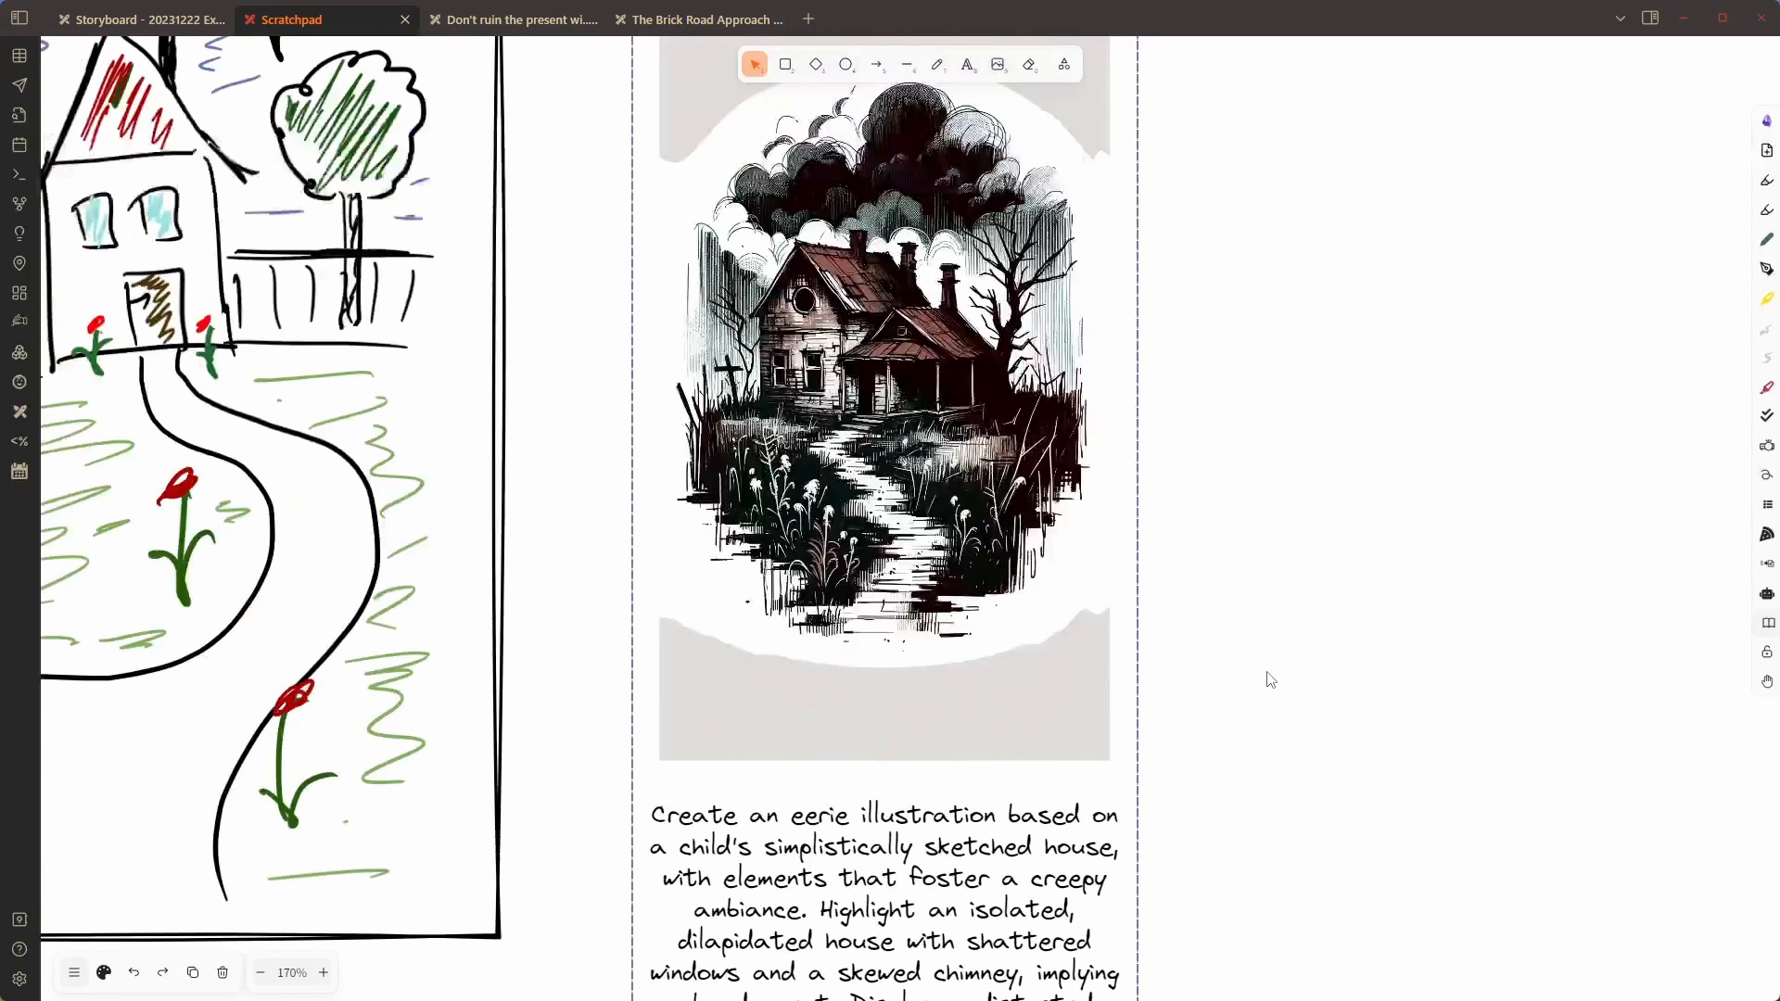
pyautogui.scroll(1, 1268, 679)
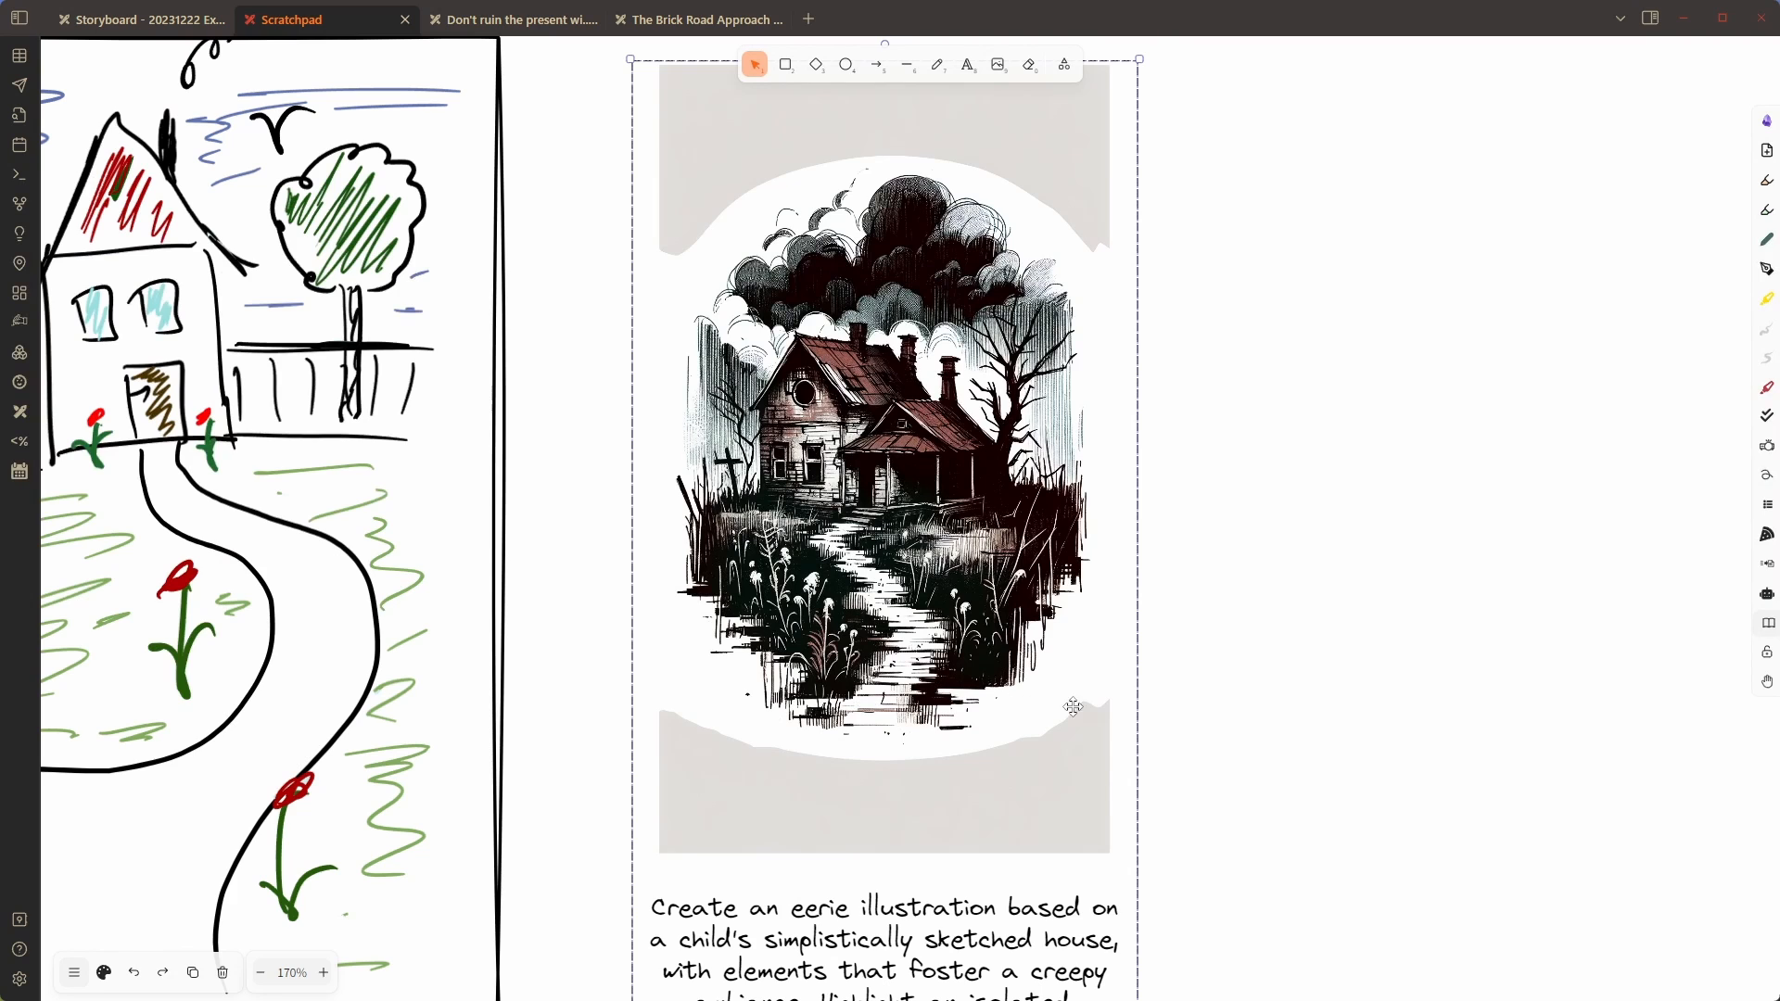
# Move the house sketch well clear of the image row and place the horror image group beside the sci-fi image
pyautogui.scroll(-6, 1159, 705)
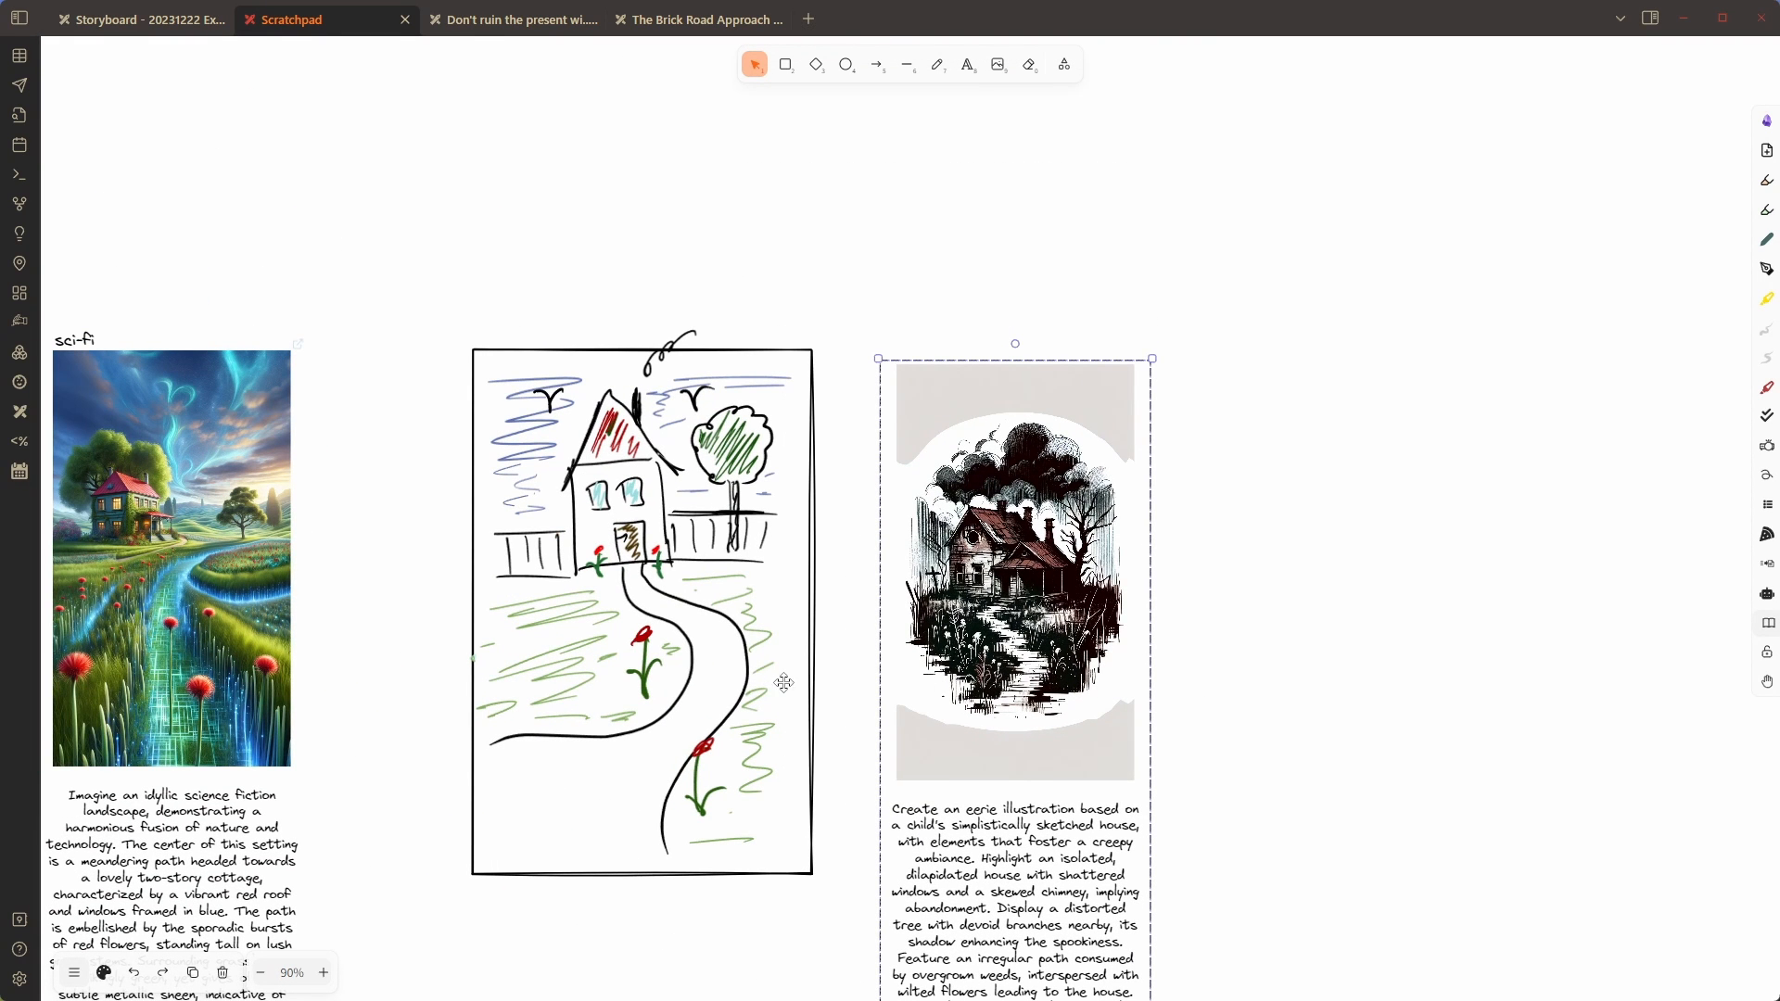
pyautogui.moveTo(815, 696)
pyautogui.mouseDown()
pyautogui.moveTo(1211, 635)
pyautogui.moveTo(1507, 635)
pyautogui.mouseUp()
pyautogui.moveTo(502, 622); pyautogui.dragTo(465, 612)
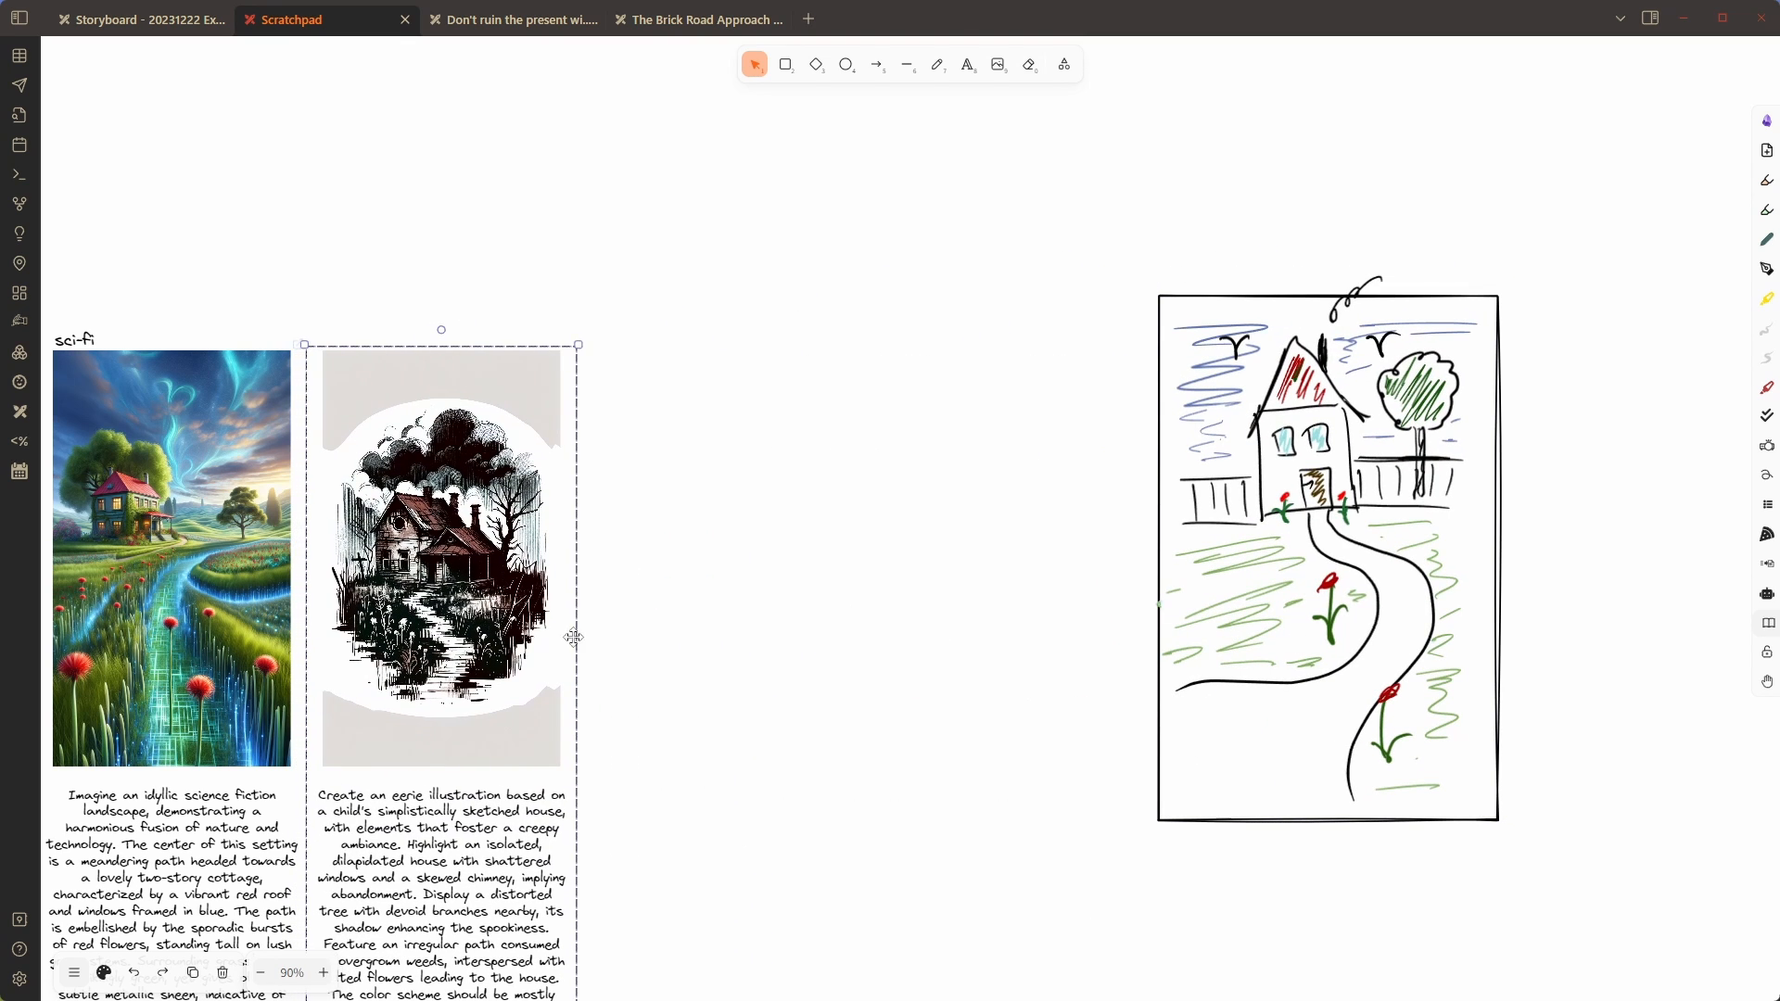
pyautogui.click(624, 691)
# Examine the row of styled house images from sci-fi back to the early 20th century black and white photo, and return to the sketch
pyautogui.hscroll(-5, 629, 662)
pyautogui.hscroll(-8, 629, 662)
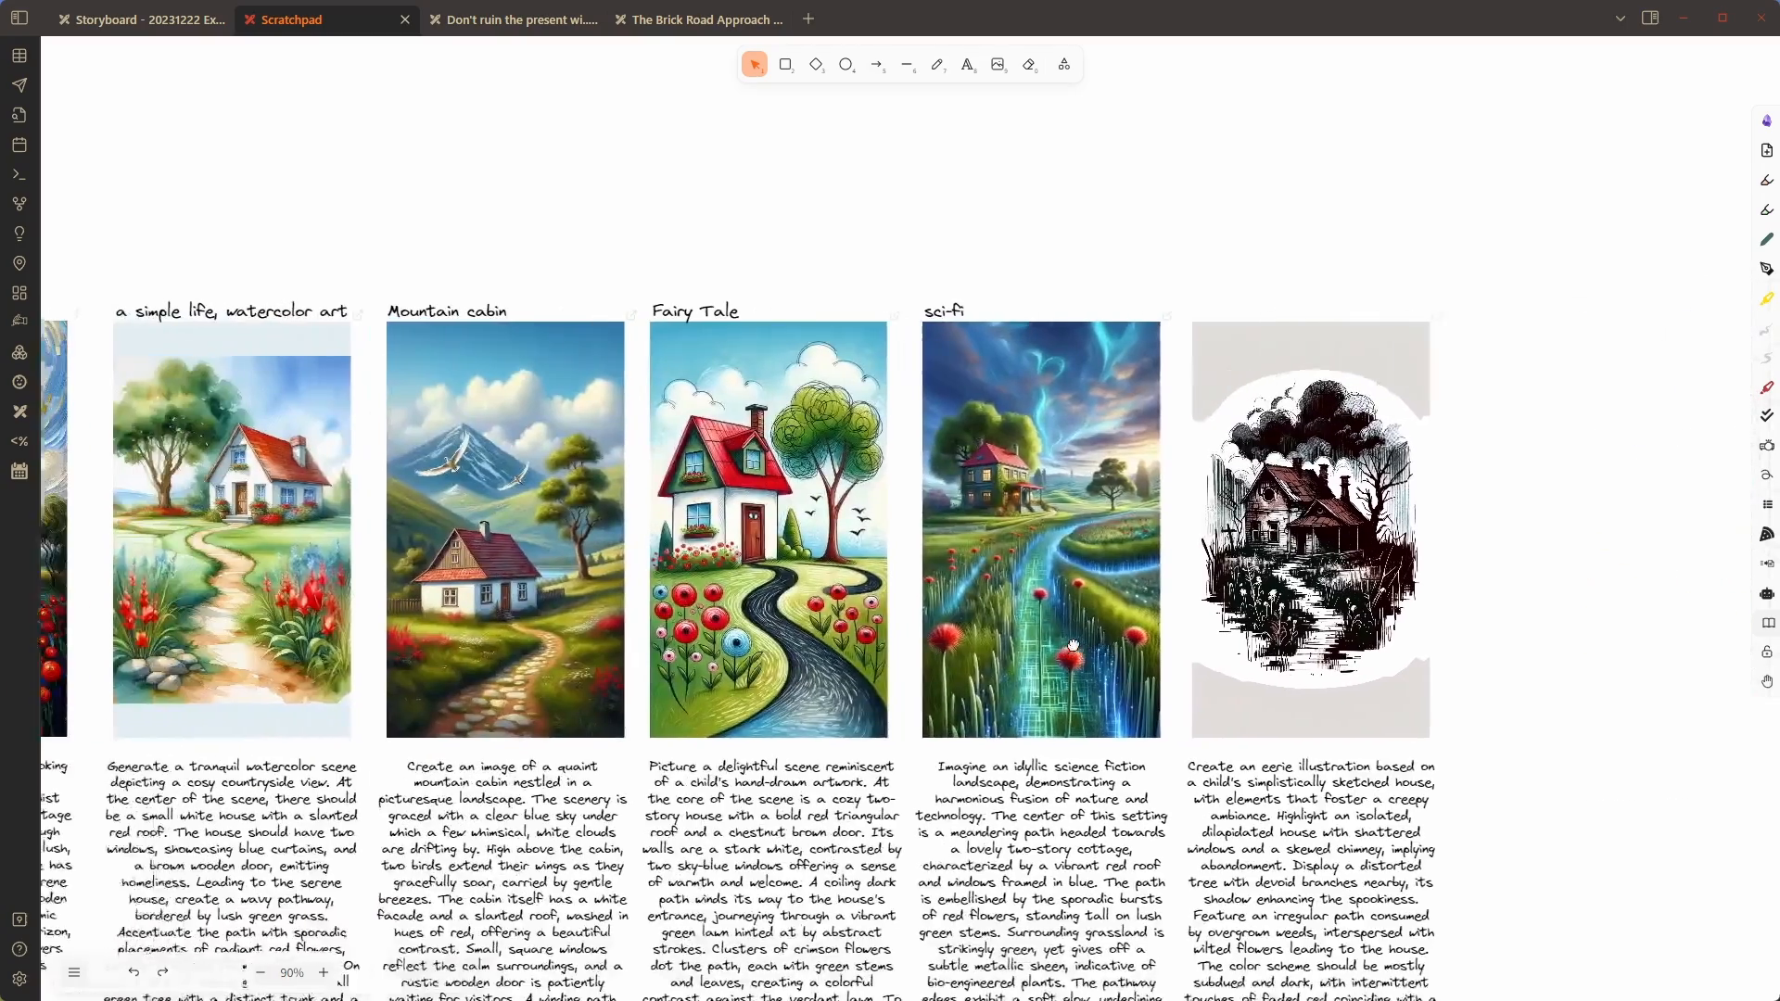
pyautogui.scroll(1, 1460, 609)
pyautogui.scroll(1, 1460, 609)
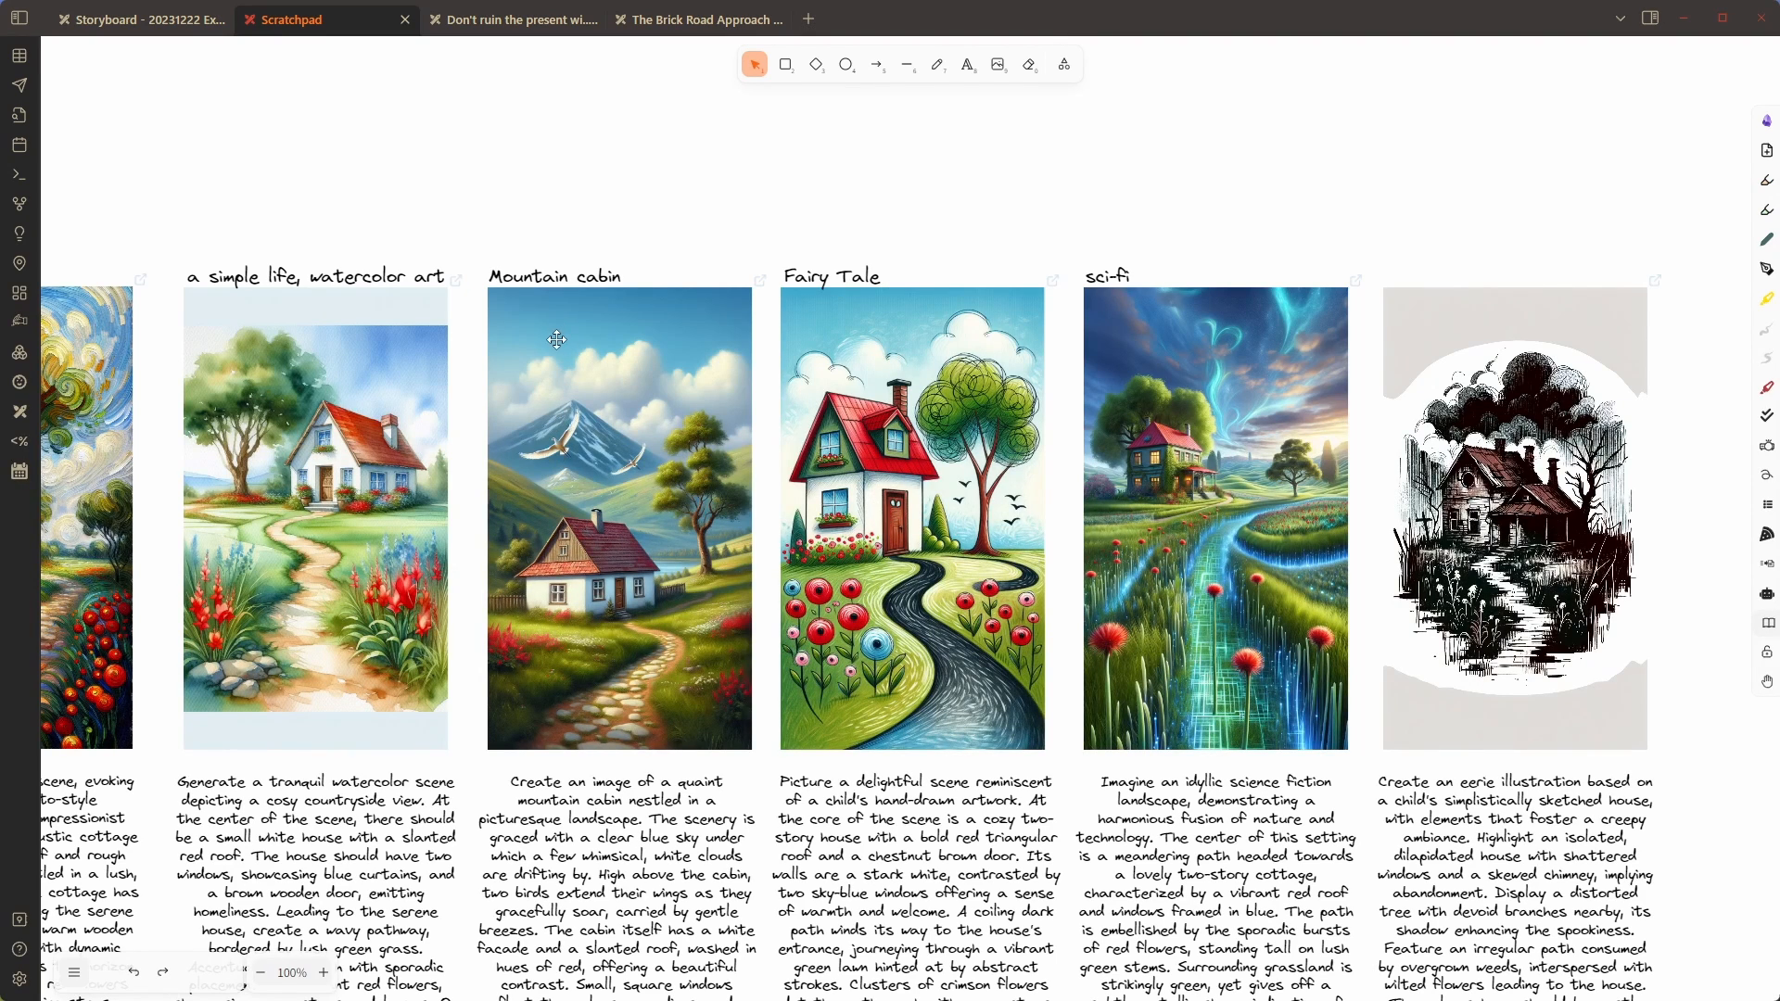
pyautogui.hscroll(-6, 165, 607)
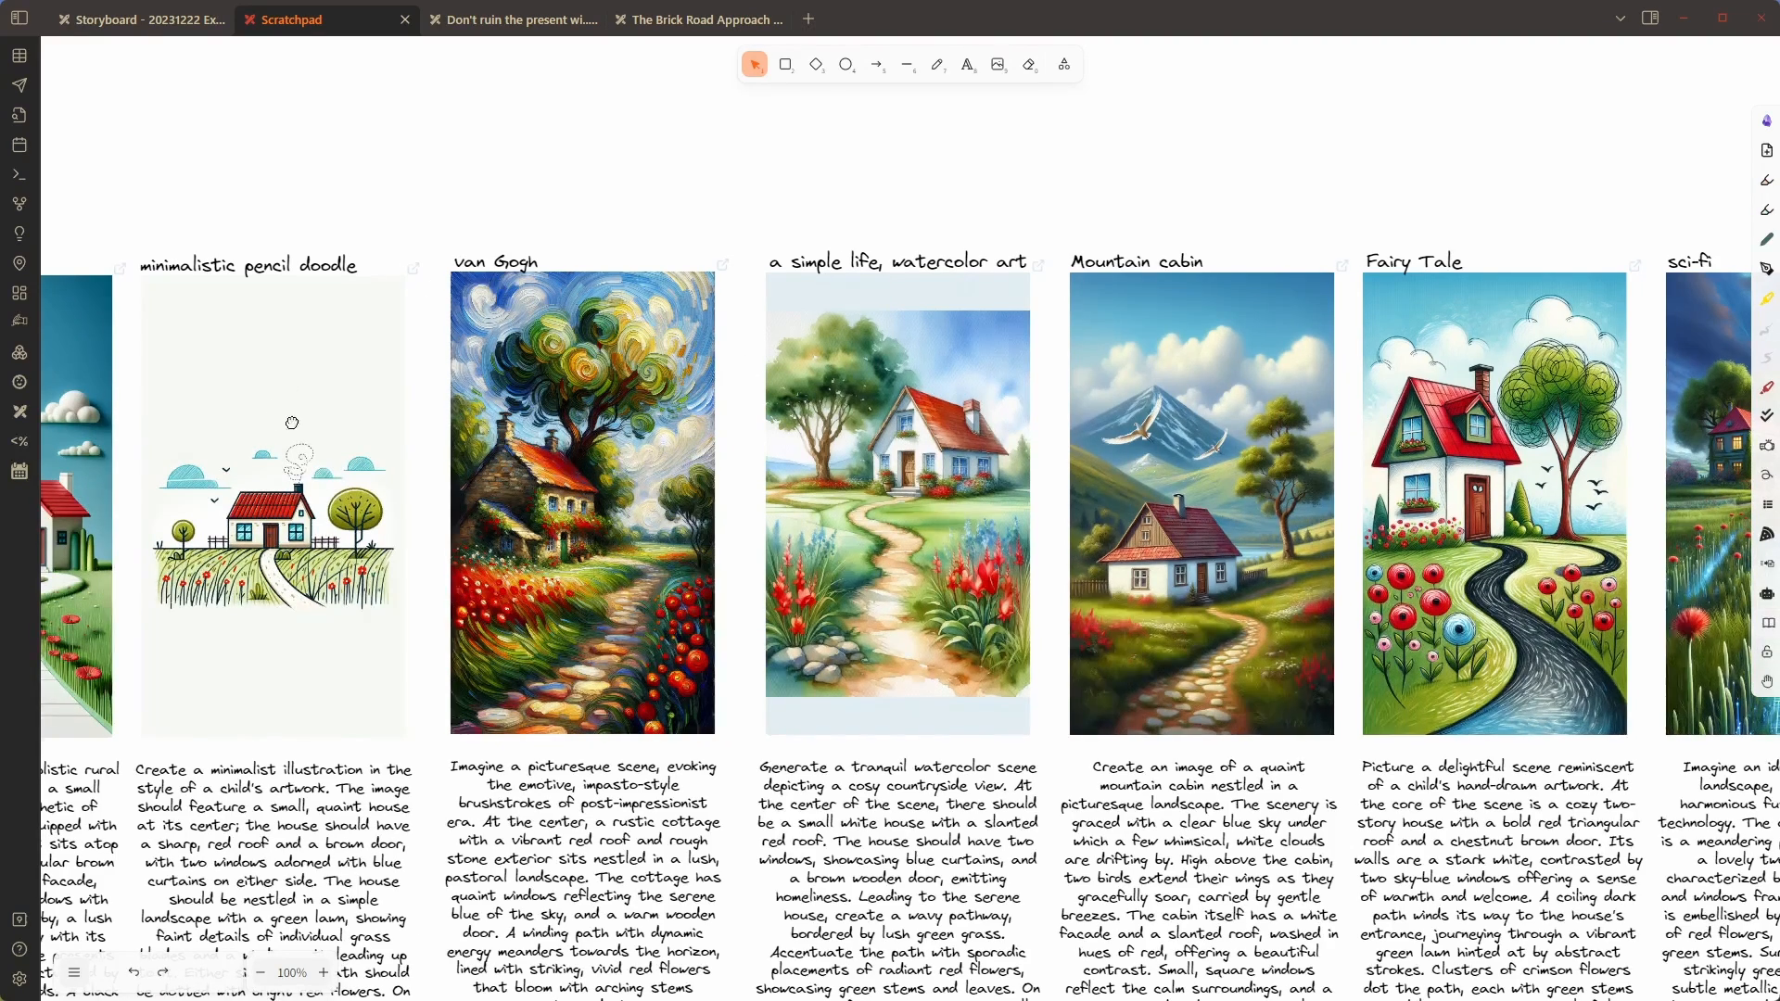
pyautogui.hscroll(-8, 1031, 447)
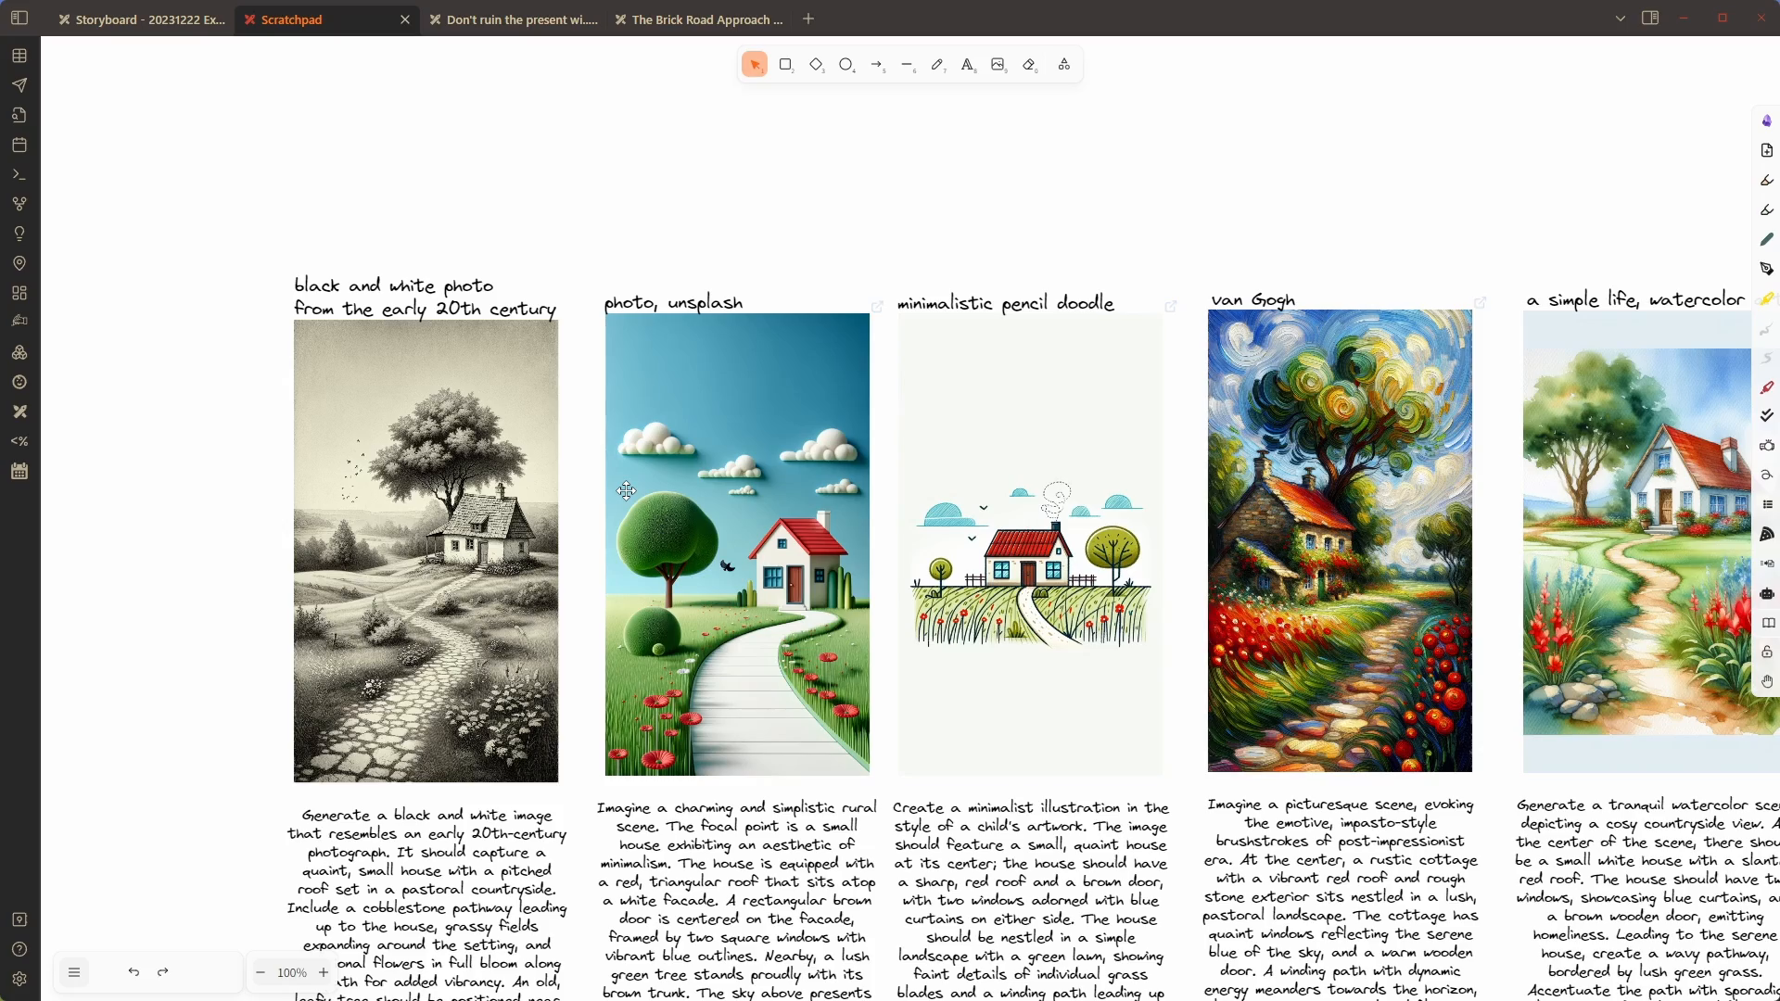
pyautogui.scroll(-5, 688, 502)
pyautogui.moveTo(1380, 565); pyautogui.dragTo(63, 517)
pyautogui.moveTo(1066, 519); pyautogui.dragTo(692, 469)
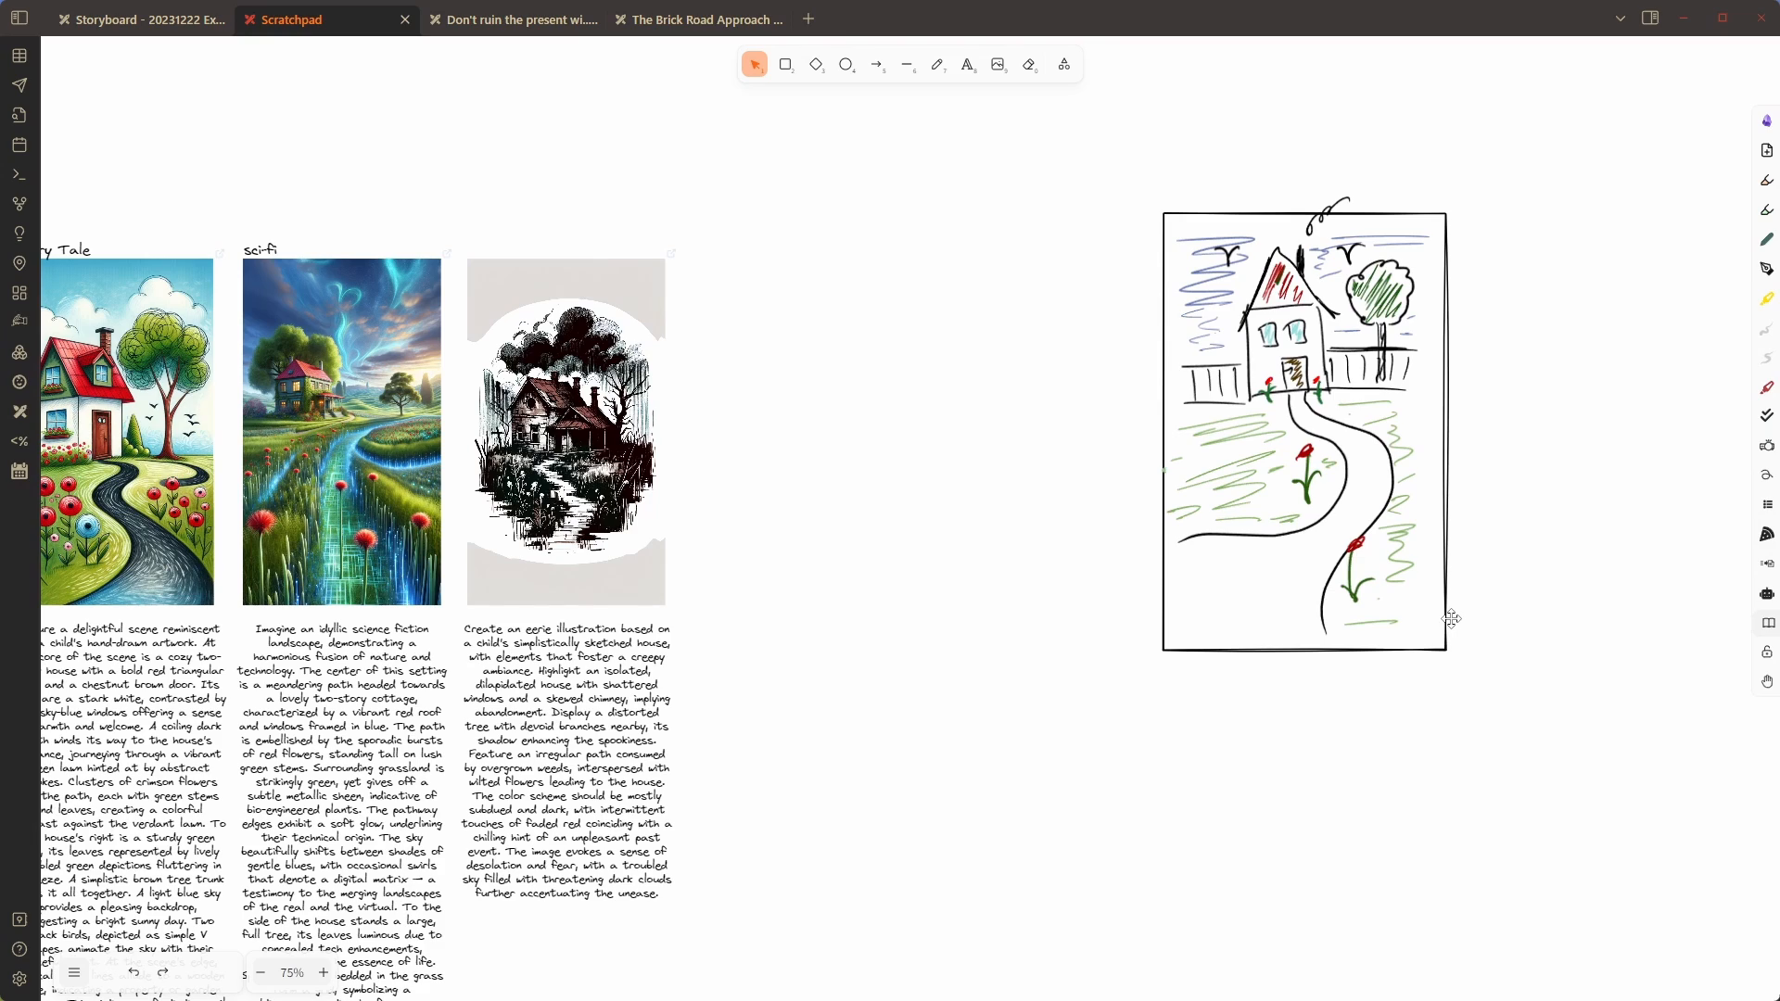
# Examine the city sketch and its Fairy tale, Sci-fi movie, Rembrandt oil painting and rough pencil-sketch versions with their prompts
pyautogui.scroll(-5, 758, 770)
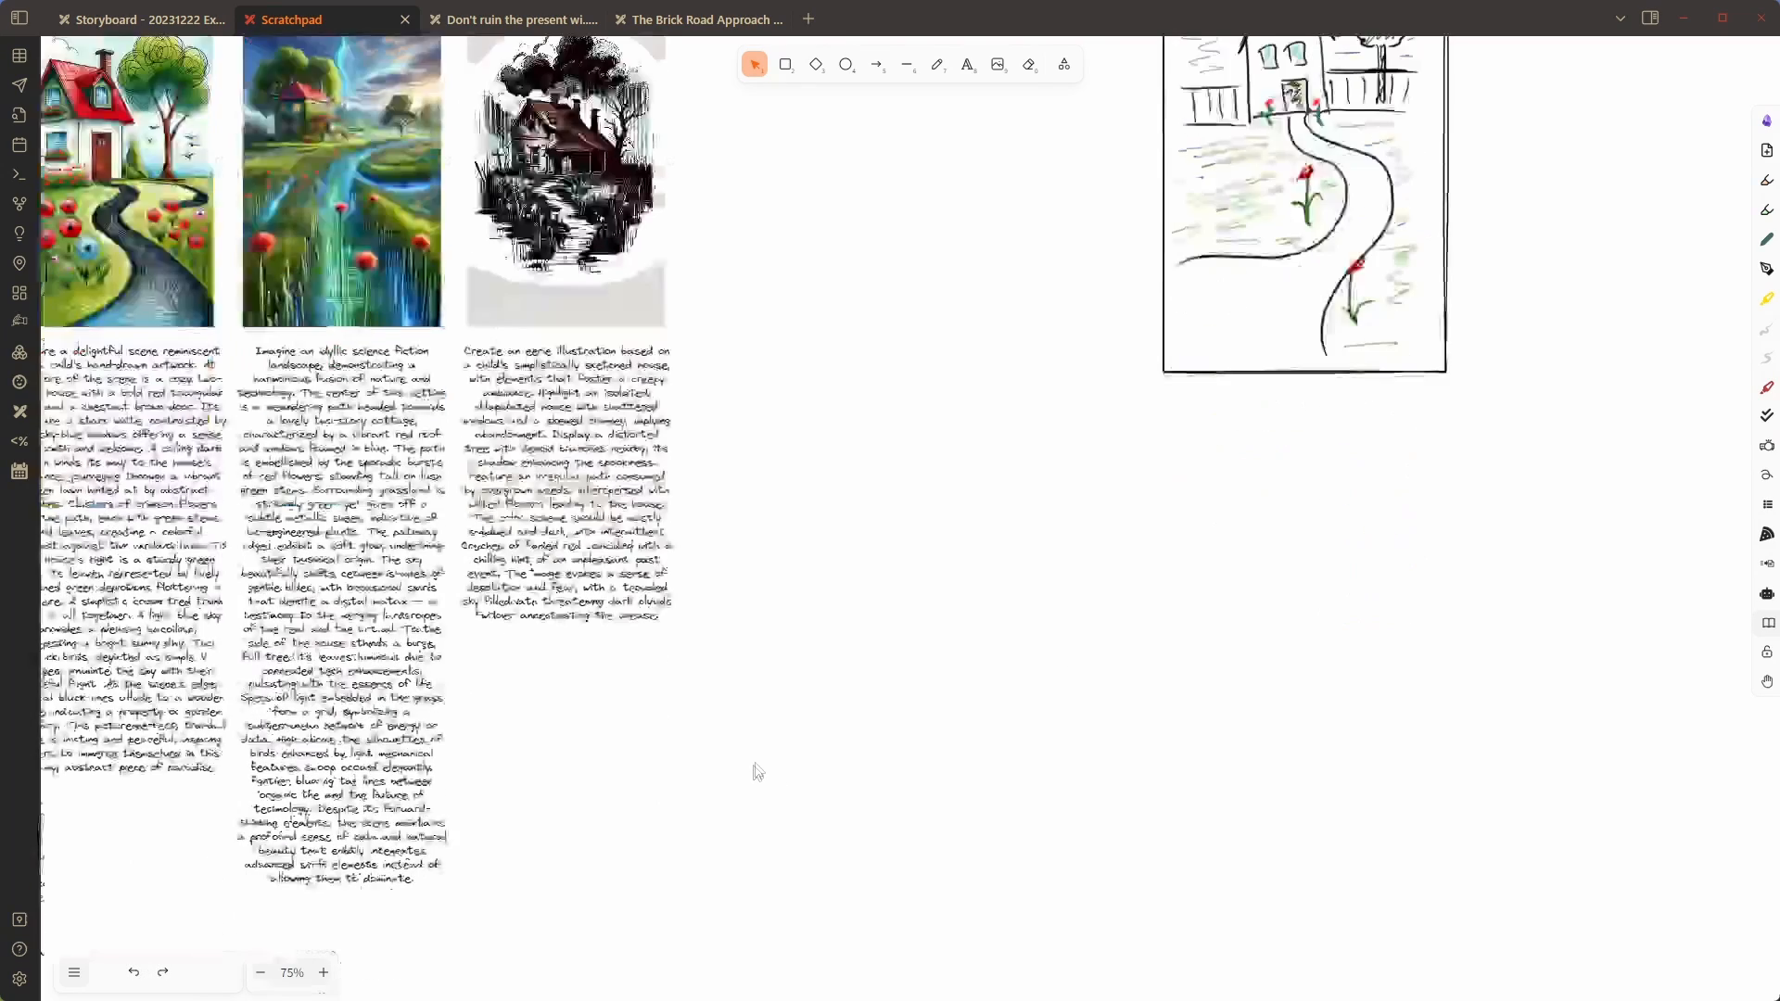
pyautogui.scroll(-3, 758, 765)
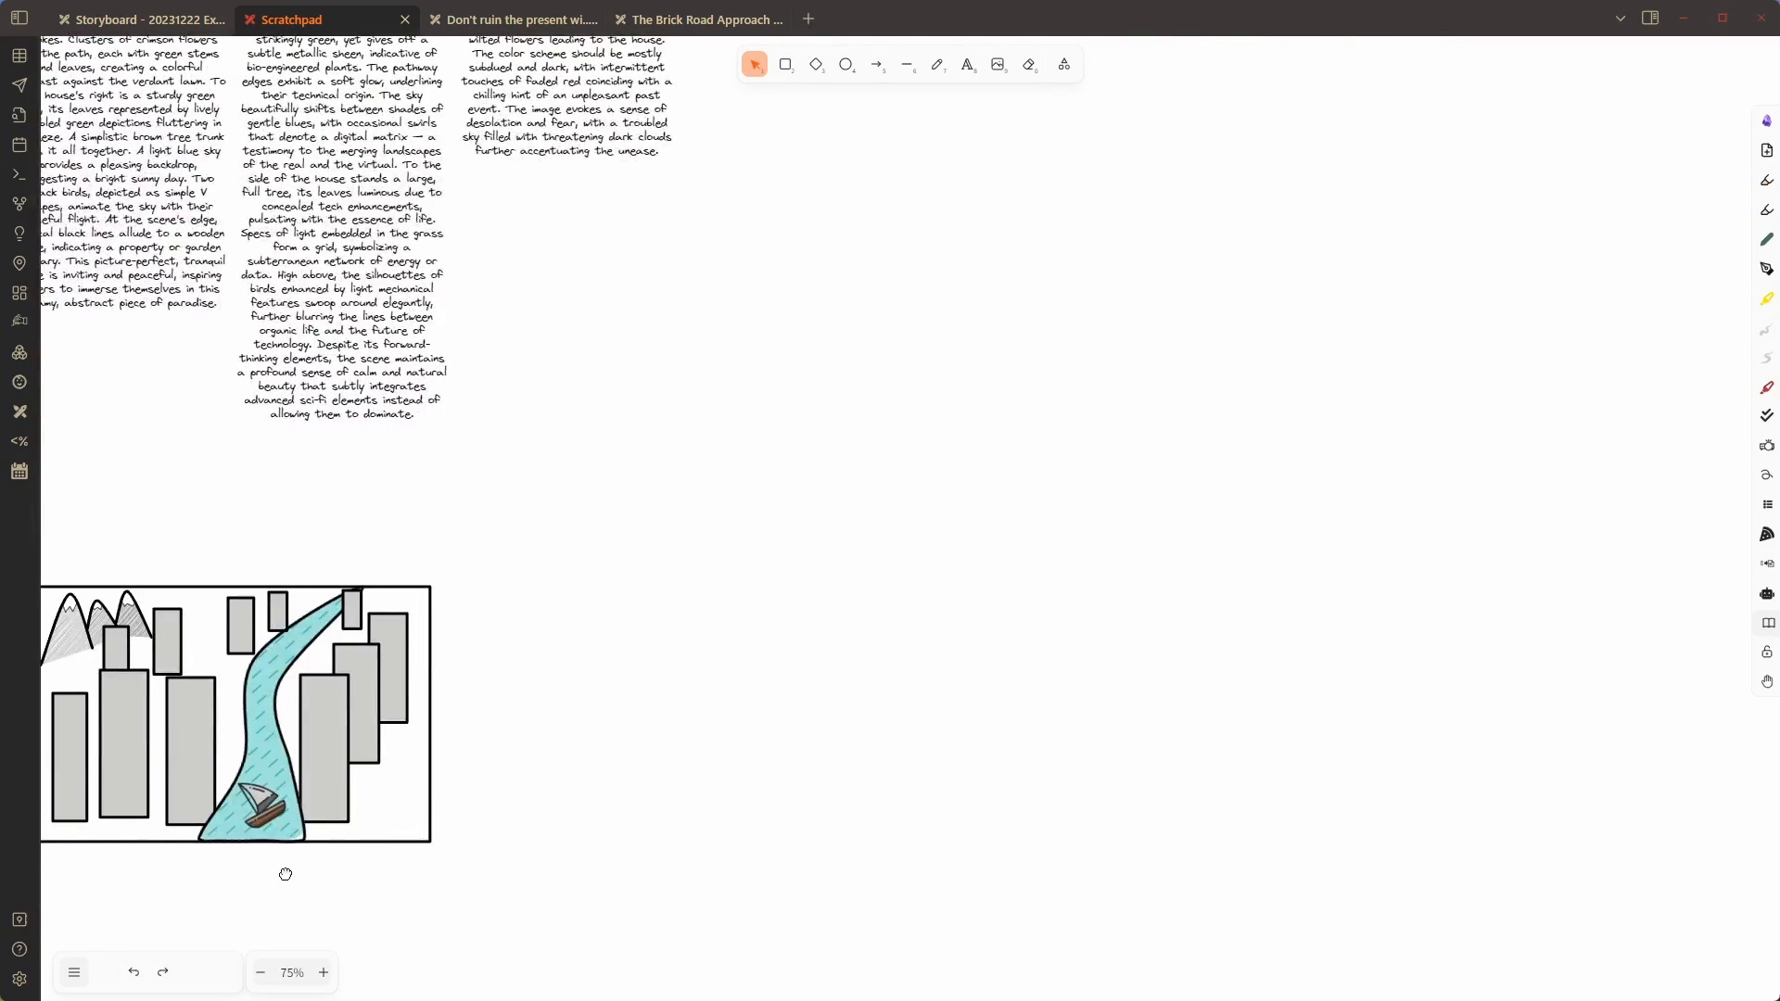
pyautogui.hscroll(-4, 670, 813)
pyautogui.moveTo(670, 812)
pyautogui.mouseDown()
pyautogui.moveTo(782, 779)
pyautogui.moveTo(1075, 760)
pyautogui.moveTo(1061, 765)
pyautogui.mouseUp()
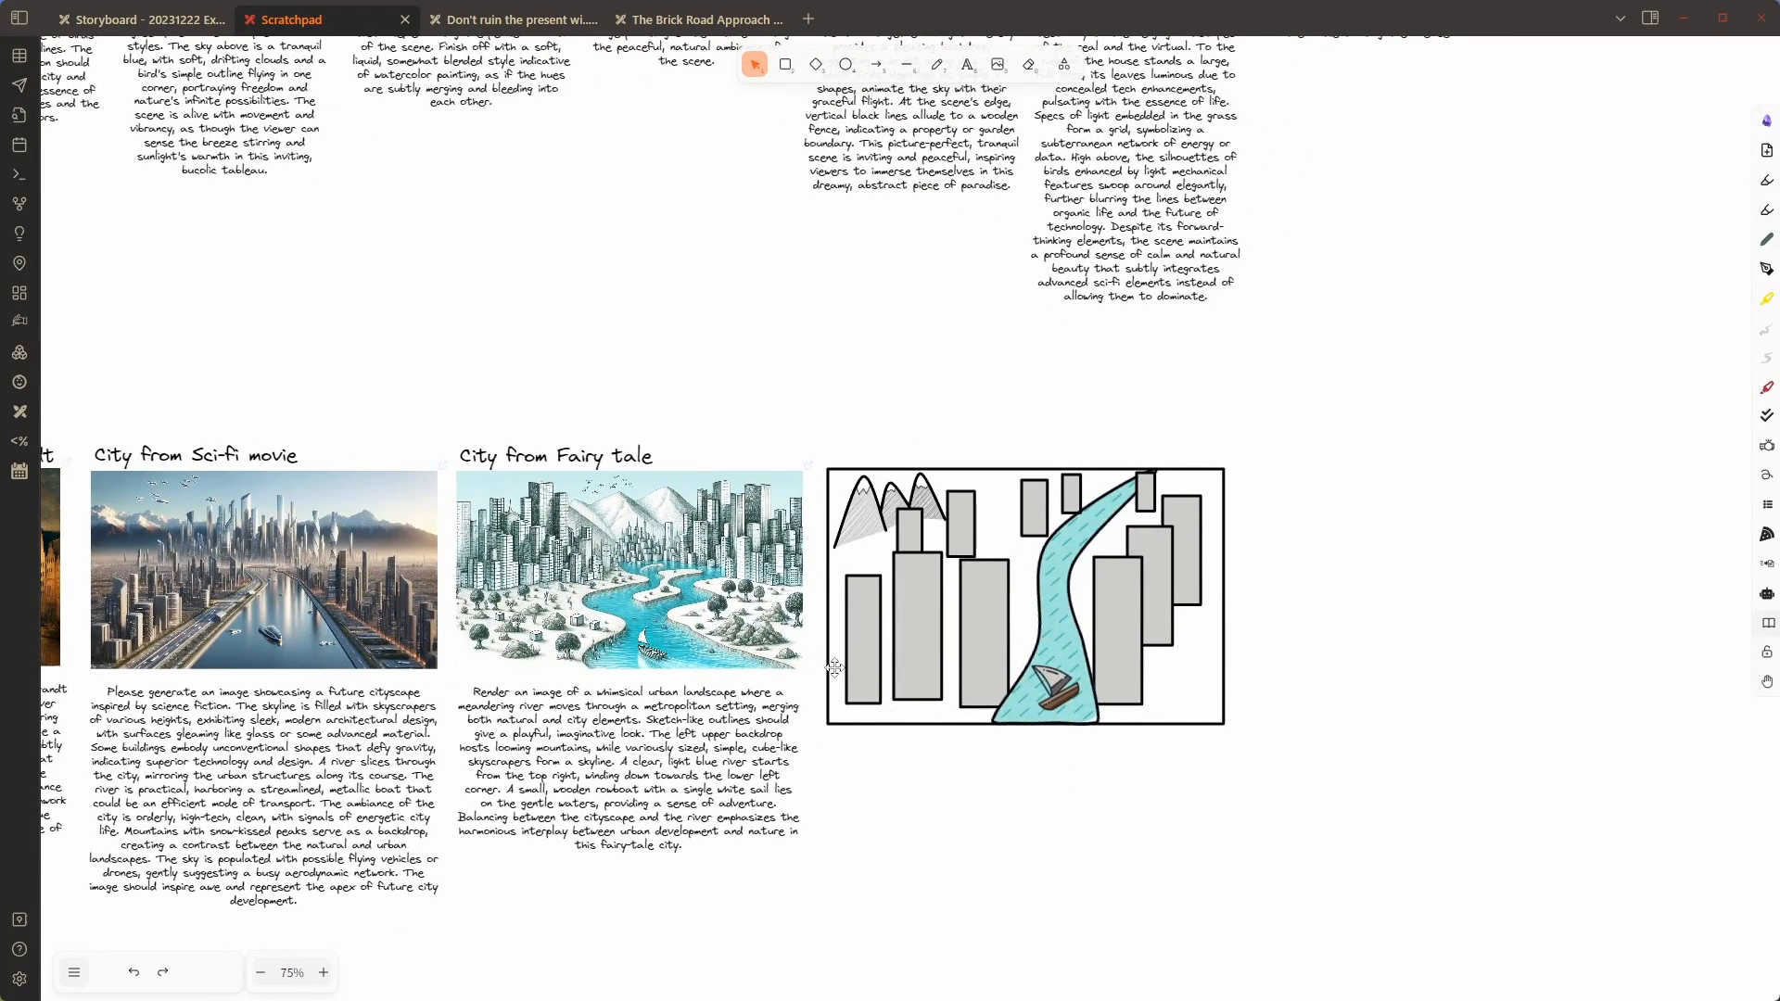
pyautogui.moveTo(881, 768); pyautogui.dragTo(1327, 744)
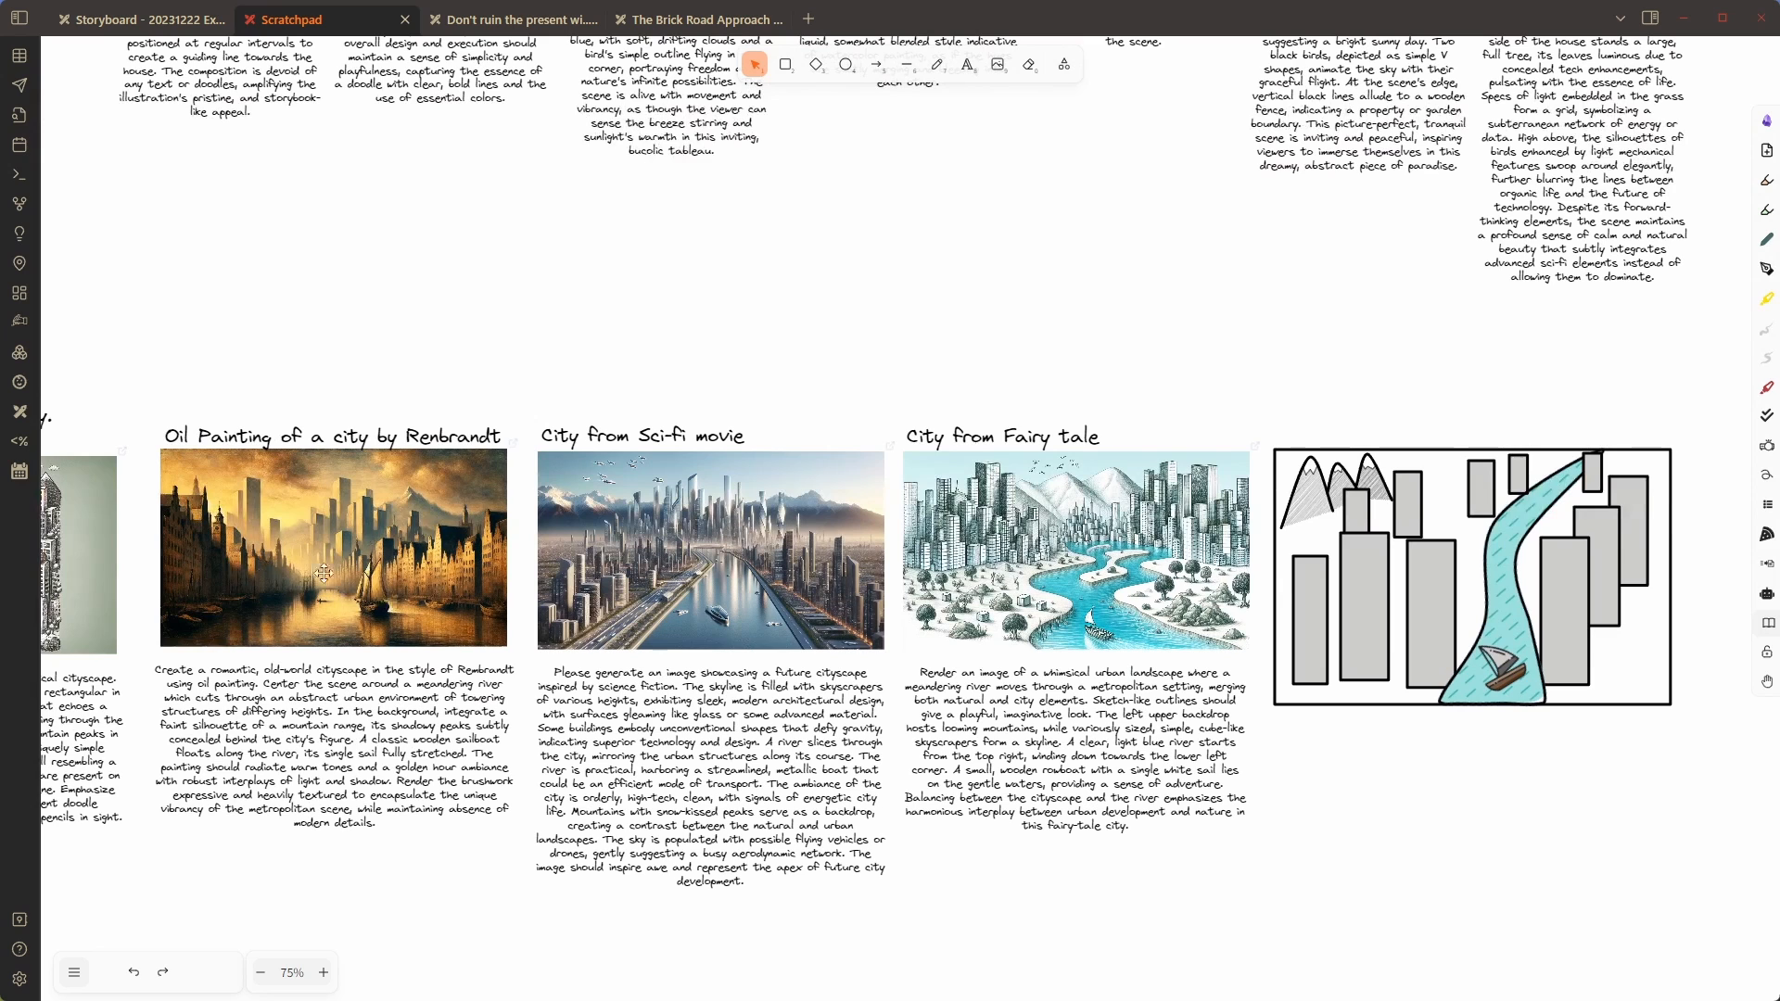
pyautogui.moveTo(242, 618); pyautogui.dragTo(555, 624)
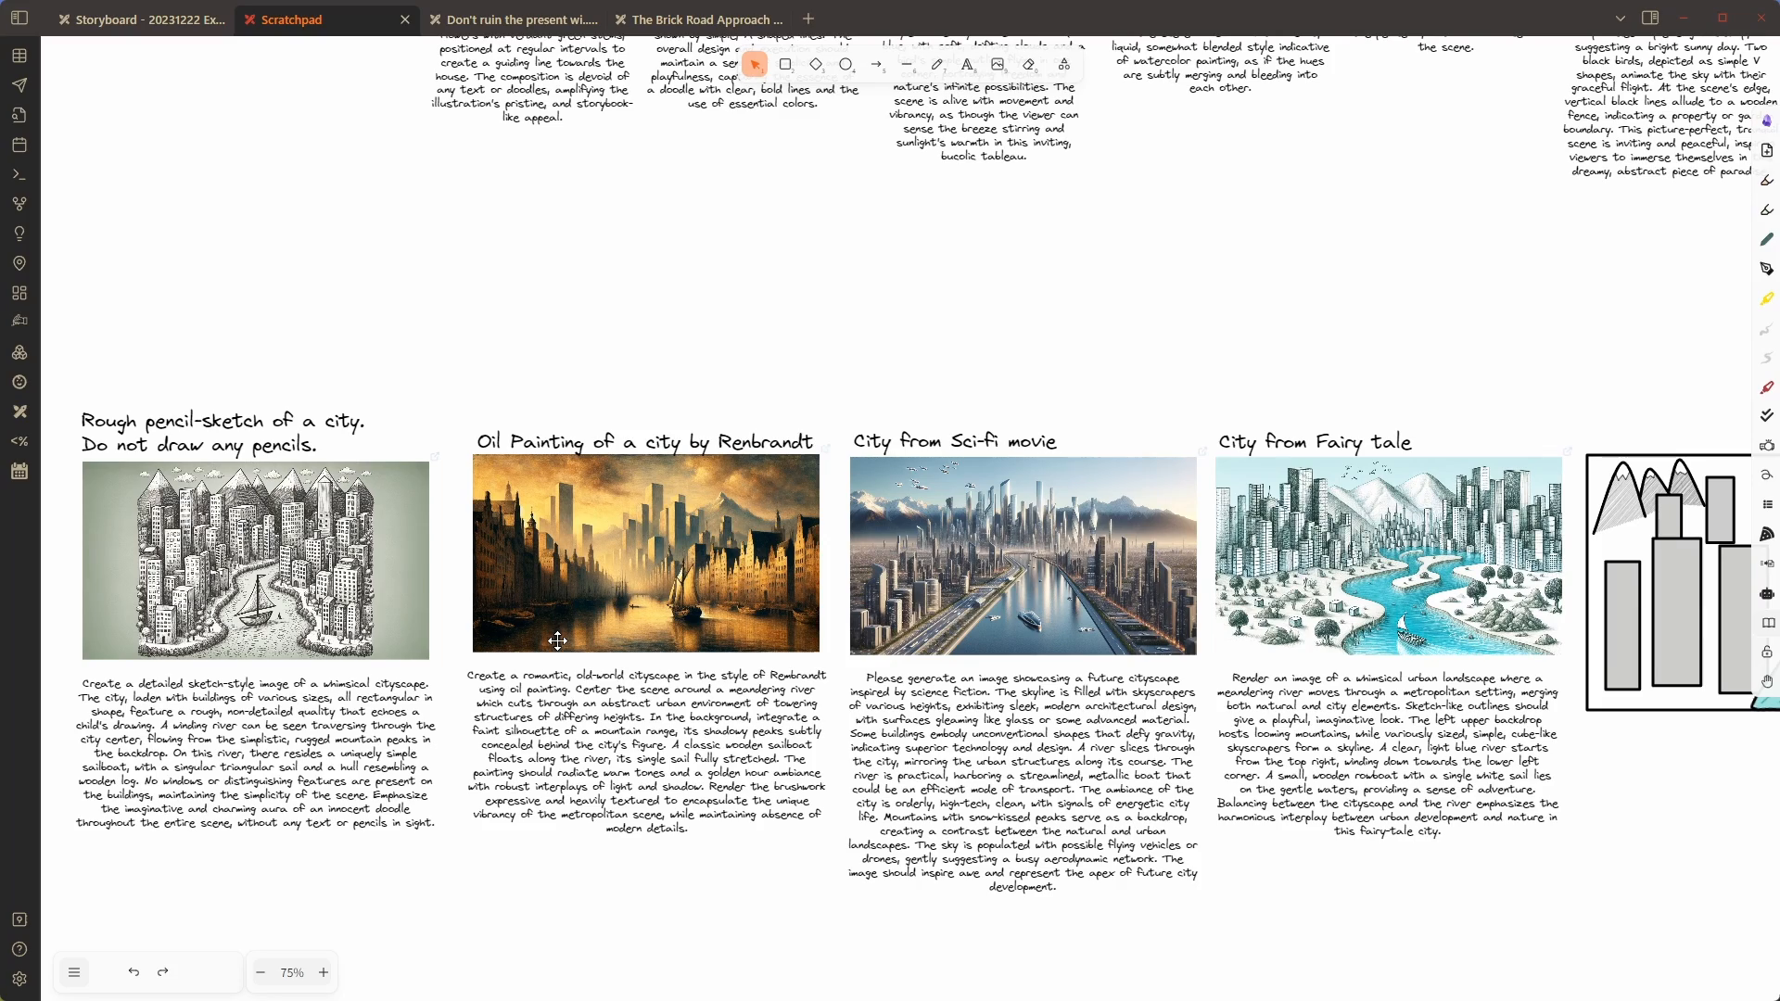
pyautogui.scroll(-1, 260, 232)
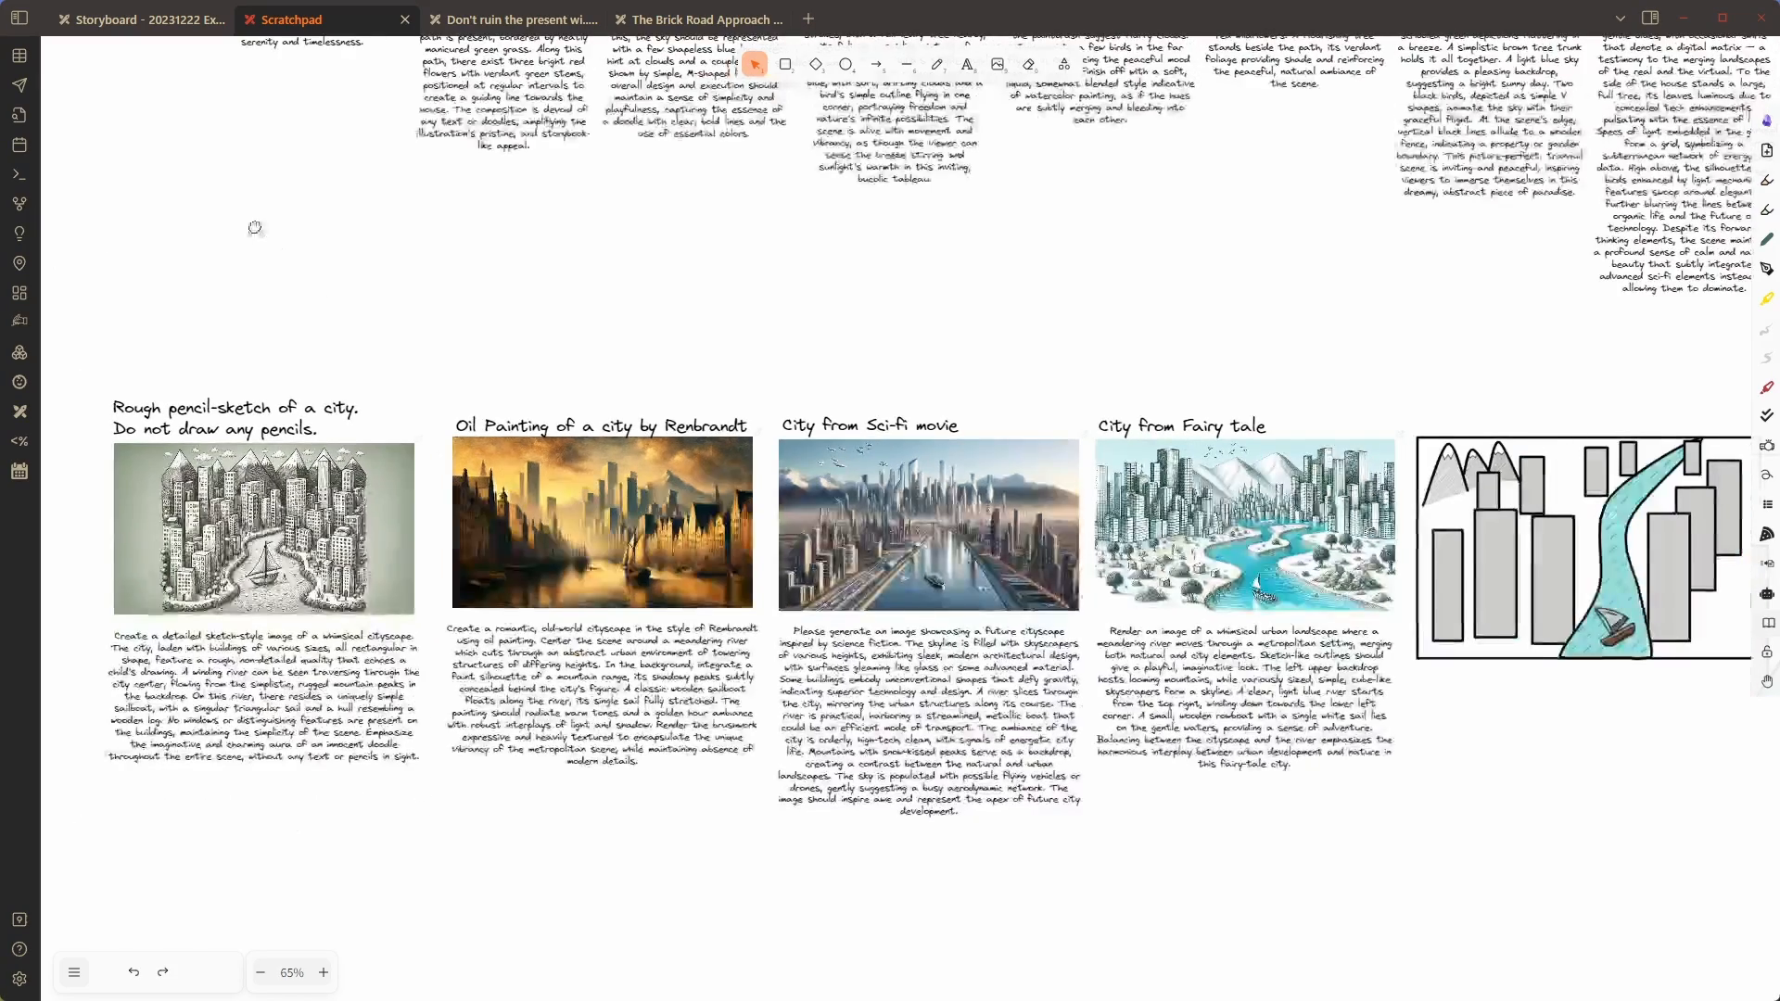
# Compare the "Flying saucer, spaceship" image with the mountain cabin image carrying the light-blue rounded rectangle
pyautogui.moveTo(255, 228); pyautogui.dragTo(871, 809)
pyautogui.moveTo(403, 439); pyautogui.dragTo(692, 655)
pyautogui.scroll(1, 516, 551)
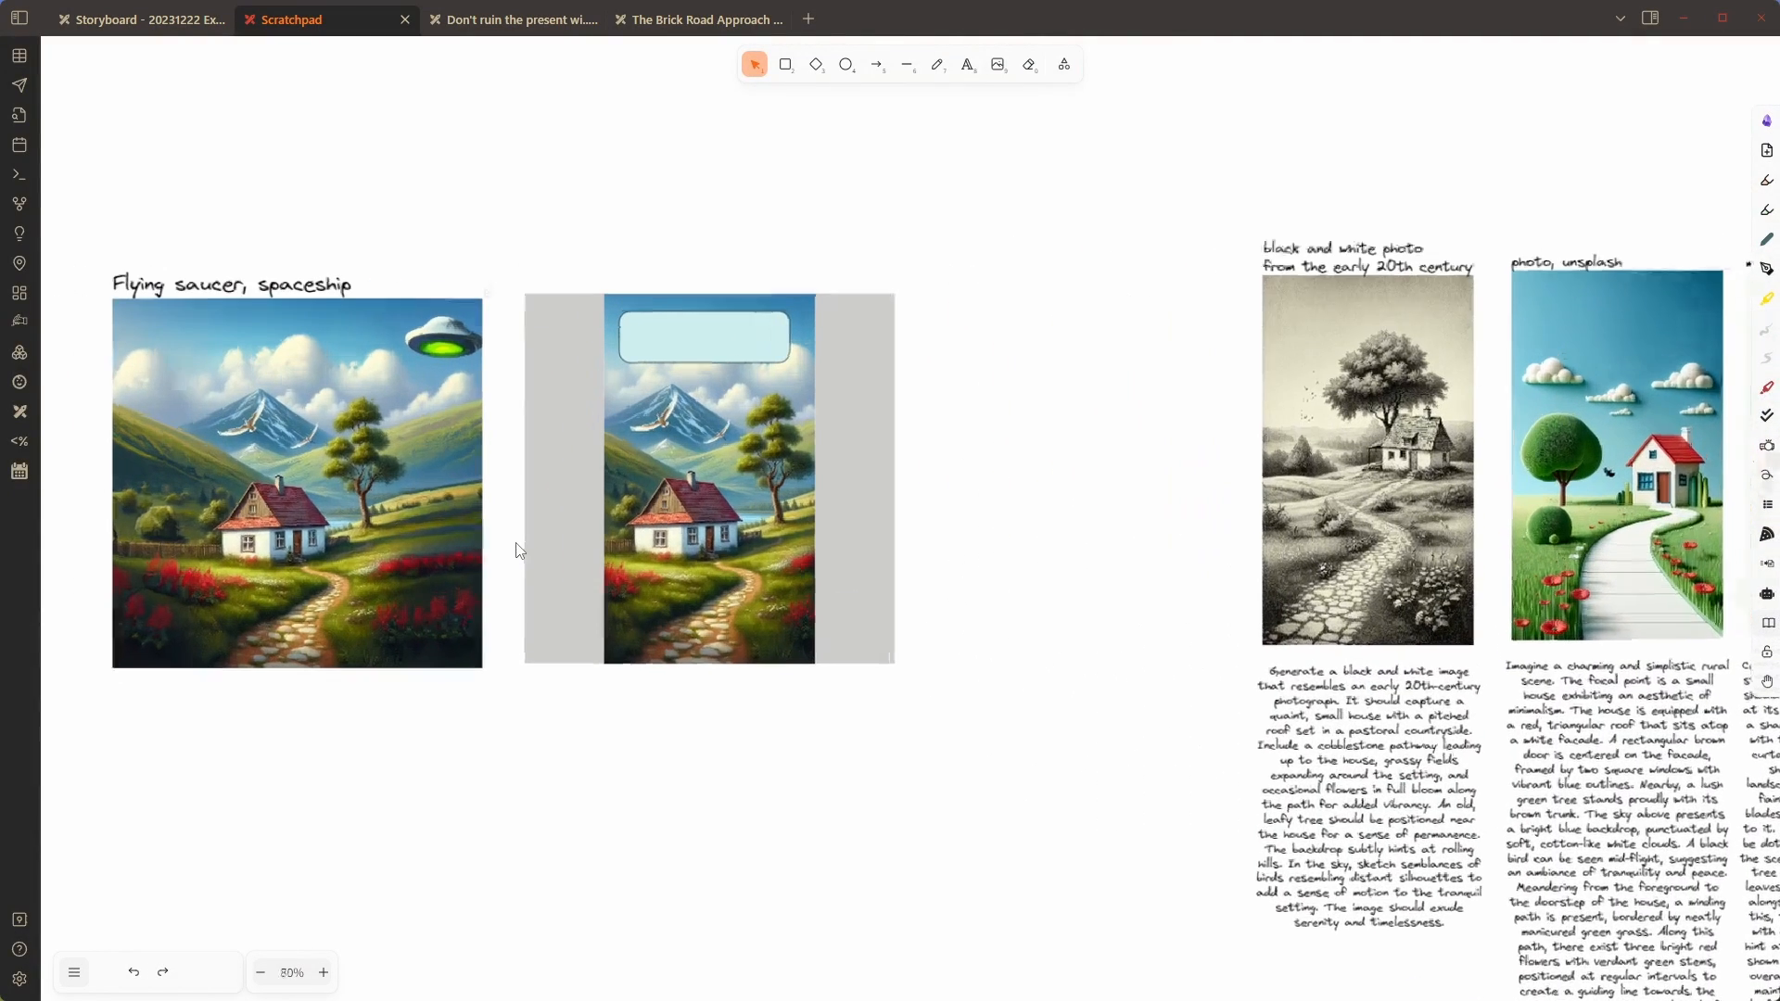
pyautogui.scroll(1, 516, 549)
pyautogui.moveTo(419, 822); pyautogui.dragTo(583, 870)
pyautogui.scroll(1, 719, 855)
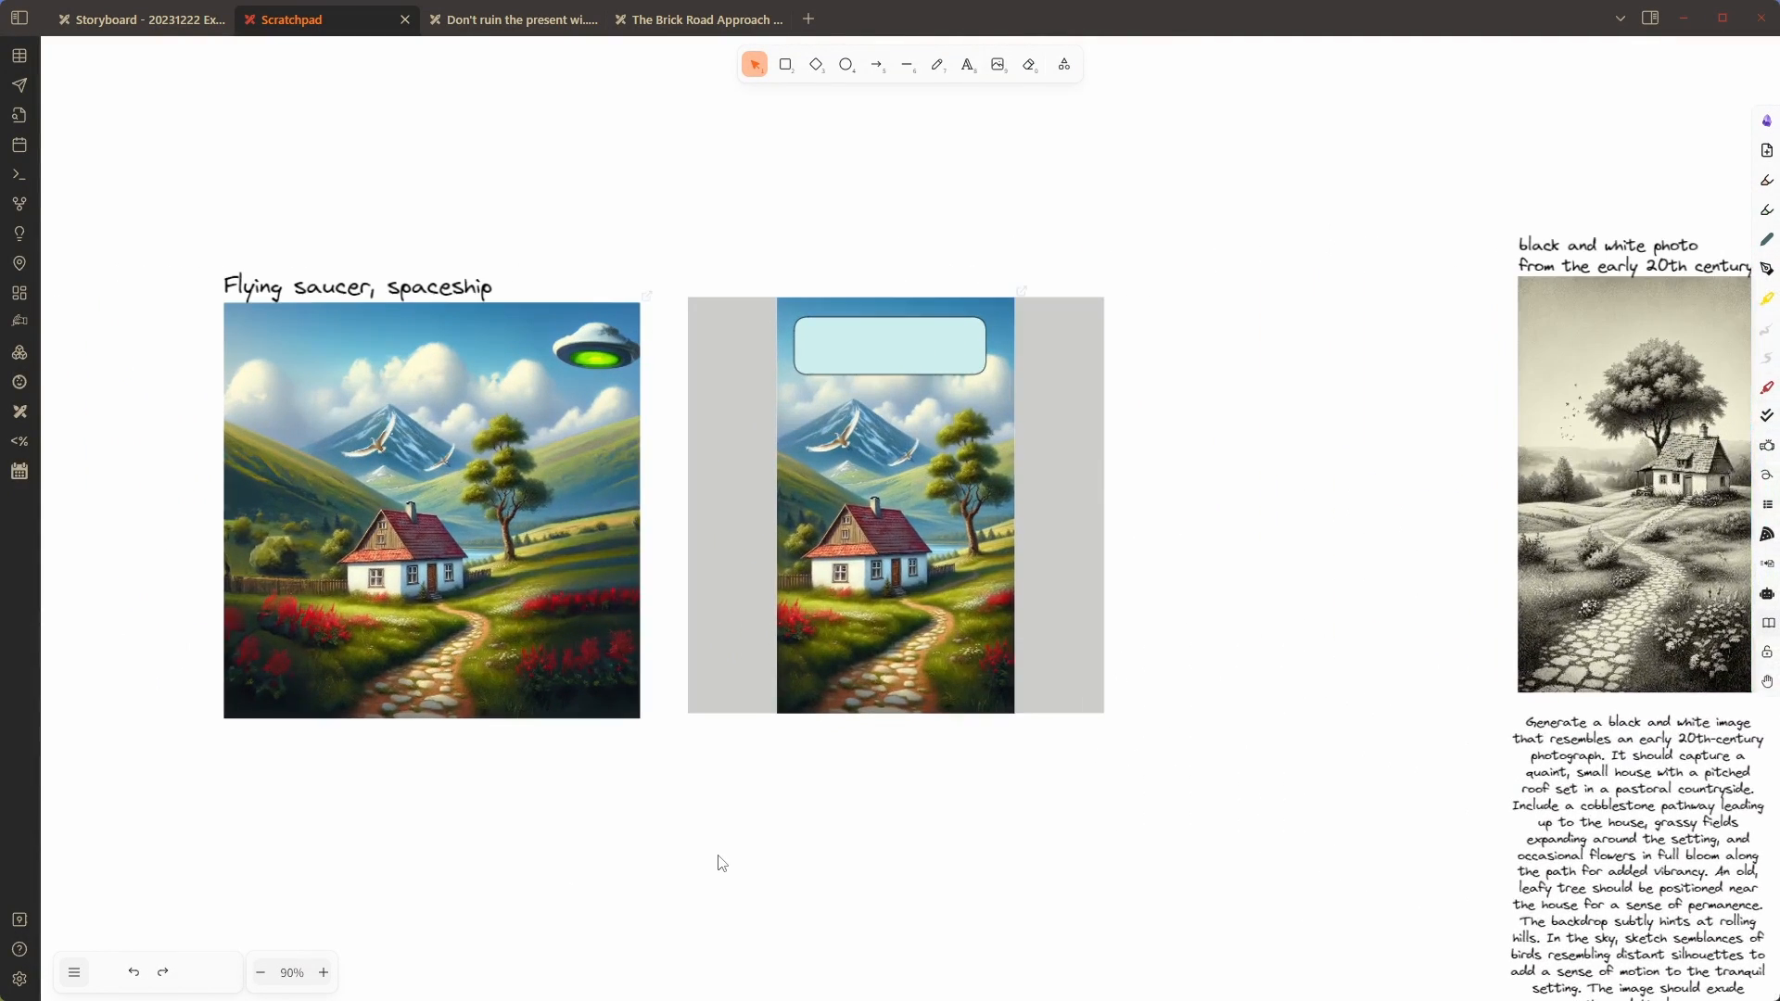
pyautogui.scroll(1, 720, 862)
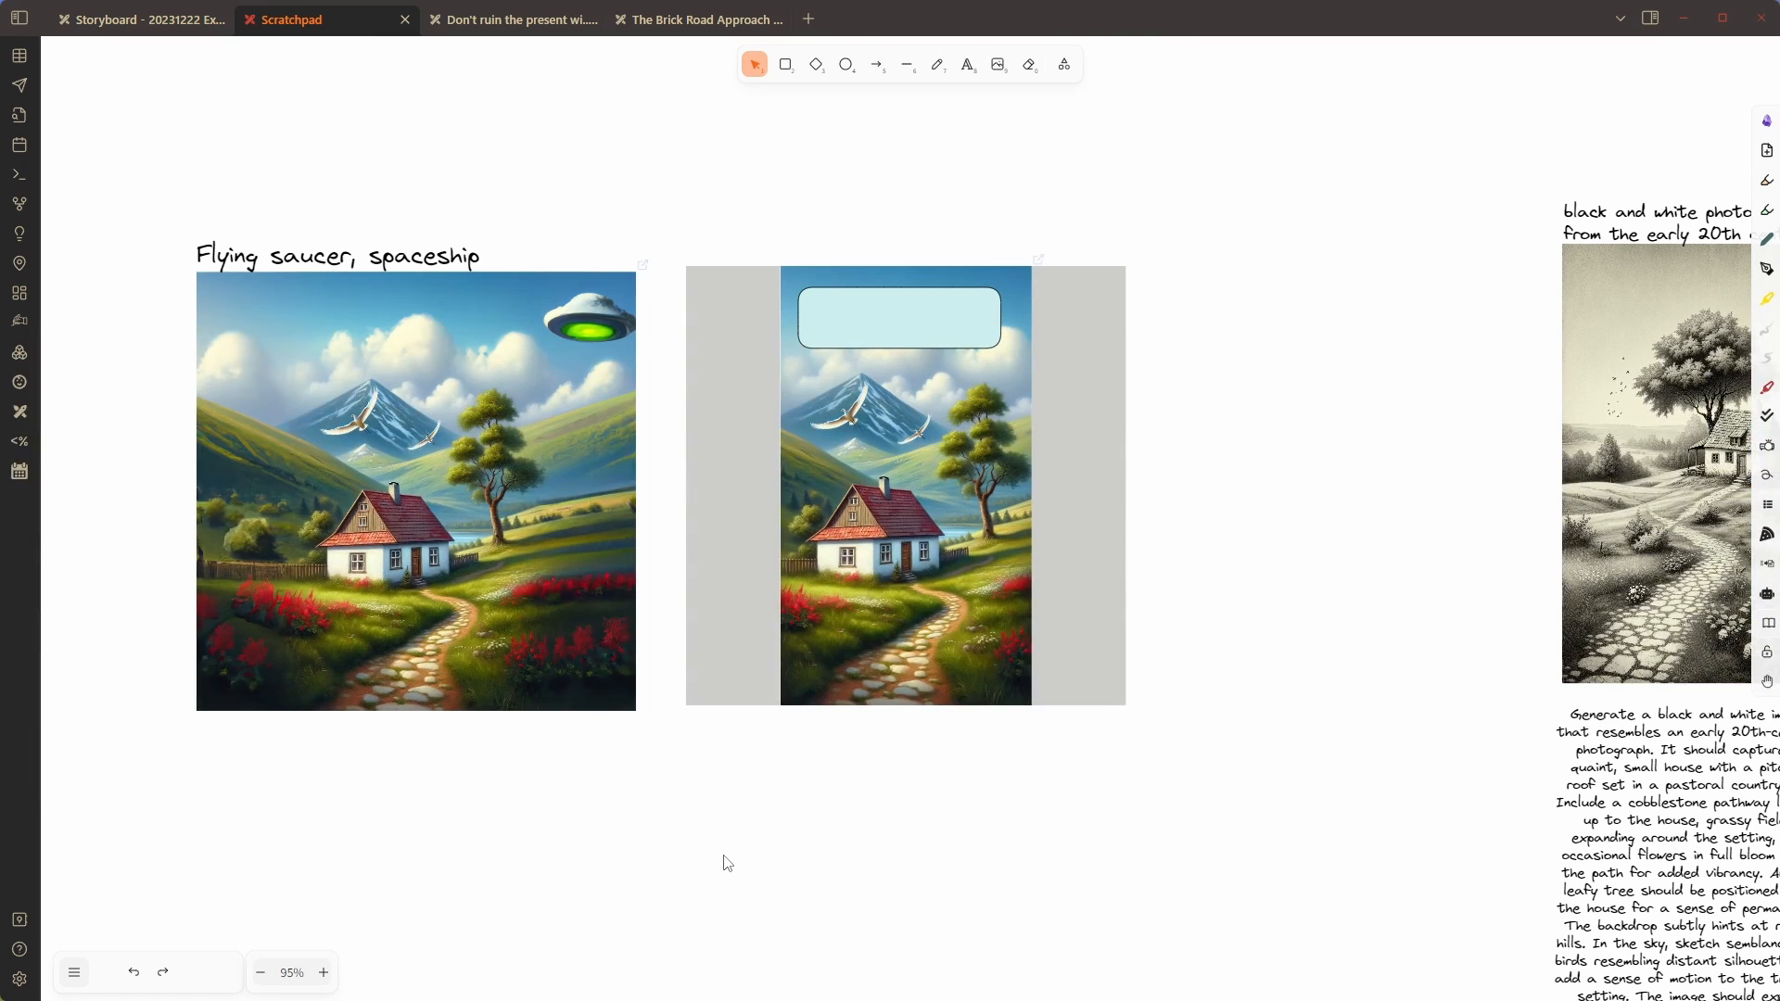
# Move the light-blue rounded rectangle off the mountain cabin image onto the empty canvas above it
pyautogui.click(880, 339)
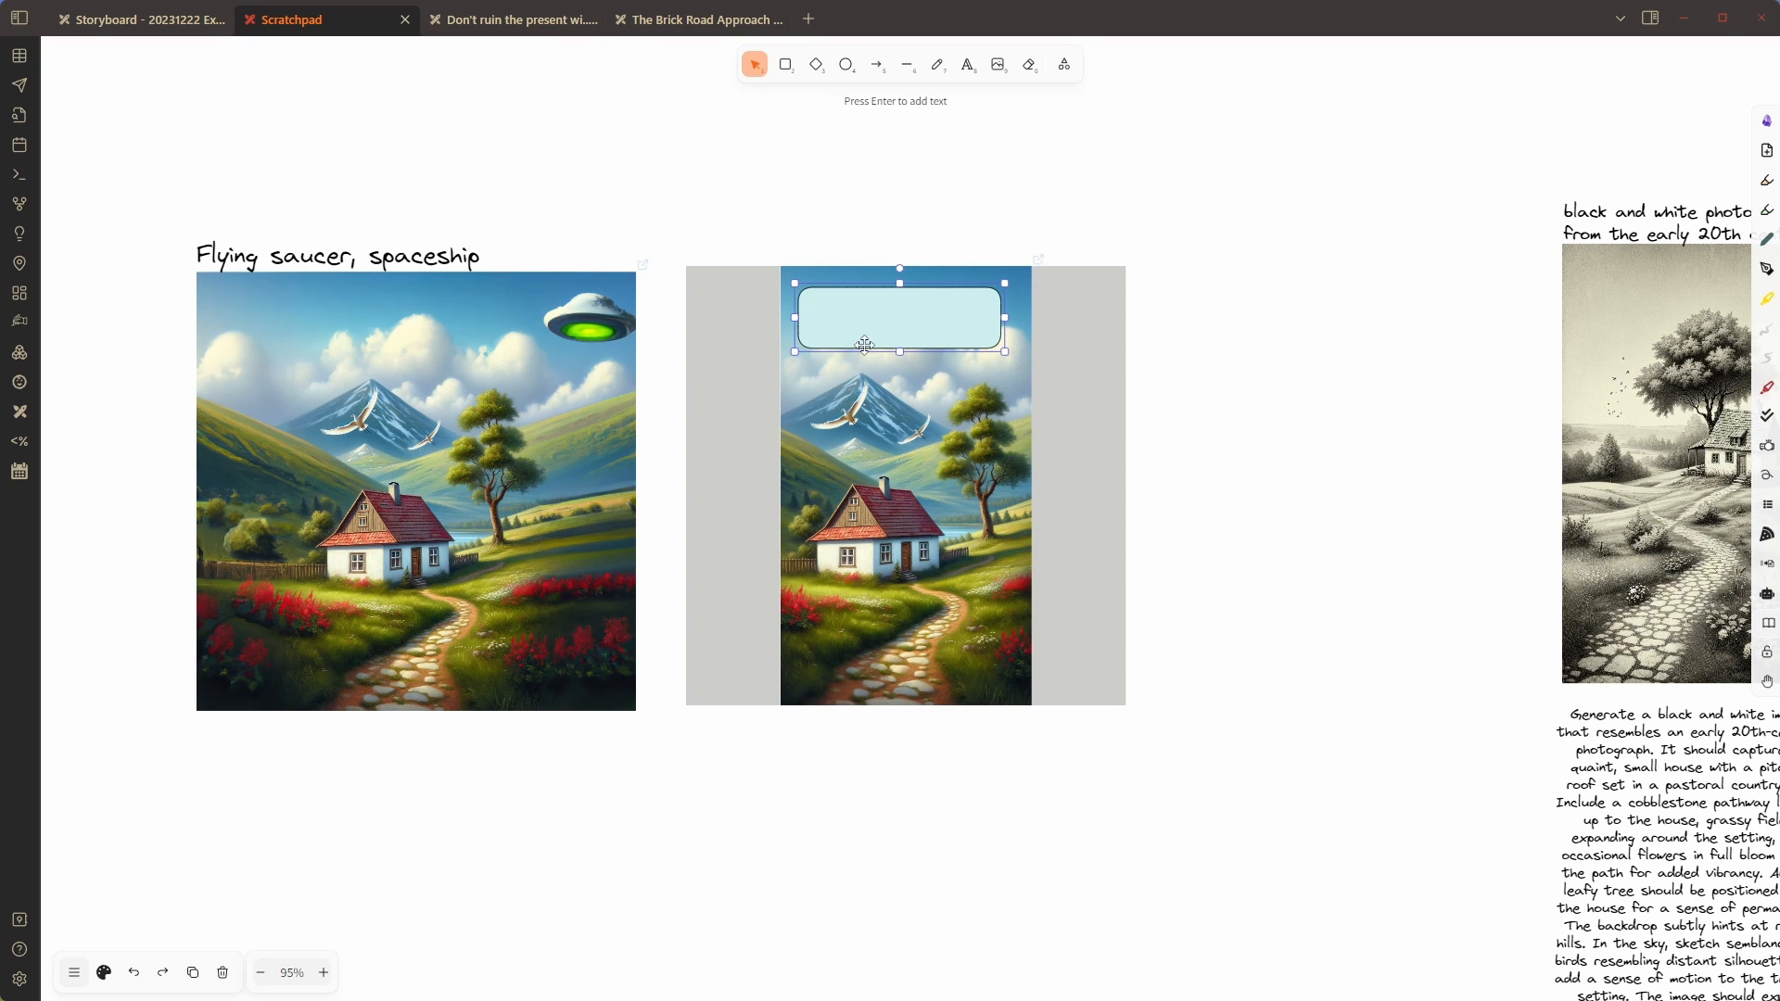
pyautogui.click(1182, 385)
pyautogui.click(932, 338)
pyautogui.moveTo(933, 340); pyautogui.dragTo(1112, 152)
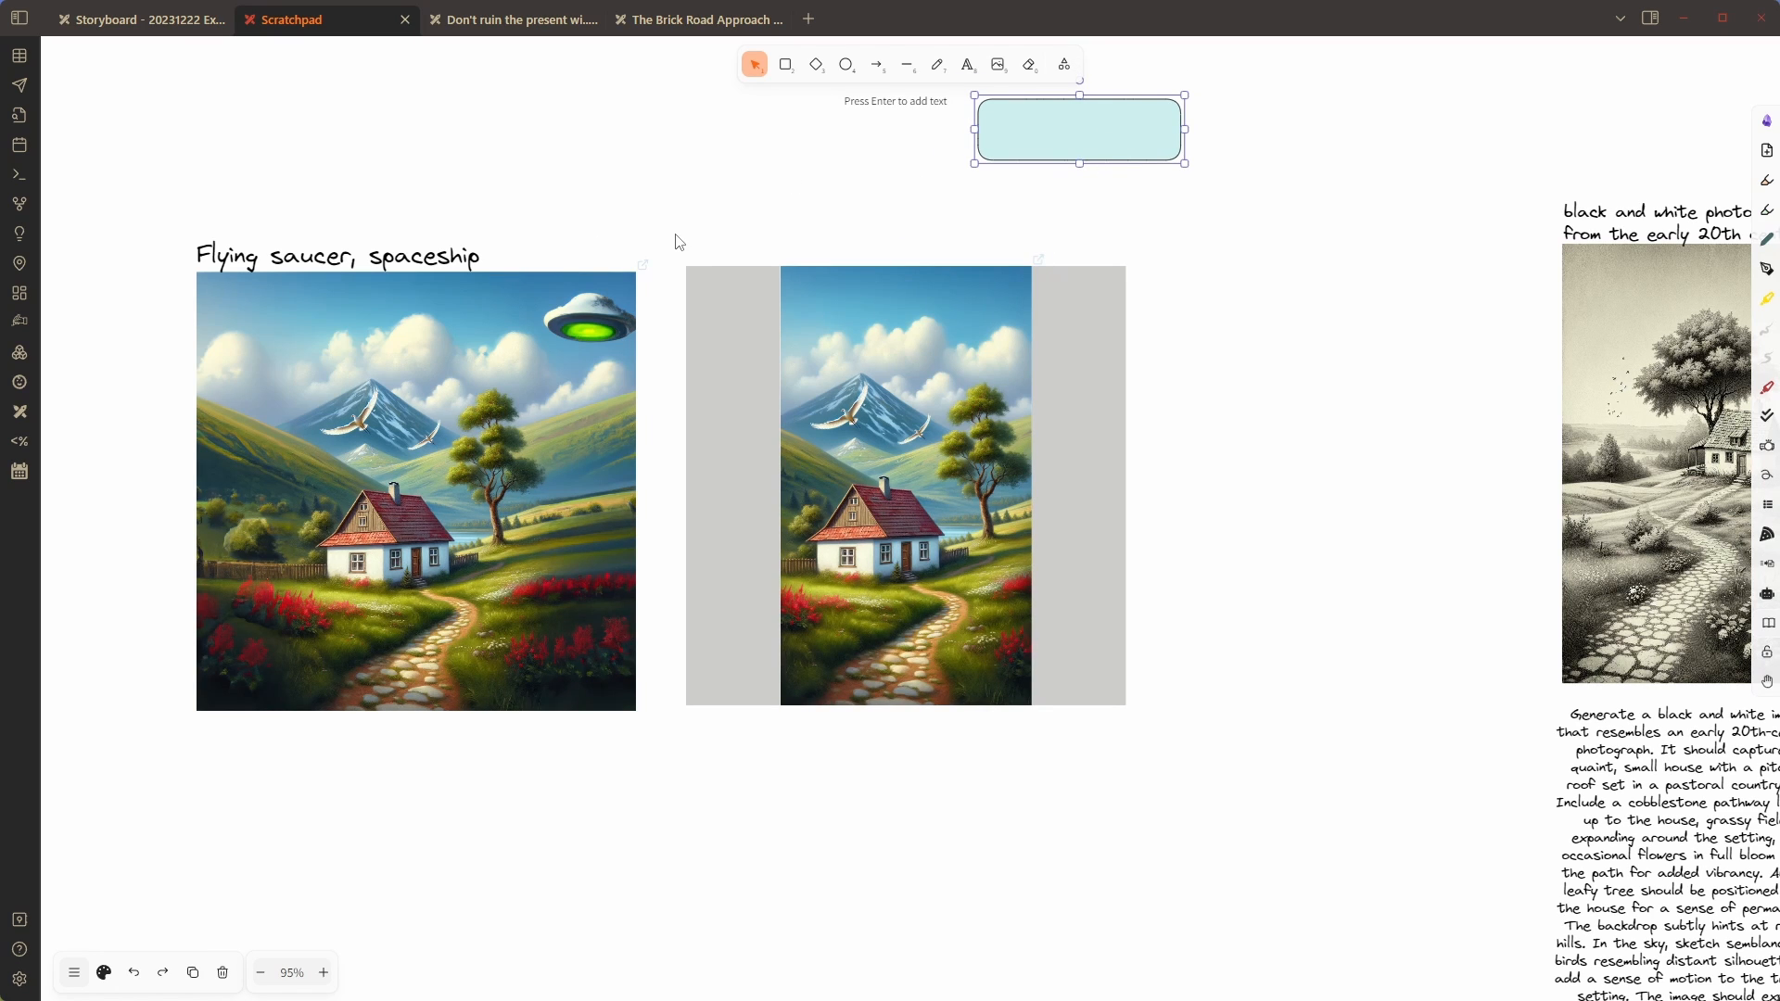
# Select the cabin image together with its two gray side rectangles and set the ExcaliAI action to "Edit an image"
pyautogui.click(752, 340)
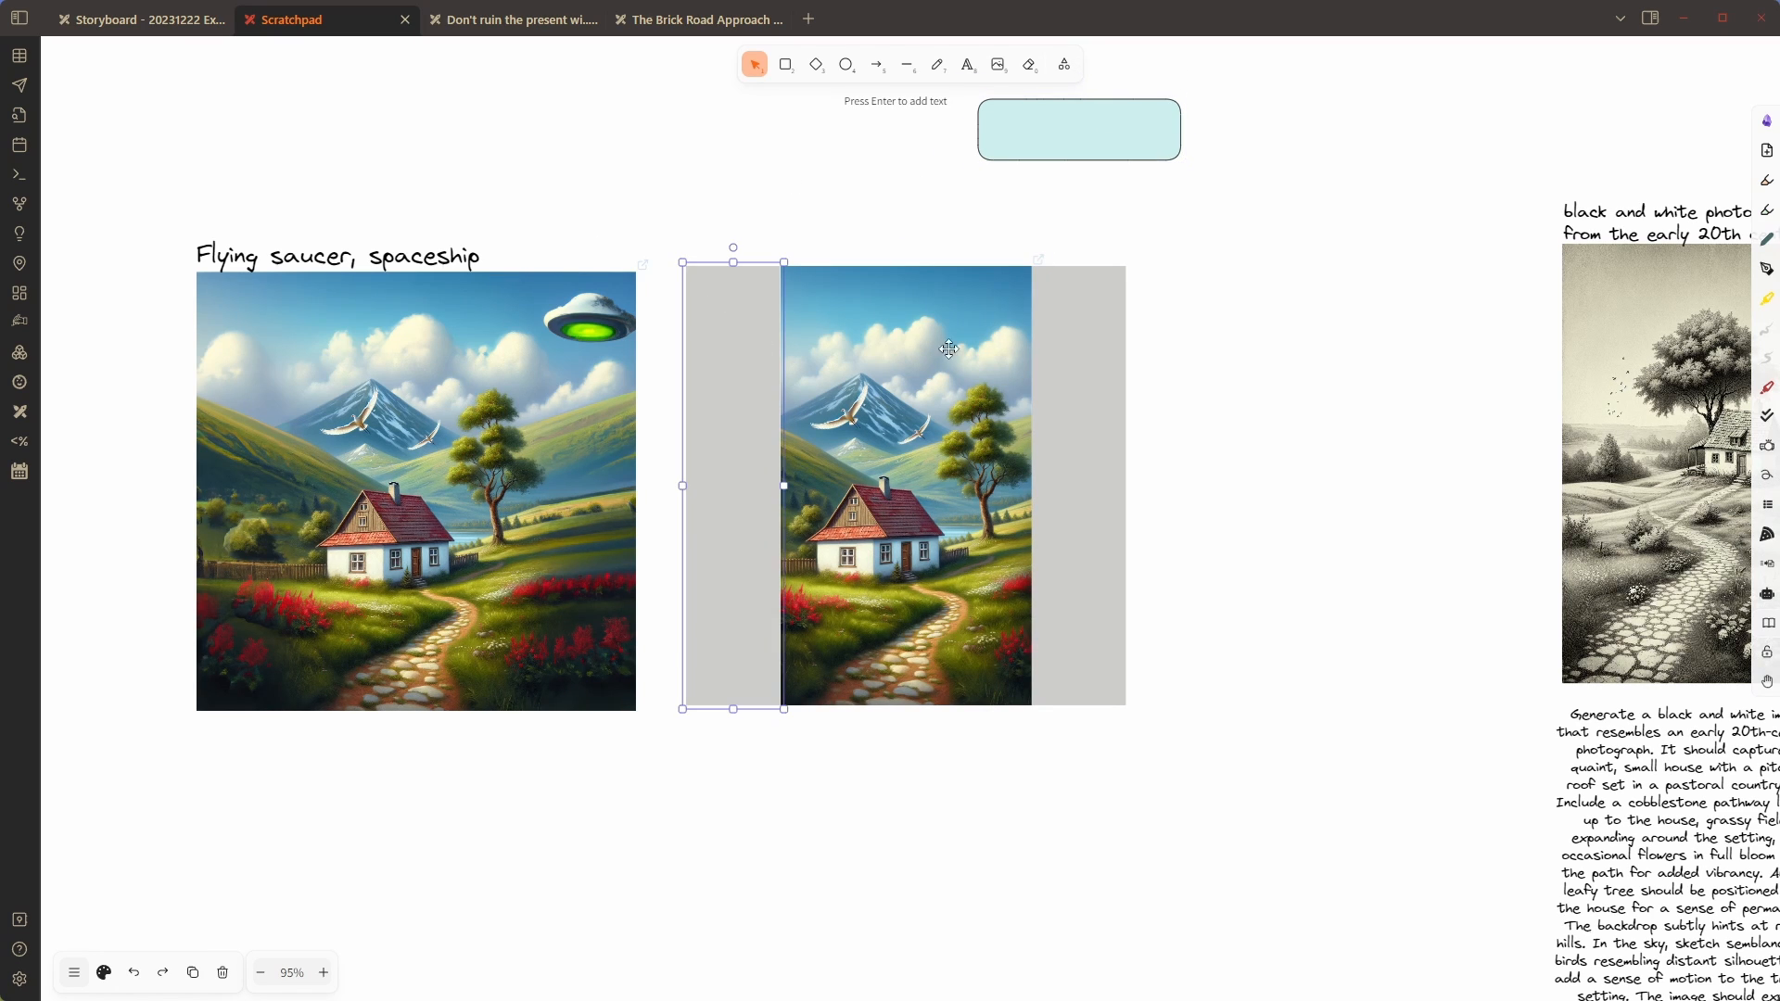
pyautogui.click(1081, 358)
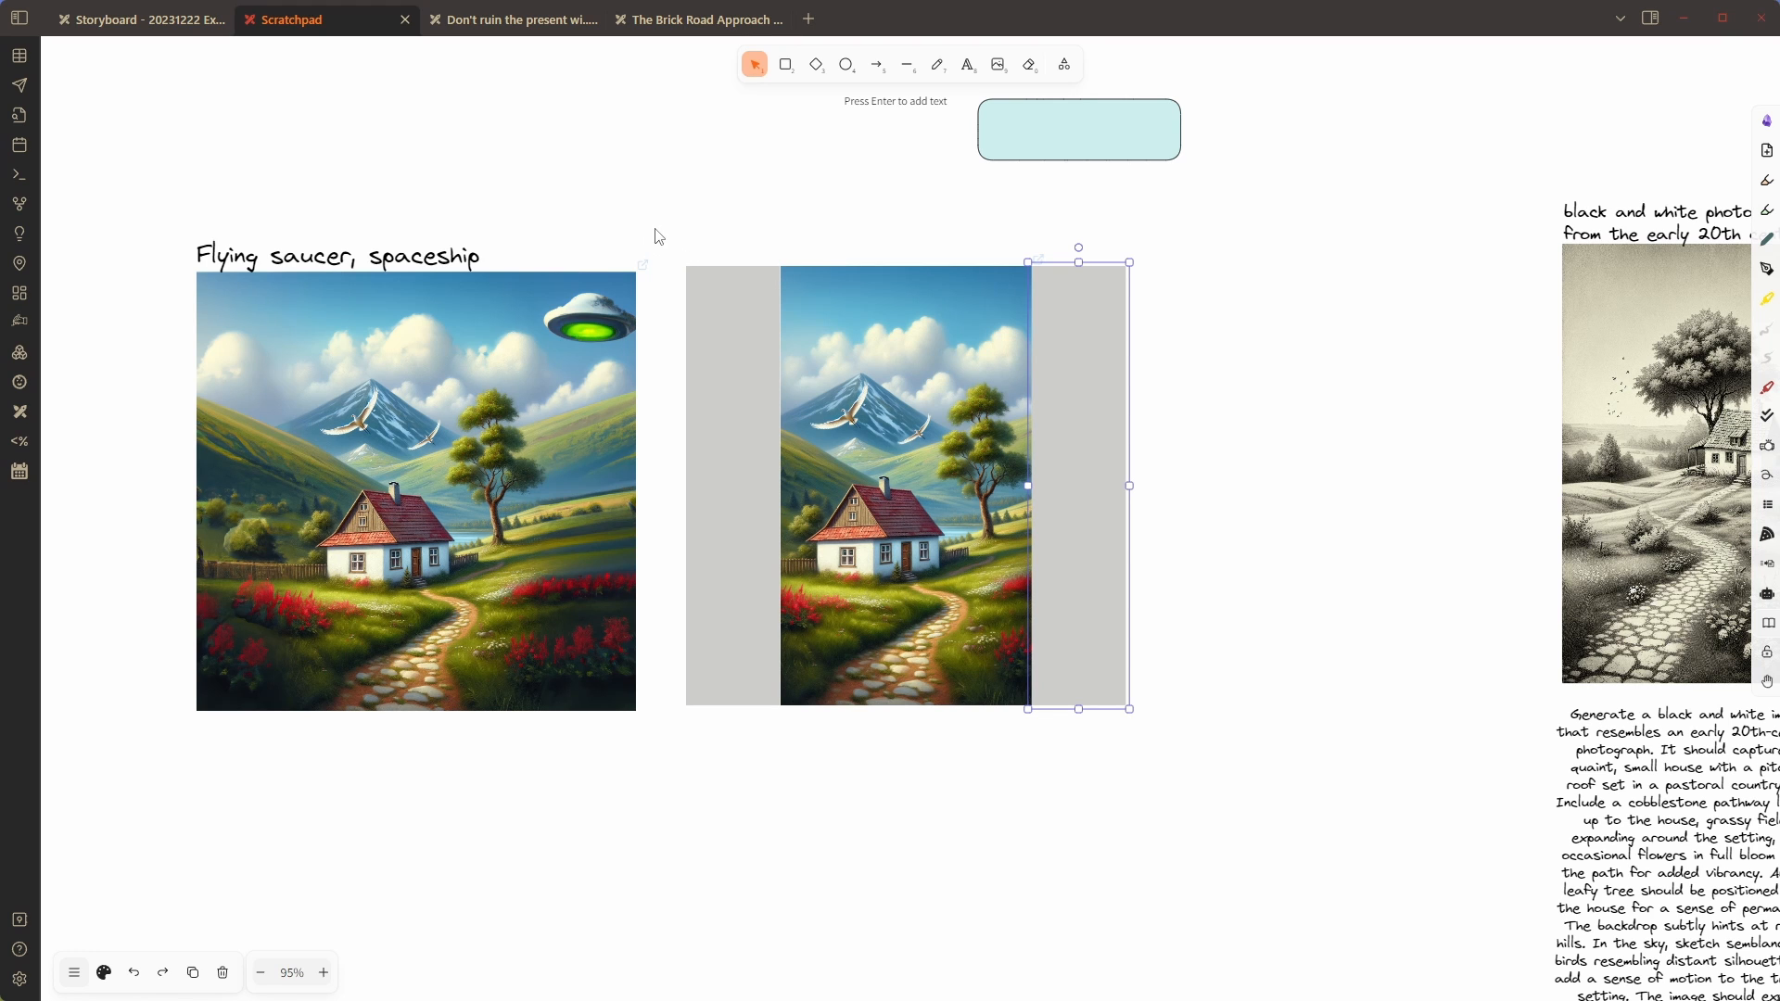
pyautogui.moveTo(656, 229); pyautogui.dragTo(1202, 766)
pyautogui.click(1766, 595)
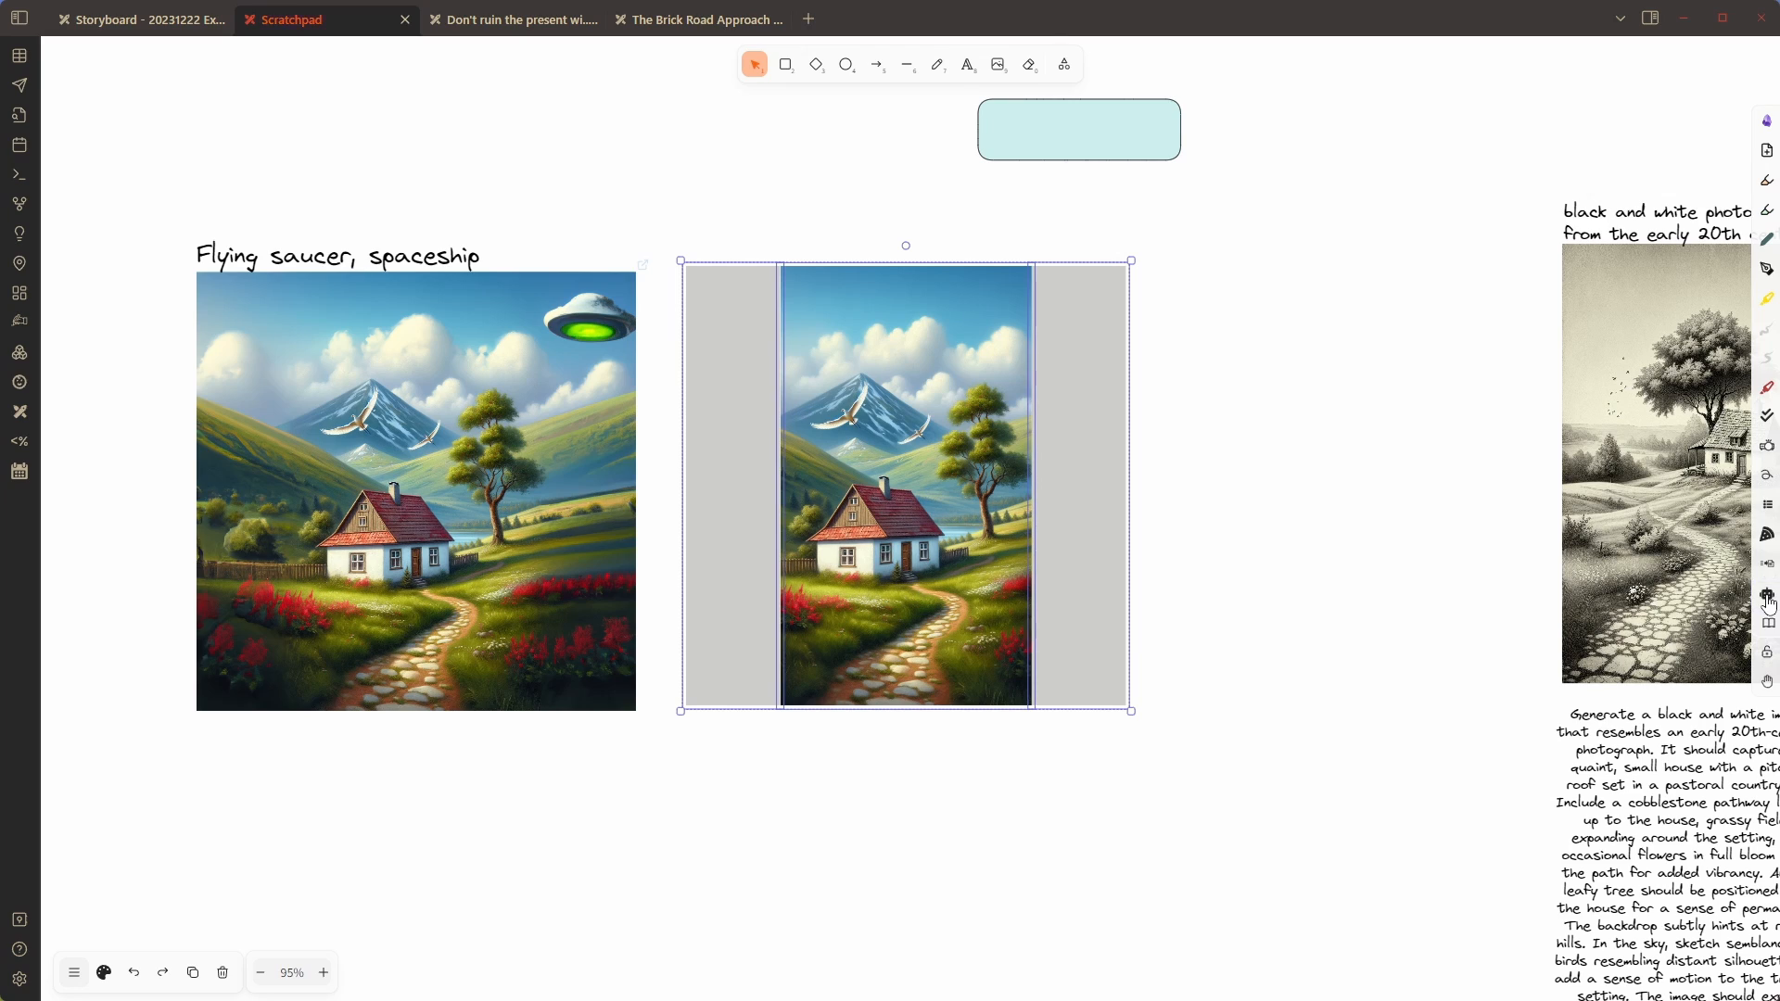
pyautogui.click(1144, 186)
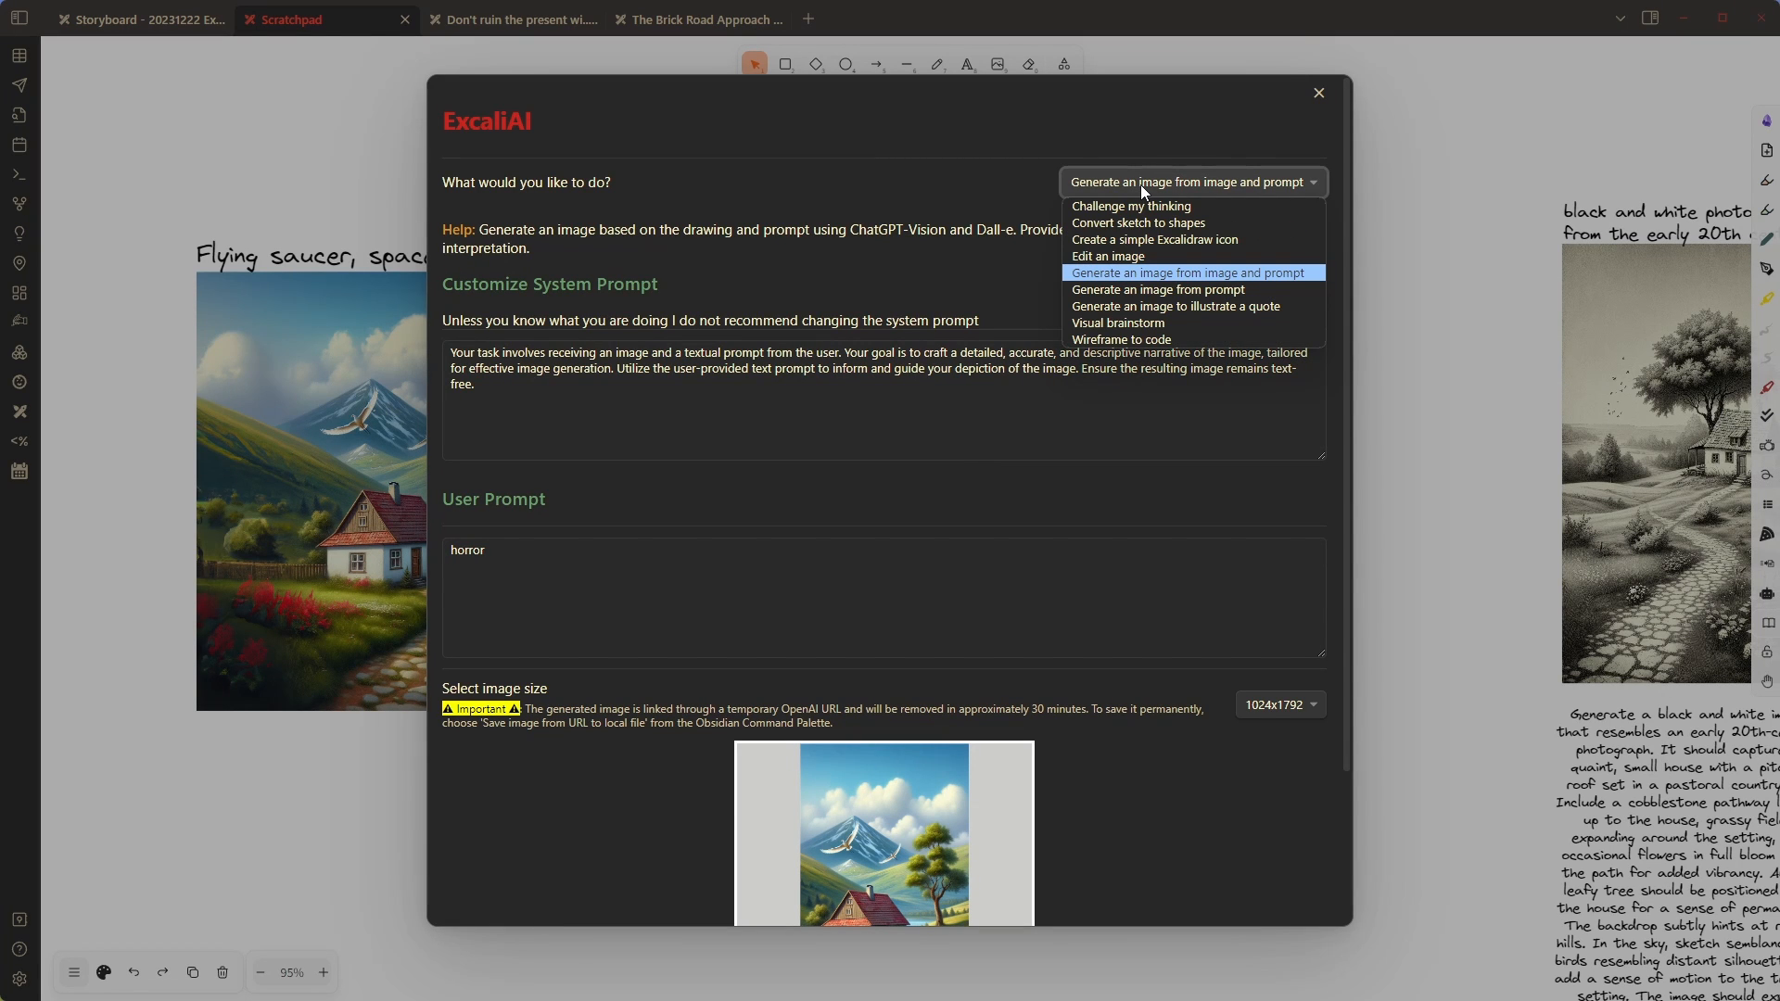
pyautogui.click(1138, 257)
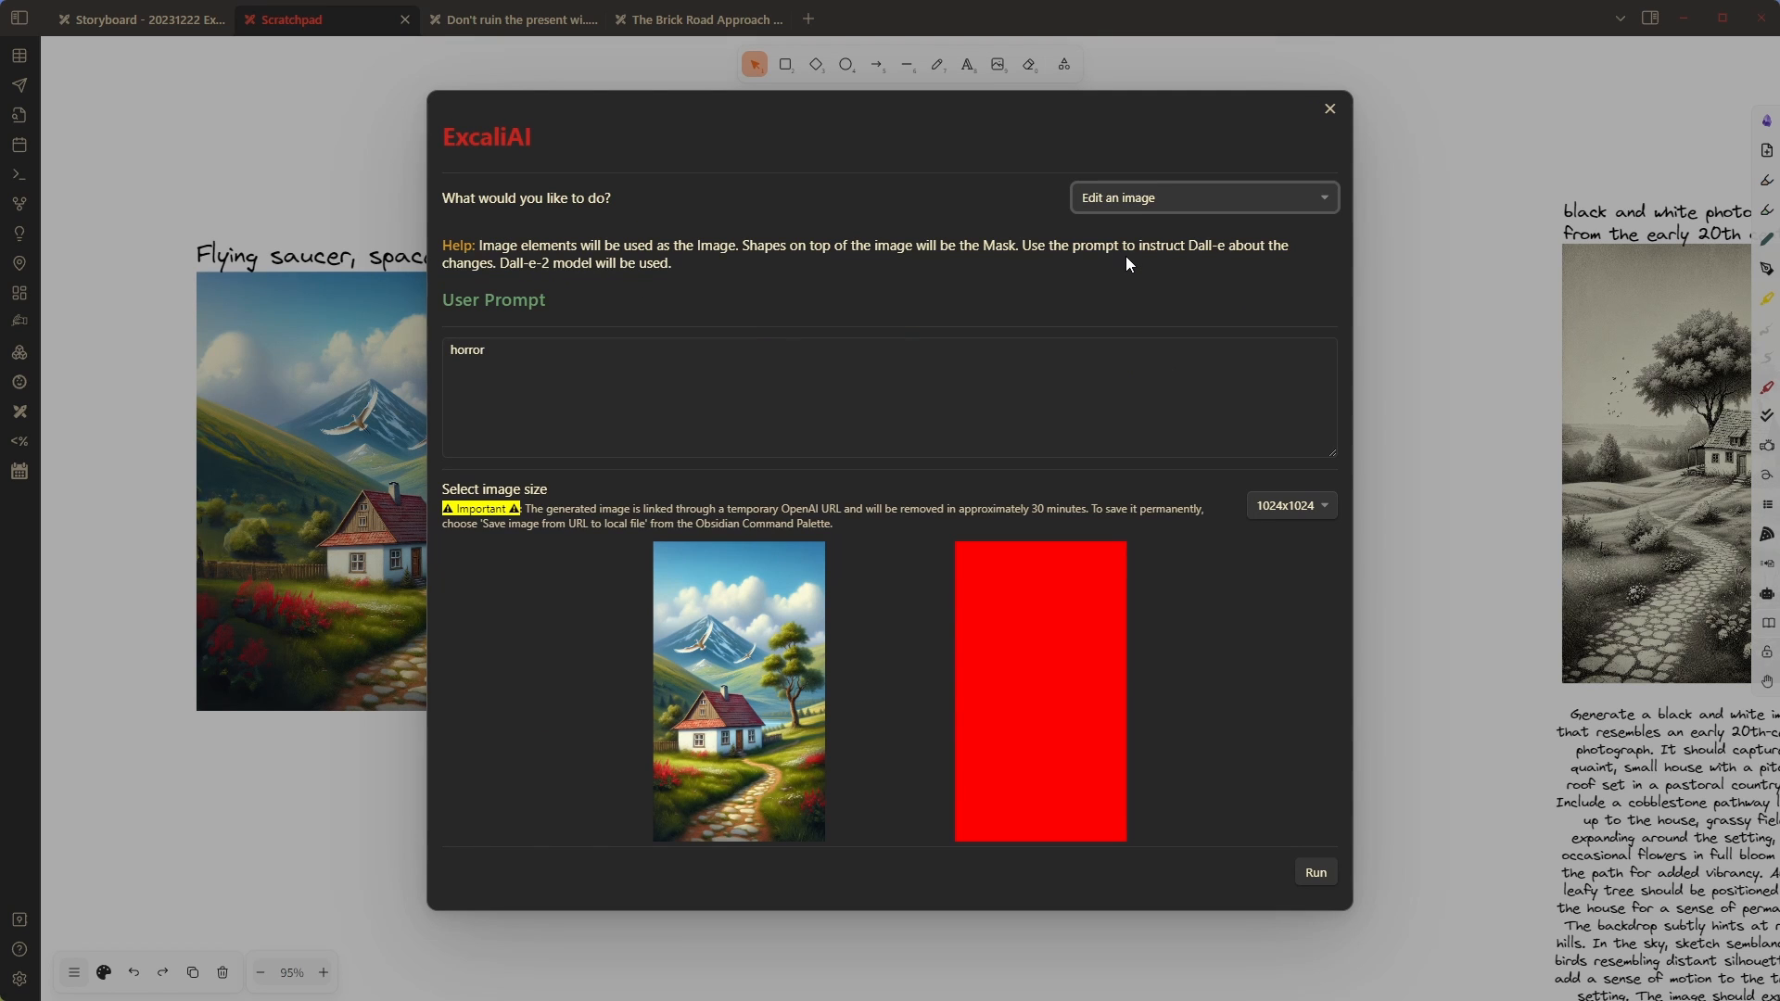
# Switch the ExcaliAI action to "Generate an image from image and prompt" and review its settings and input preview
pyautogui.click(1130, 204)
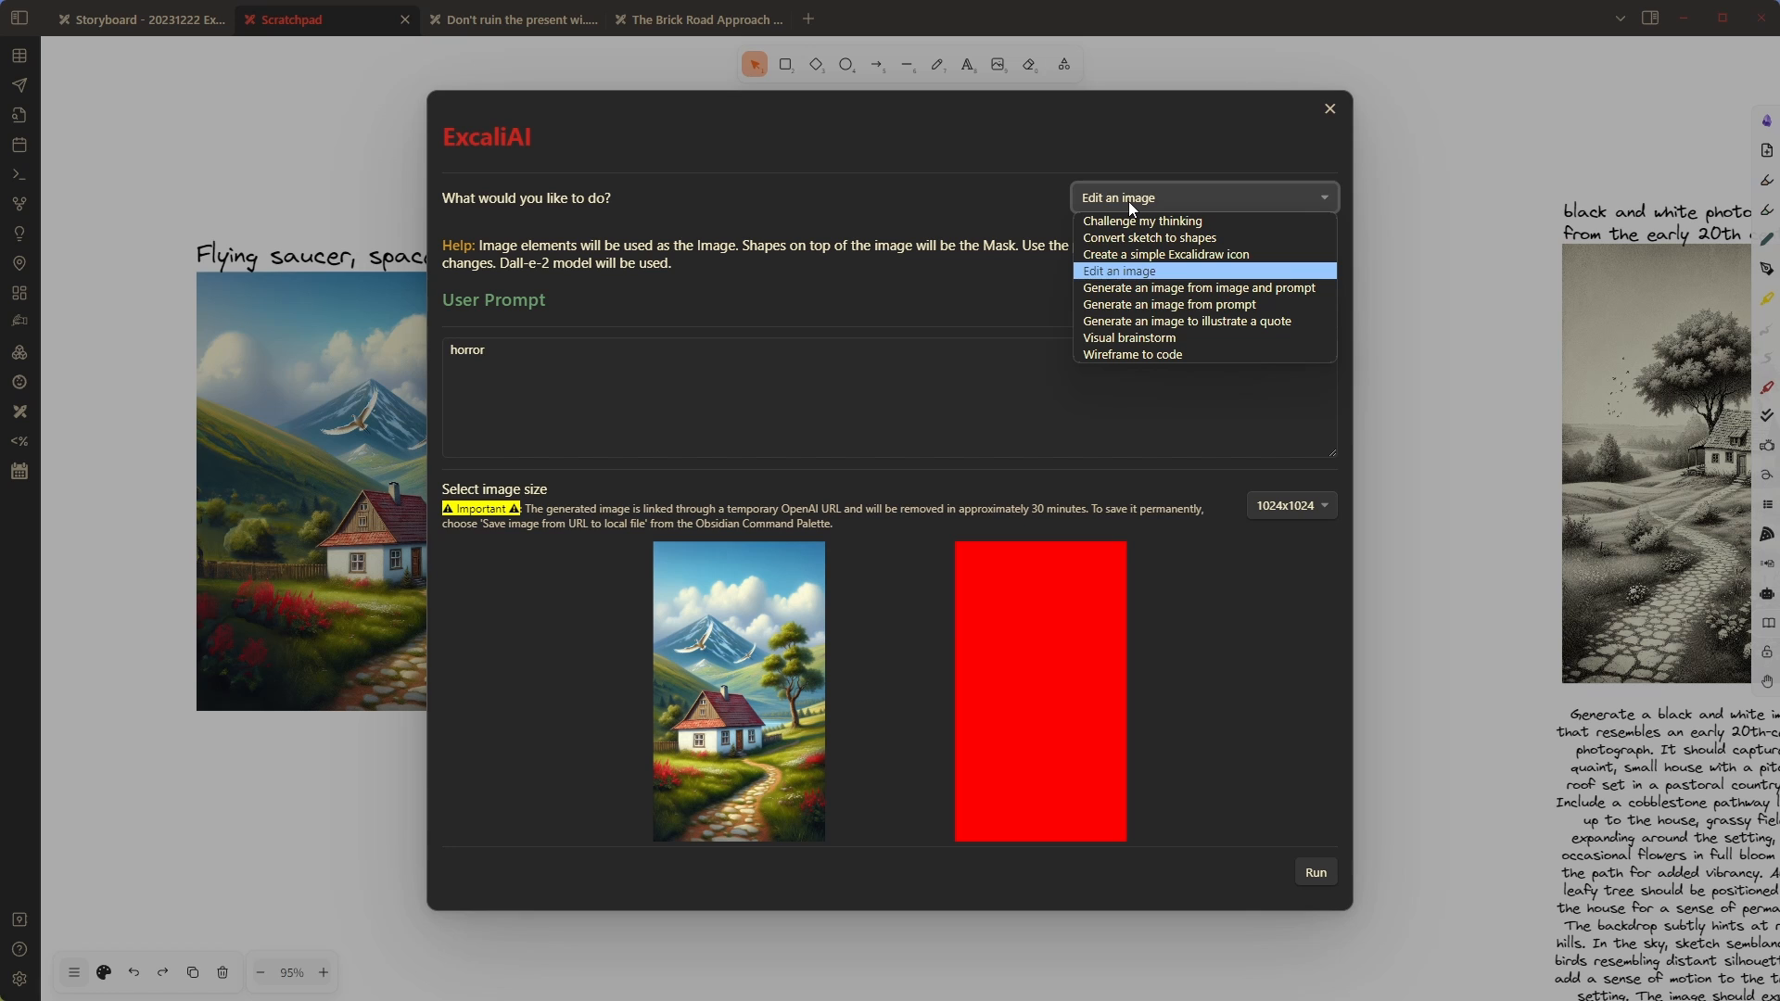
pyautogui.click(1203, 288)
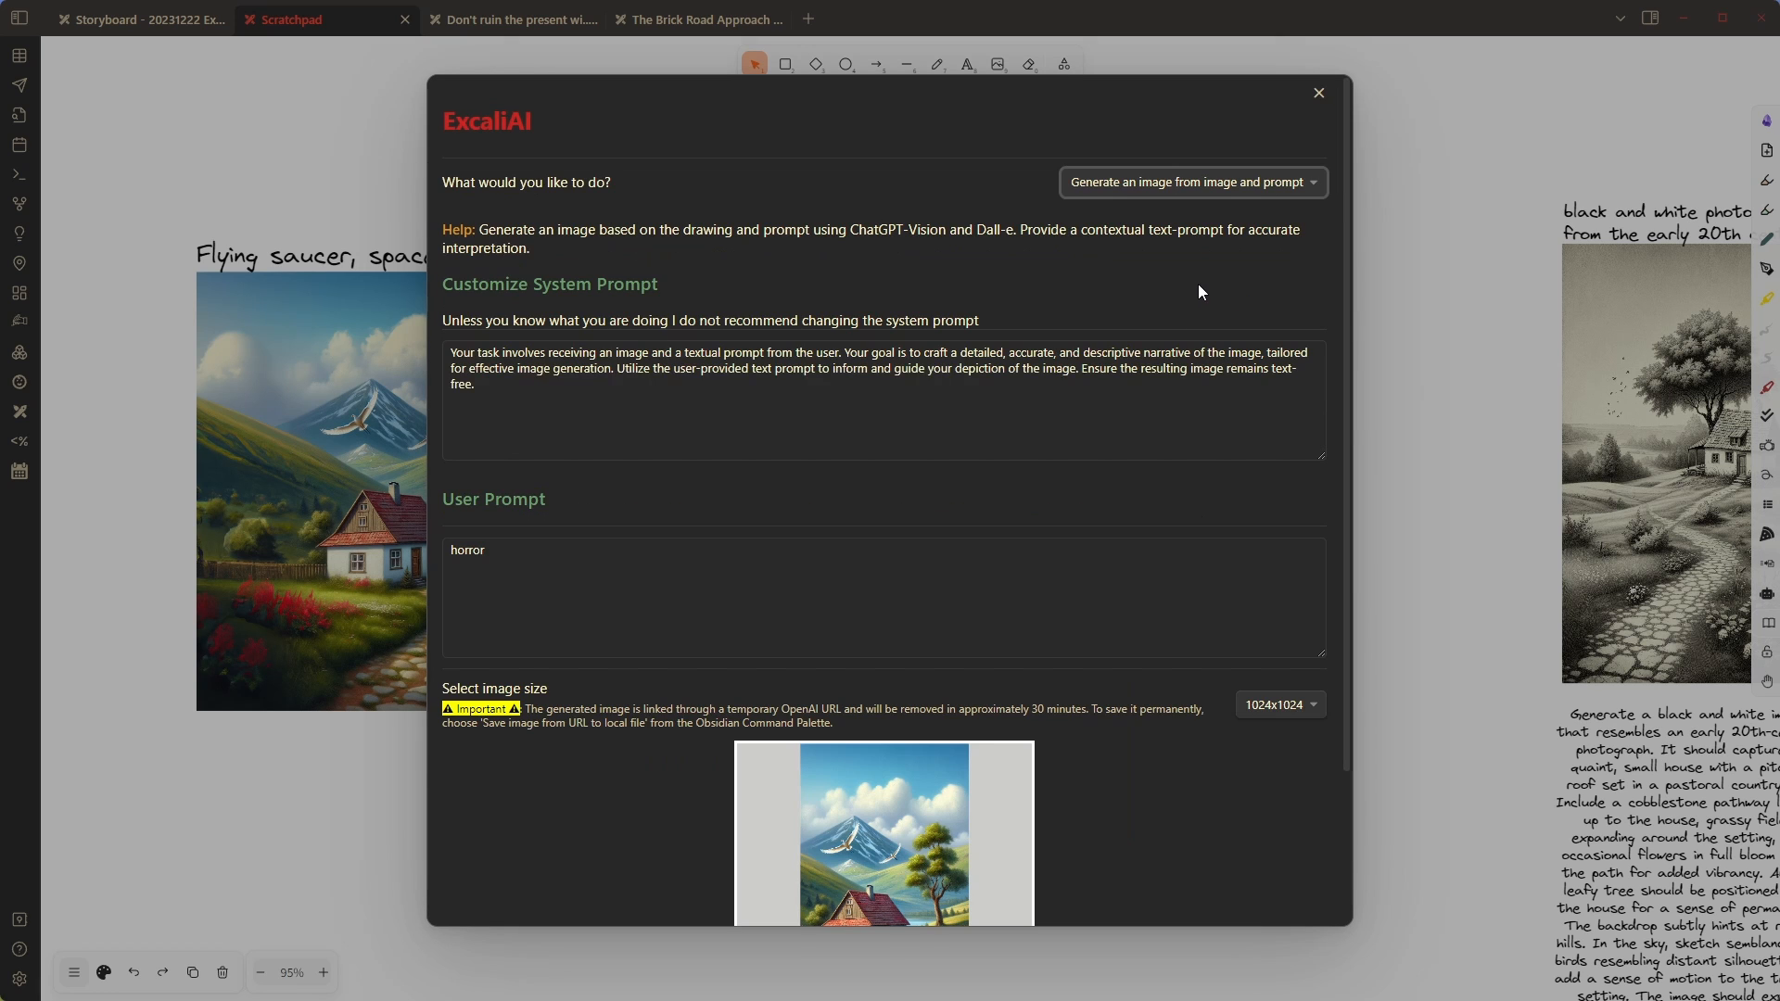
pyautogui.scroll(-2, 998, 465)
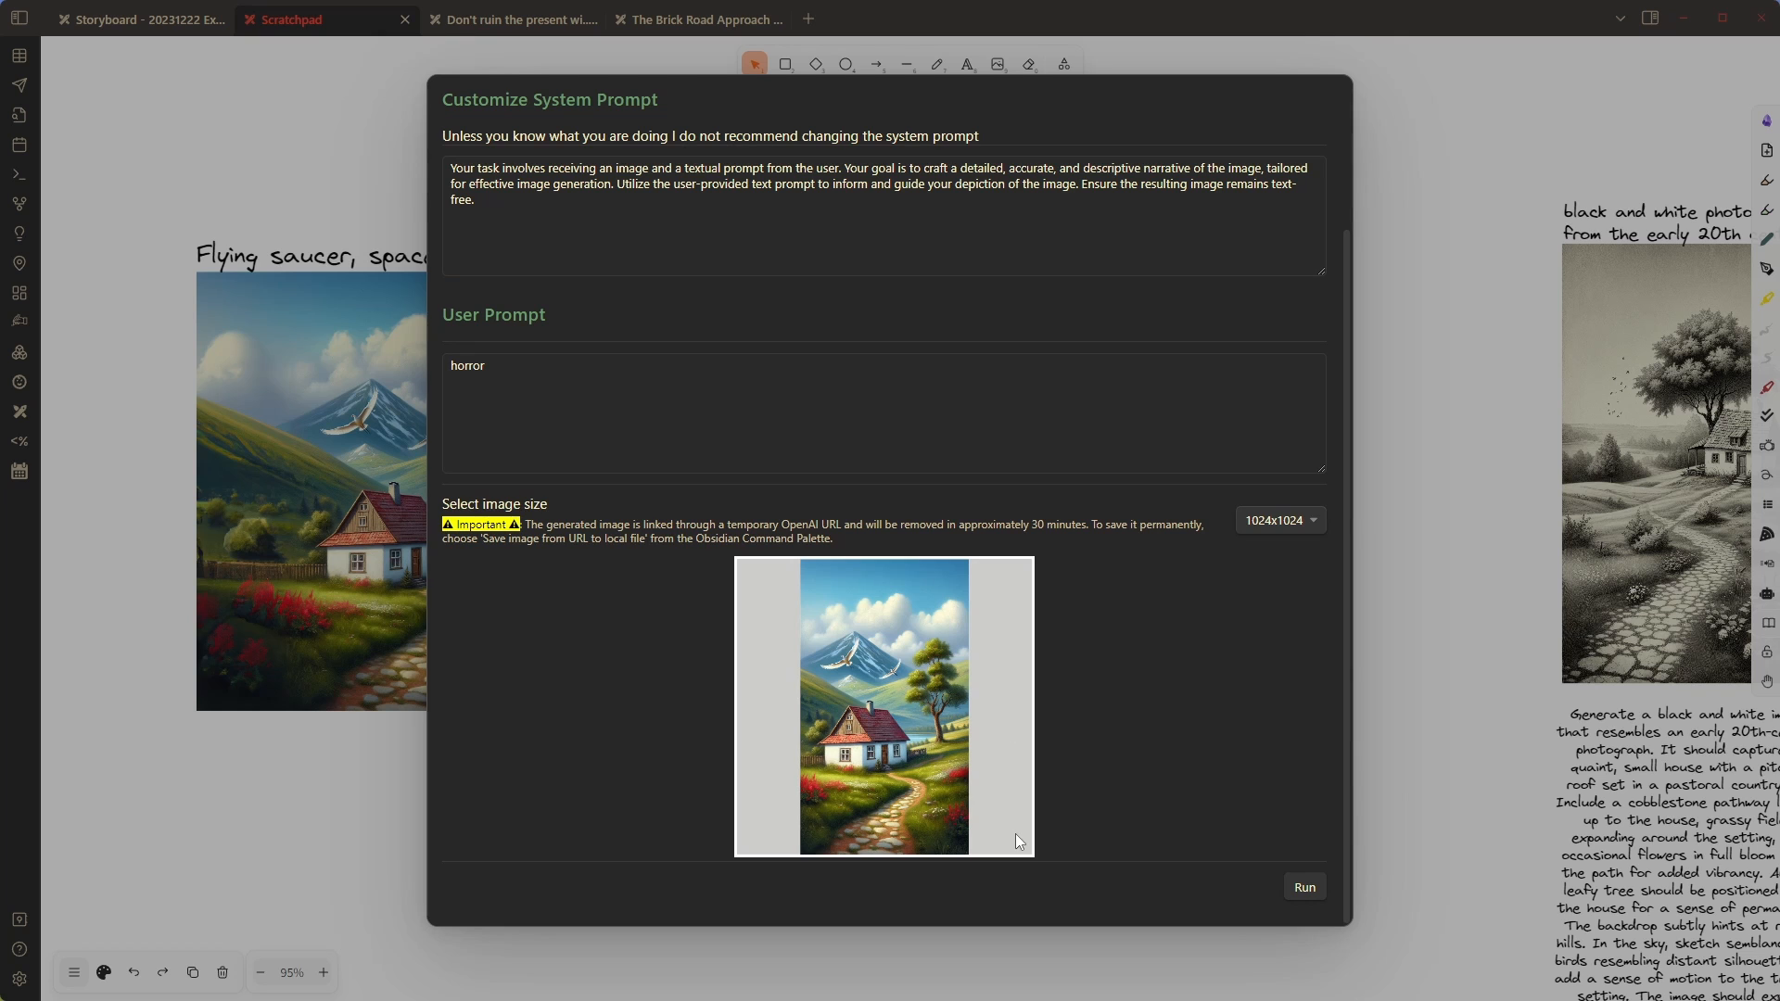
pyautogui.scroll(1, 1286, 252)
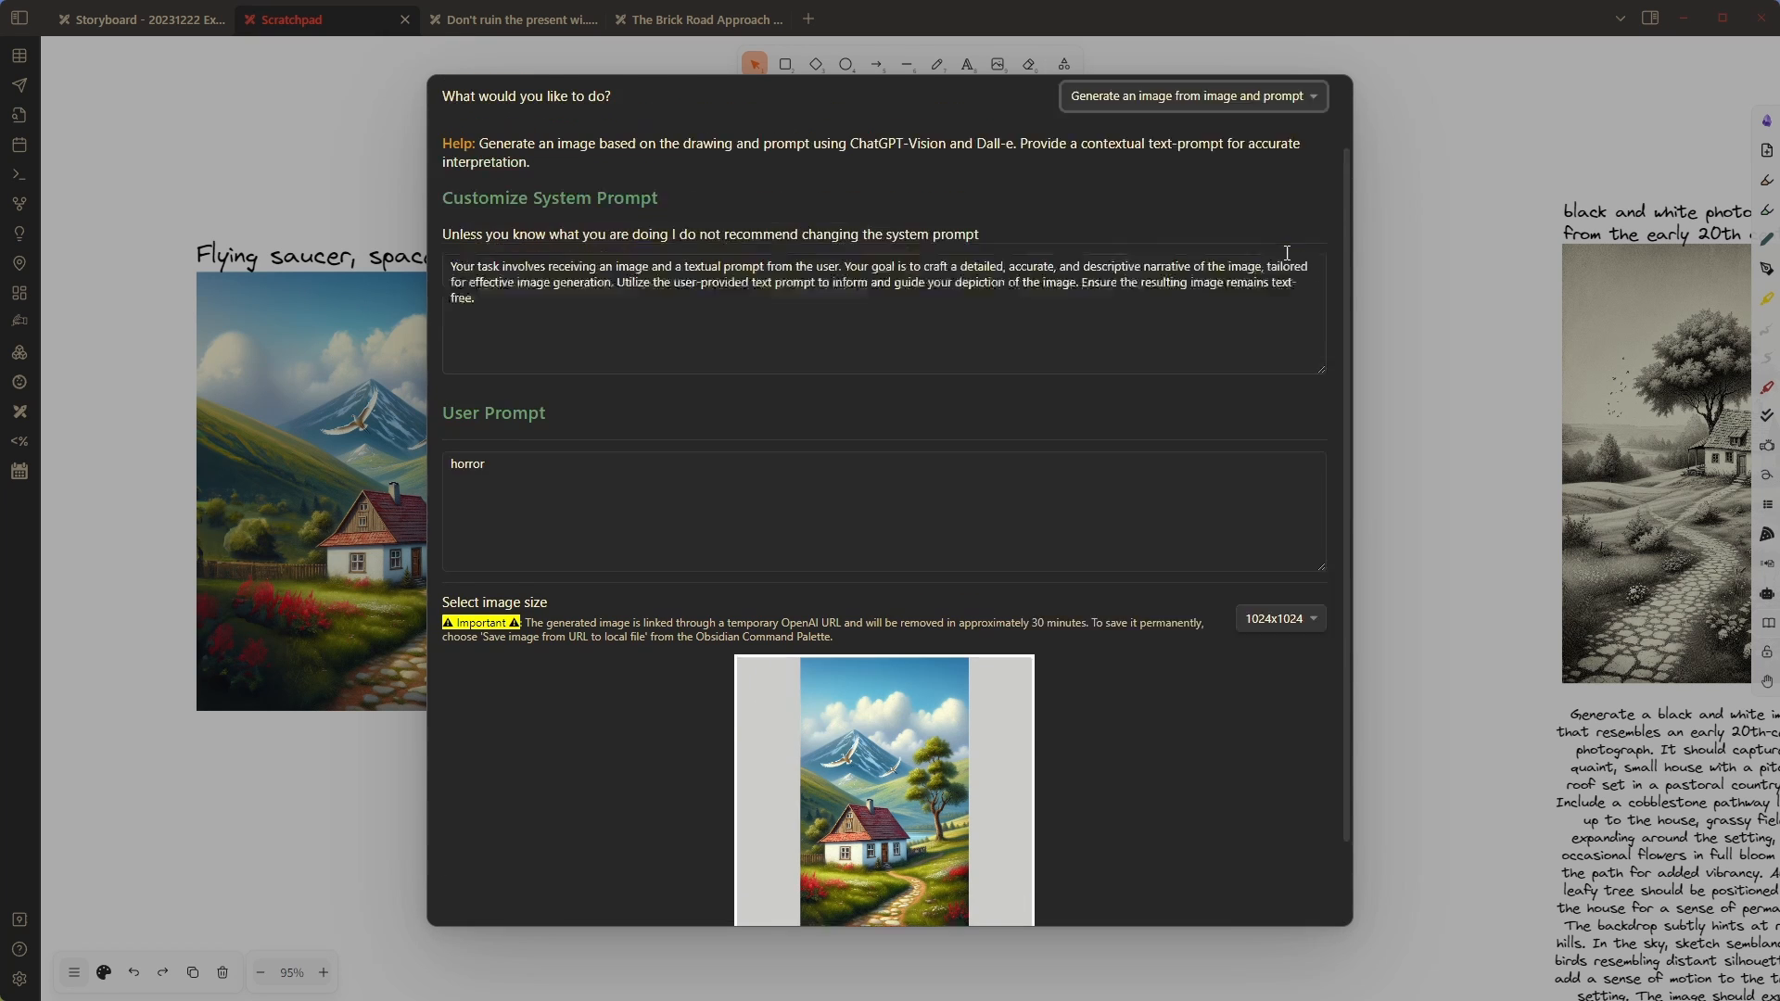
pyautogui.scroll(1, 1287, 252)
# Set the ExcaliAI action back to "Edit an image", inspect the image and mask previews, and close the dialog without running
pyautogui.click(1242, 187)
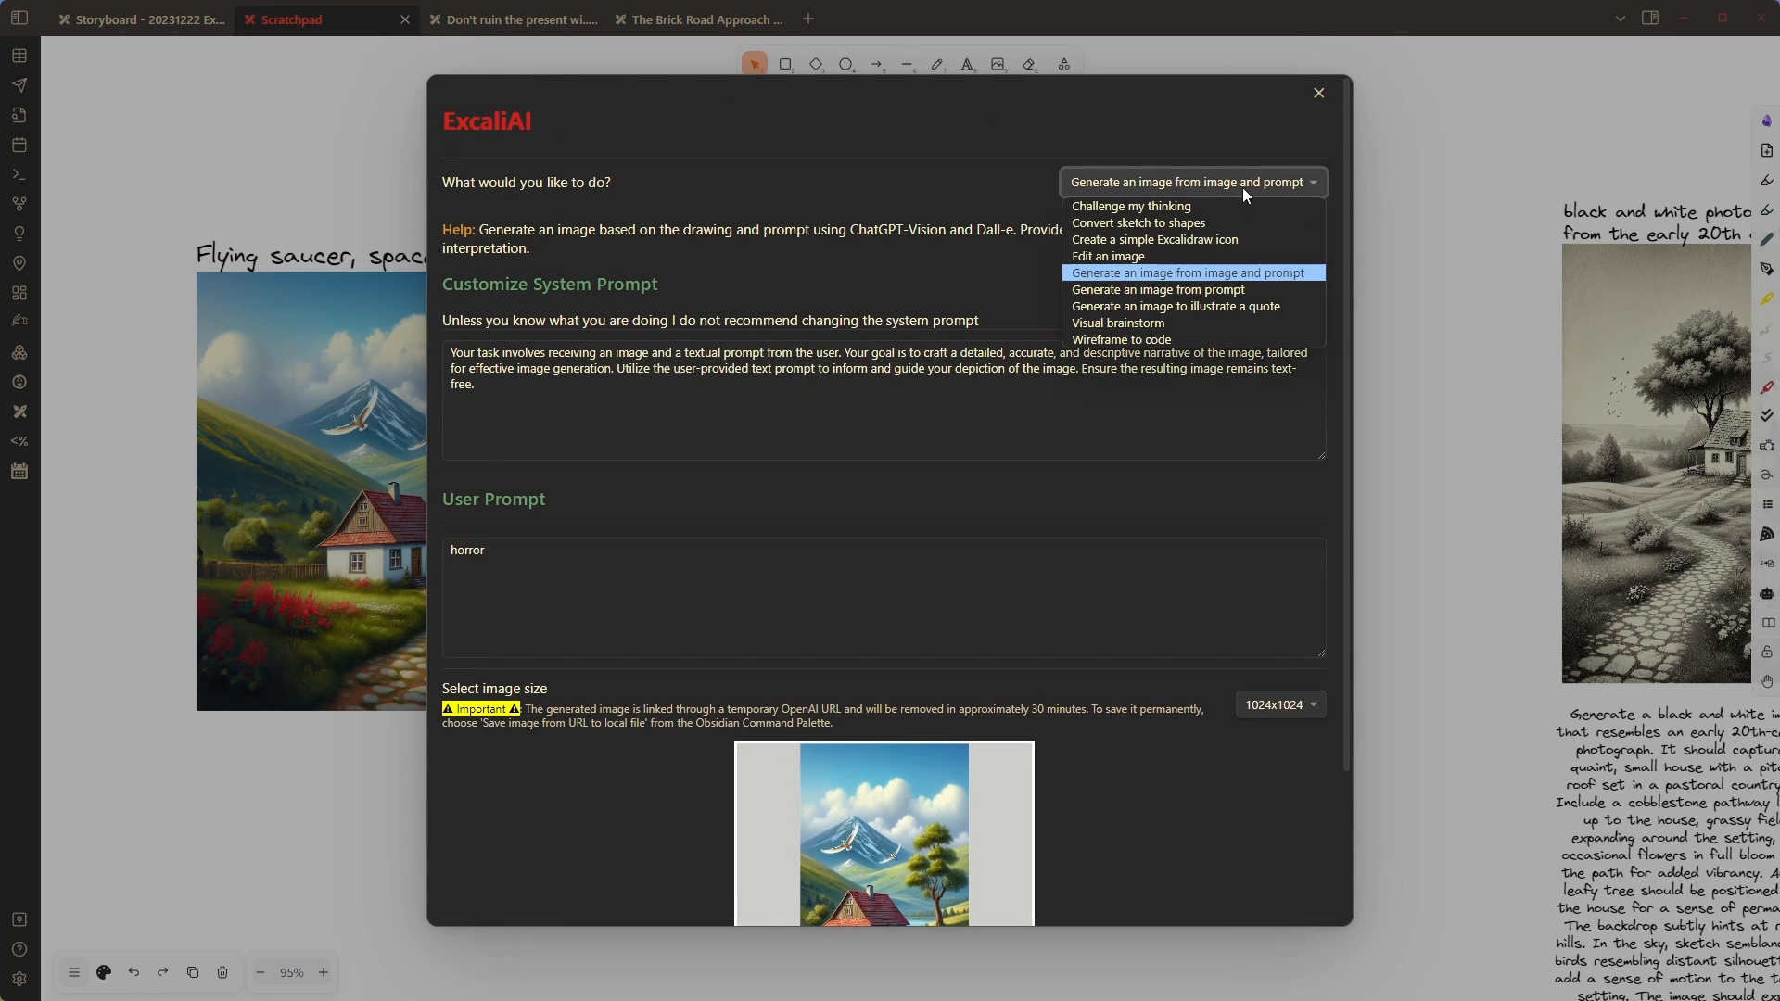
pyautogui.click(1171, 257)
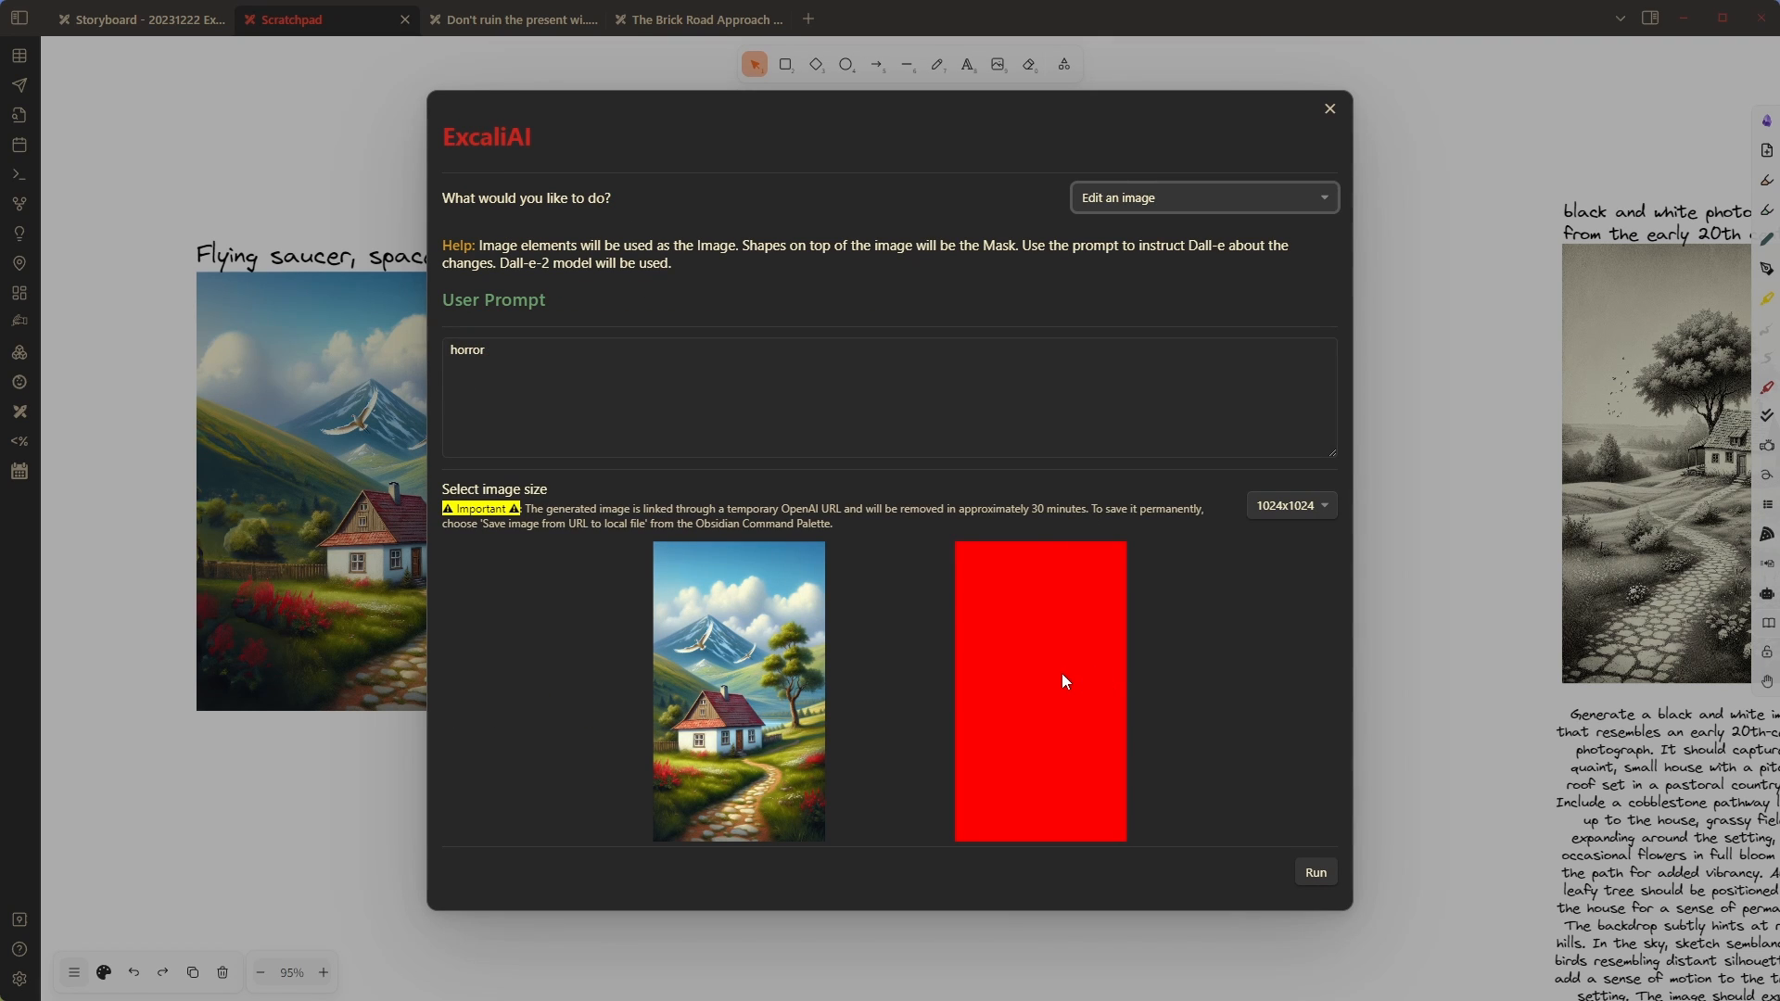
pyautogui.click(1450, 685)
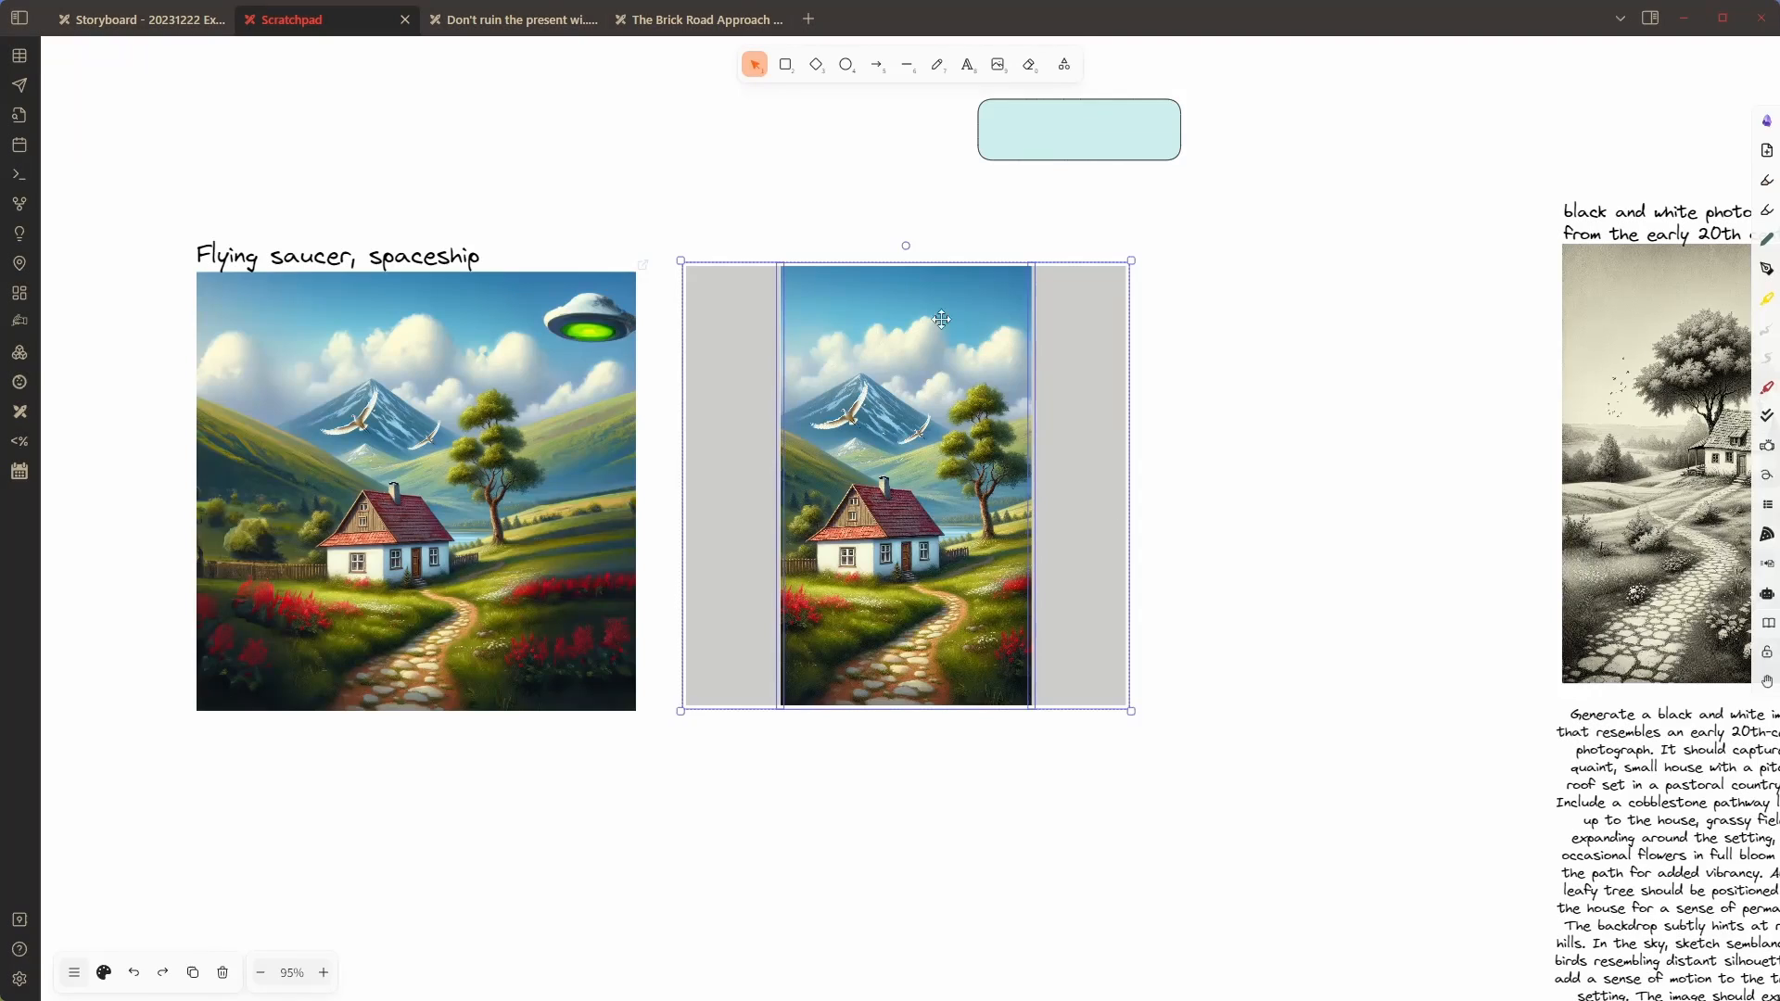
# Place the light-blue rectangle over the cabin image's sky, preview the whole selection's mask in ExcaliAI, and close the dialog
pyautogui.moveTo(1066, 143); pyautogui.dragTo(893, 335)
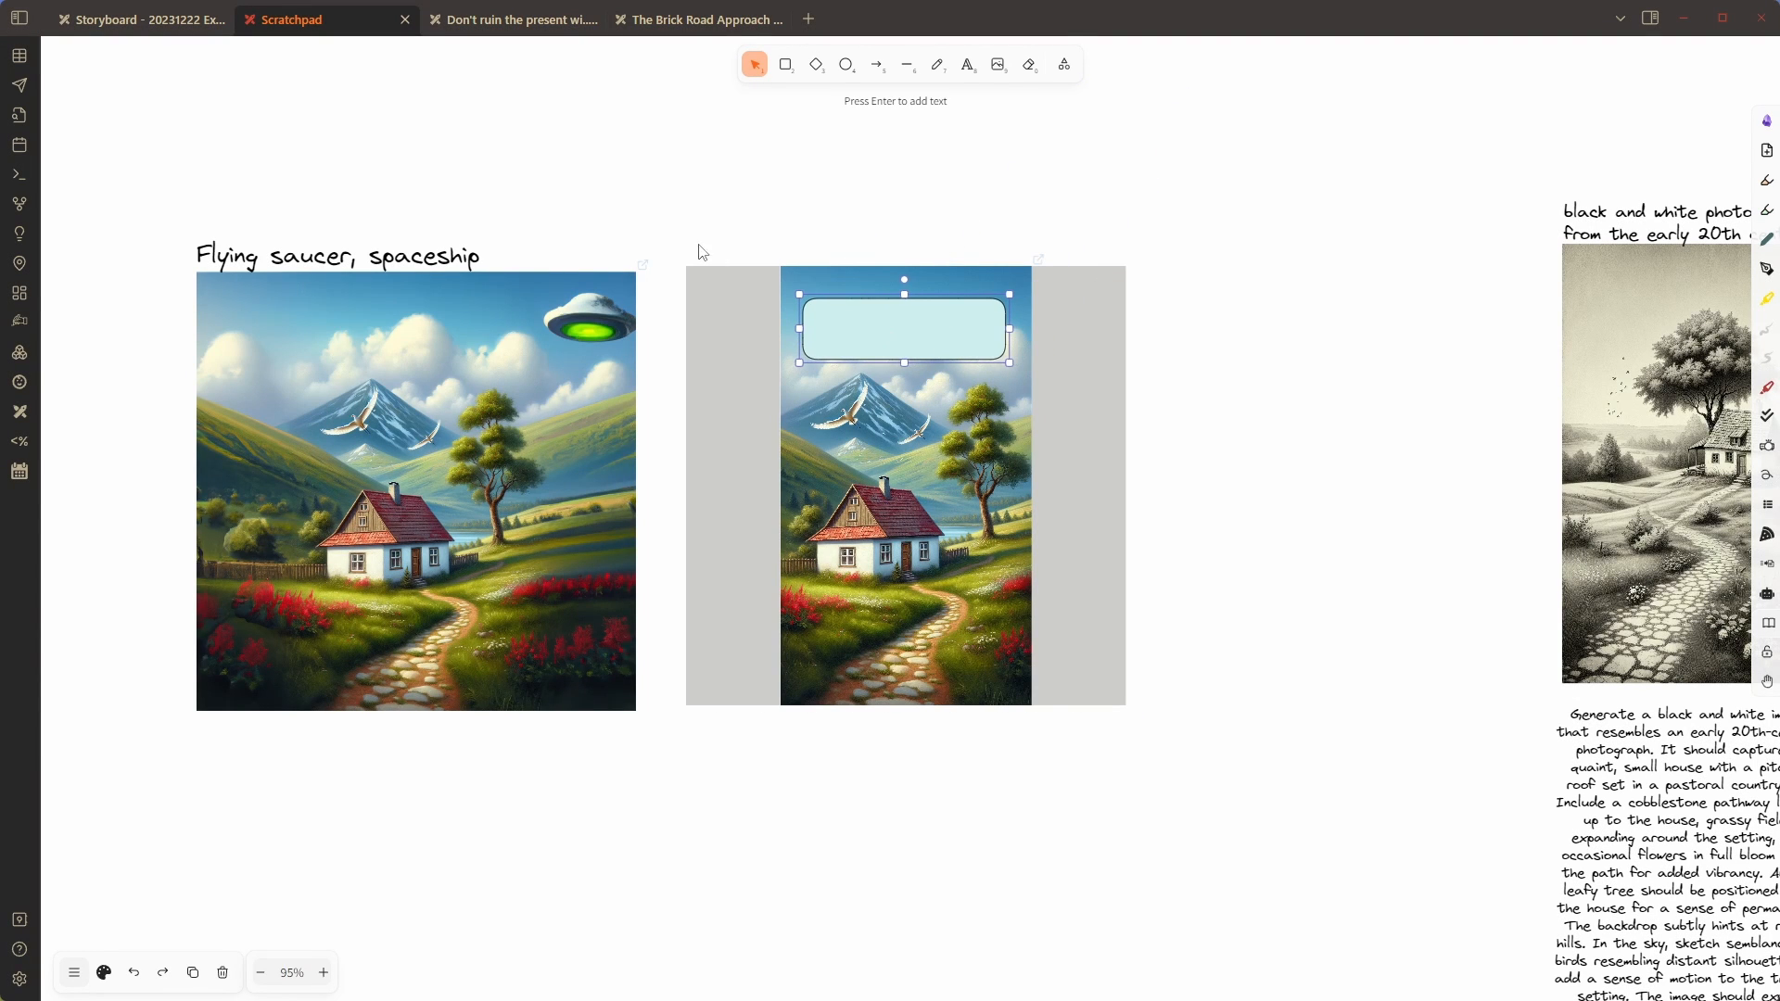
pyautogui.moveTo(664, 218); pyautogui.dragTo(1216, 775)
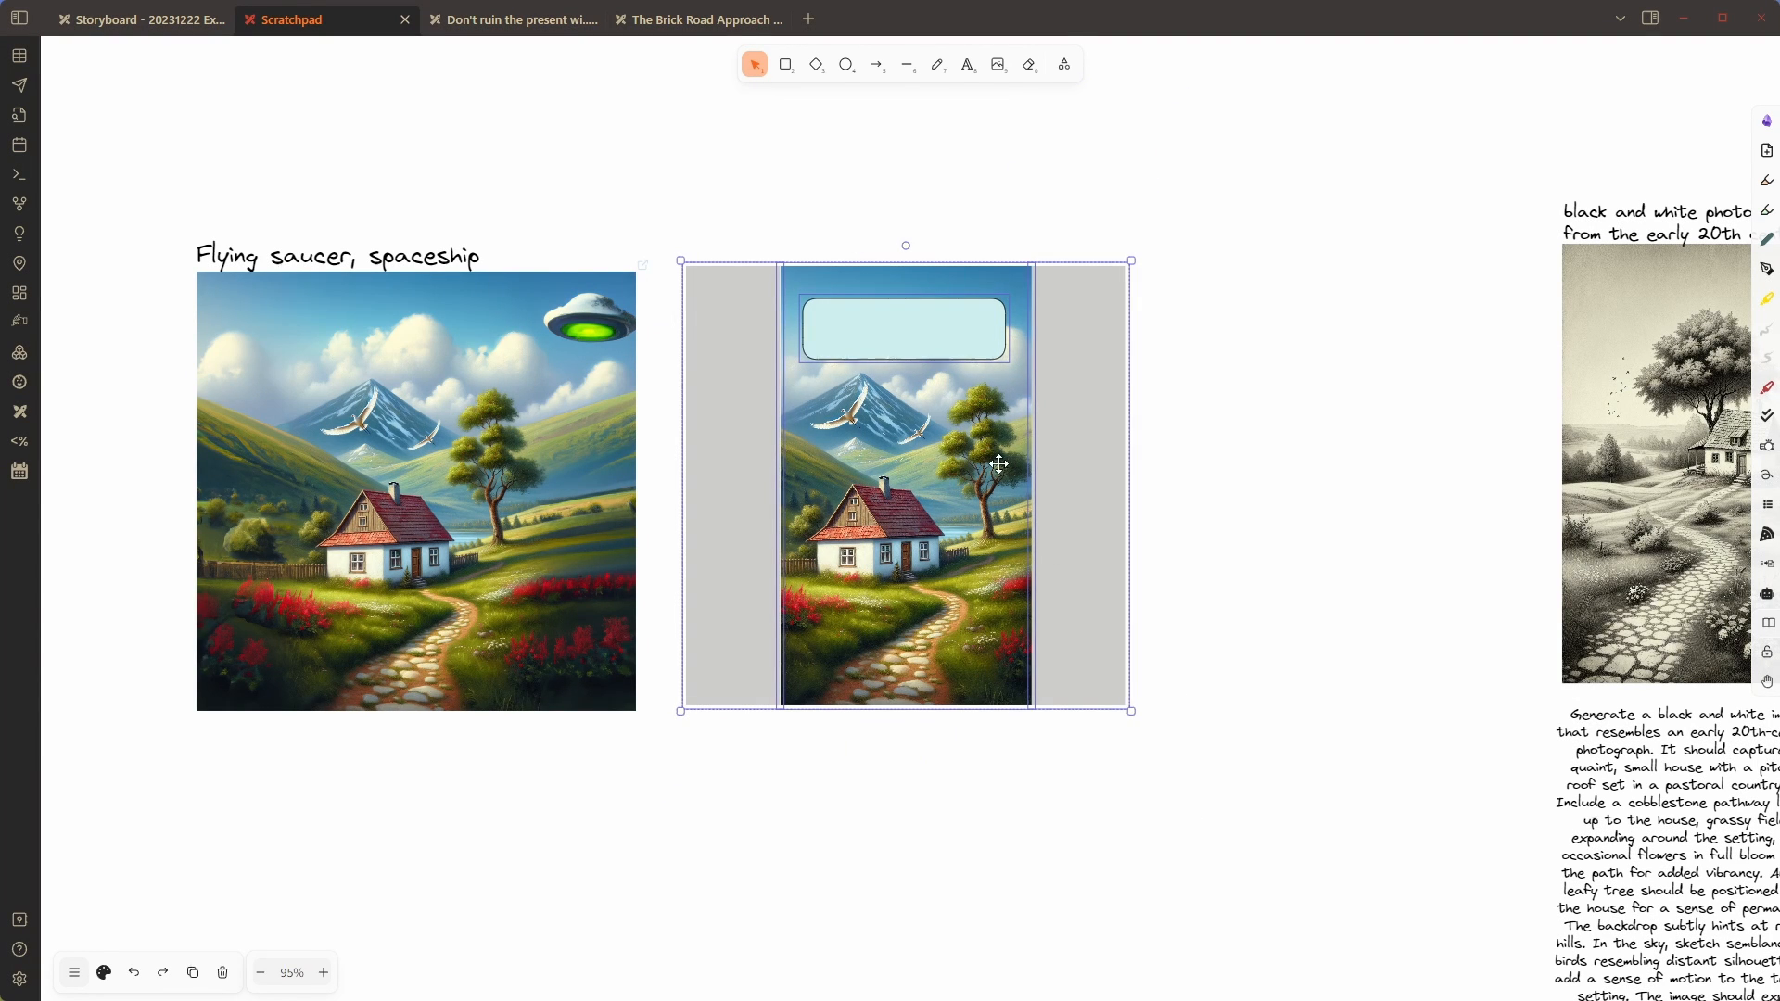
pyautogui.click(1766, 595)
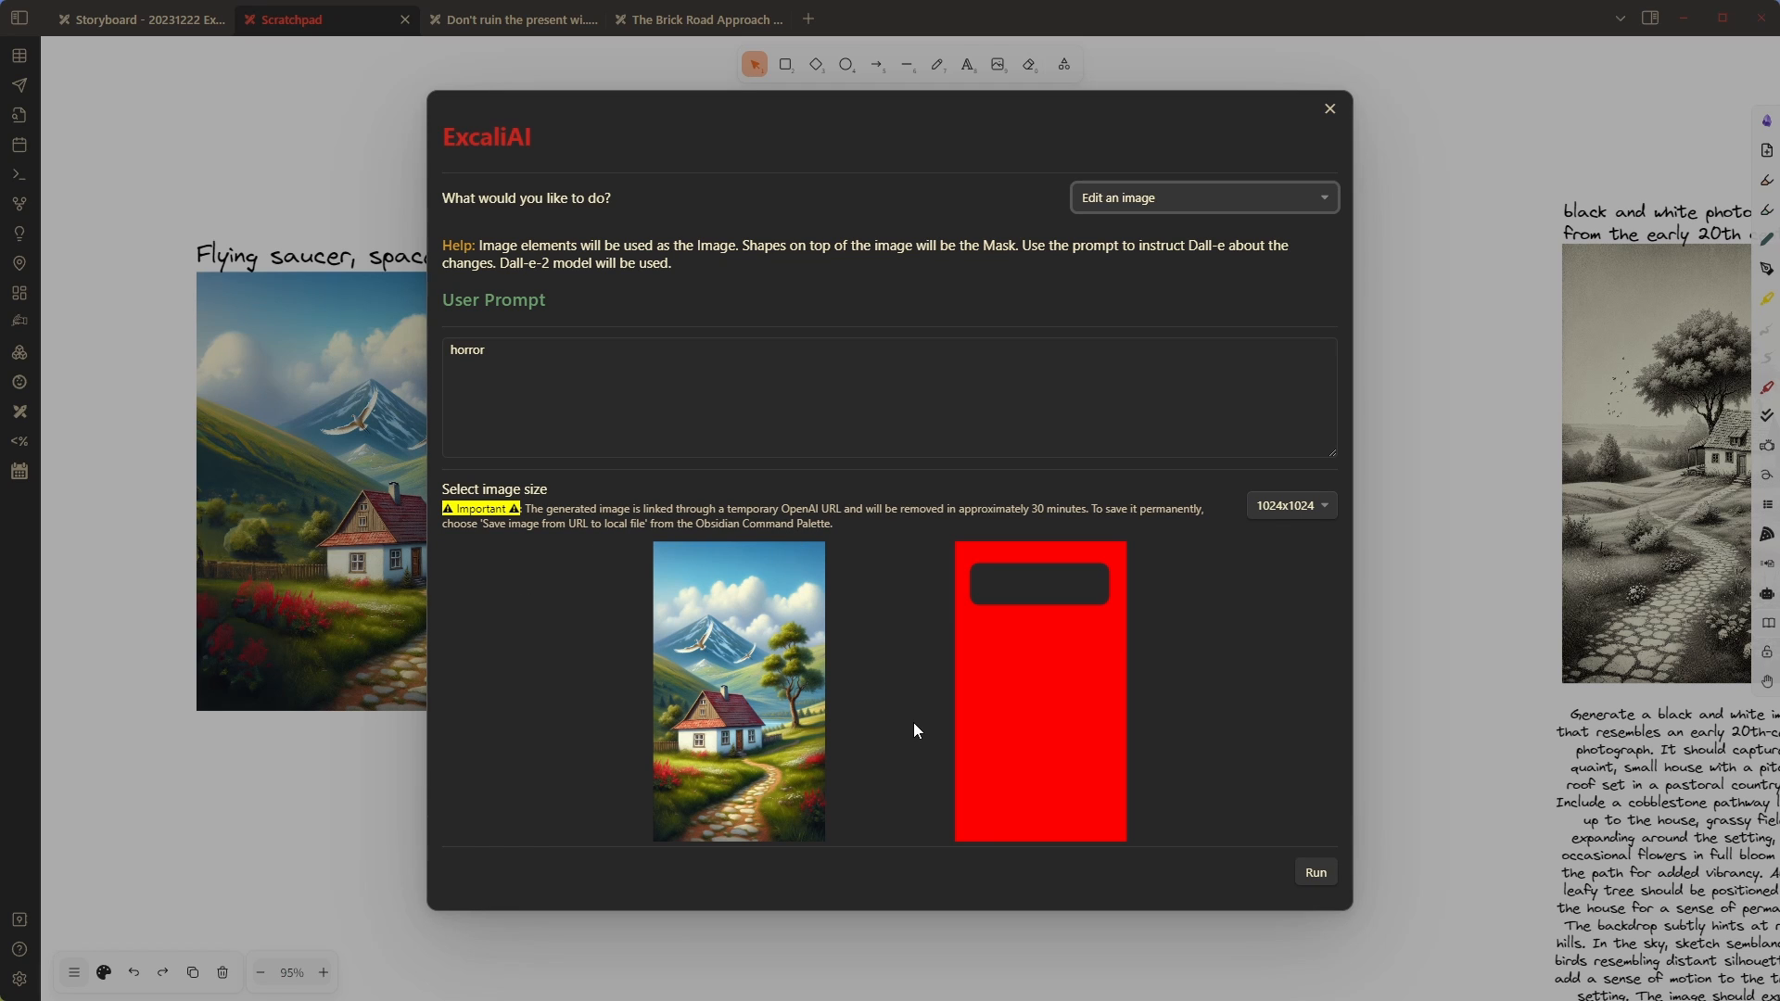
pyautogui.click(1405, 244)
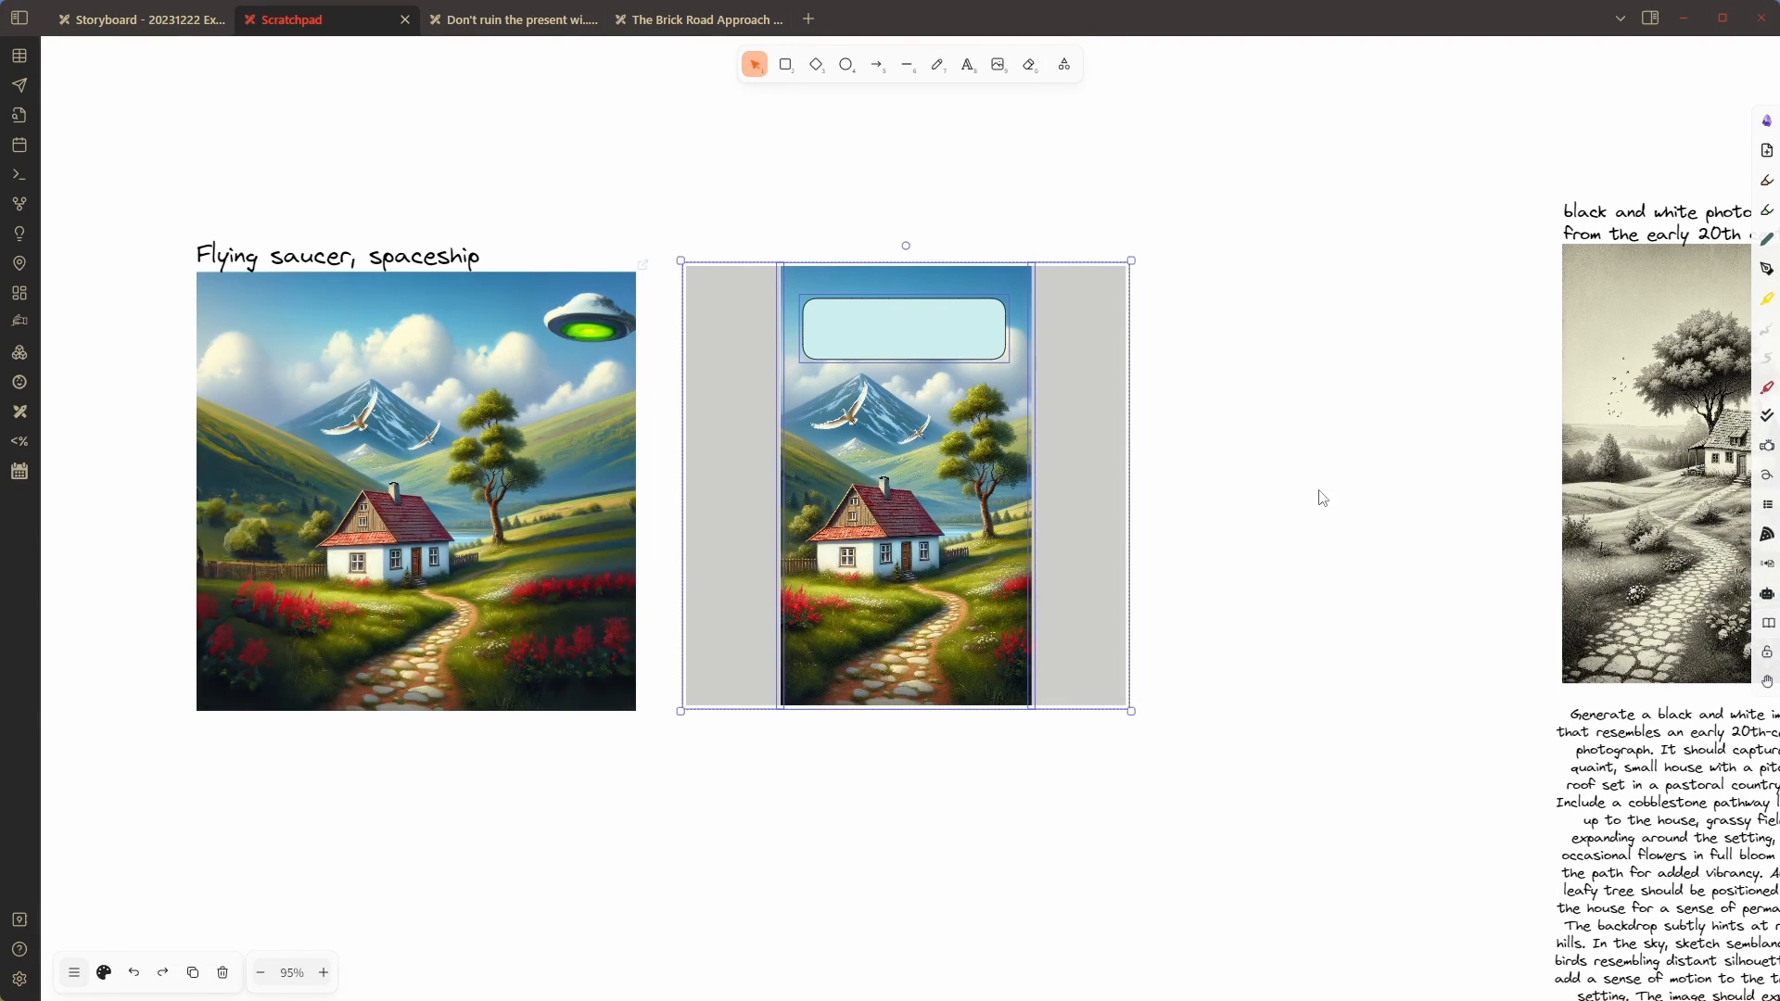
# Move the light-blue rectangle above the cabin image and open ExcaliAI for the image and its gray side rectangles only
pyautogui.moveTo(913, 339); pyautogui.dragTo(869, 231)
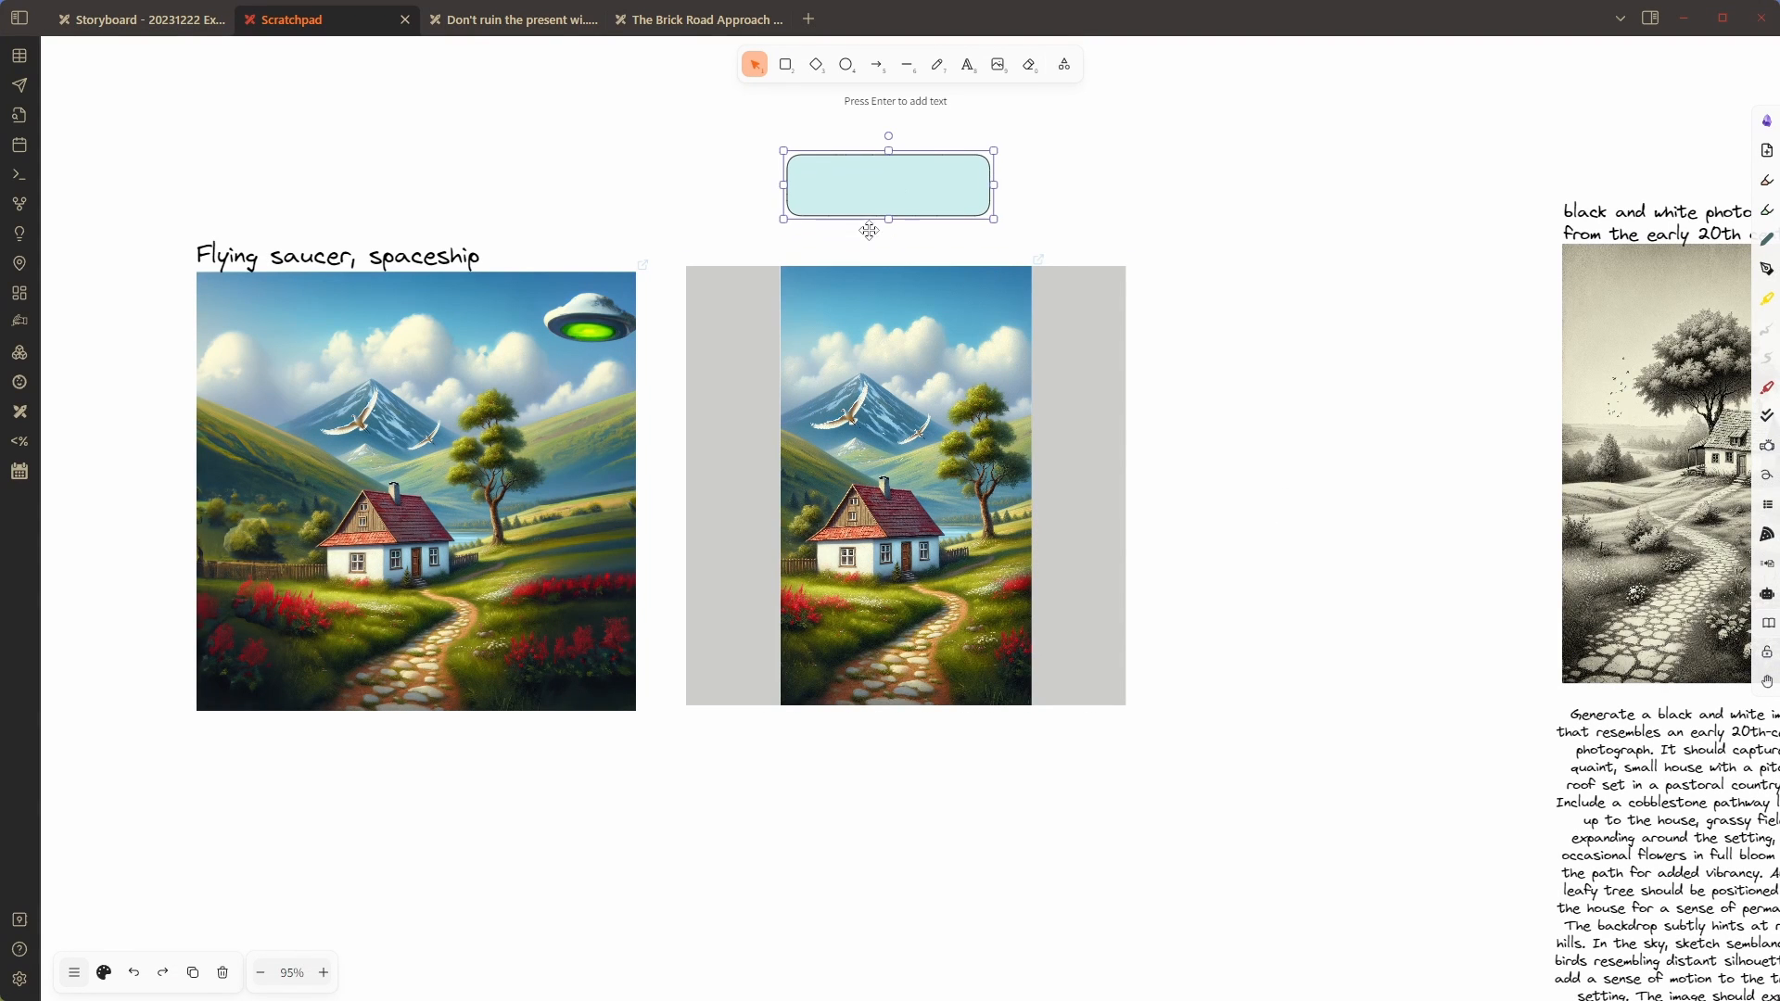
pyautogui.moveTo(662, 233); pyautogui.dragTo(1212, 763)
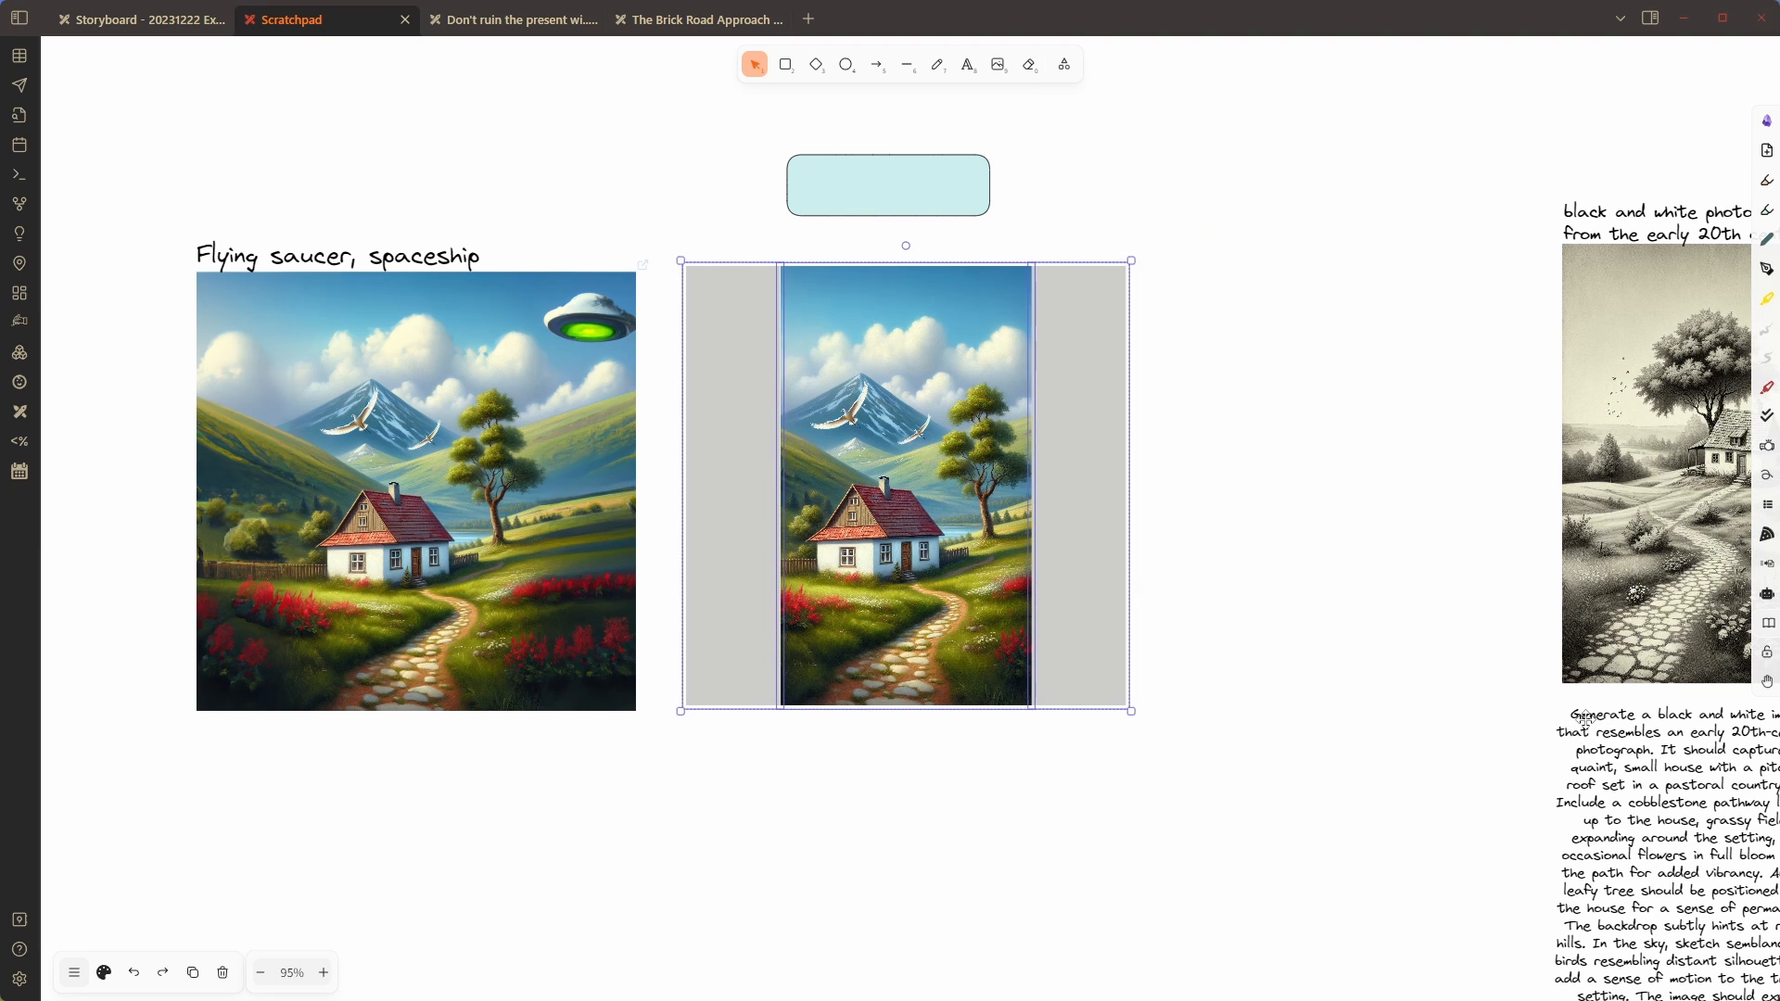
pyautogui.click(1767, 596)
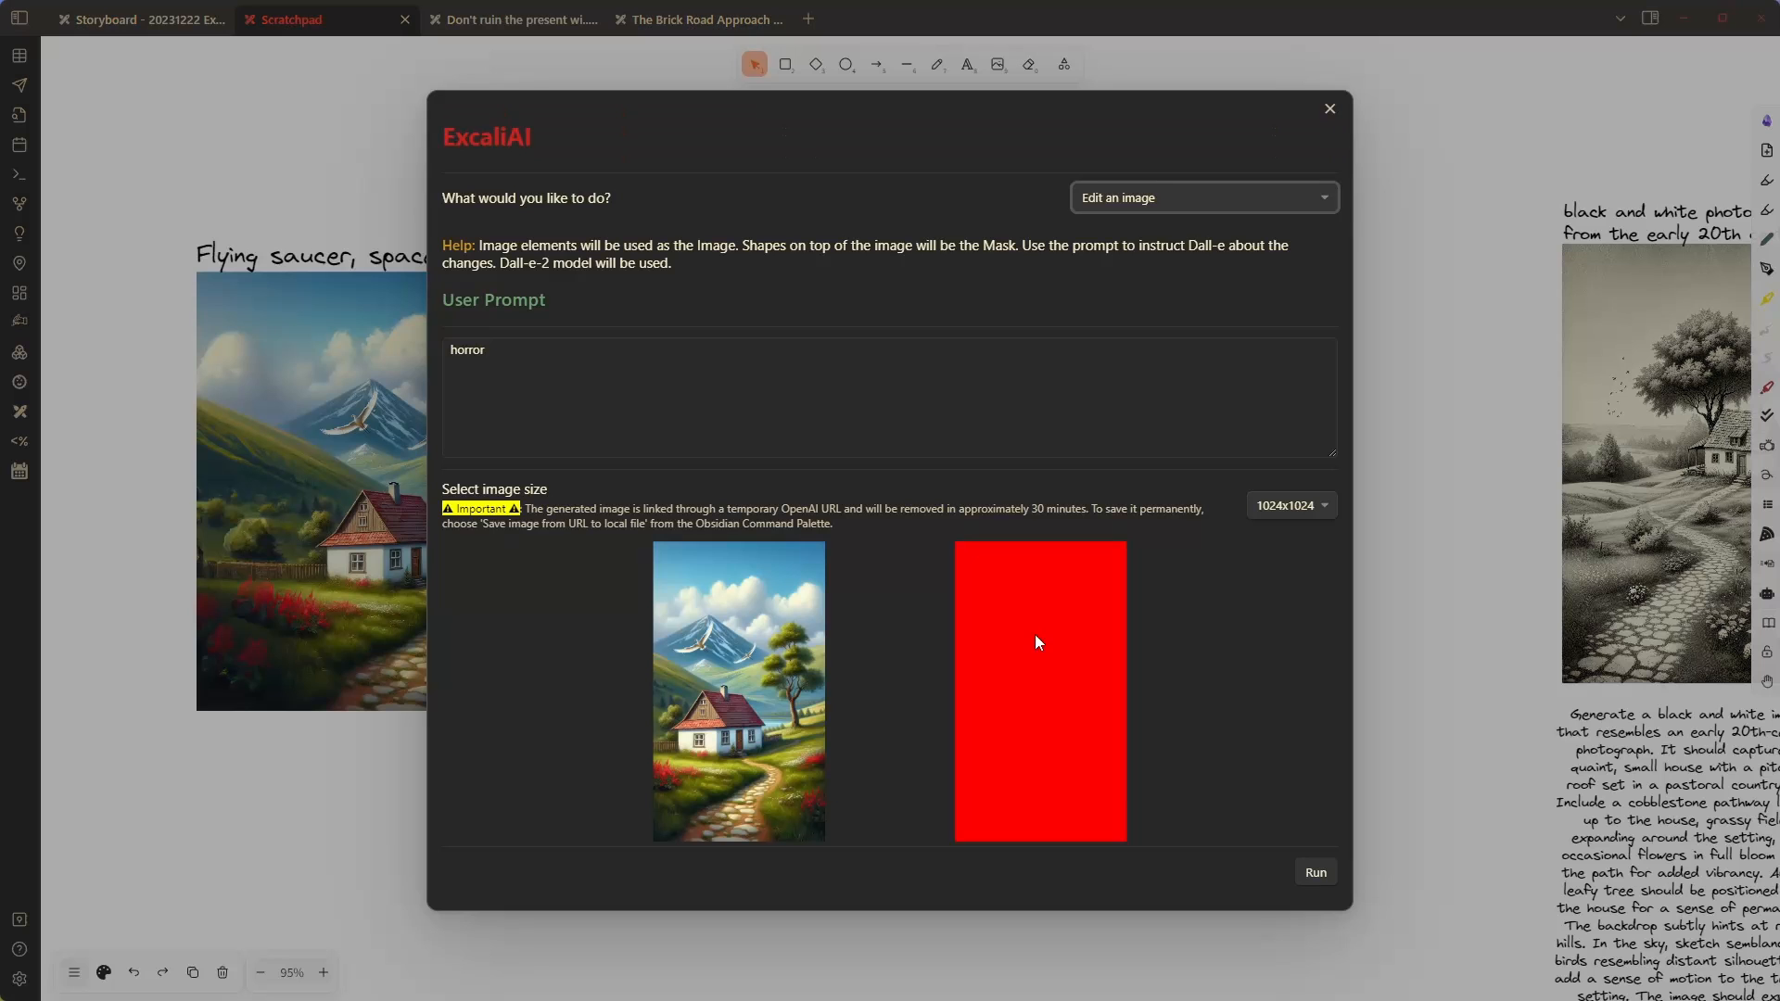
# Run the image edit with the prompt "a busy city street" and place the generated picture beside the masked cabin image
pyautogui.moveTo(611, 384); pyautogui.dragTo(365, 419)
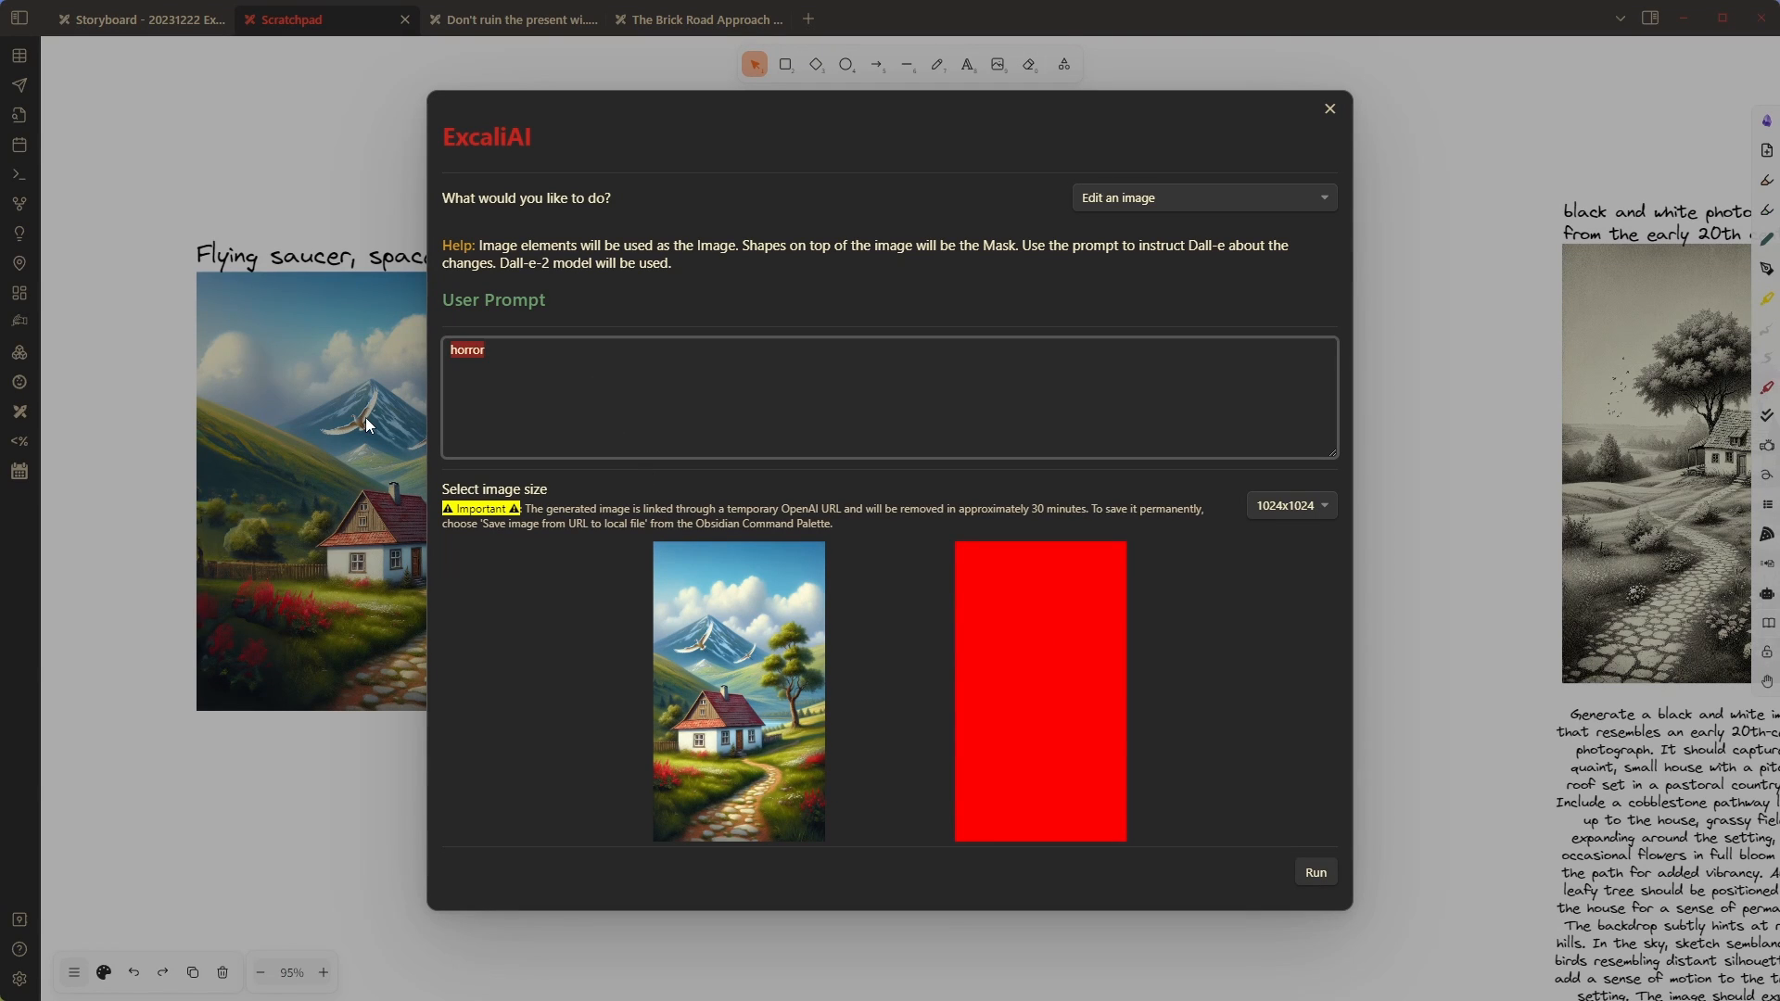
pyautogui.write('a busy city street')
pyautogui.click(1316, 872)
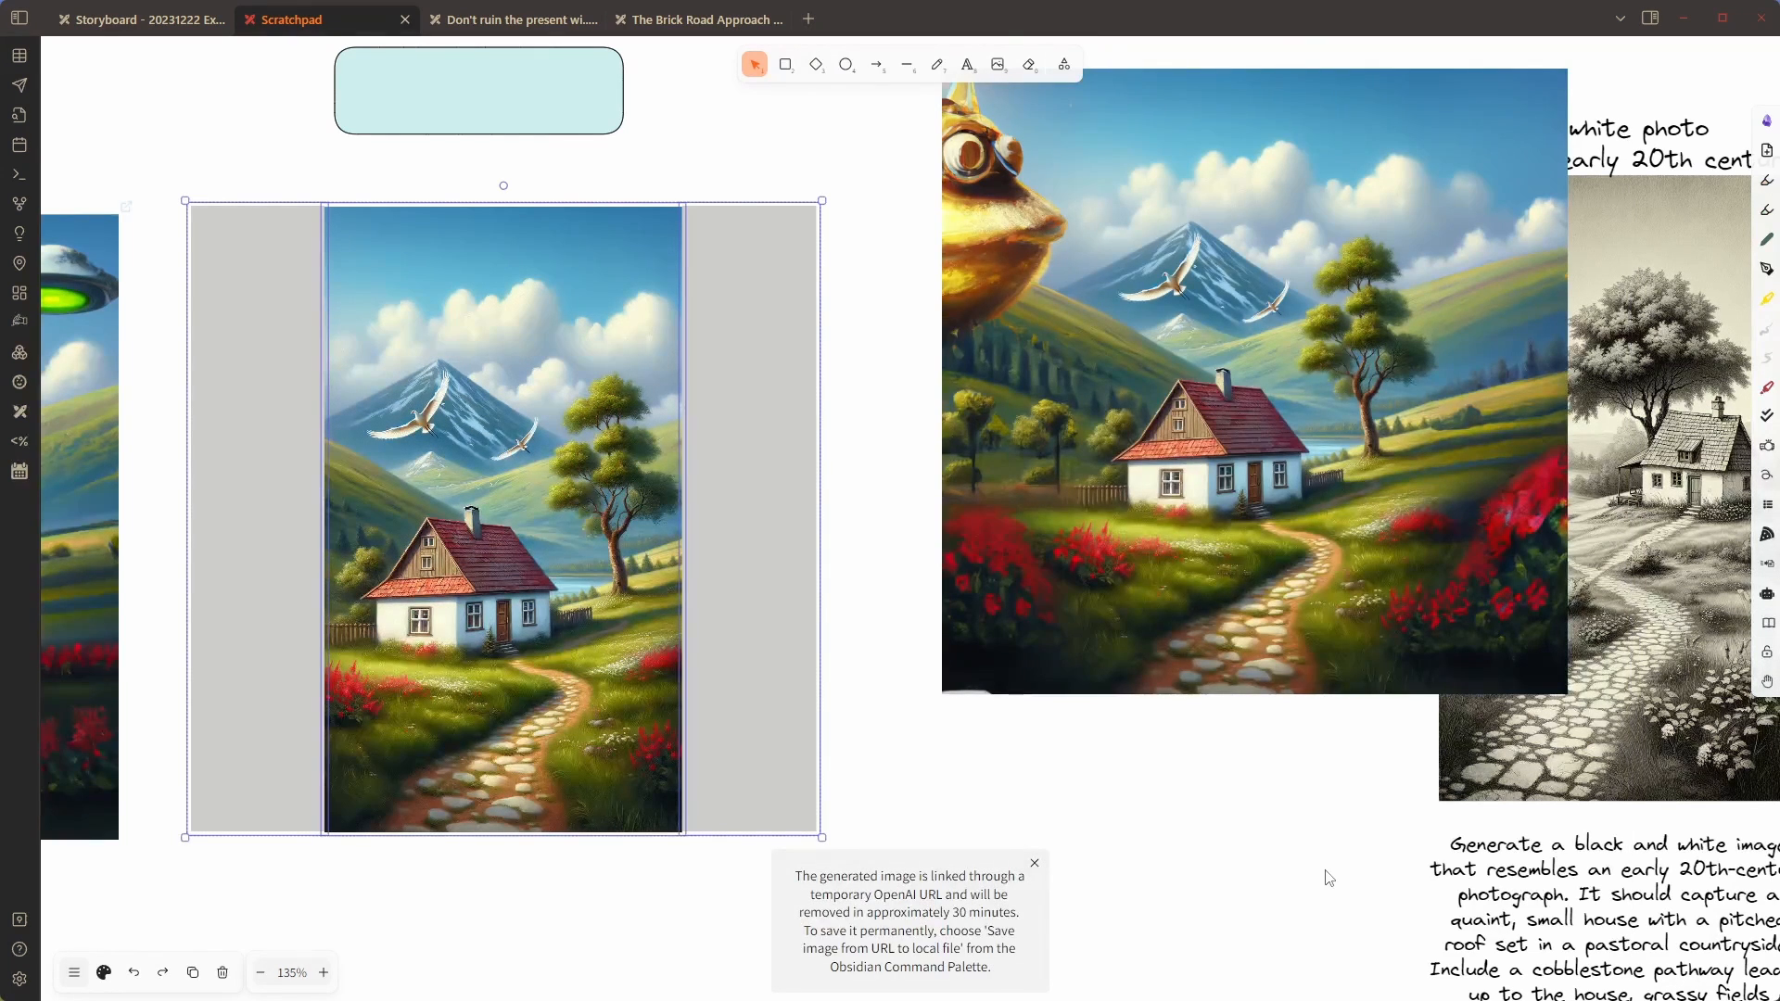
pyautogui.moveTo(1397, 405); pyautogui.dragTo(1253, 534)
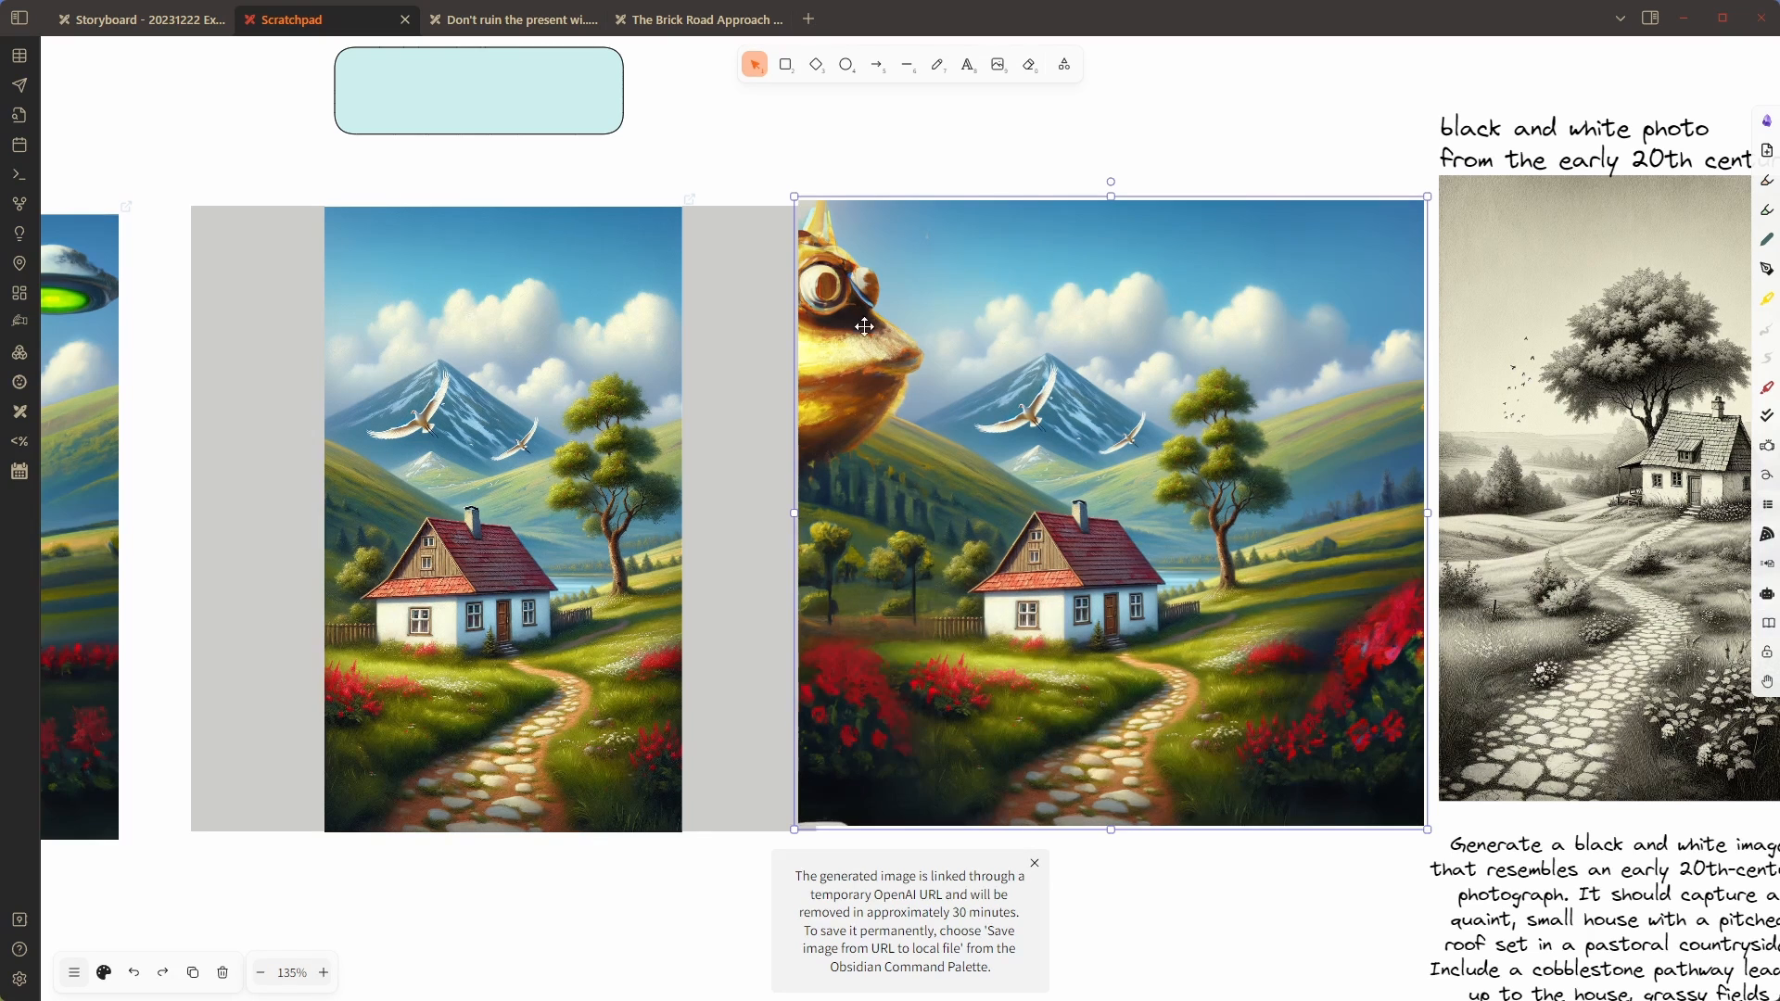
pyautogui.click(1034, 863)
# Examine the flying saucer edit of the cabin image and the extended city-and-river pictures elsewhere on the canvas
pyautogui.hscroll(-3, 389, 806)
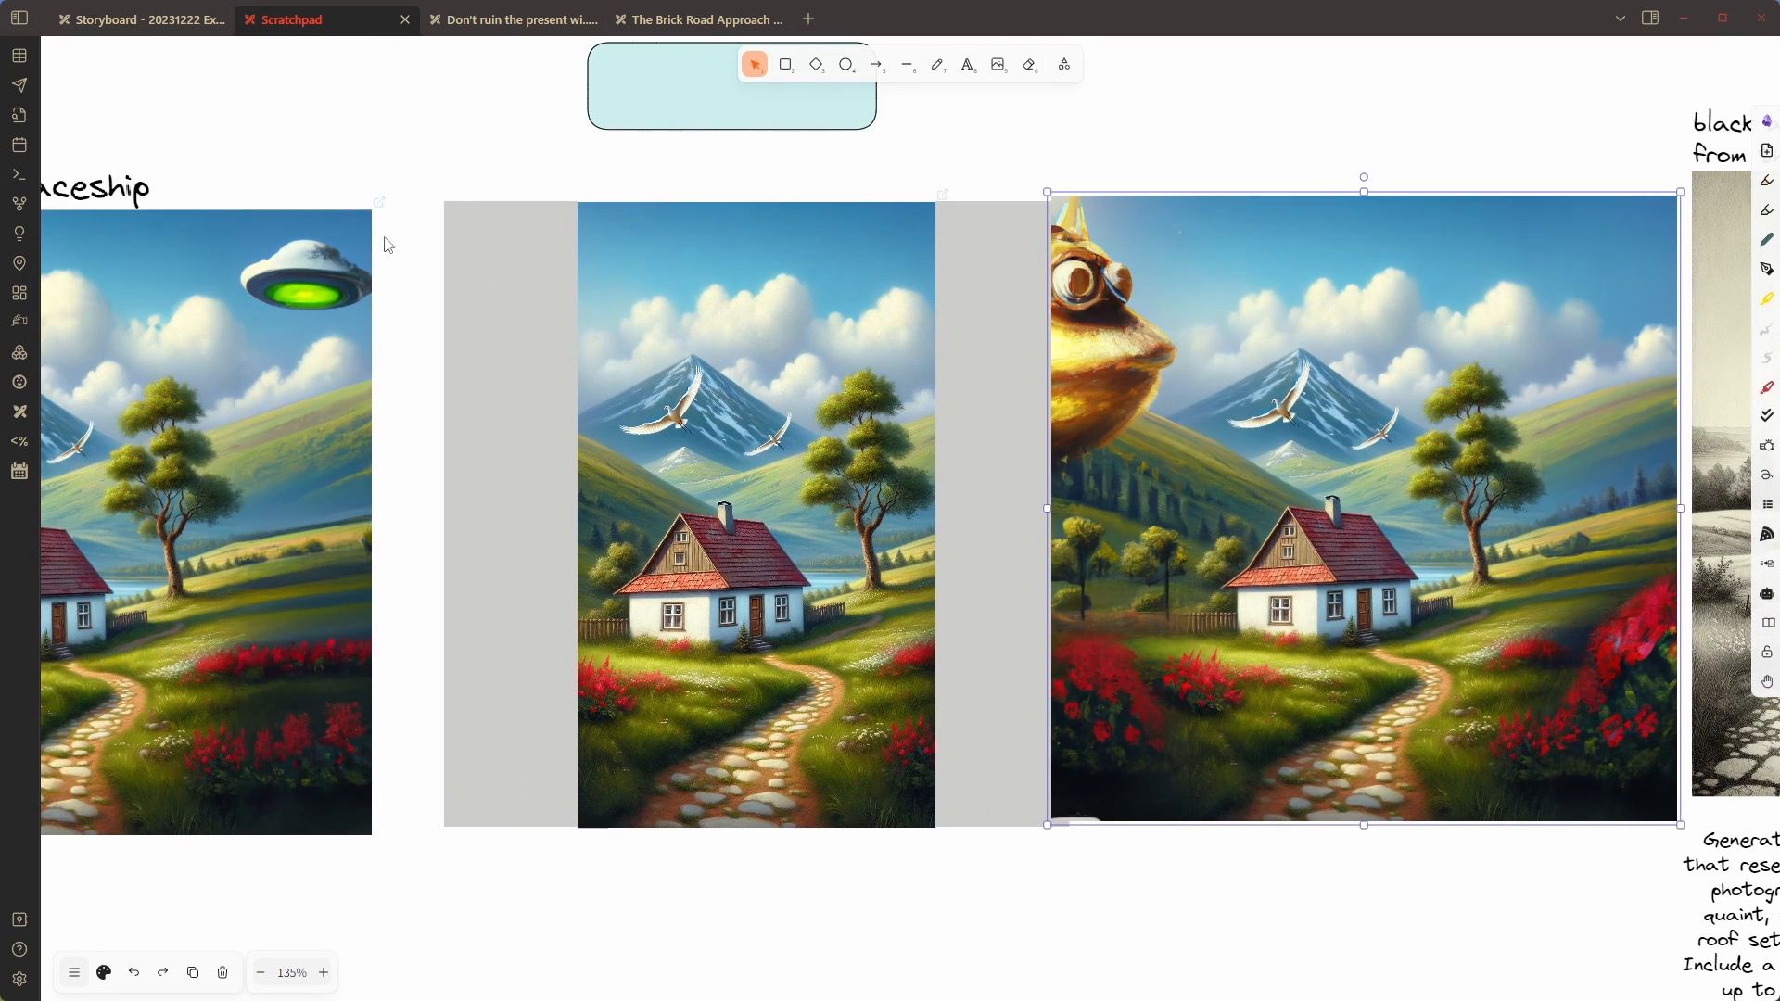
pyautogui.hscroll(-5, 381, 401)
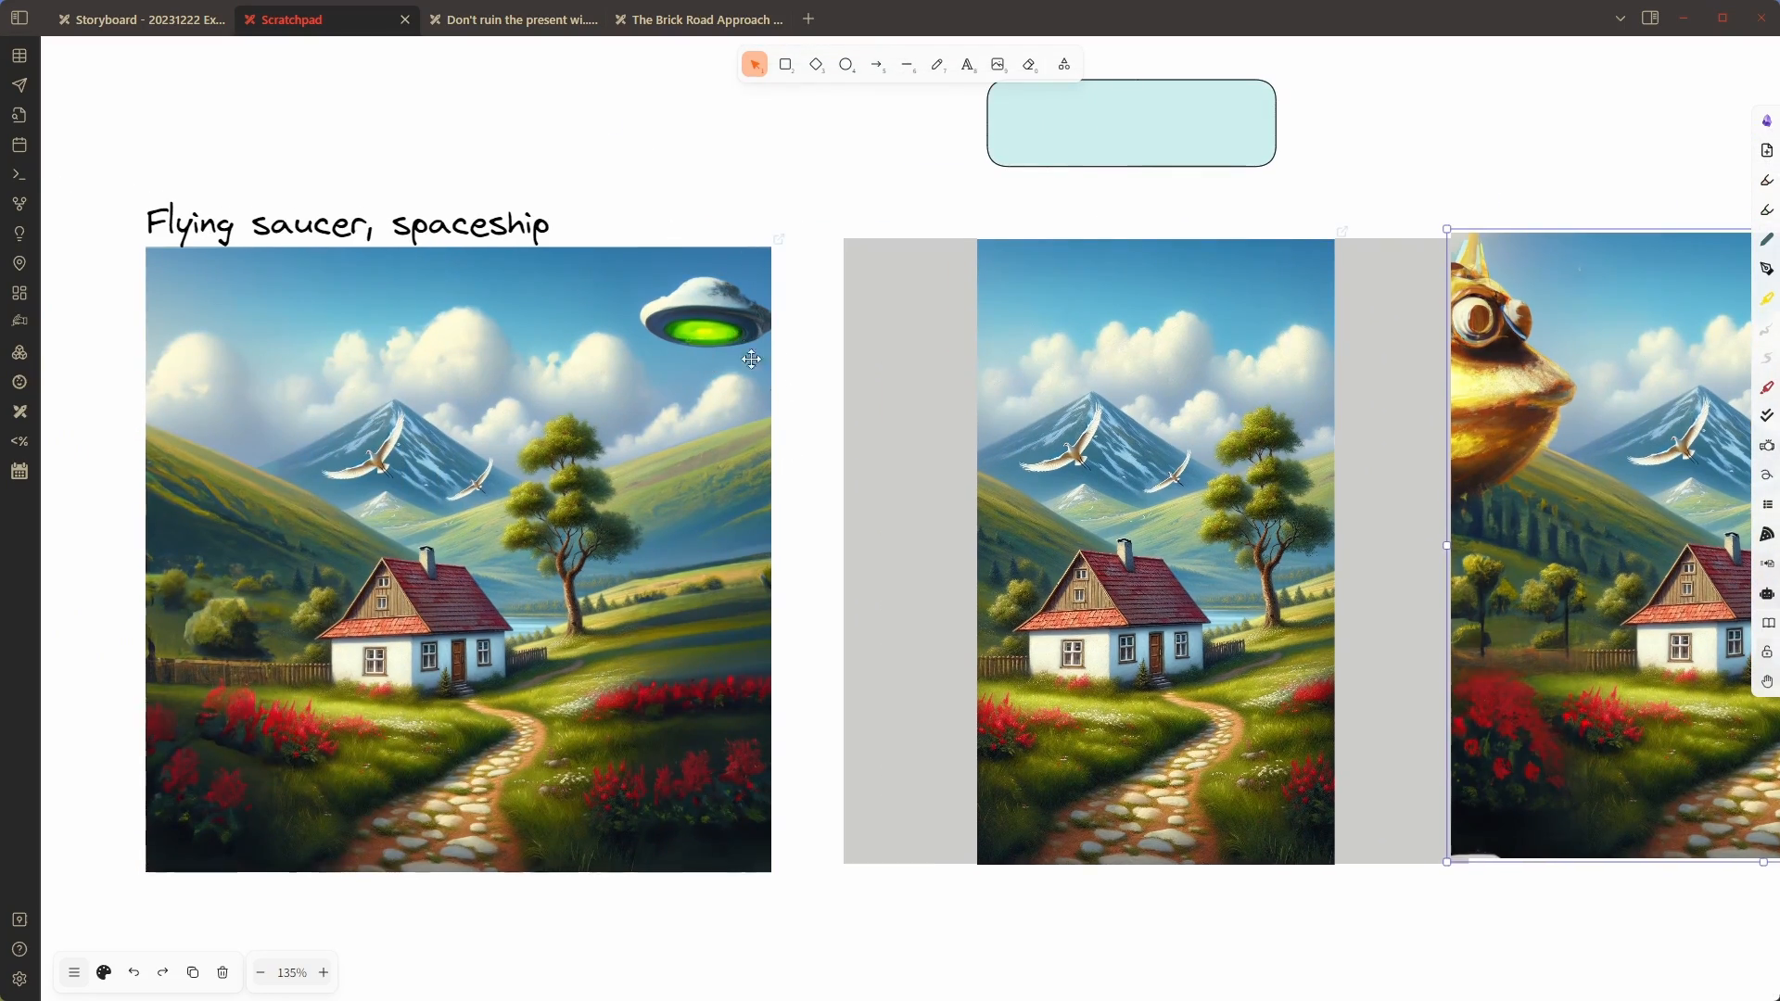
pyautogui.scroll(-2, 896, 561)
pyautogui.scroll(-7, 895, 562)
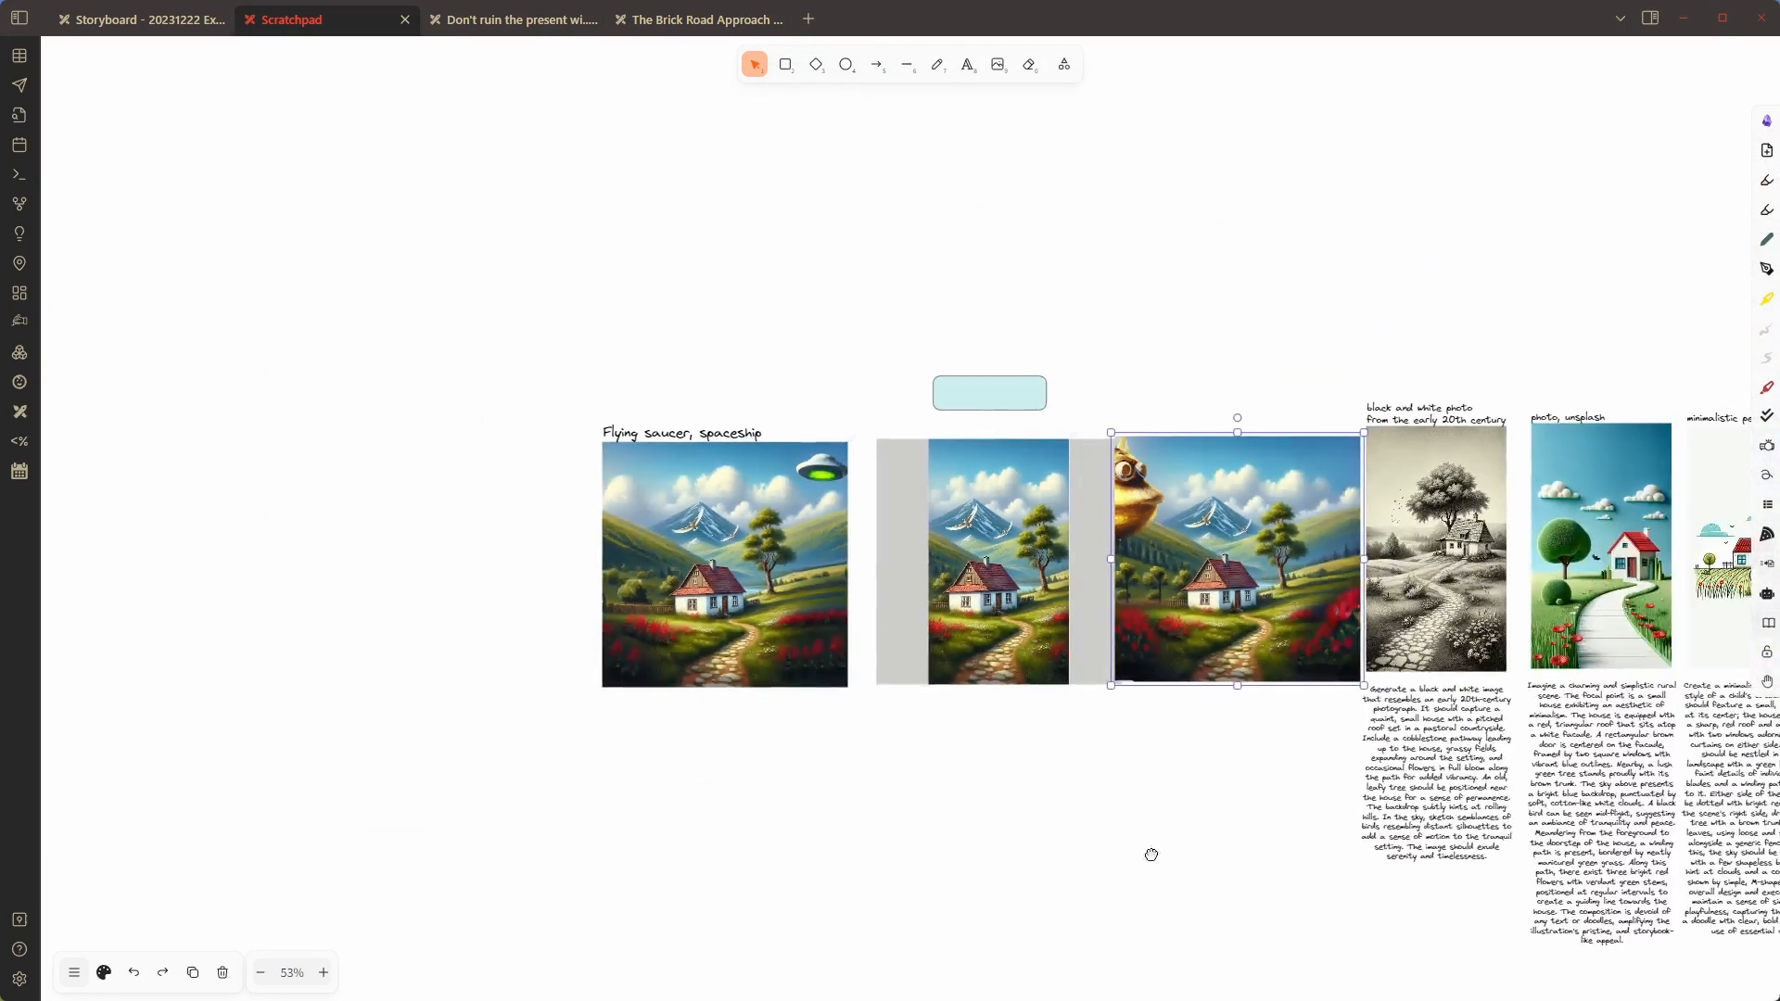
pyautogui.moveTo(1149, 853); pyautogui.dragTo(824, 265)
pyautogui.scroll(2, 825, 265)
pyautogui.moveTo(683, 838); pyautogui.dragTo(1192, 533)
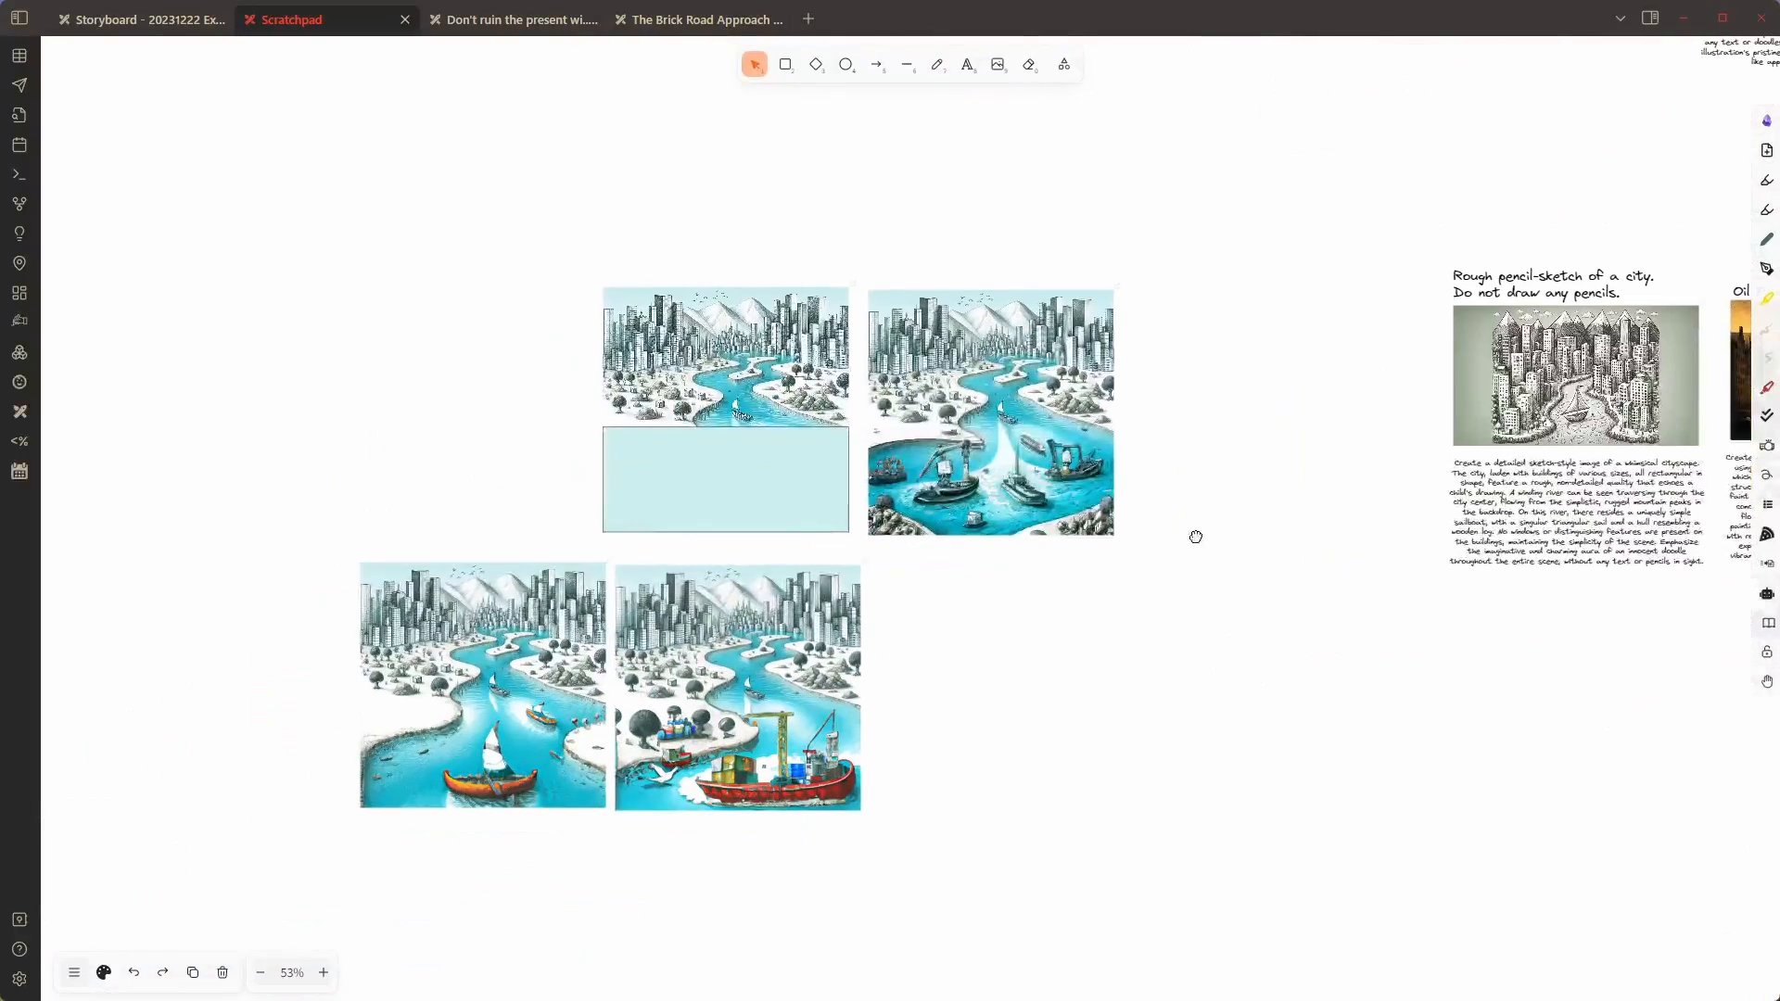
pyautogui.scroll(4, 875, 498)
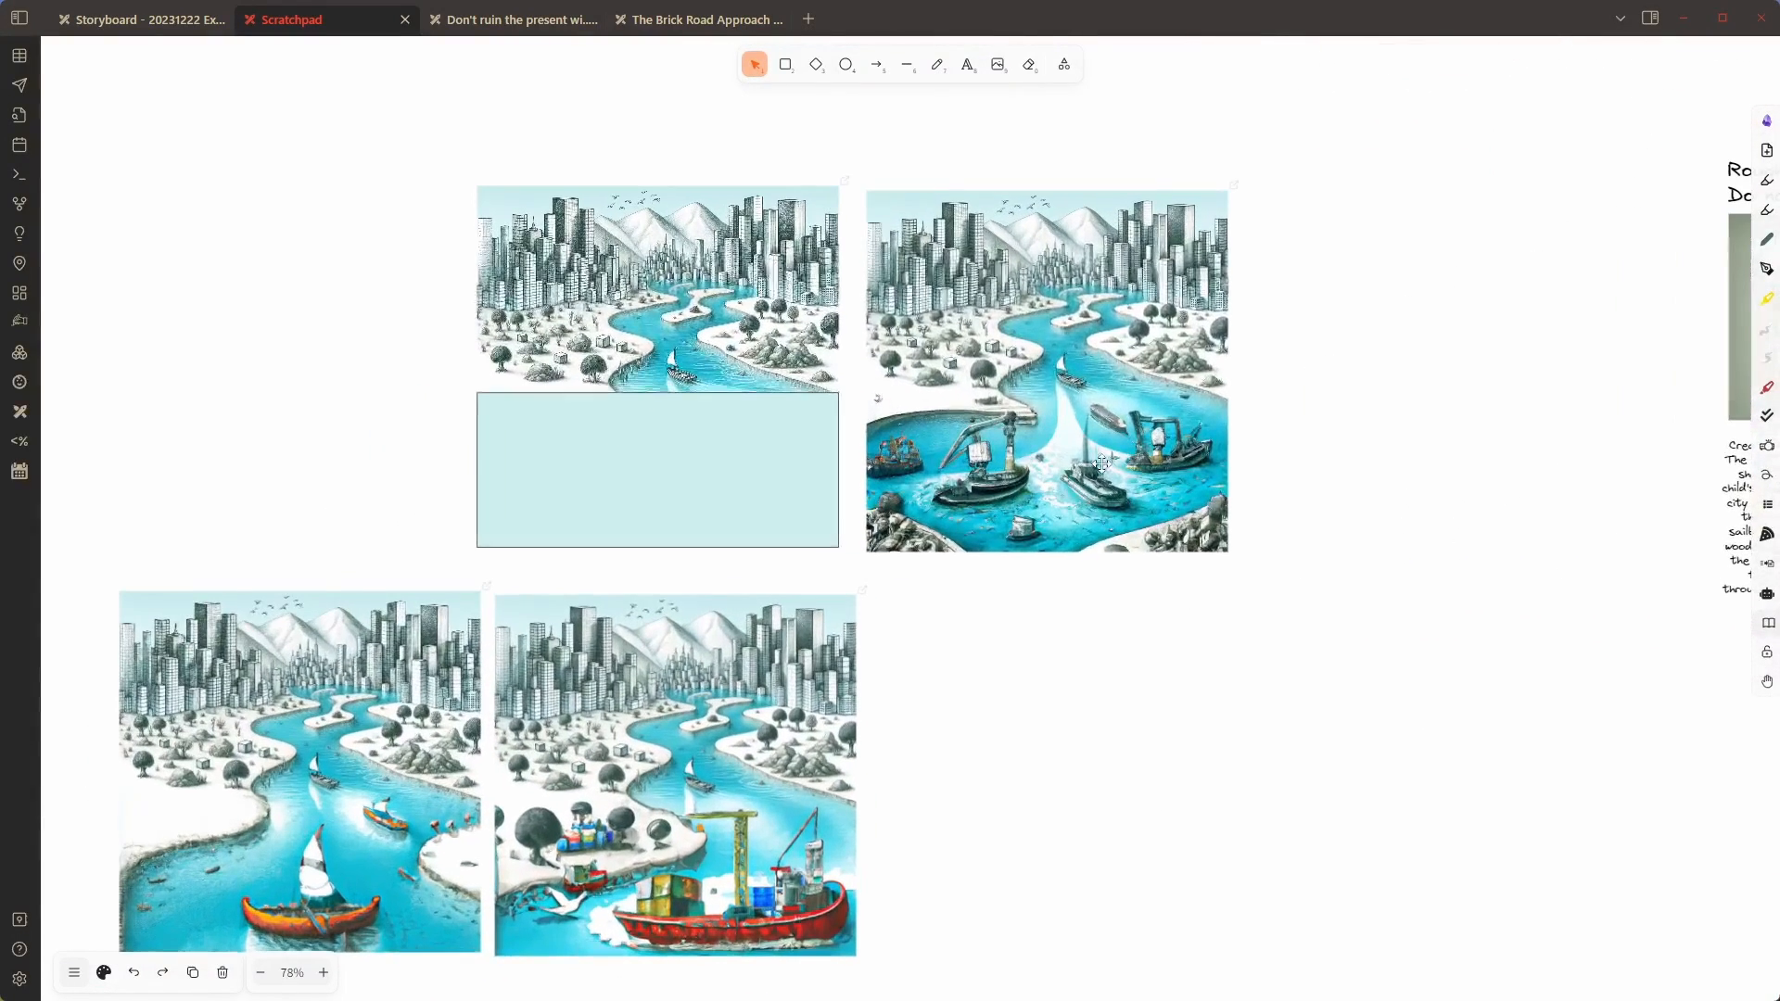
# Select the city image with the light-blue rectangle below it and run the ExcaliAI edit with the prompt "city beach with lots of people"
pyautogui.moveTo(399, 129); pyautogui.dragTo(862, 576)
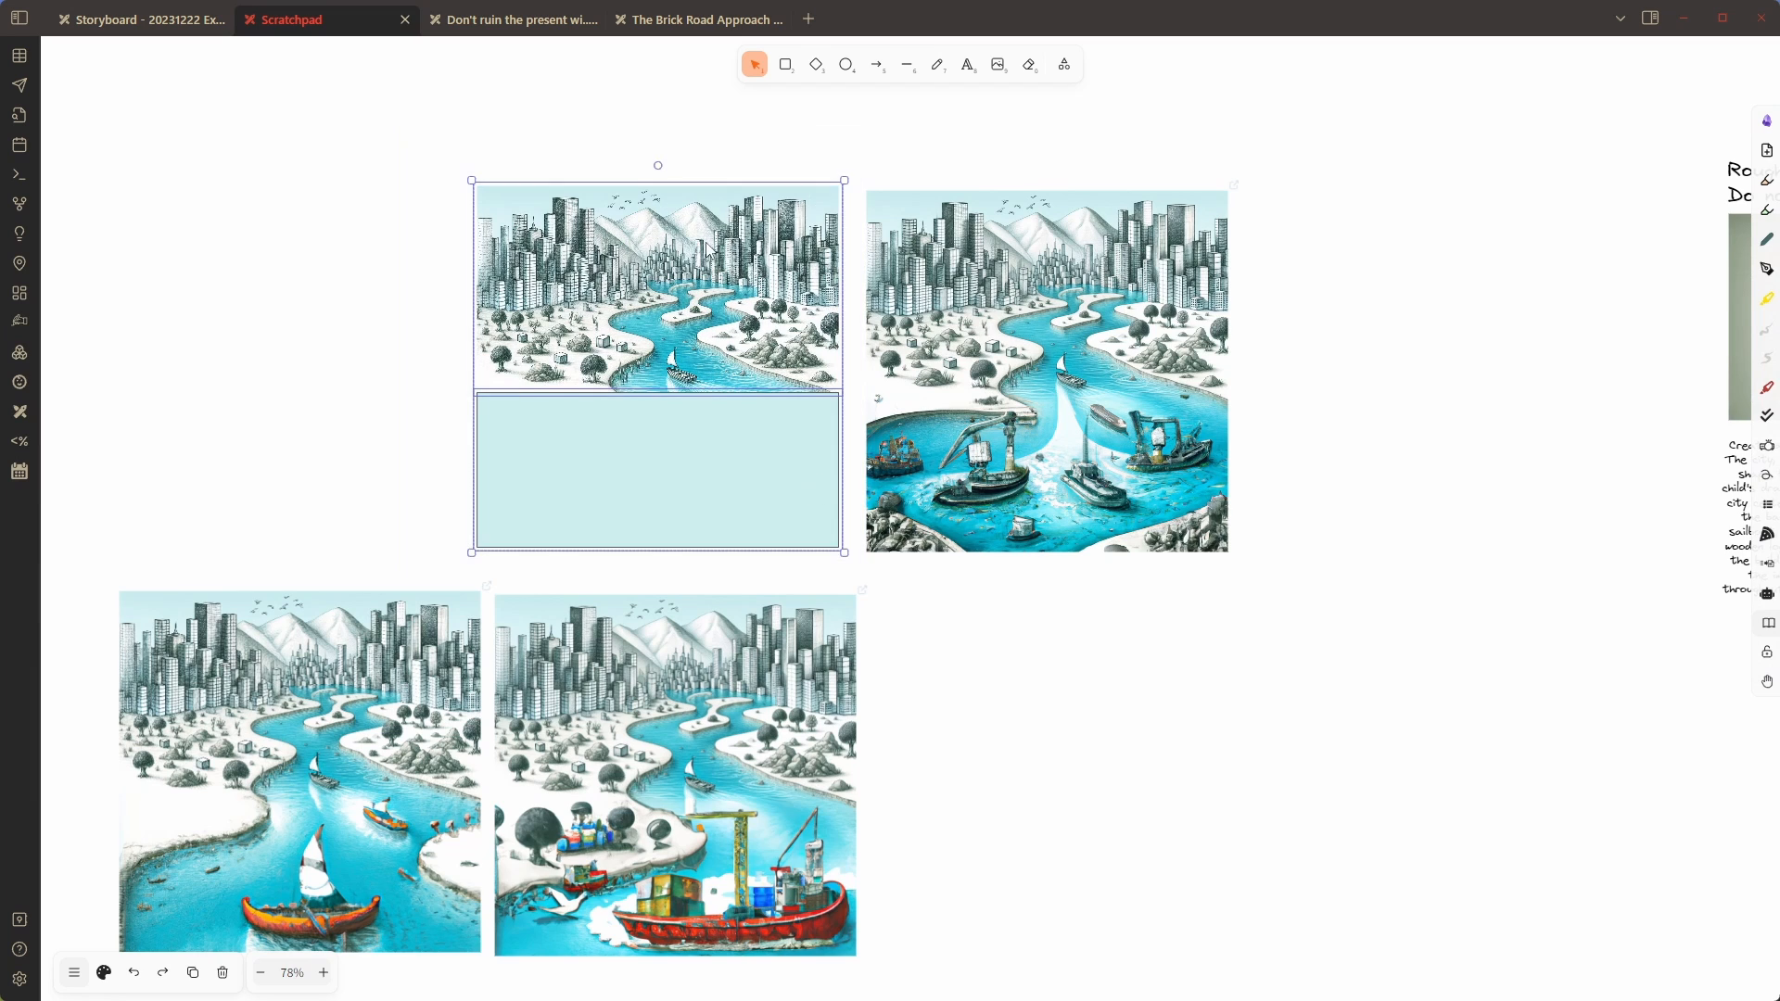
pyautogui.scroll(3, 709, 251)
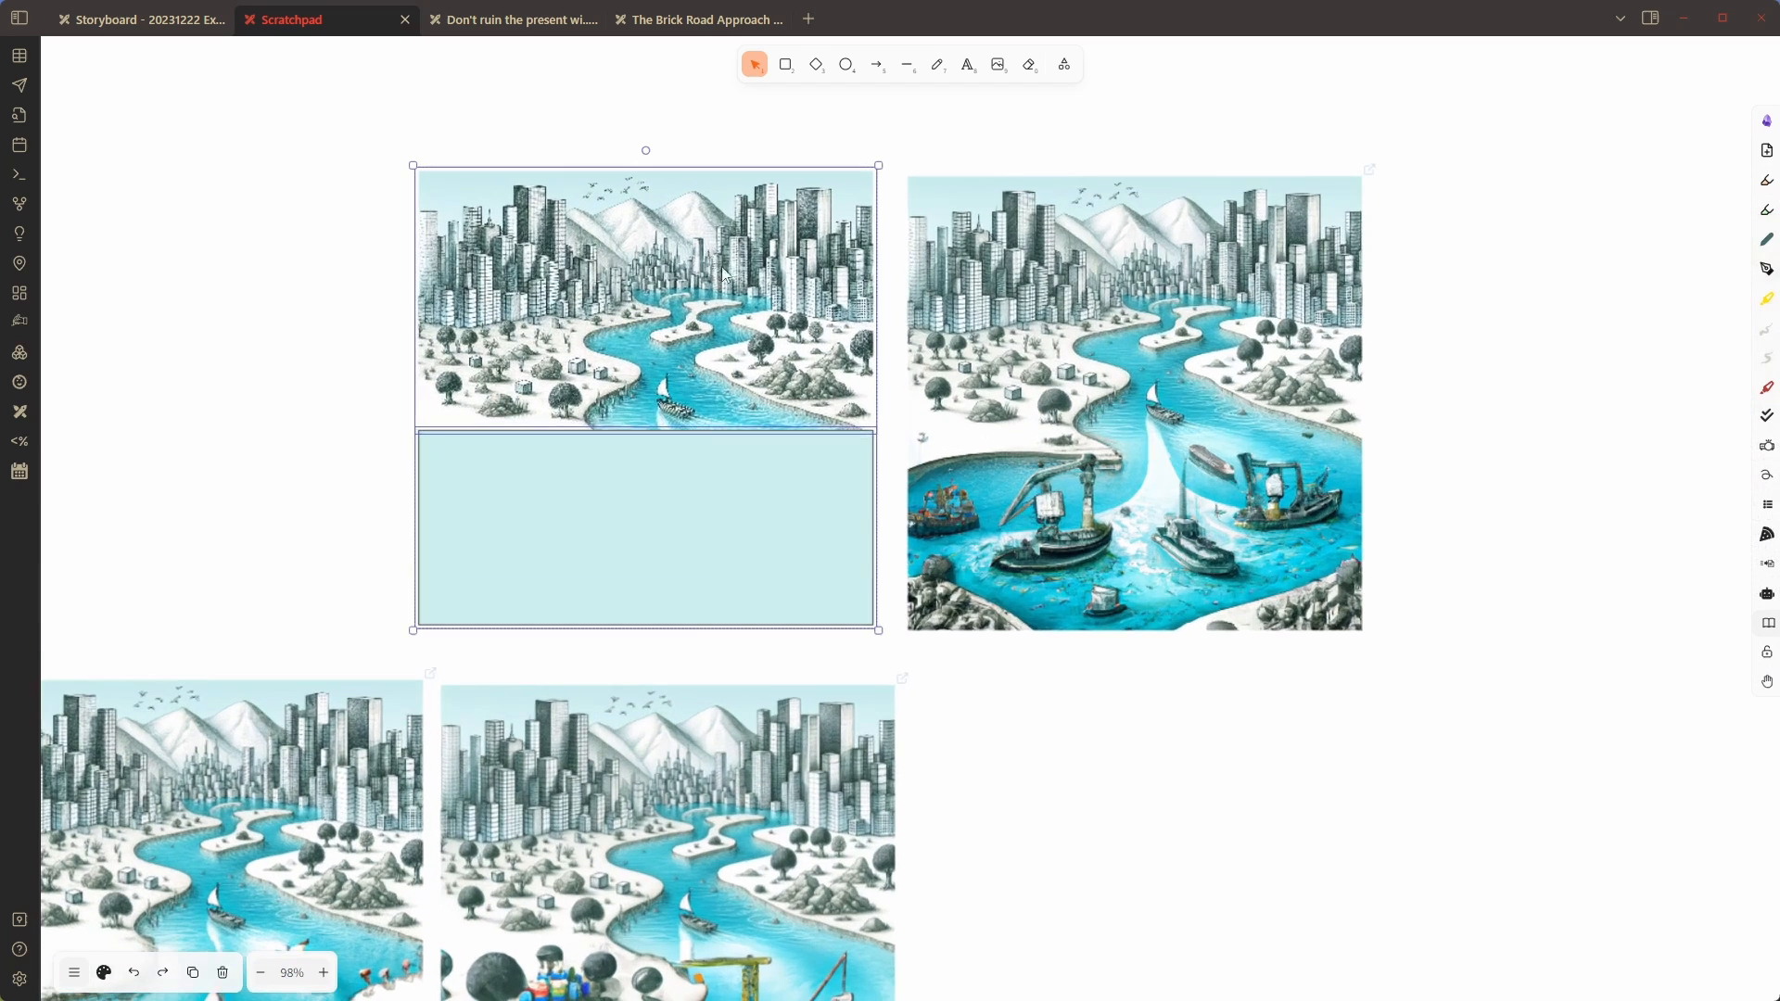
pyautogui.click(1766, 594)
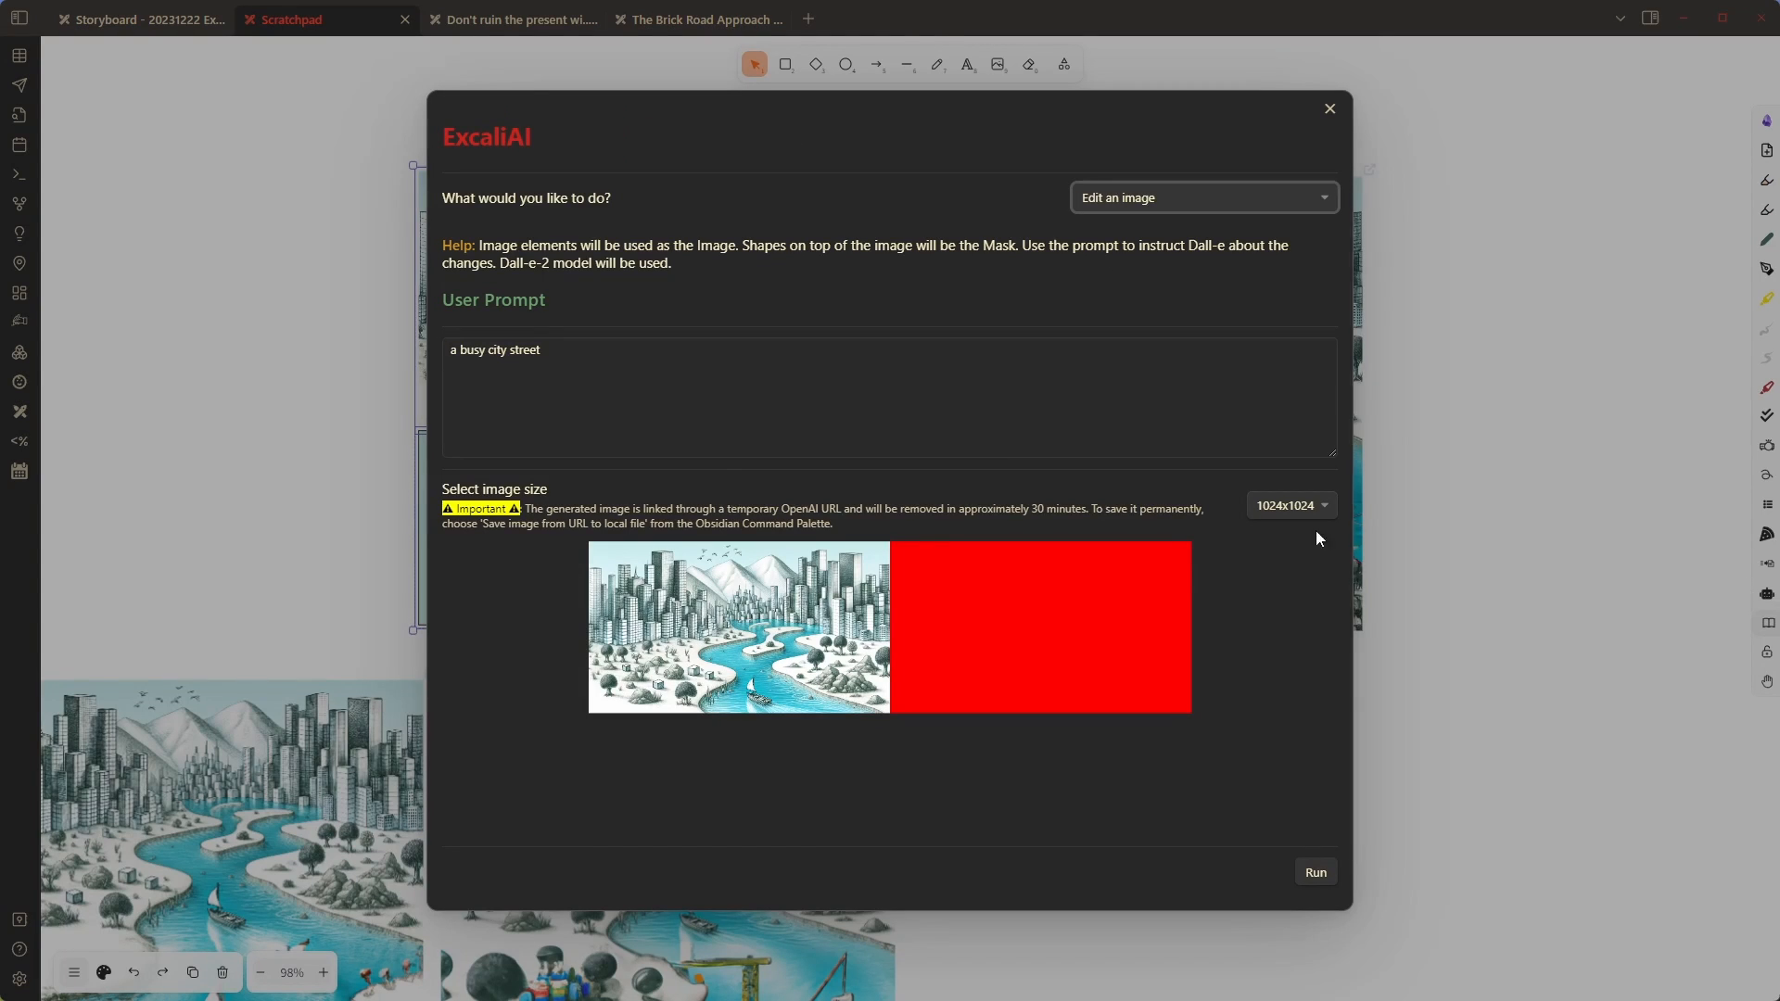
pyautogui.click(677, 388)
pyautogui.hotkey('ctrl', 'a')
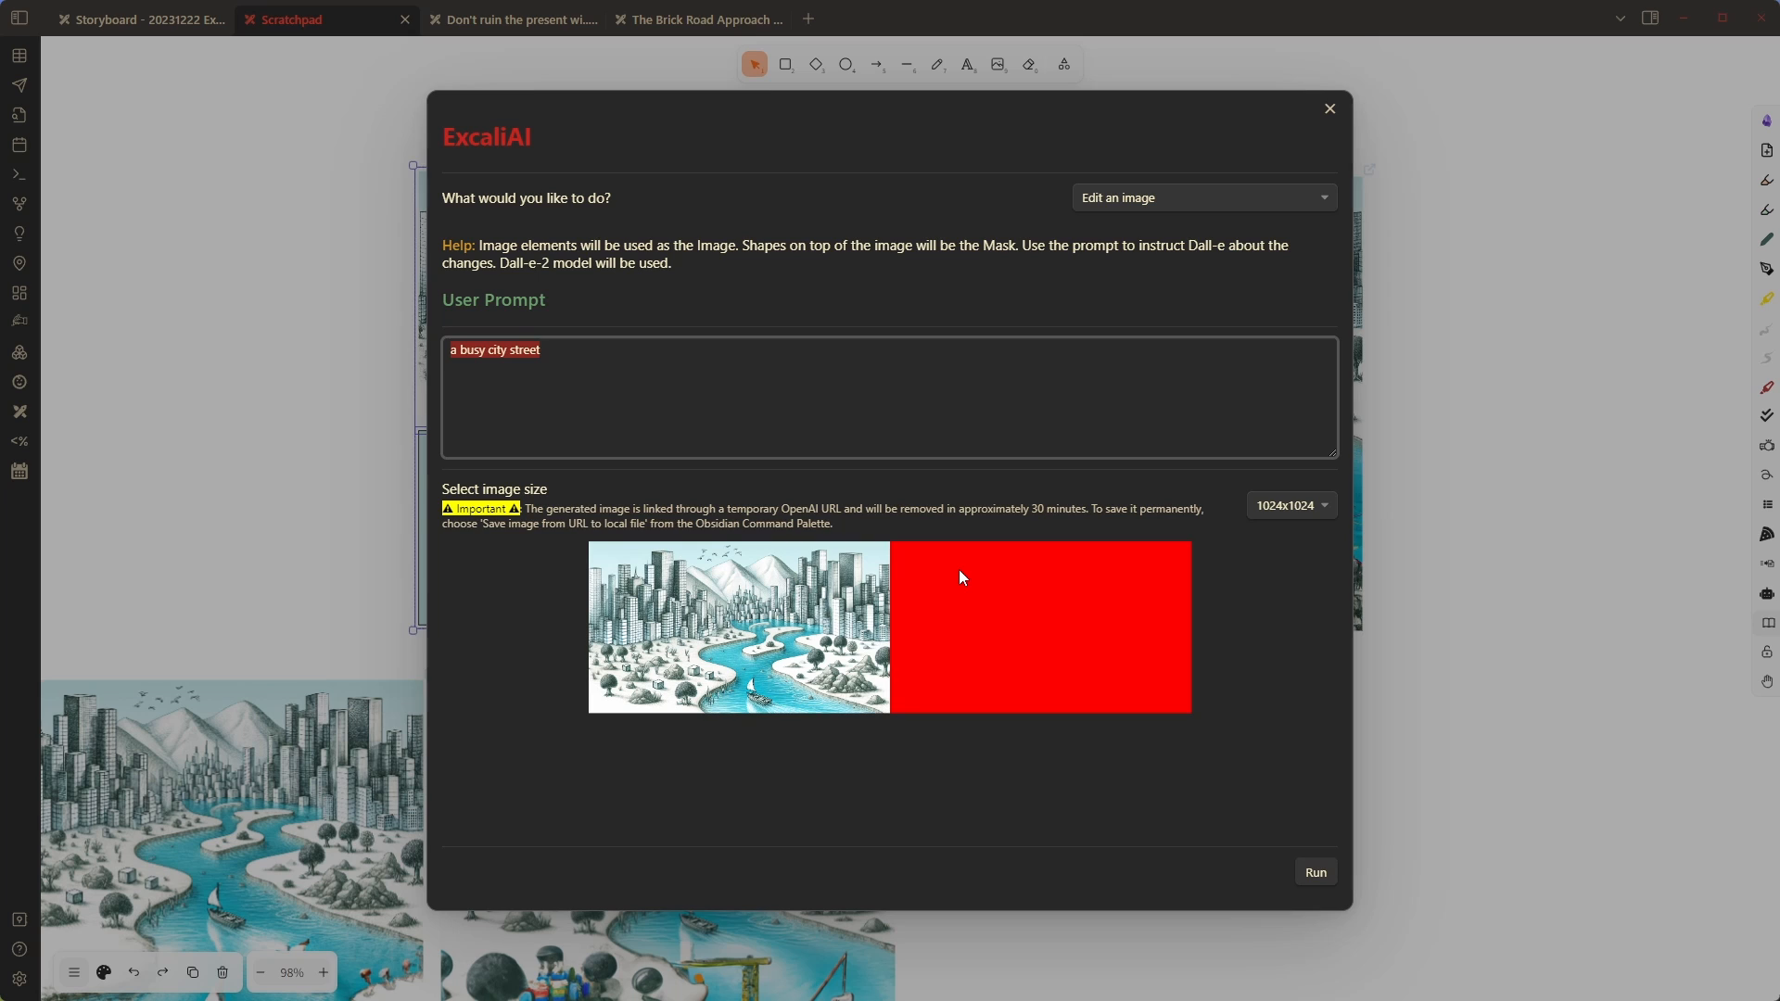
pyautogui.write('city beach with lots of people')
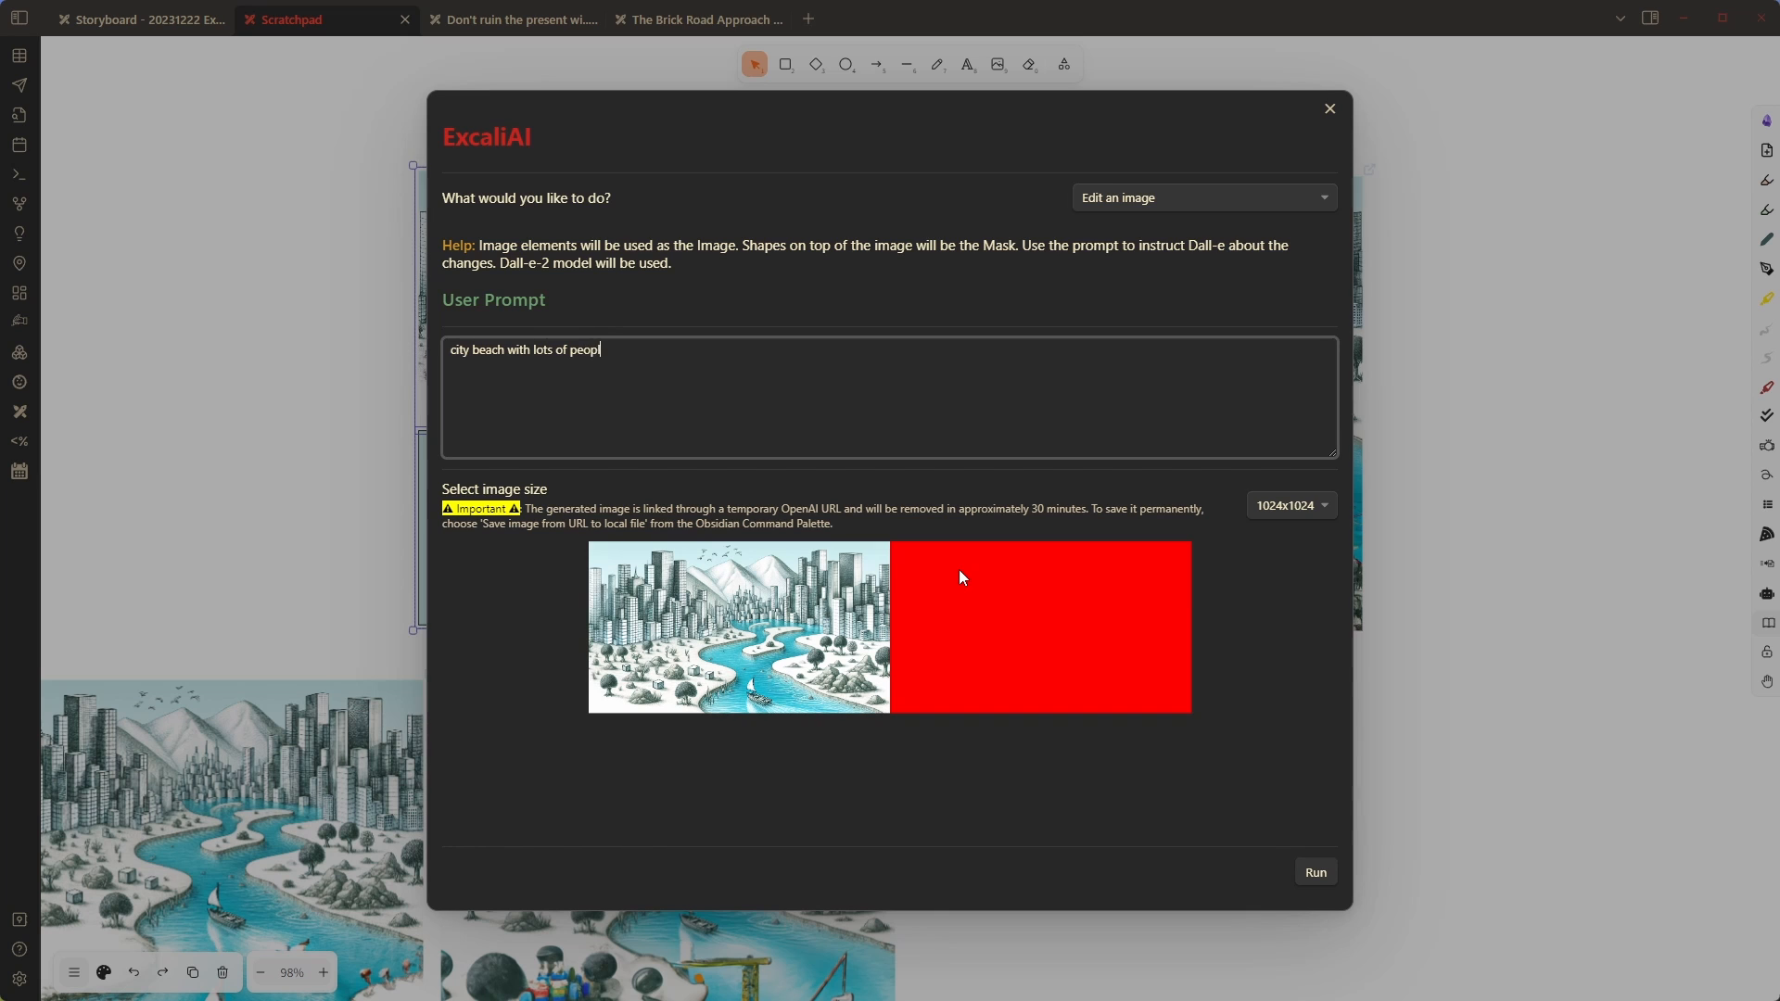
pyautogui.click(1317, 873)
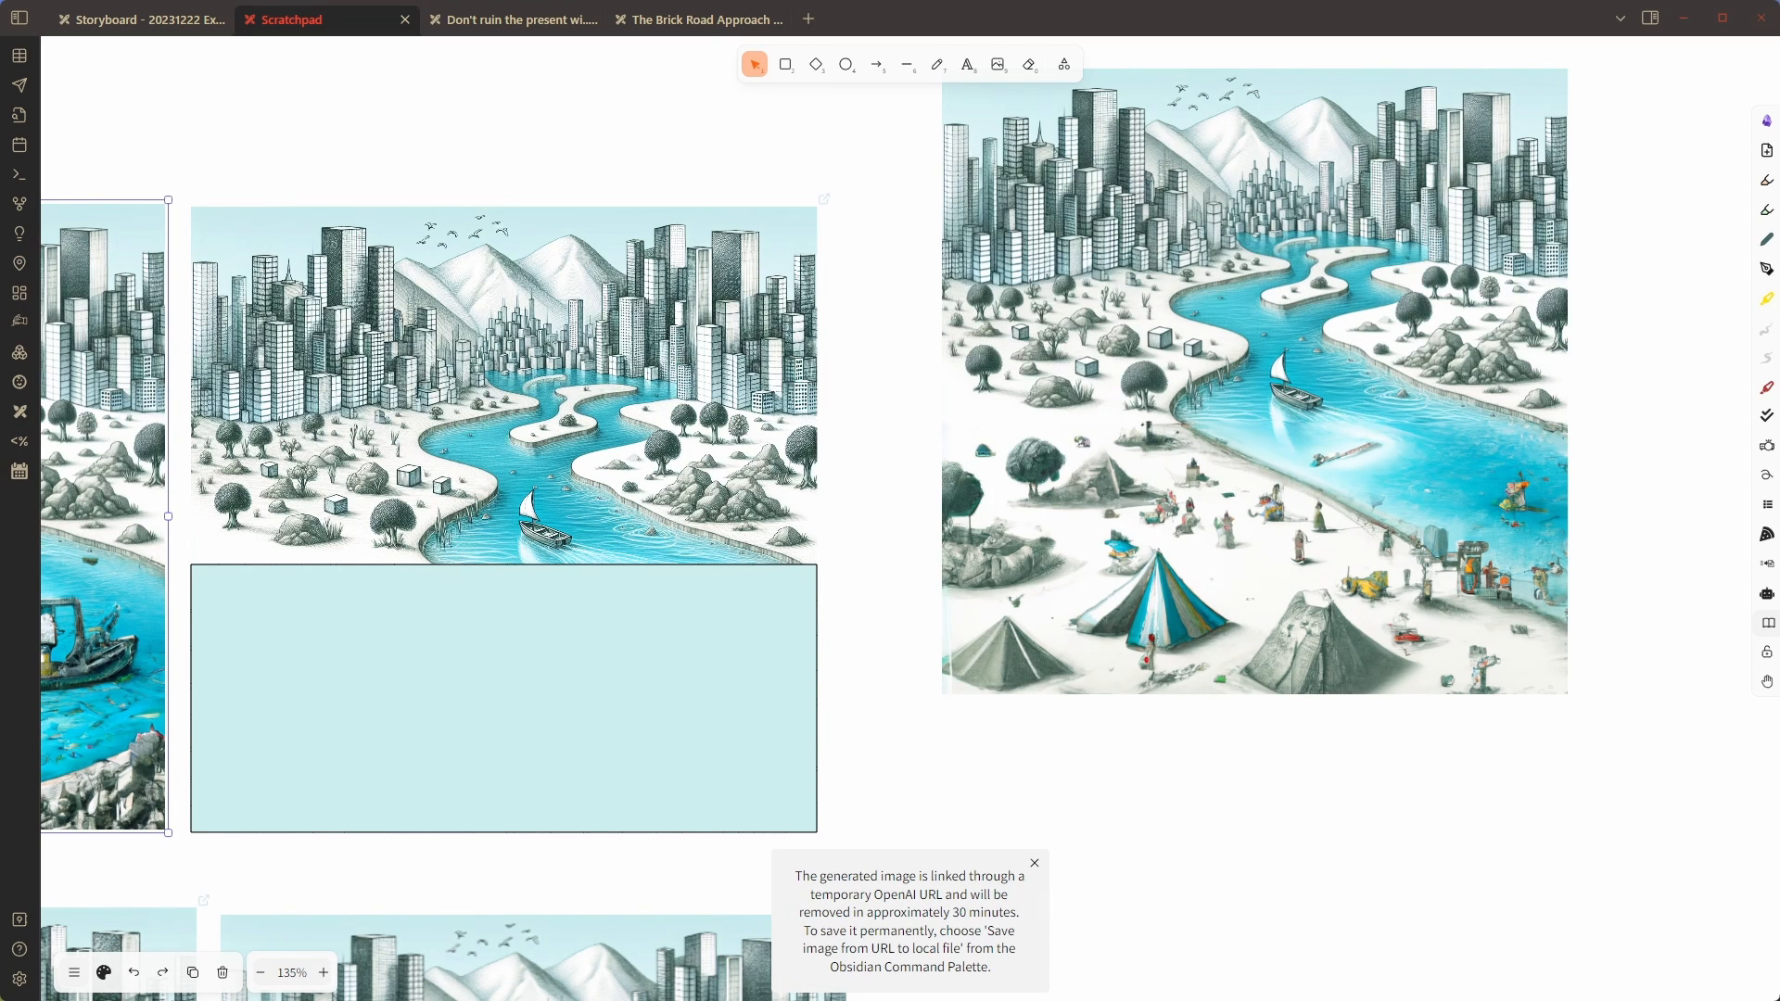
# Move the generated city beach picture level with its source image and save it from its URL to a local file
pyautogui.moveTo(1450, 592); pyautogui.dragTo(1399, 698)
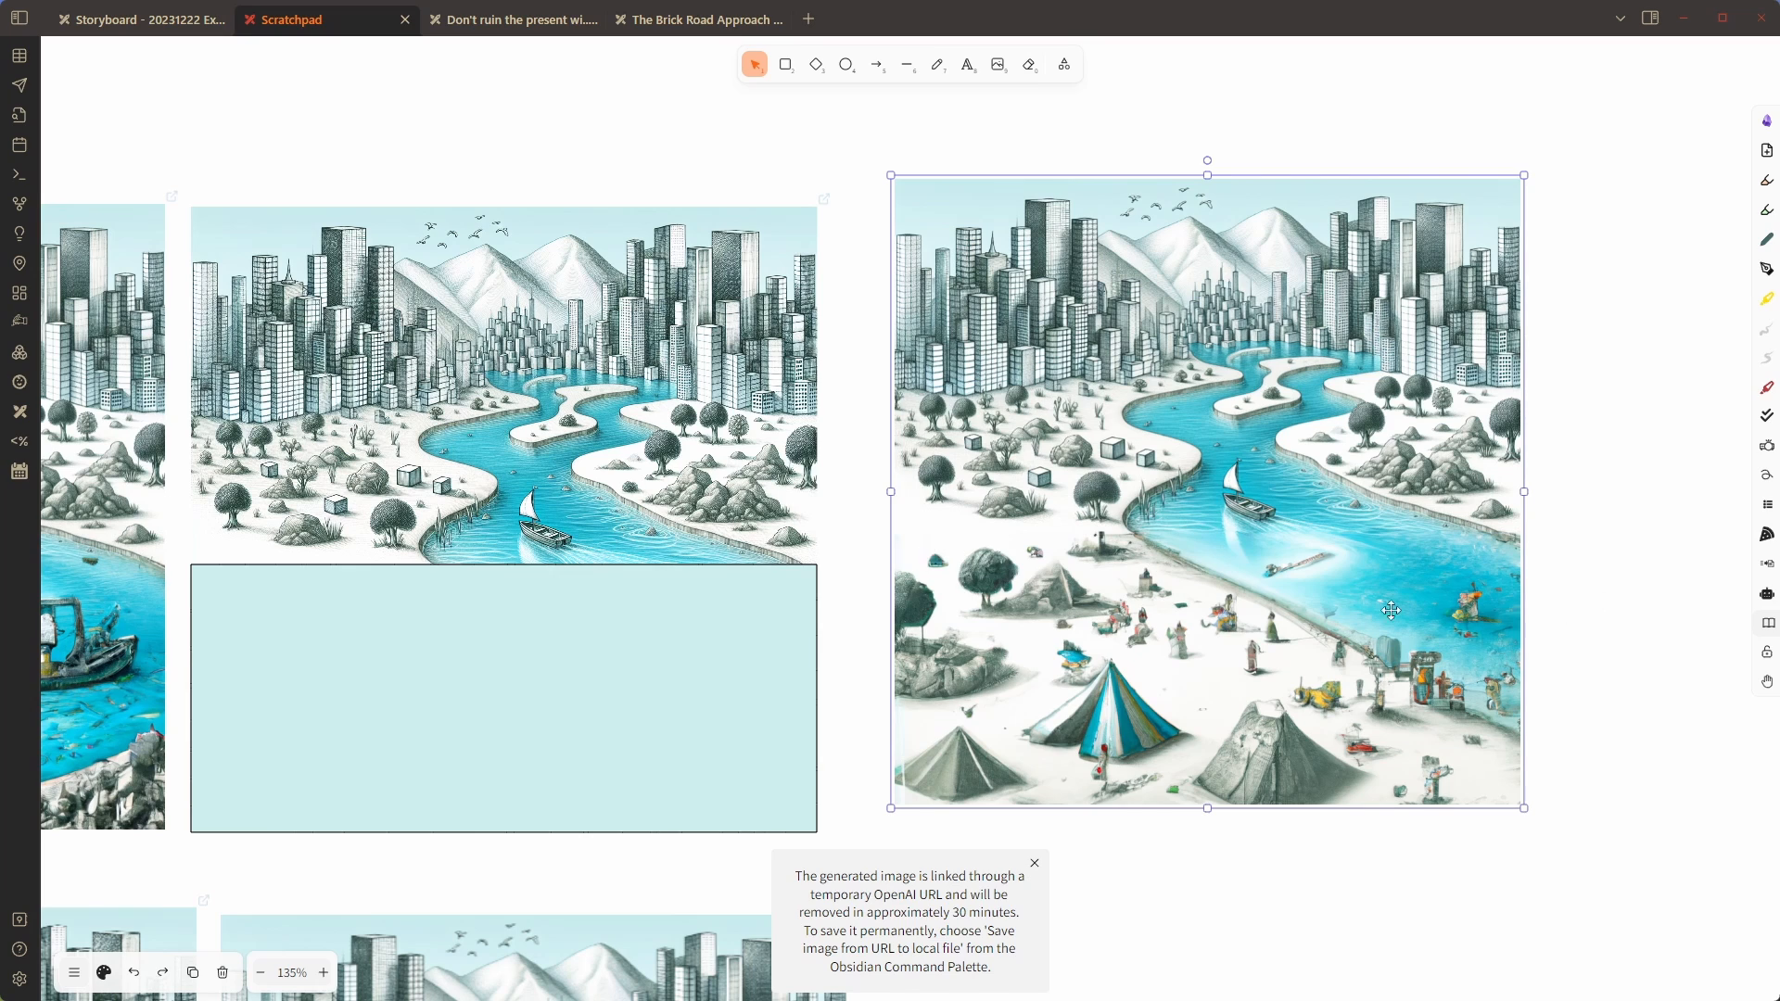
pyautogui.rightClick(1224, 406)
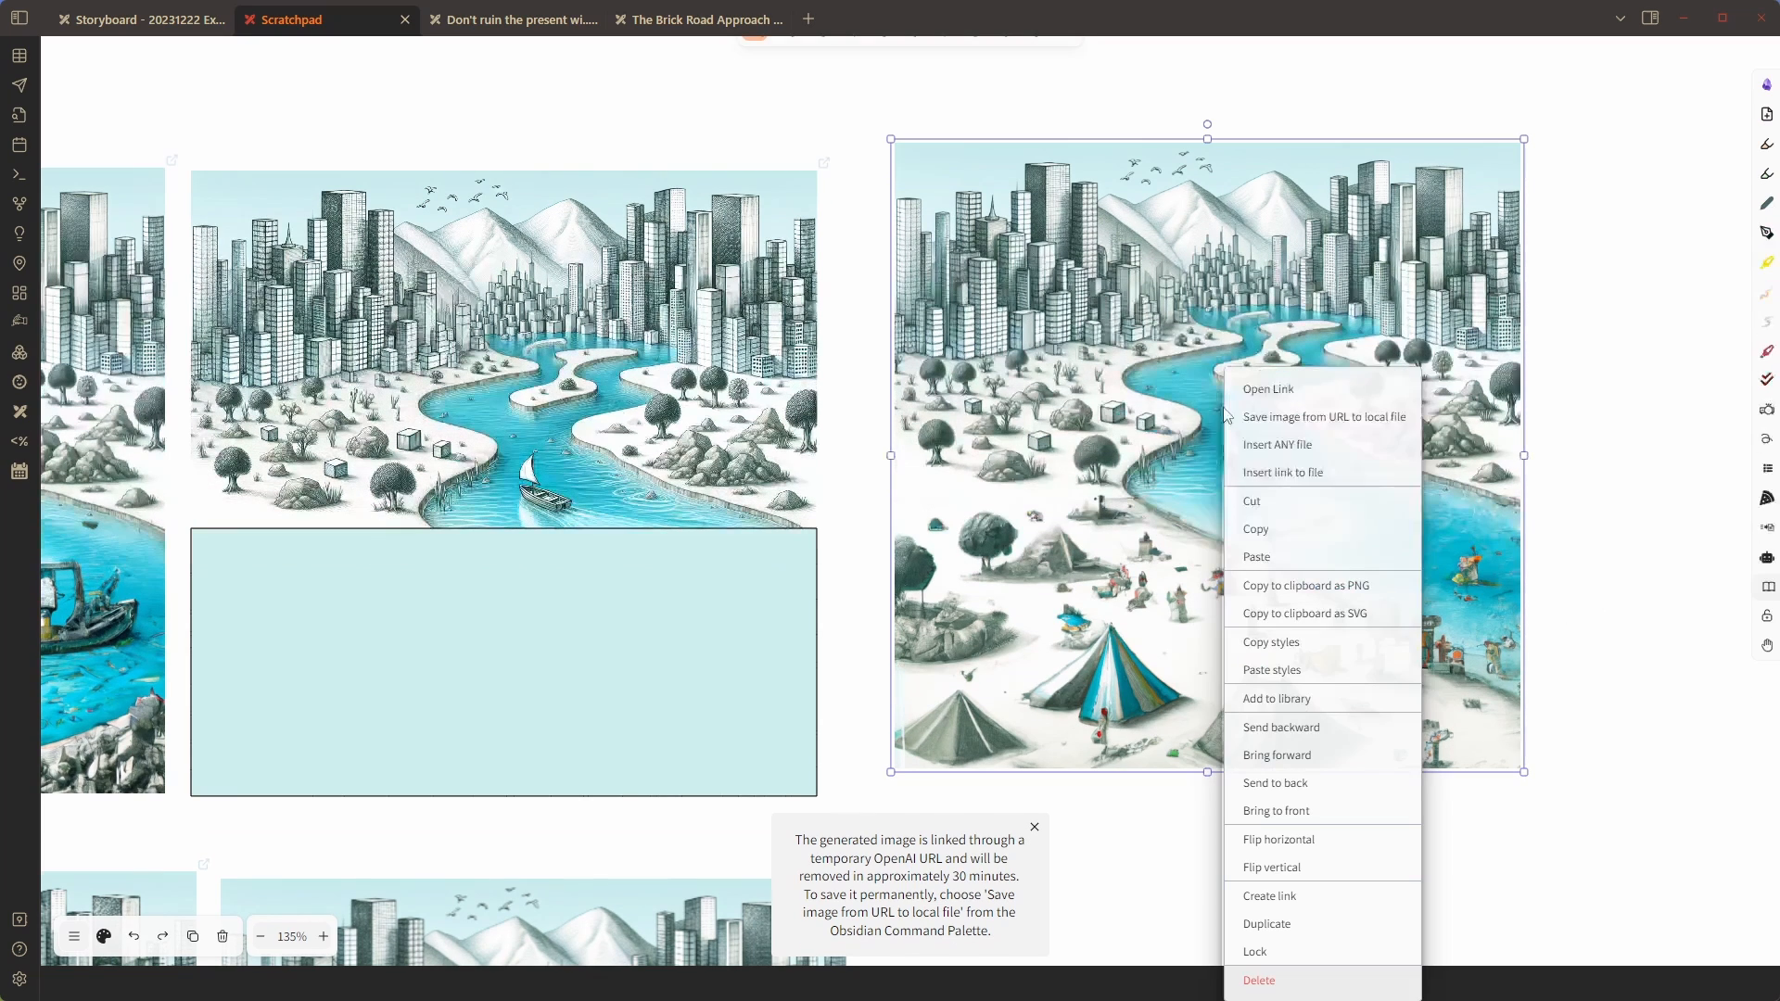
pyautogui.click(1305, 420)
# Dismiss the temporary-image notice and copy the full text of the quote "Don't ruin the present with the ruined past." with its author
pyautogui.scroll(-8, 1592, 519)
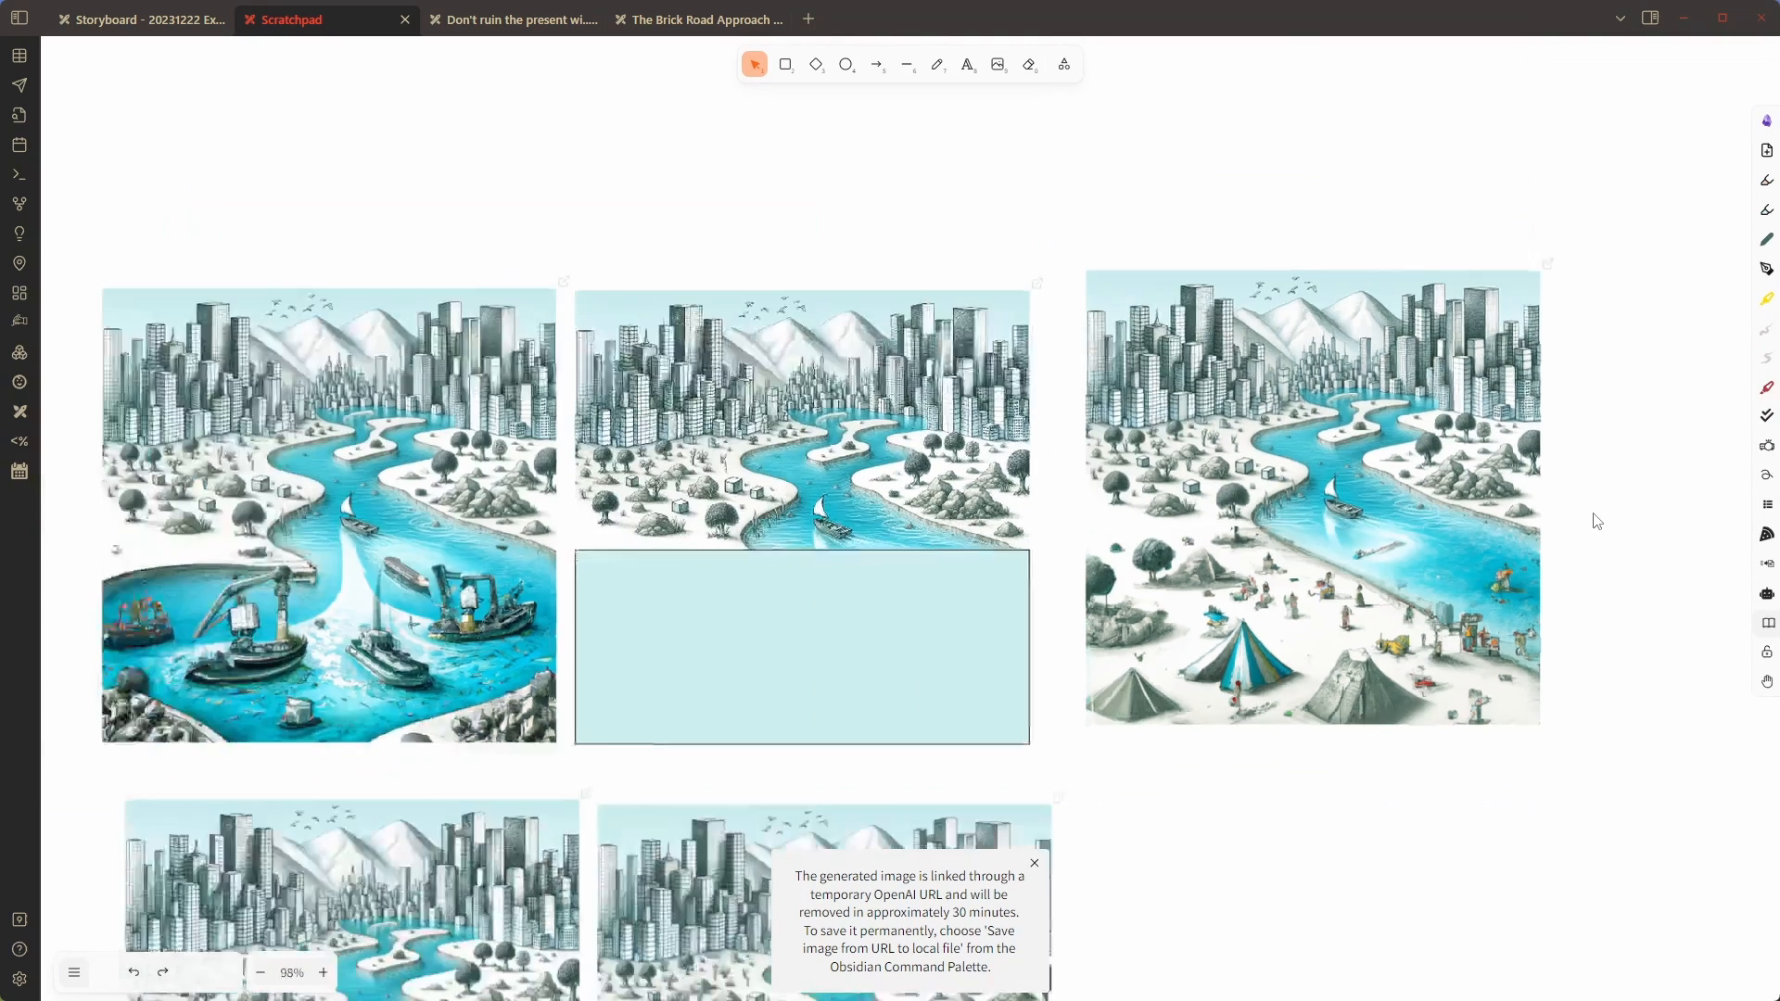
pyautogui.scroll(-5, 1603, 362)
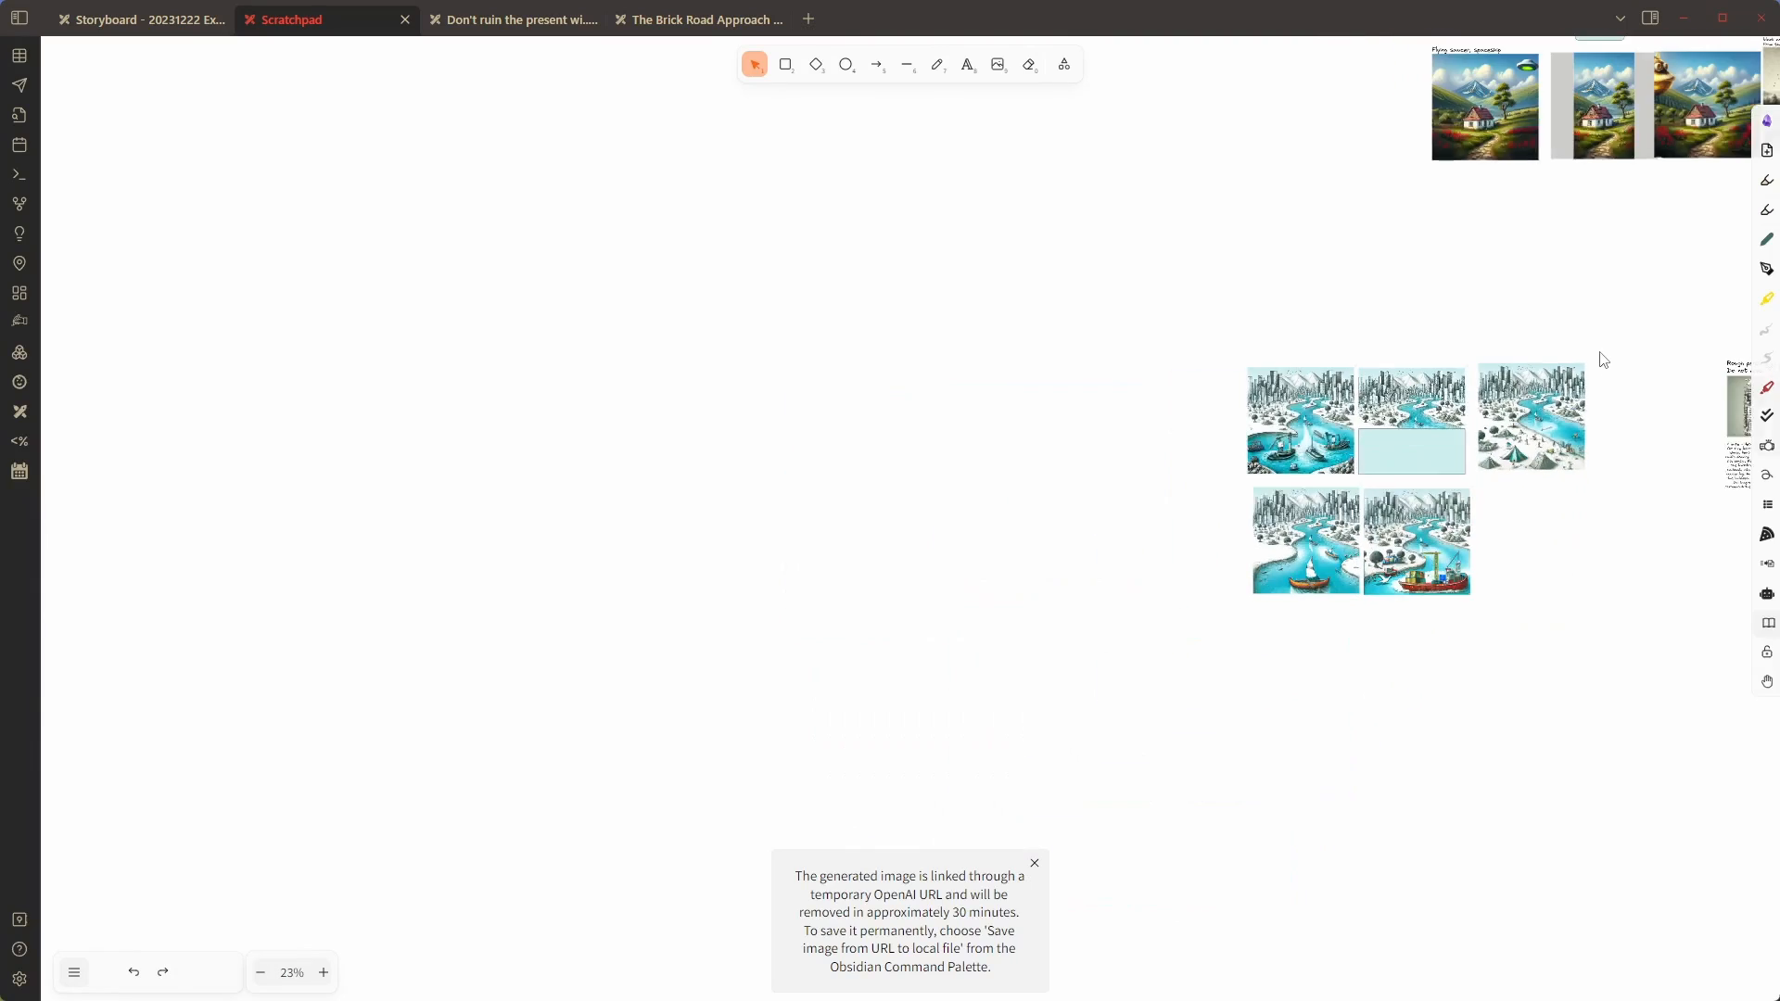
pyautogui.moveTo(1597, 461); pyautogui.dragTo(2, 637)
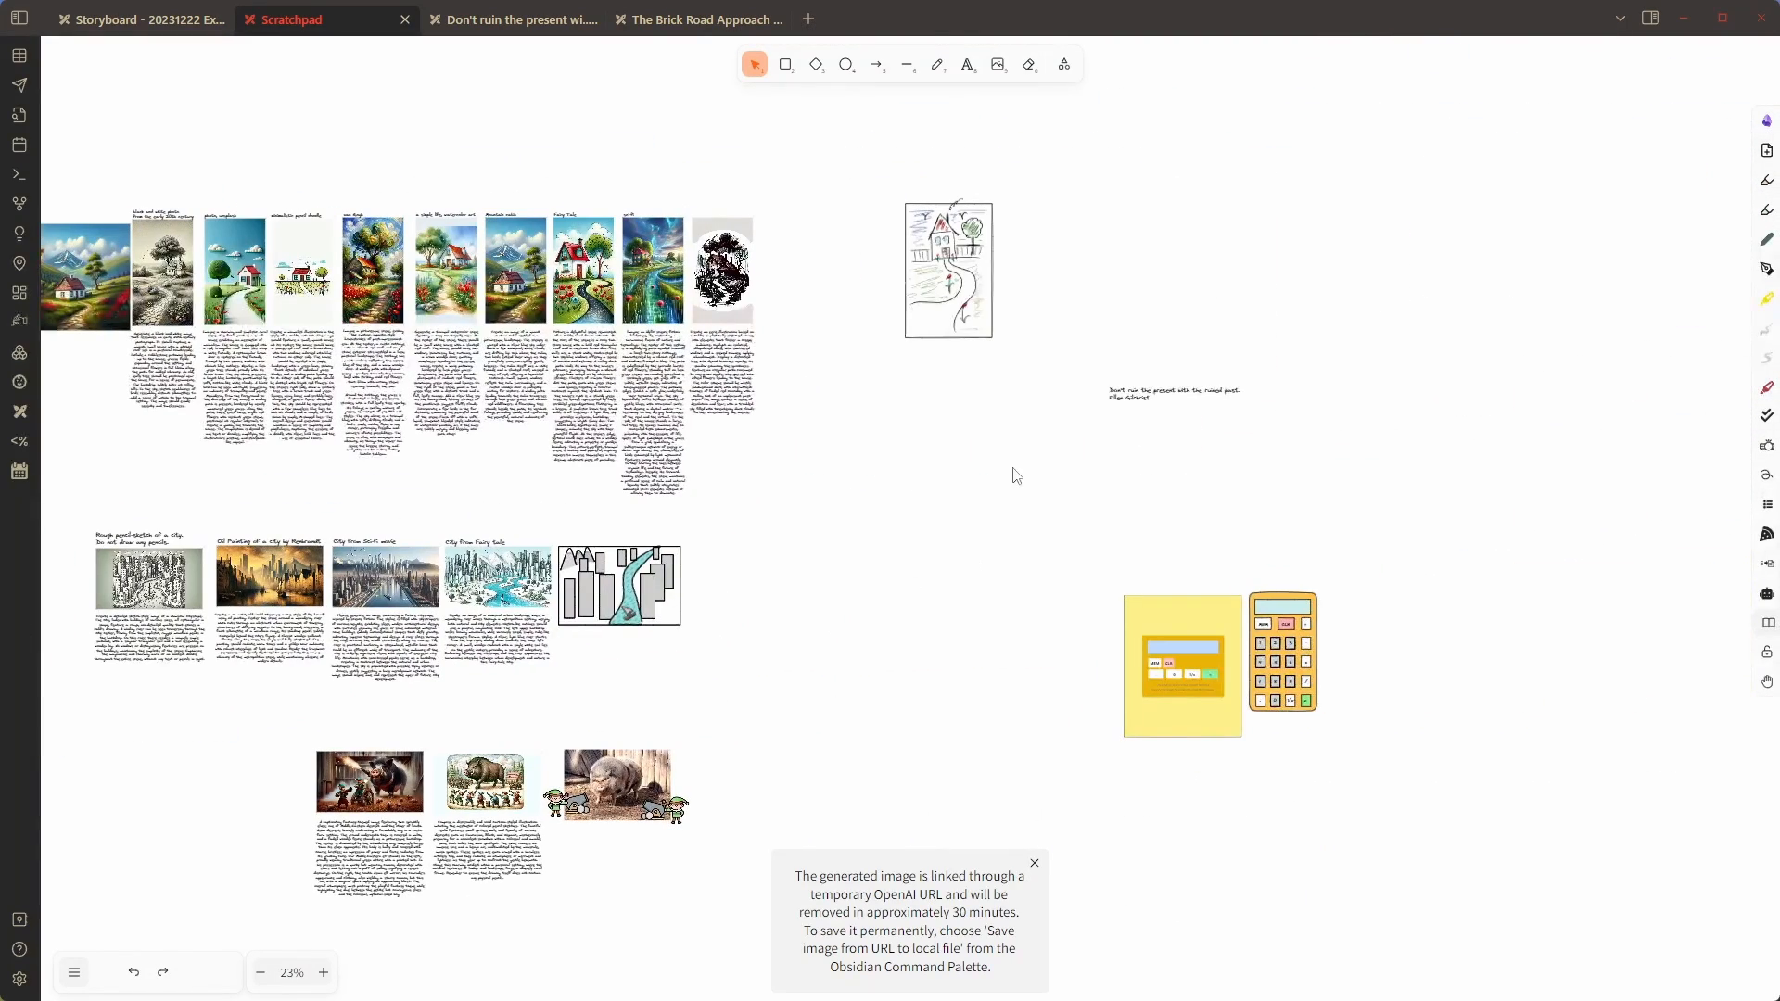
pyautogui.moveTo(1009, 472); pyautogui.dragTo(743, 538)
pyautogui.scroll(4, 1043, 413)
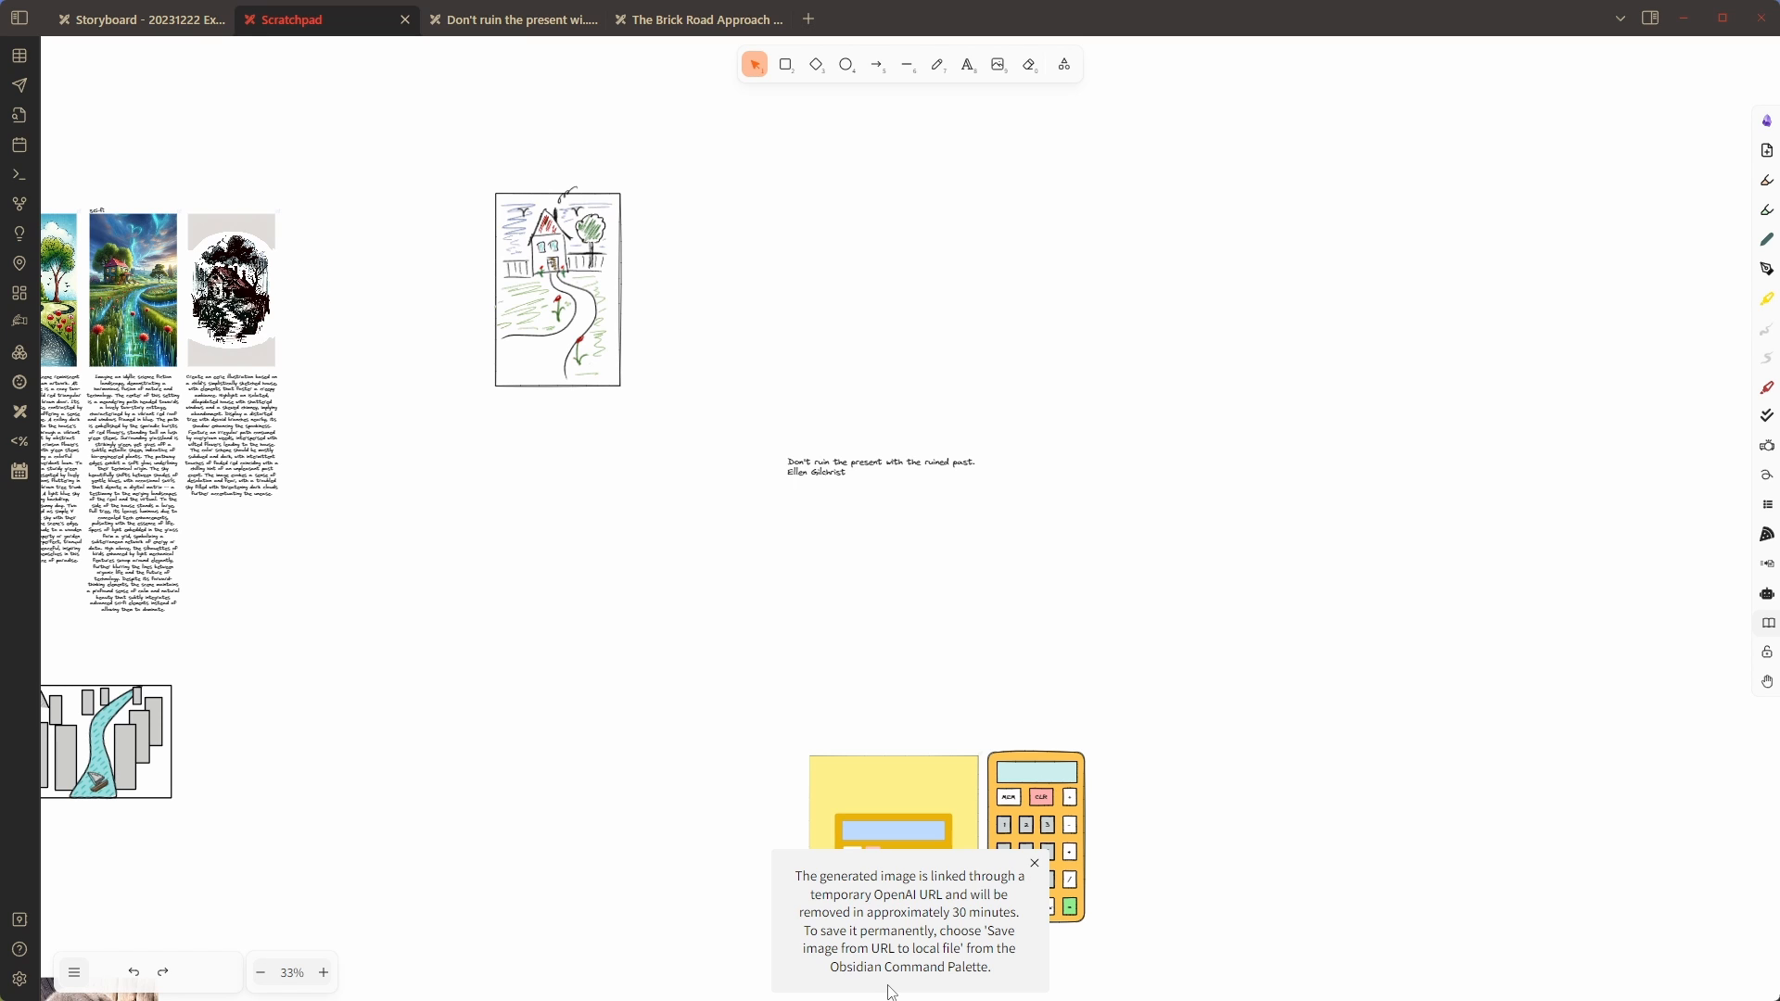
pyautogui.click(1034, 863)
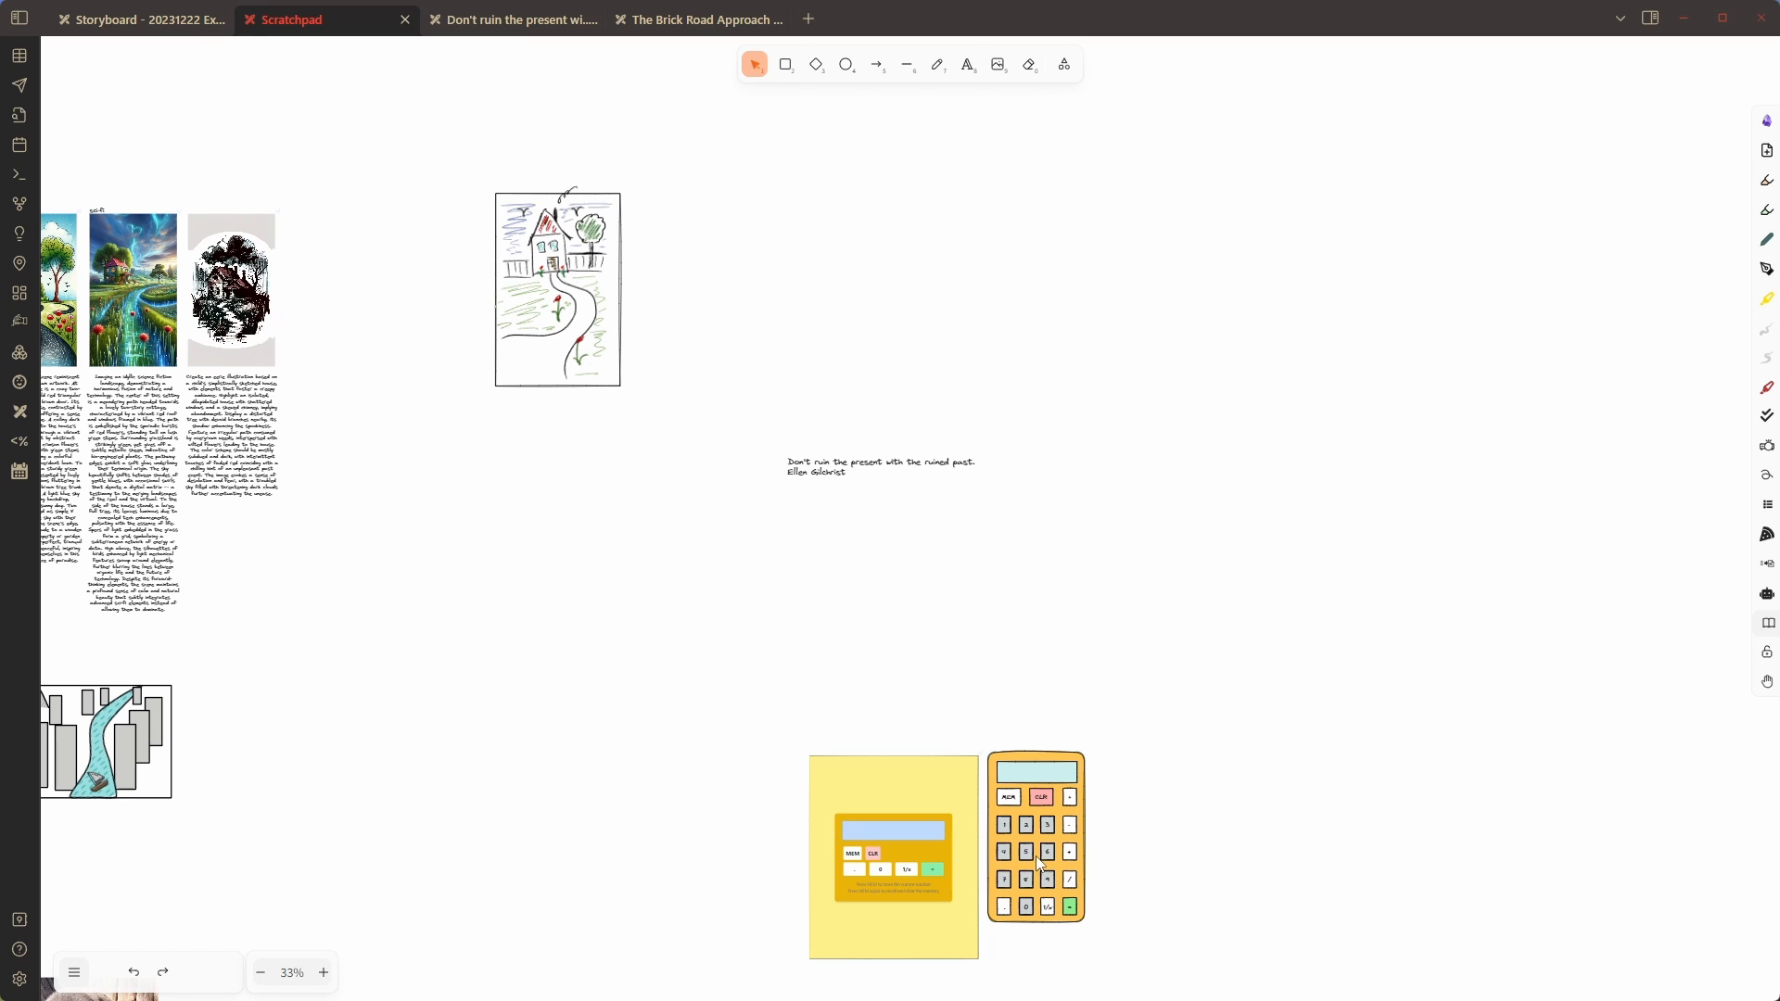
pyautogui.doubleClick(850, 466)
pyautogui.hotkey('ctrl', 'c')
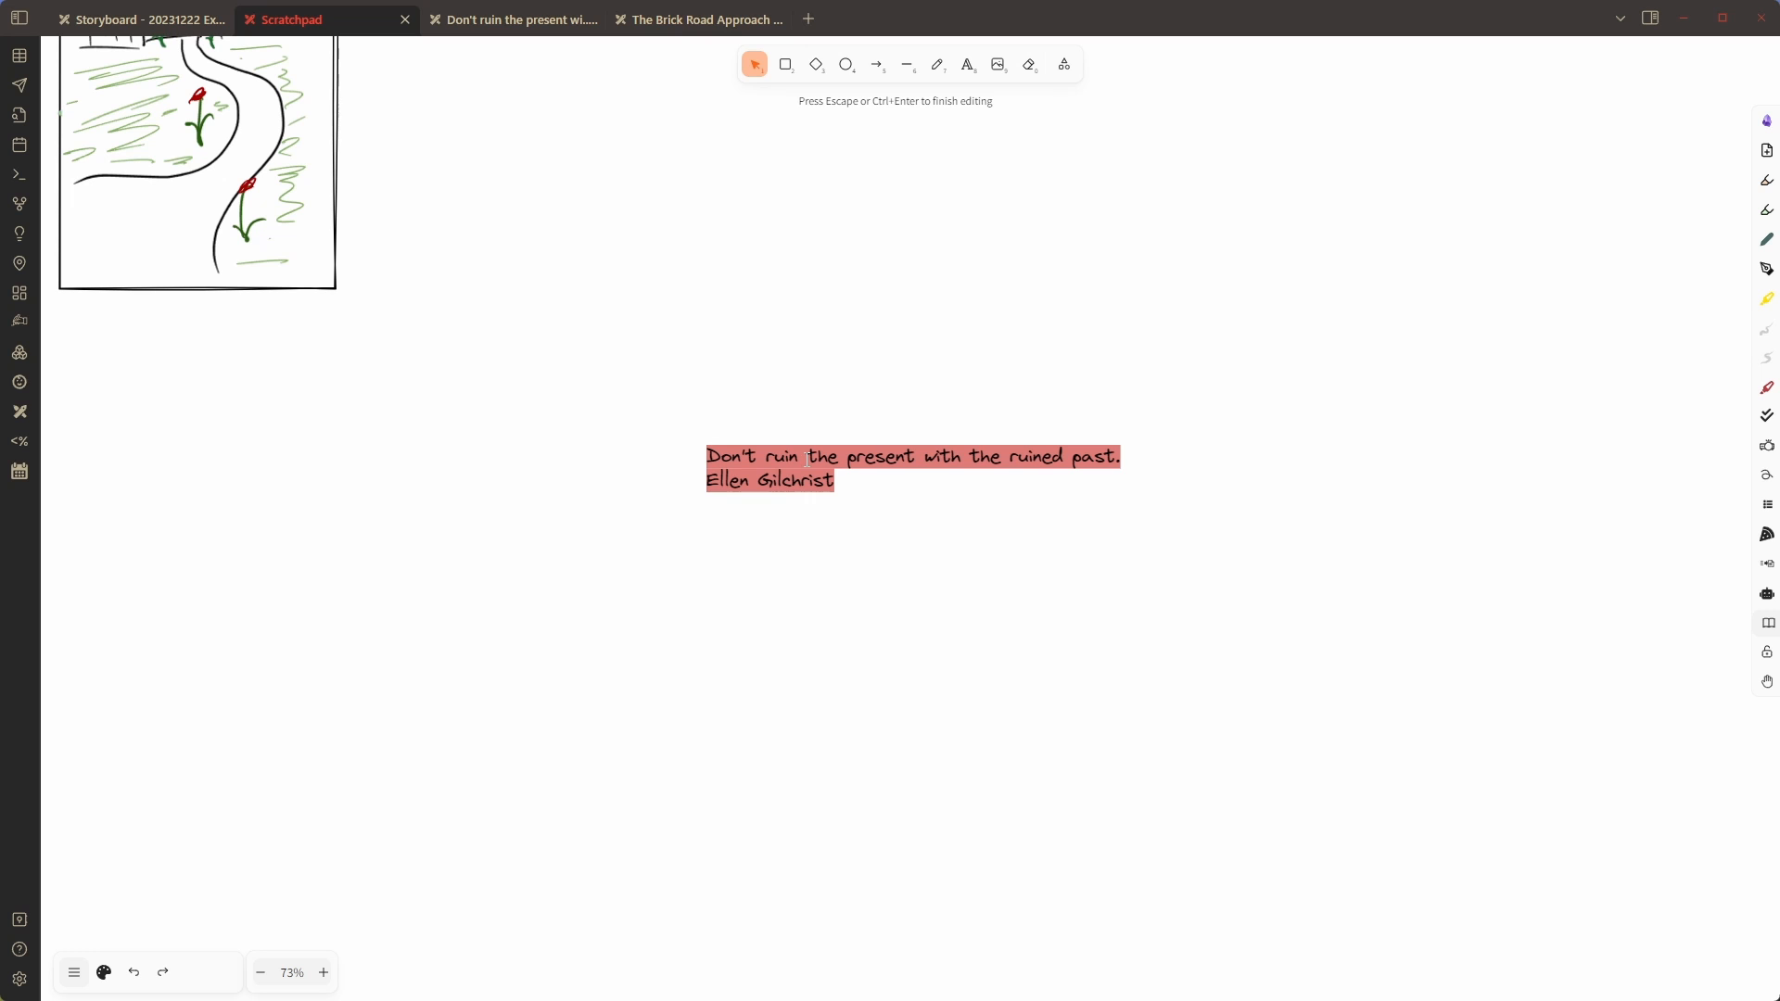
pyautogui.click(918, 560)
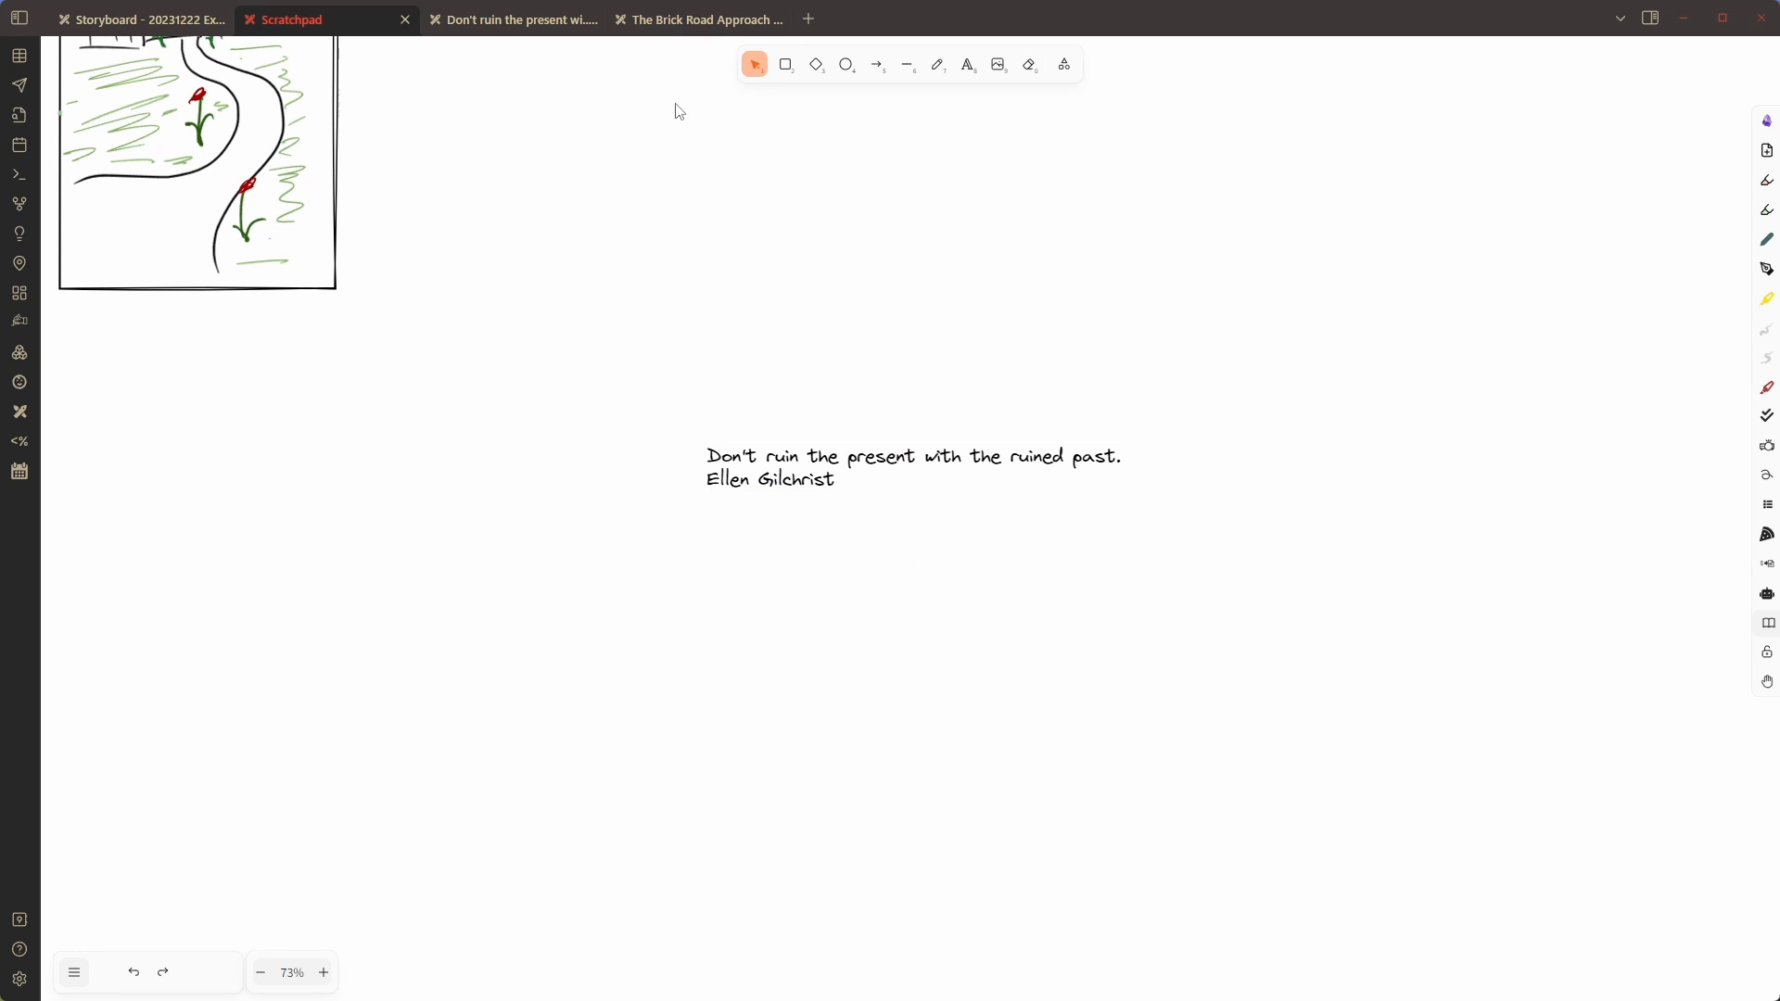
# View the finished illustration in the "Don't ruin the present" drawing, and move the quote text in Scratchpad below the house sketch
pyautogui.click(550, 25)
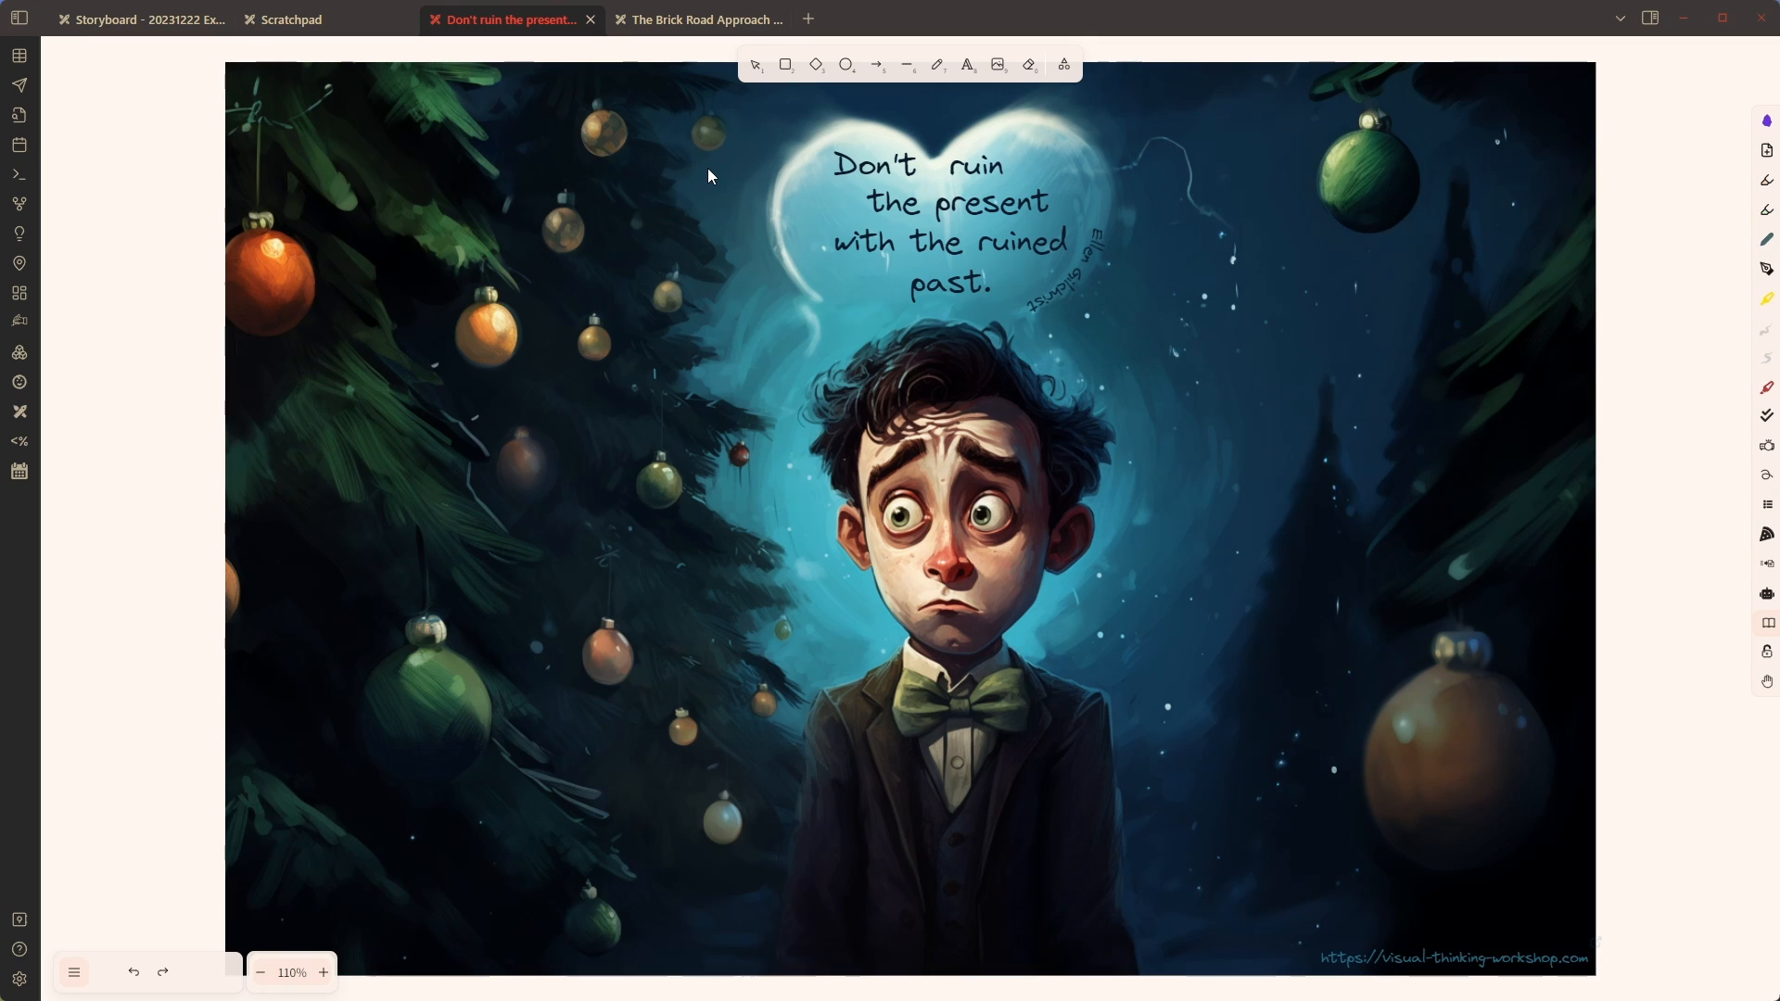
pyautogui.click(305, 22)
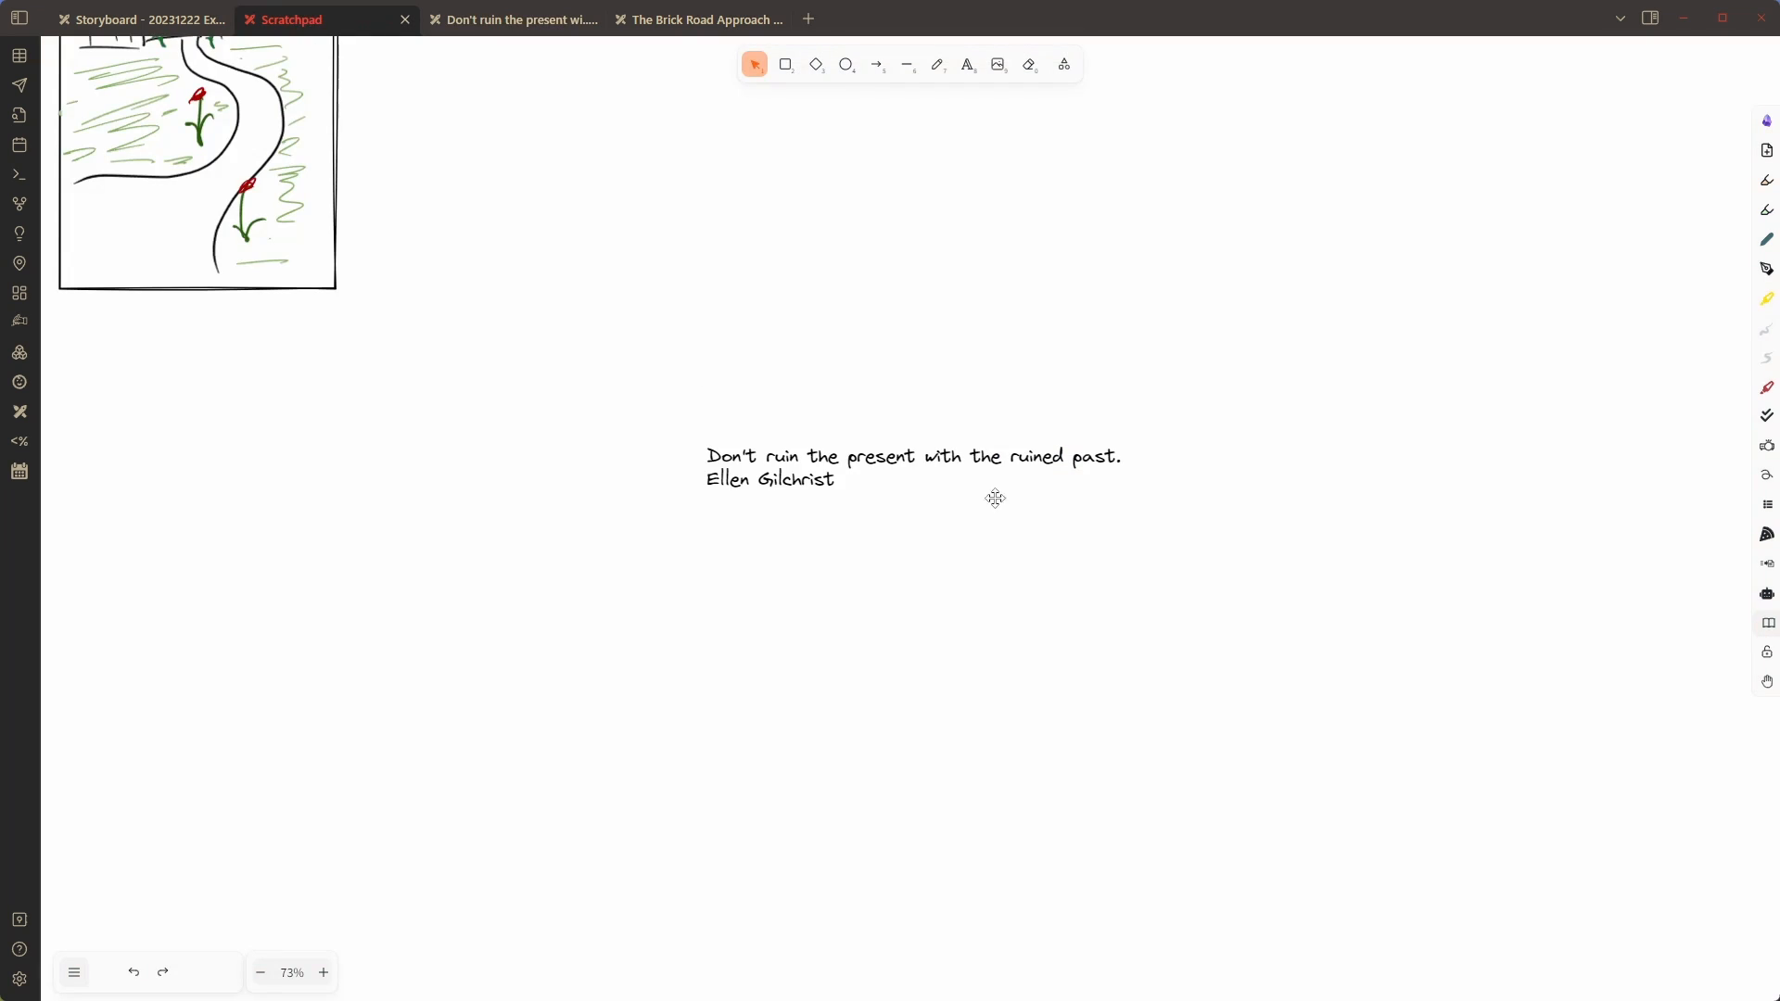
pyautogui.click(845, 456)
pyautogui.moveTo(845, 456); pyautogui.dragTo(395, 522)
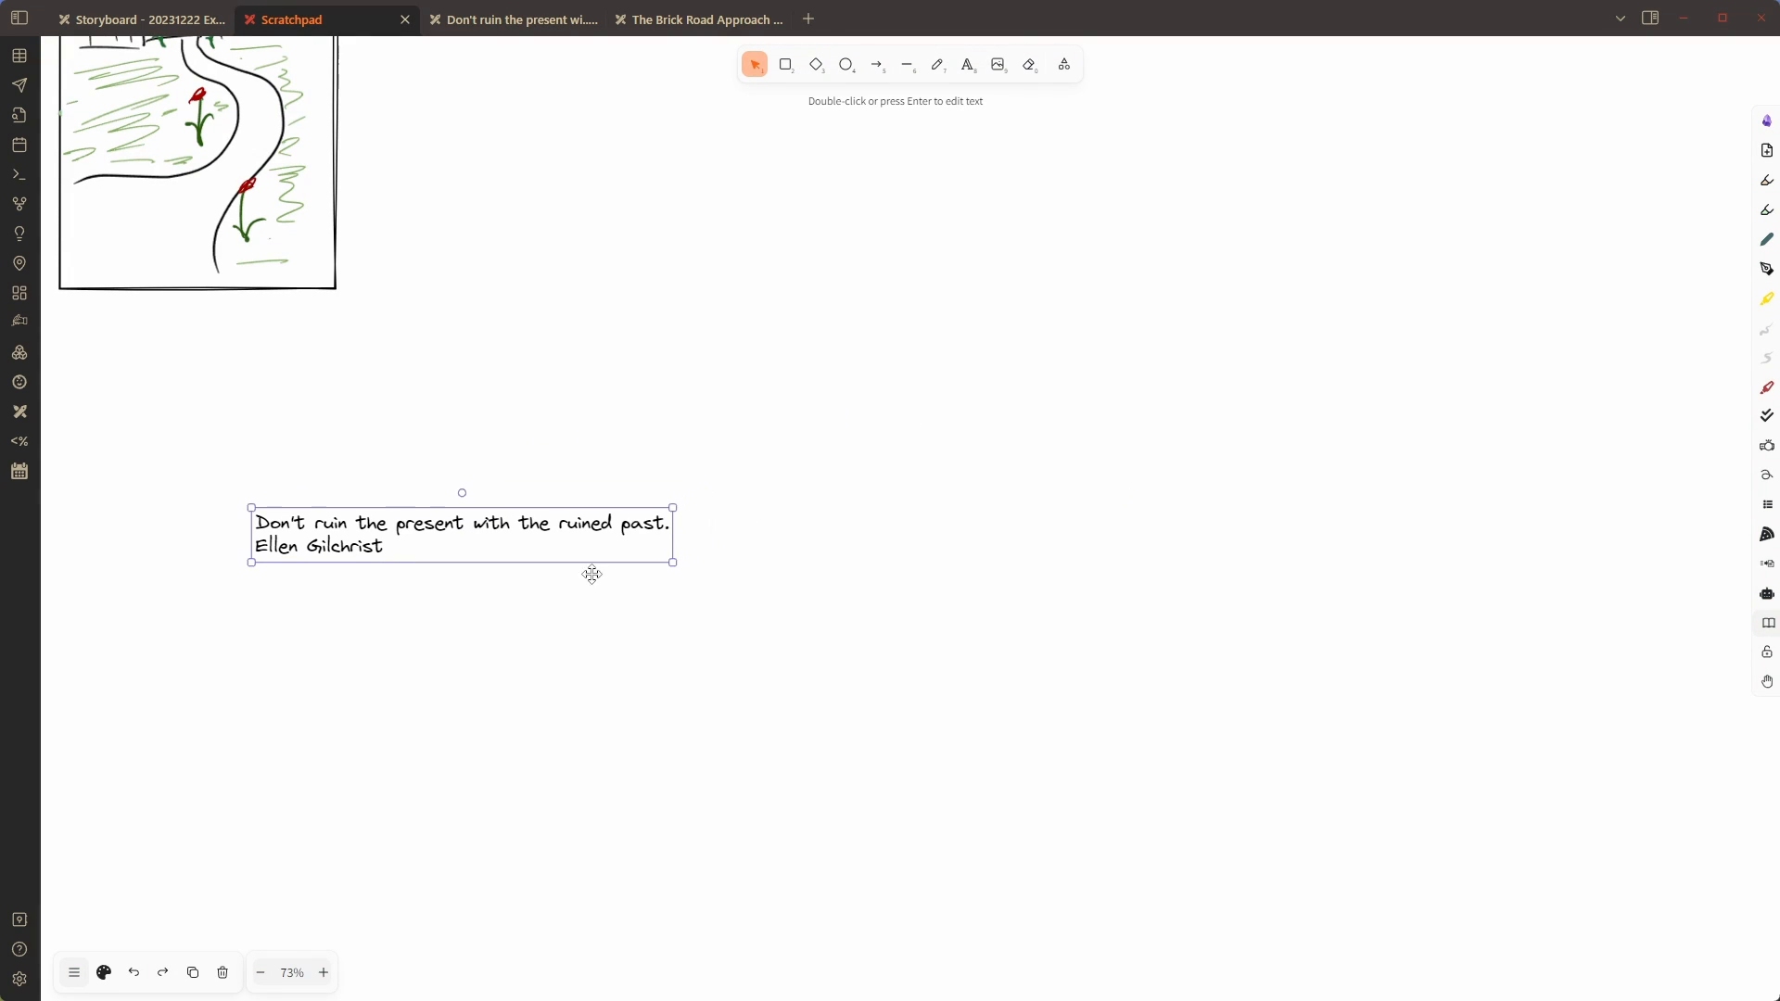
# Set the ExcaliAI action to "Generate an image to illustrate a quote" and the prompt to "Don't ruin the present with the ruined past. - Ellen Gilchrist"
pyautogui.click(1767, 594)
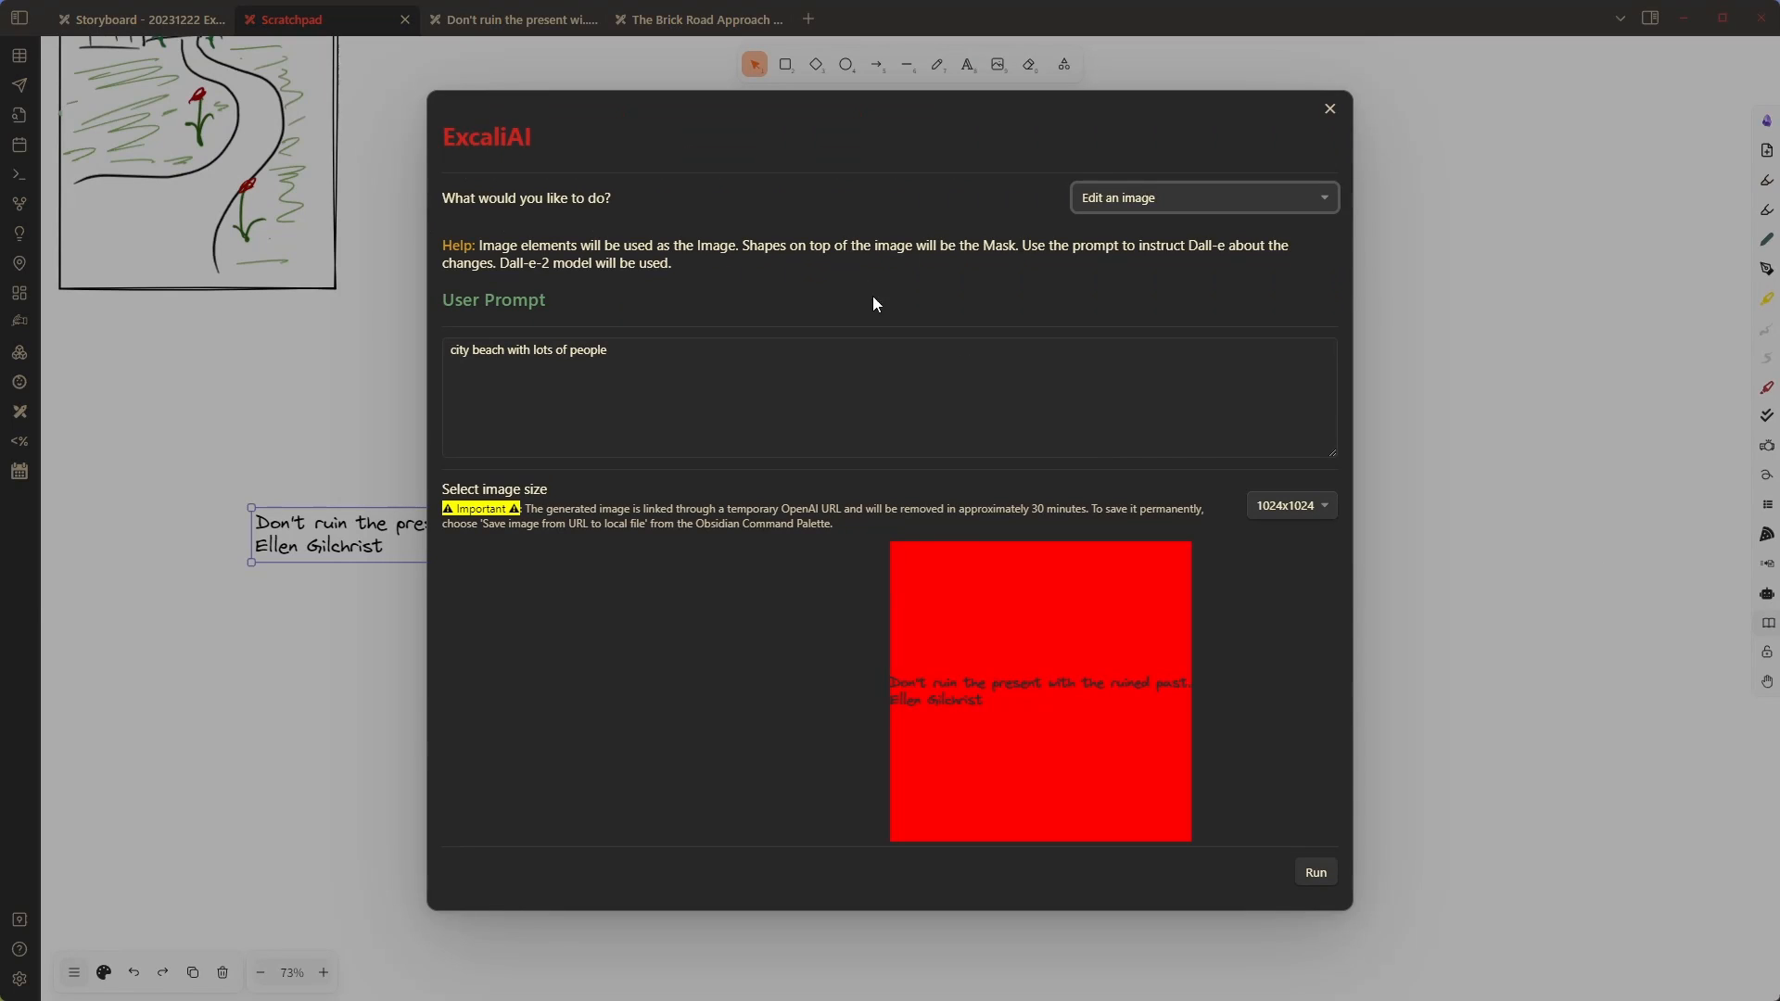
pyautogui.click(1118, 202)
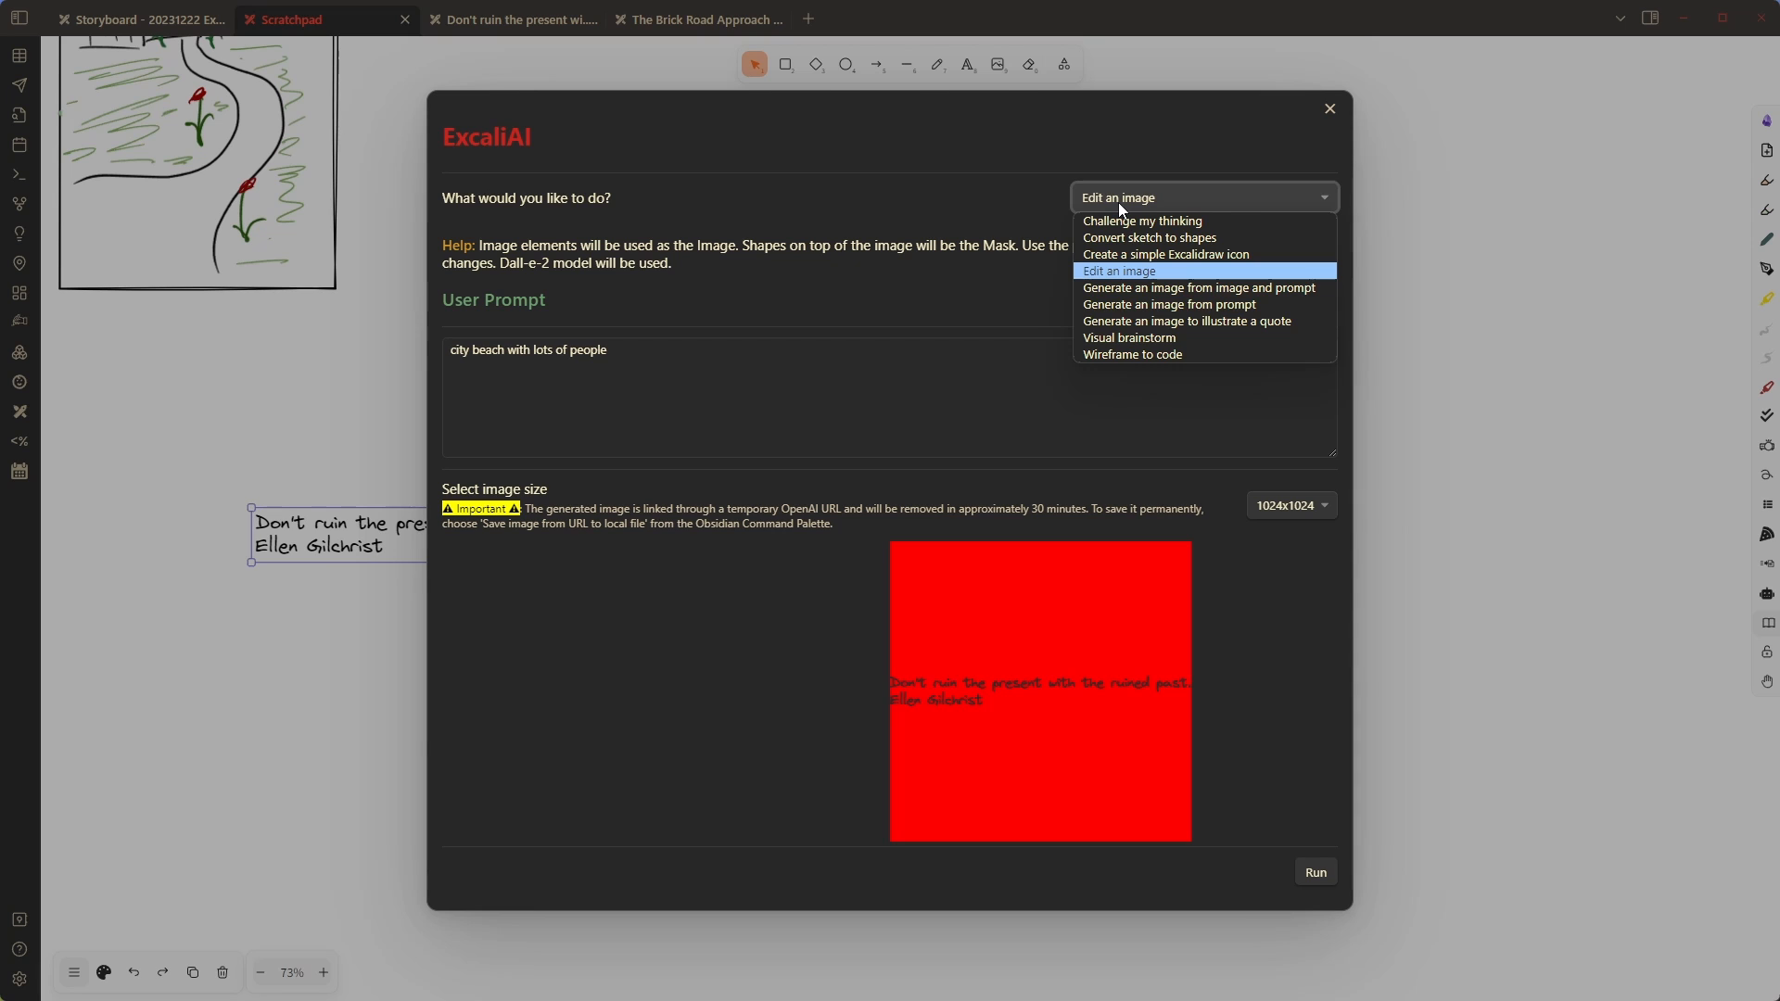
pyautogui.click(1203, 324)
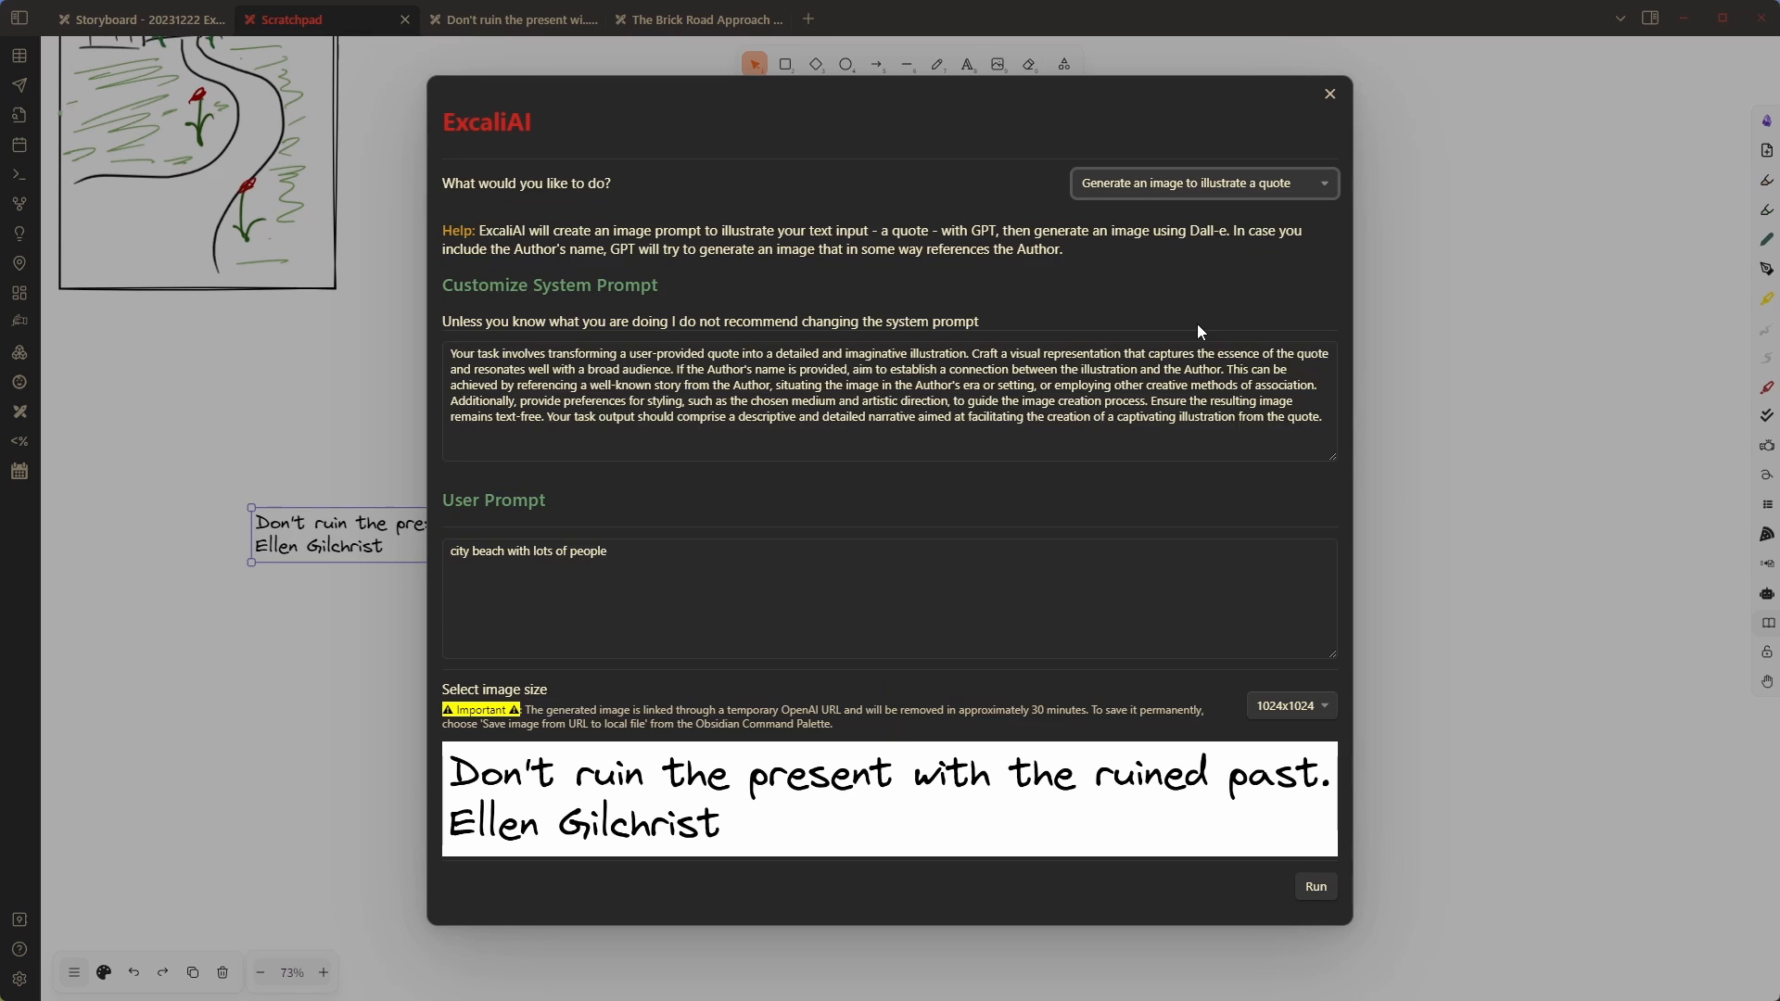
pyautogui.moveTo(599, 582); pyautogui.dragTo(237, 543)
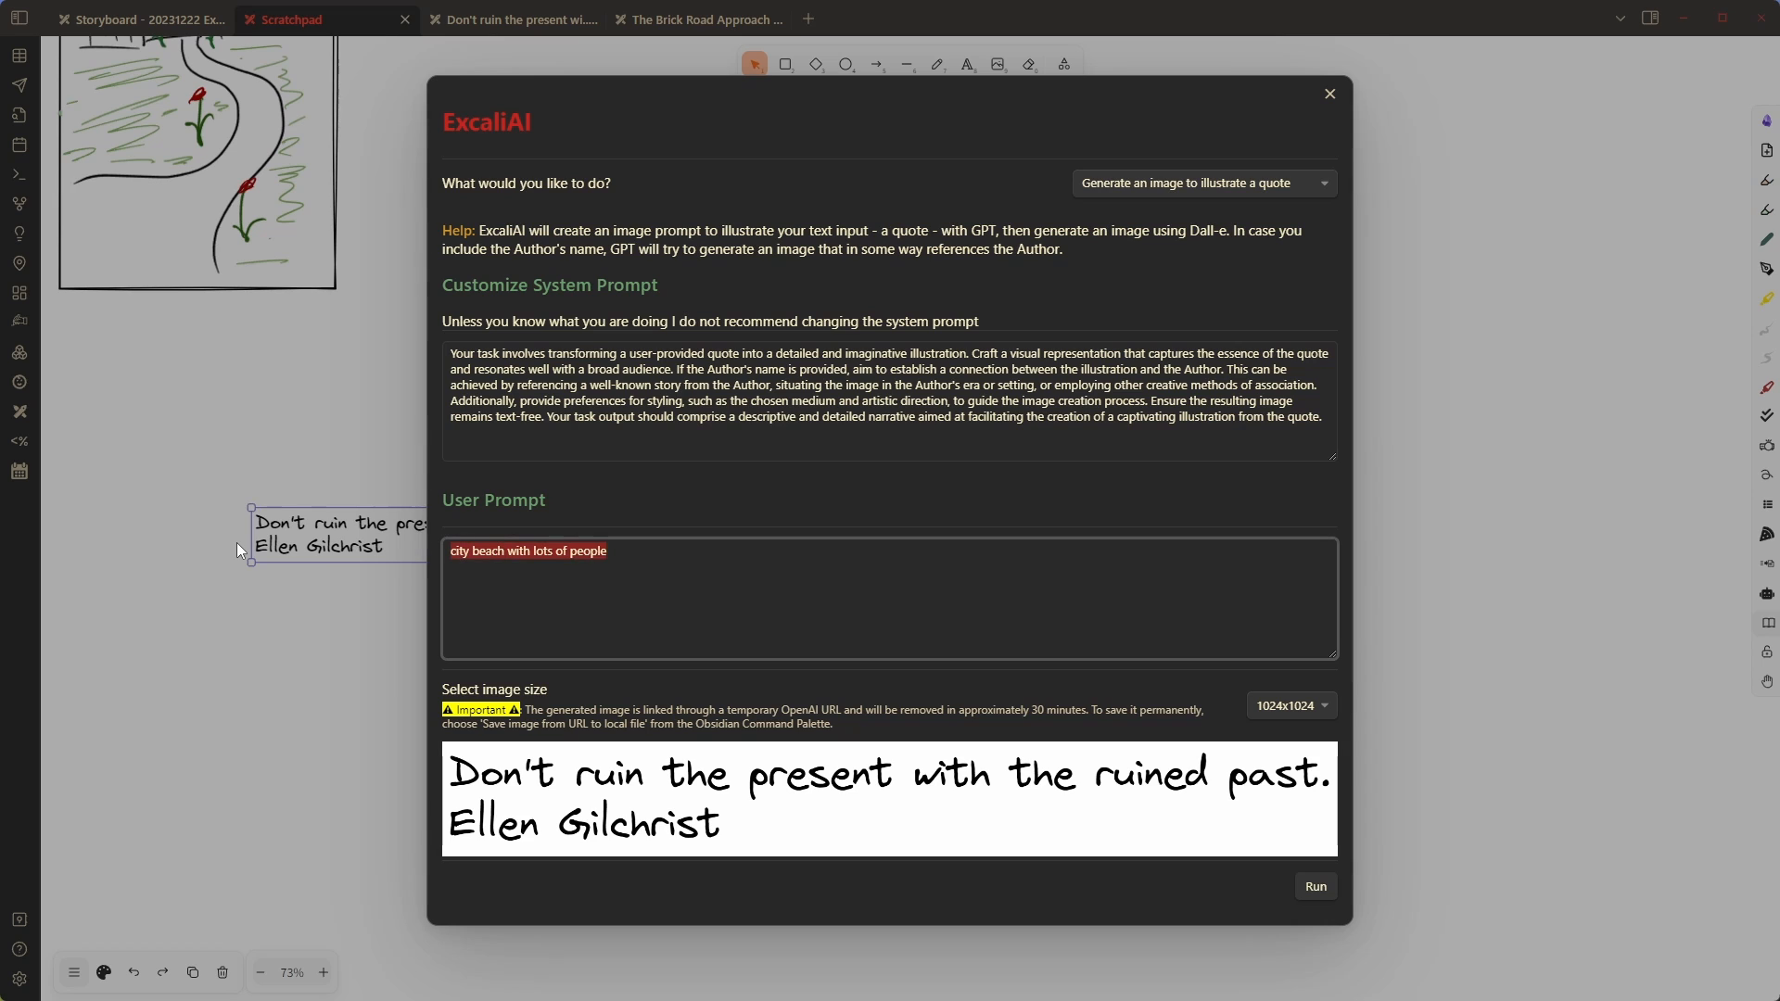
pyautogui.hotkey('ctrl', 'v')
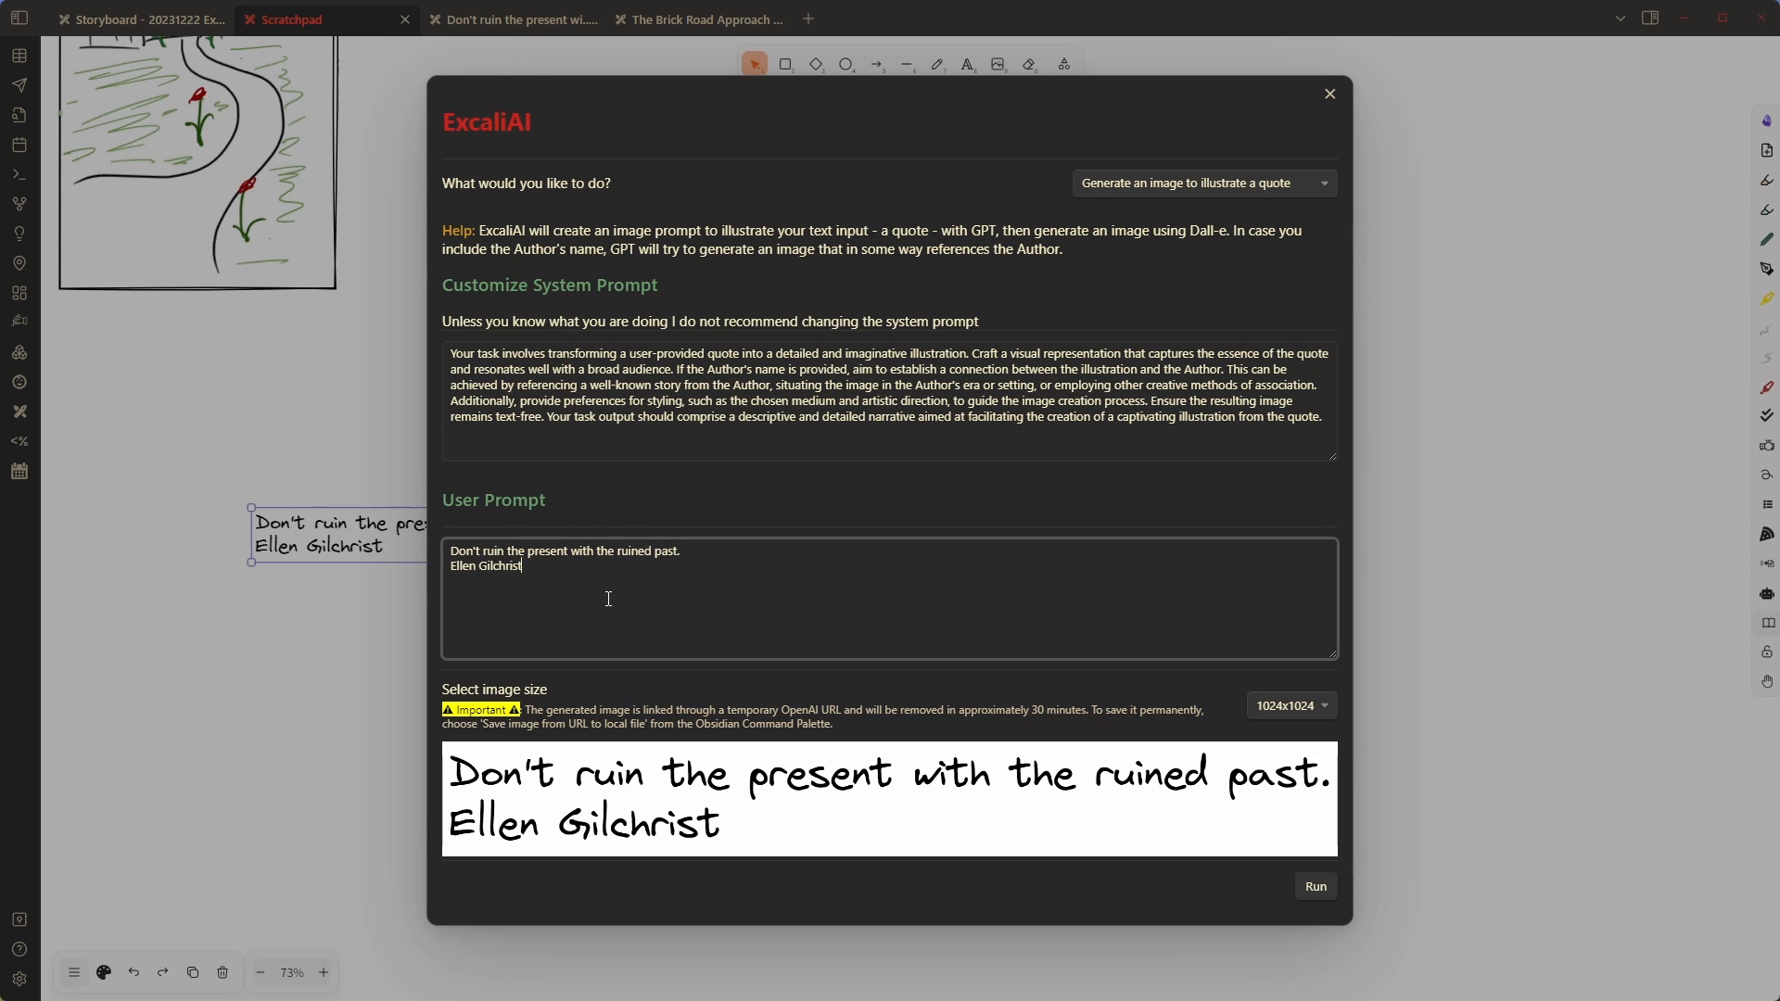
pyautogui.press('BackSpace')
pyautogui.write('- Ellen Gilchrist')
pyautogui.click(1330, 94)
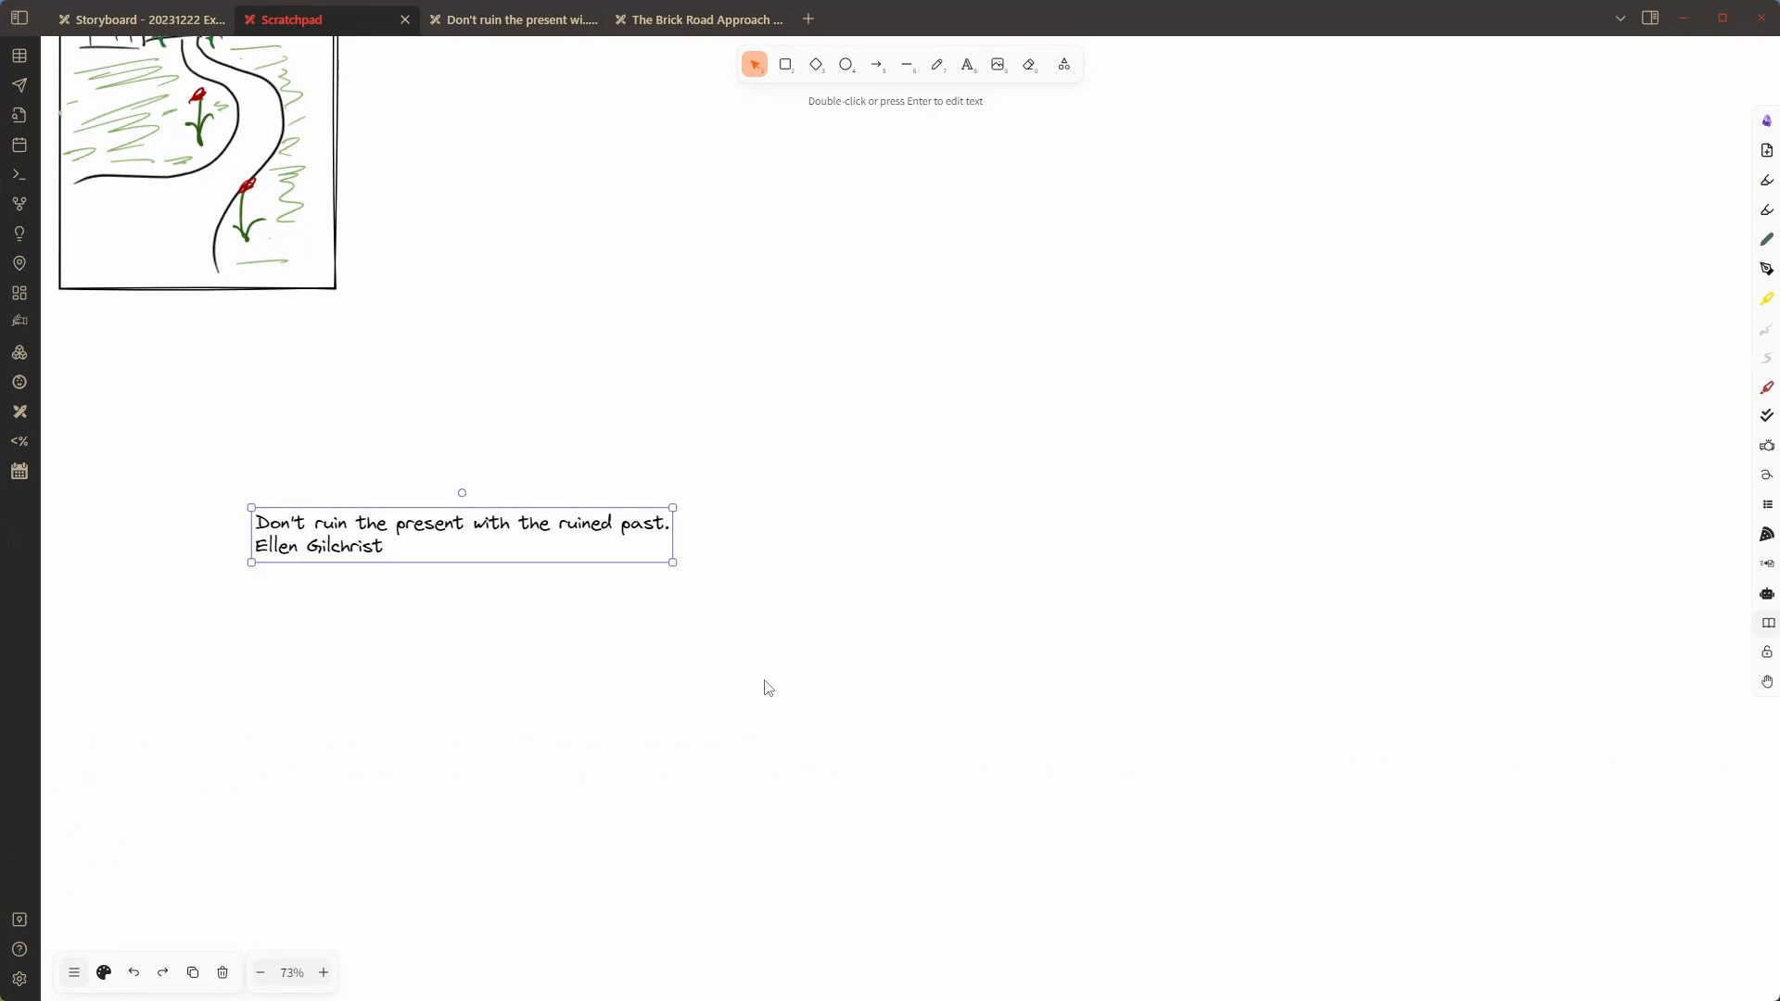
# Deselect the quote text, reopen ExcaliAI with no canvas elements selected, and examine the system prompt for illustrating a quote
pyautogui.click(766, 683)
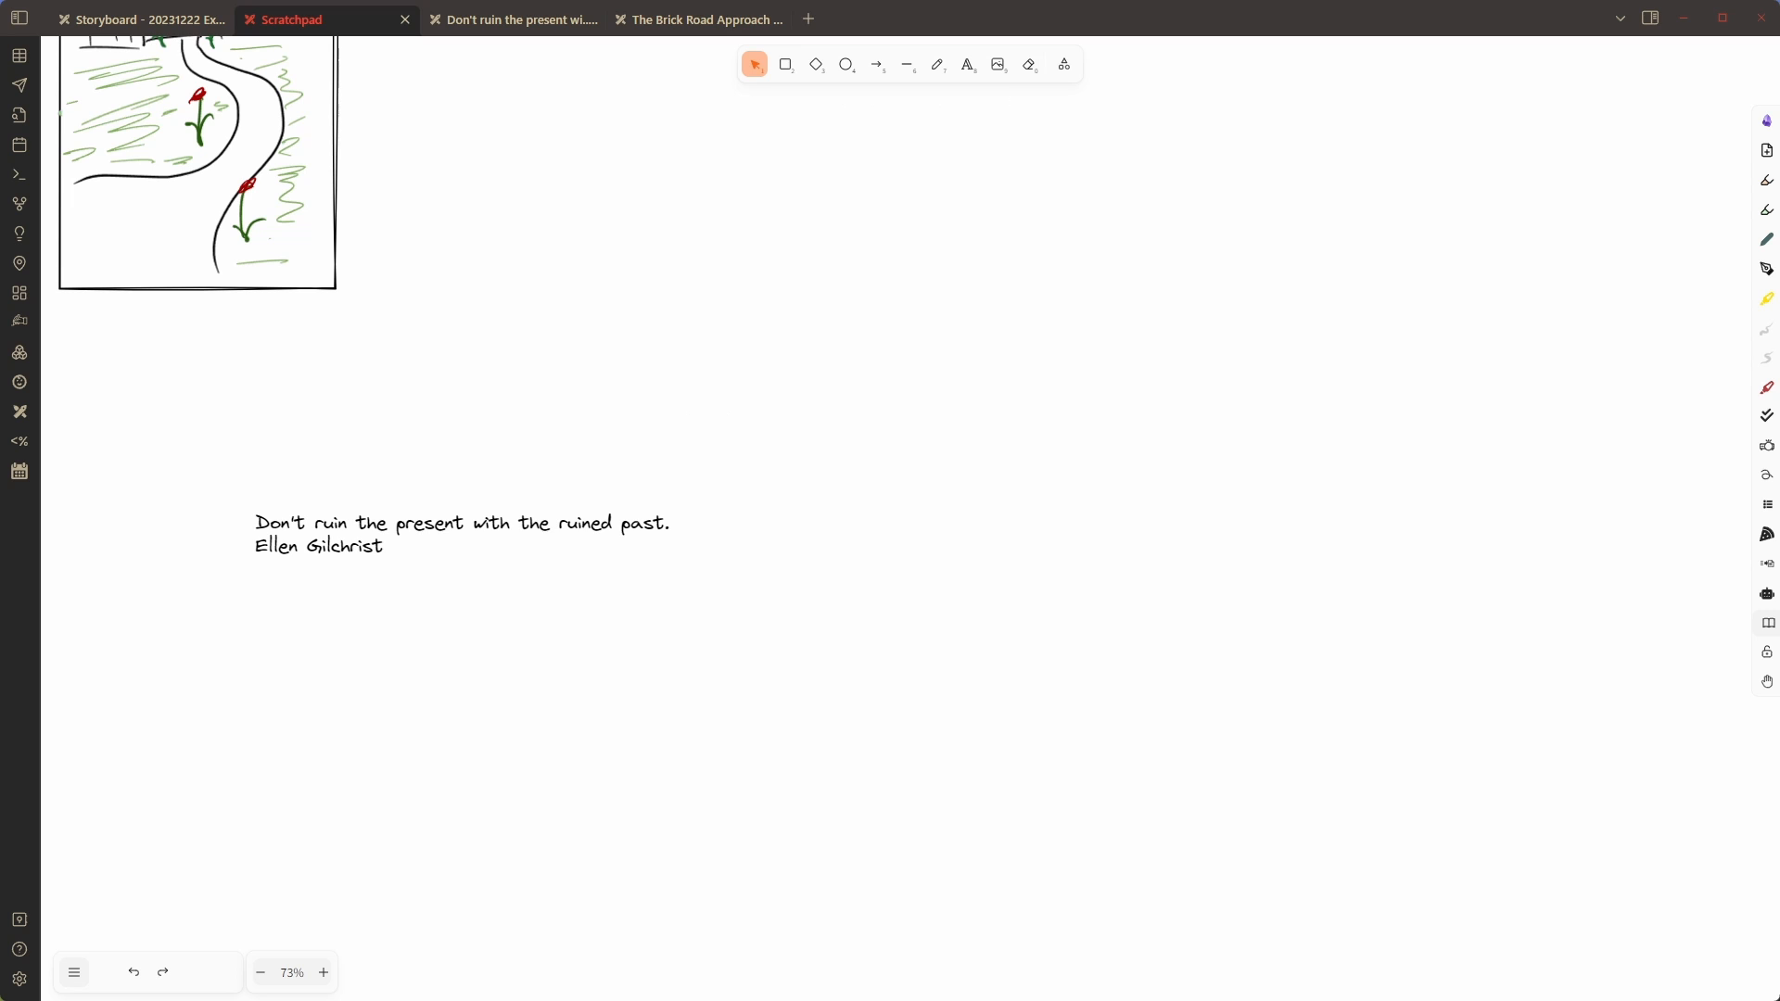
pyautogui.click(1767, 593)
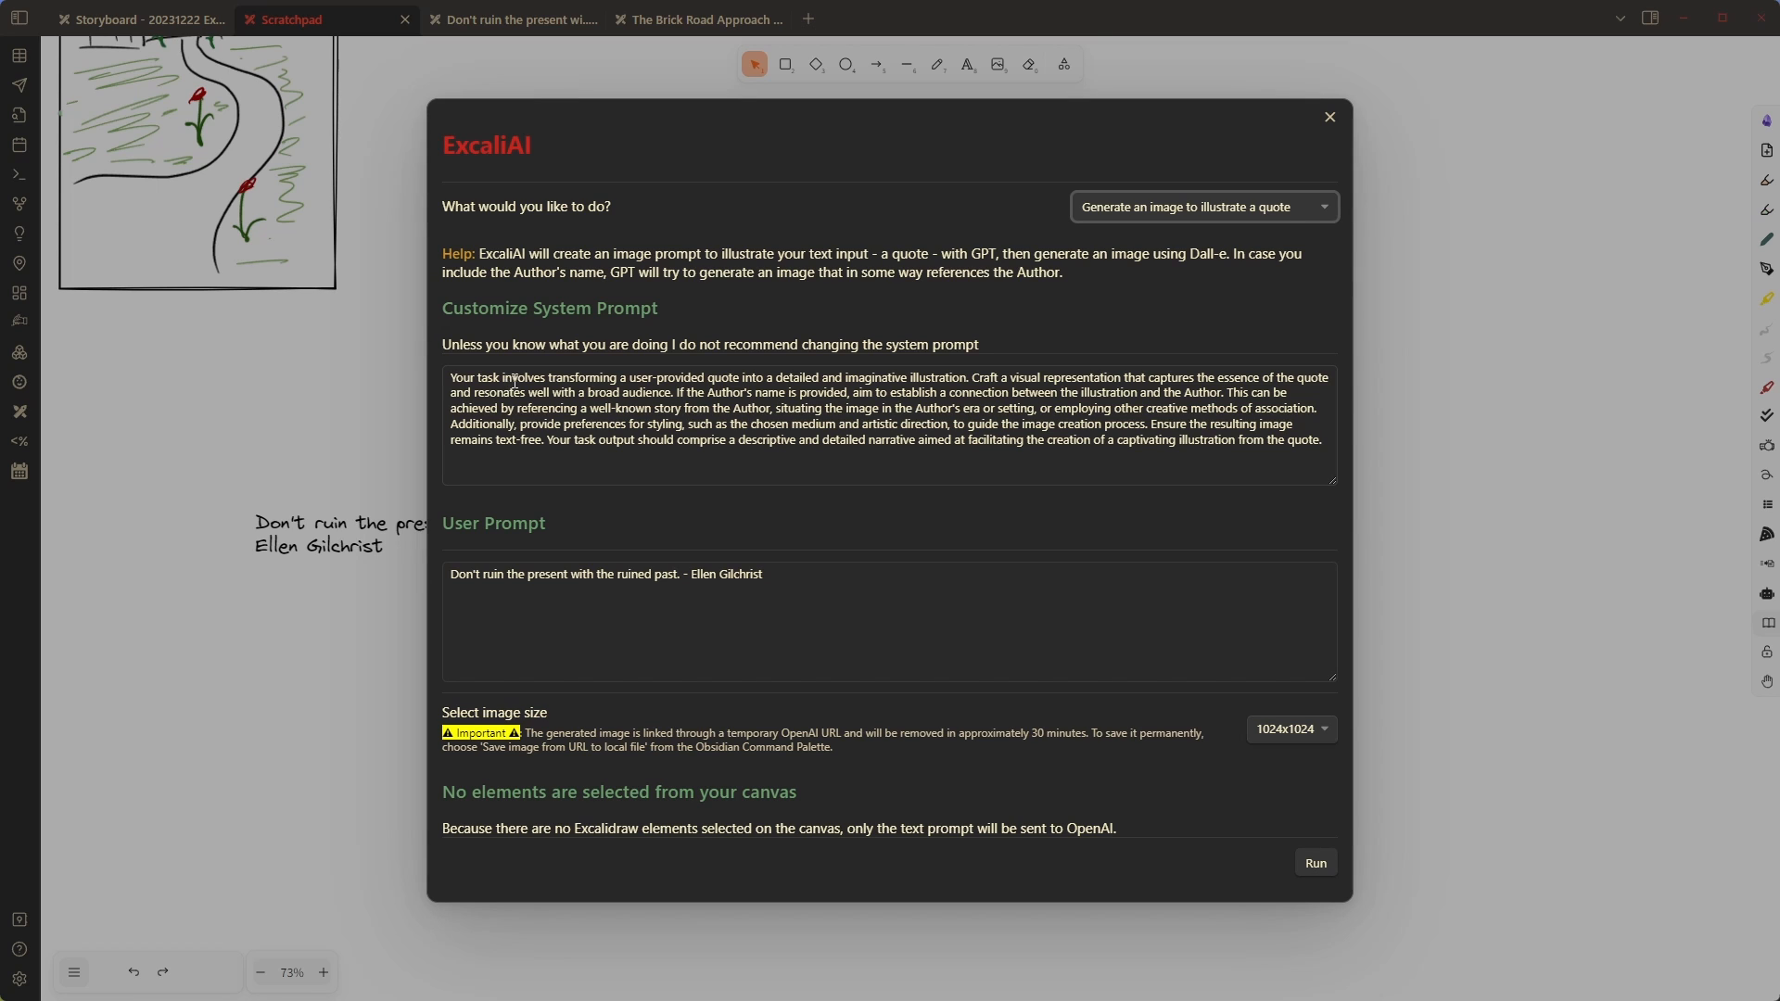
pyautogui.moveTo(512, 382); pyautogui.dragTo(931, 435)
pyautogui.click(1102, 444)
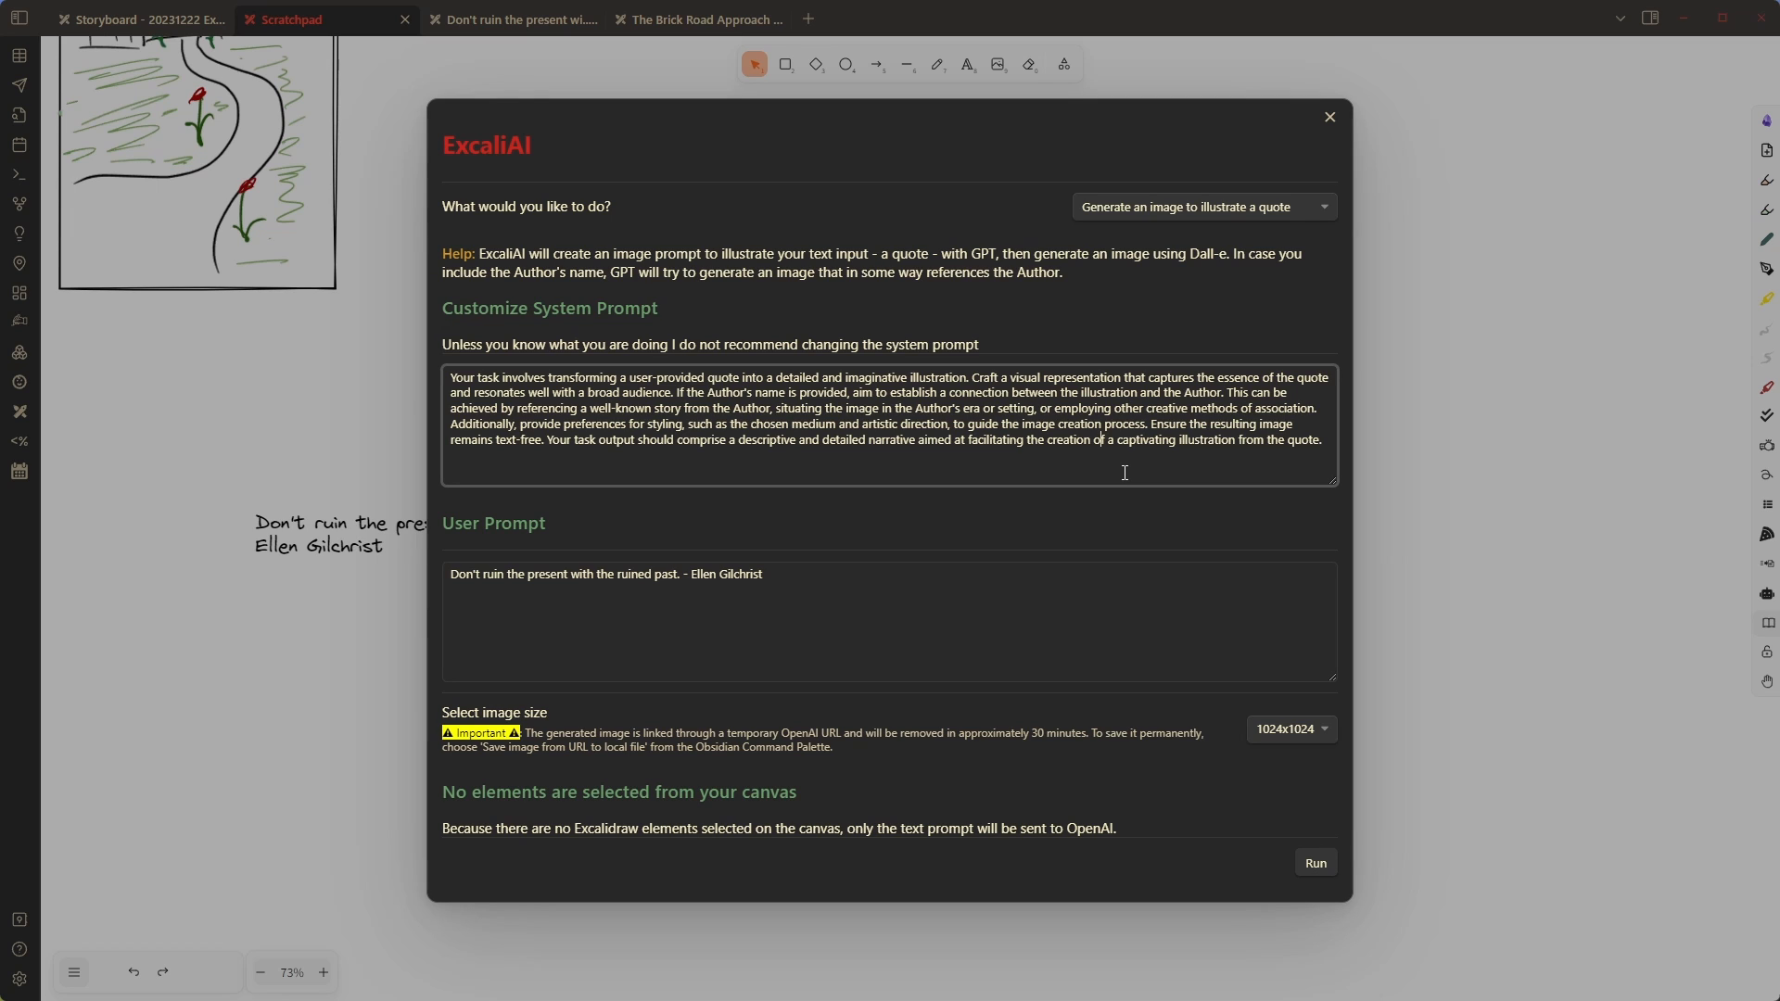
# Set the image size to 1792x1024 and run ExcaliAI to illustrate the quote
pyautogui.click(892, 607)
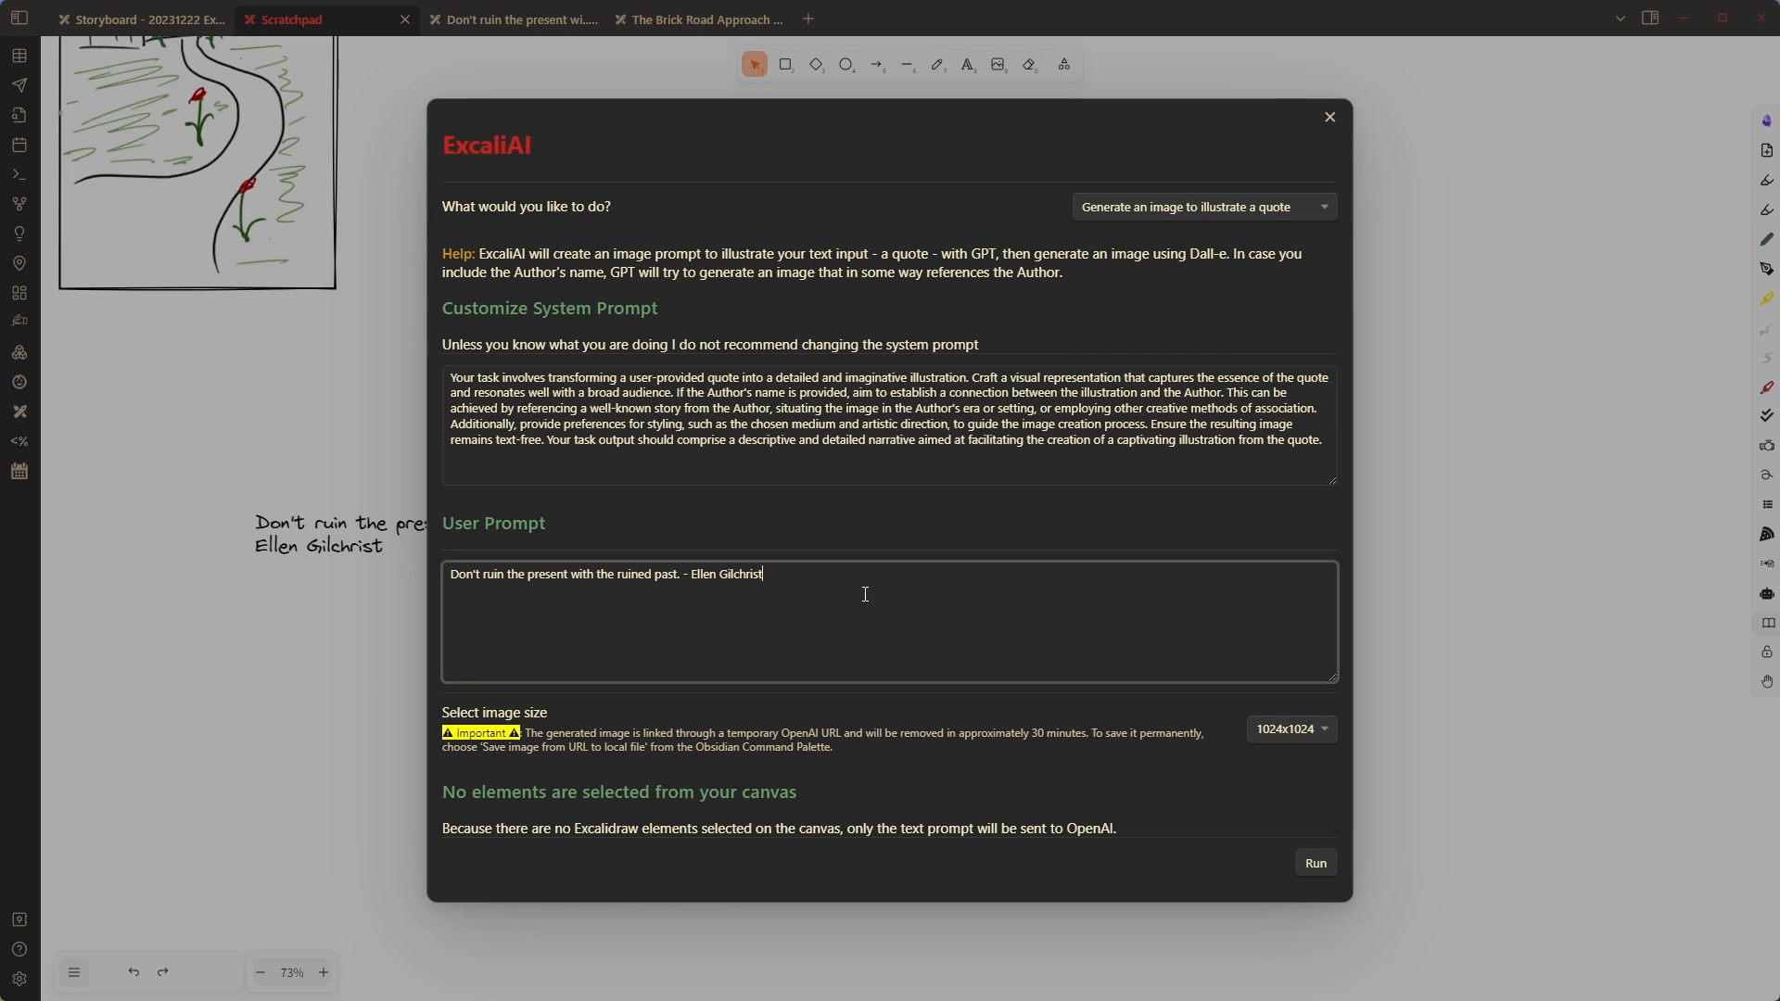
pyautogui.click(1292, 731)
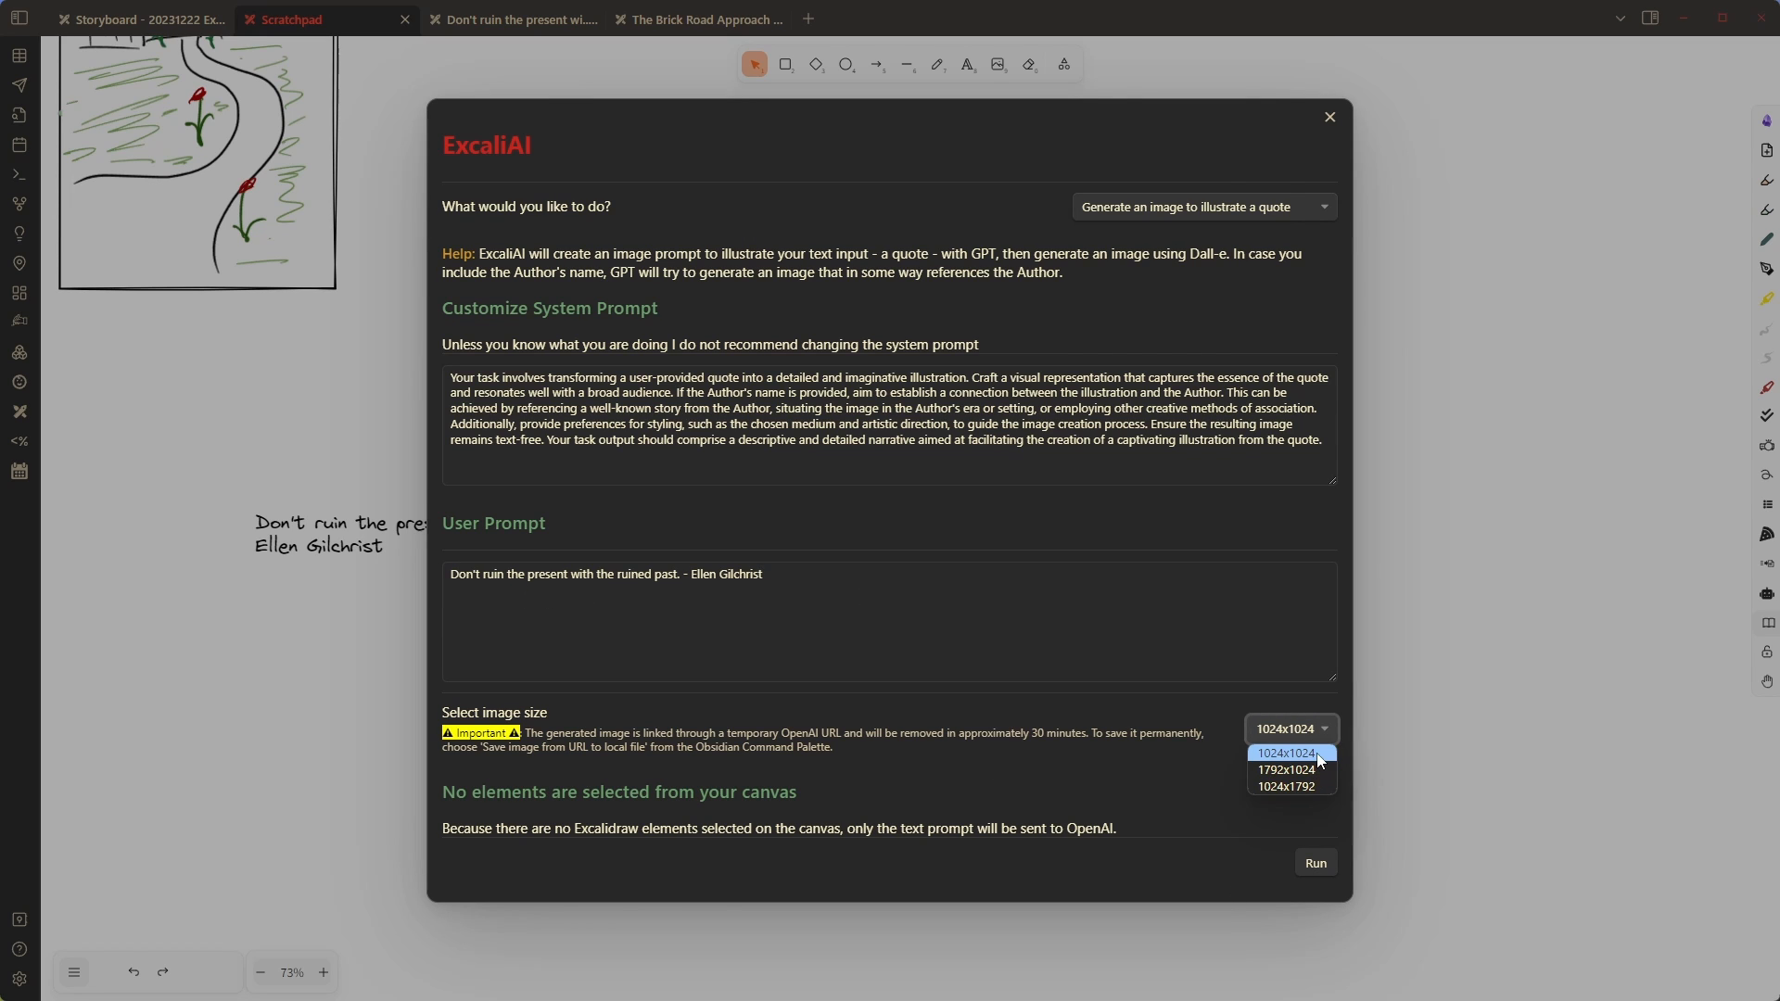
pyautogui.click(1325, 770)
pyautogui.click(1327, 868)
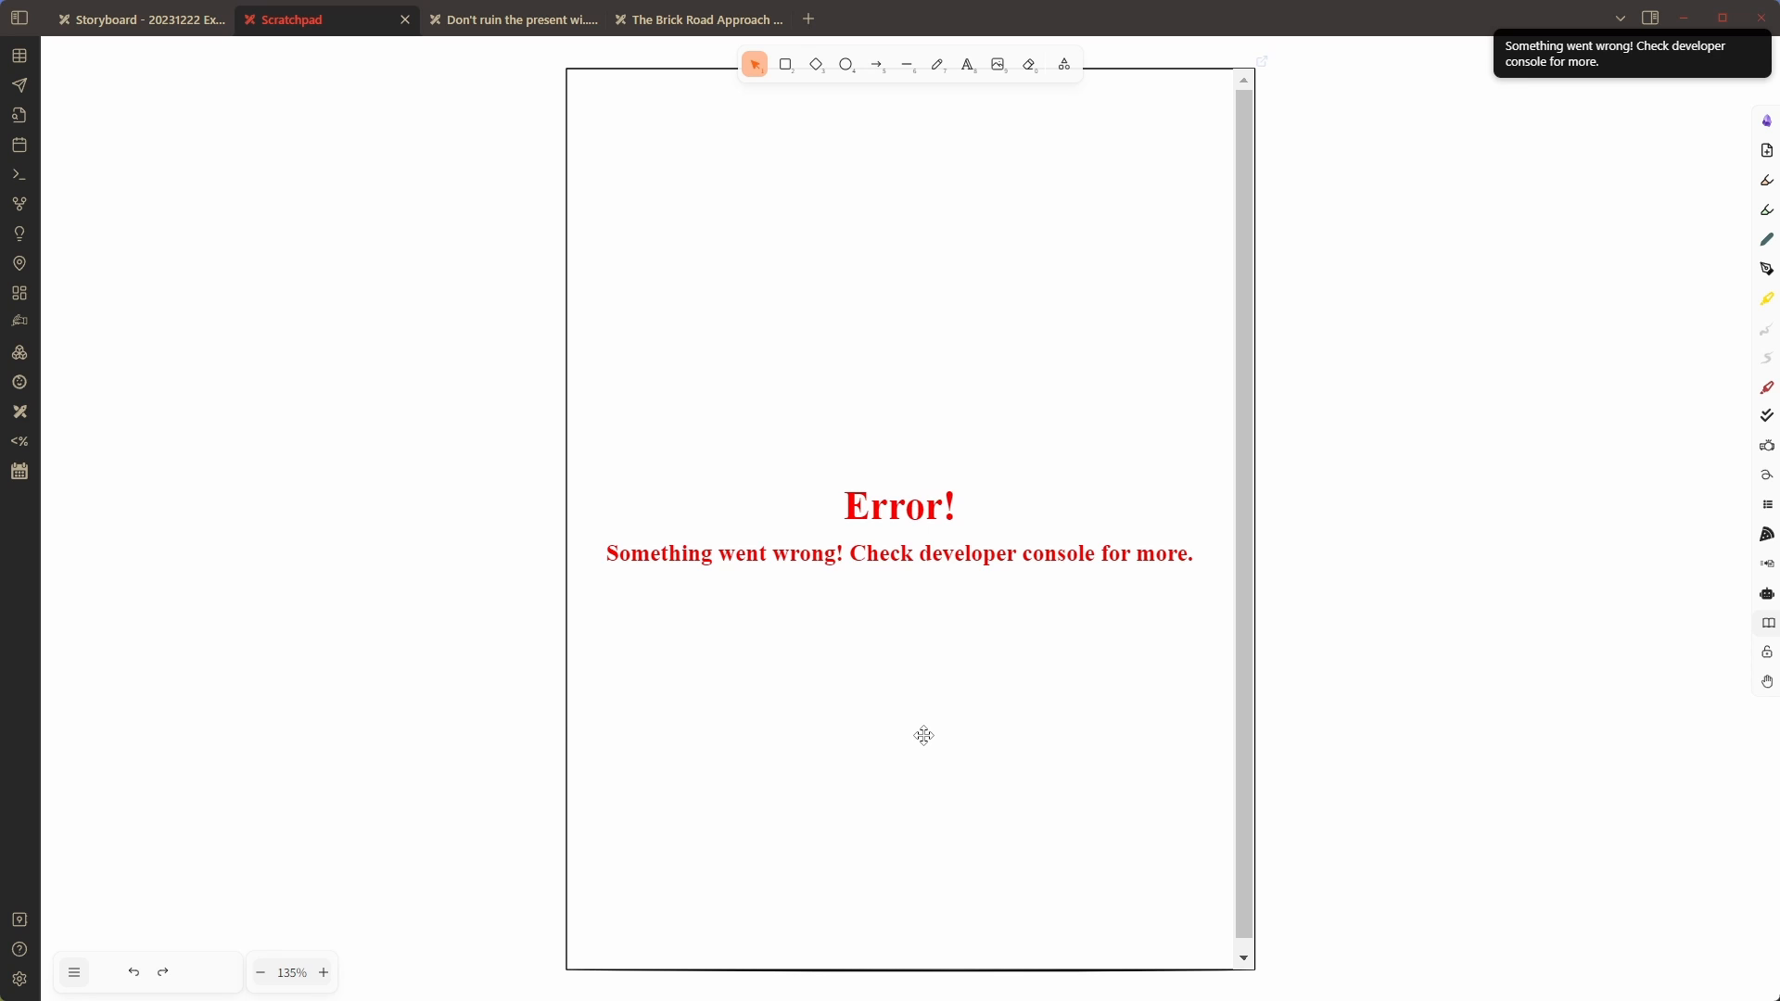
# Delete the error frame from the canvas and rerun the ExcaliAI quote illustration with the same settings
pyautogui.click(1166, 536)
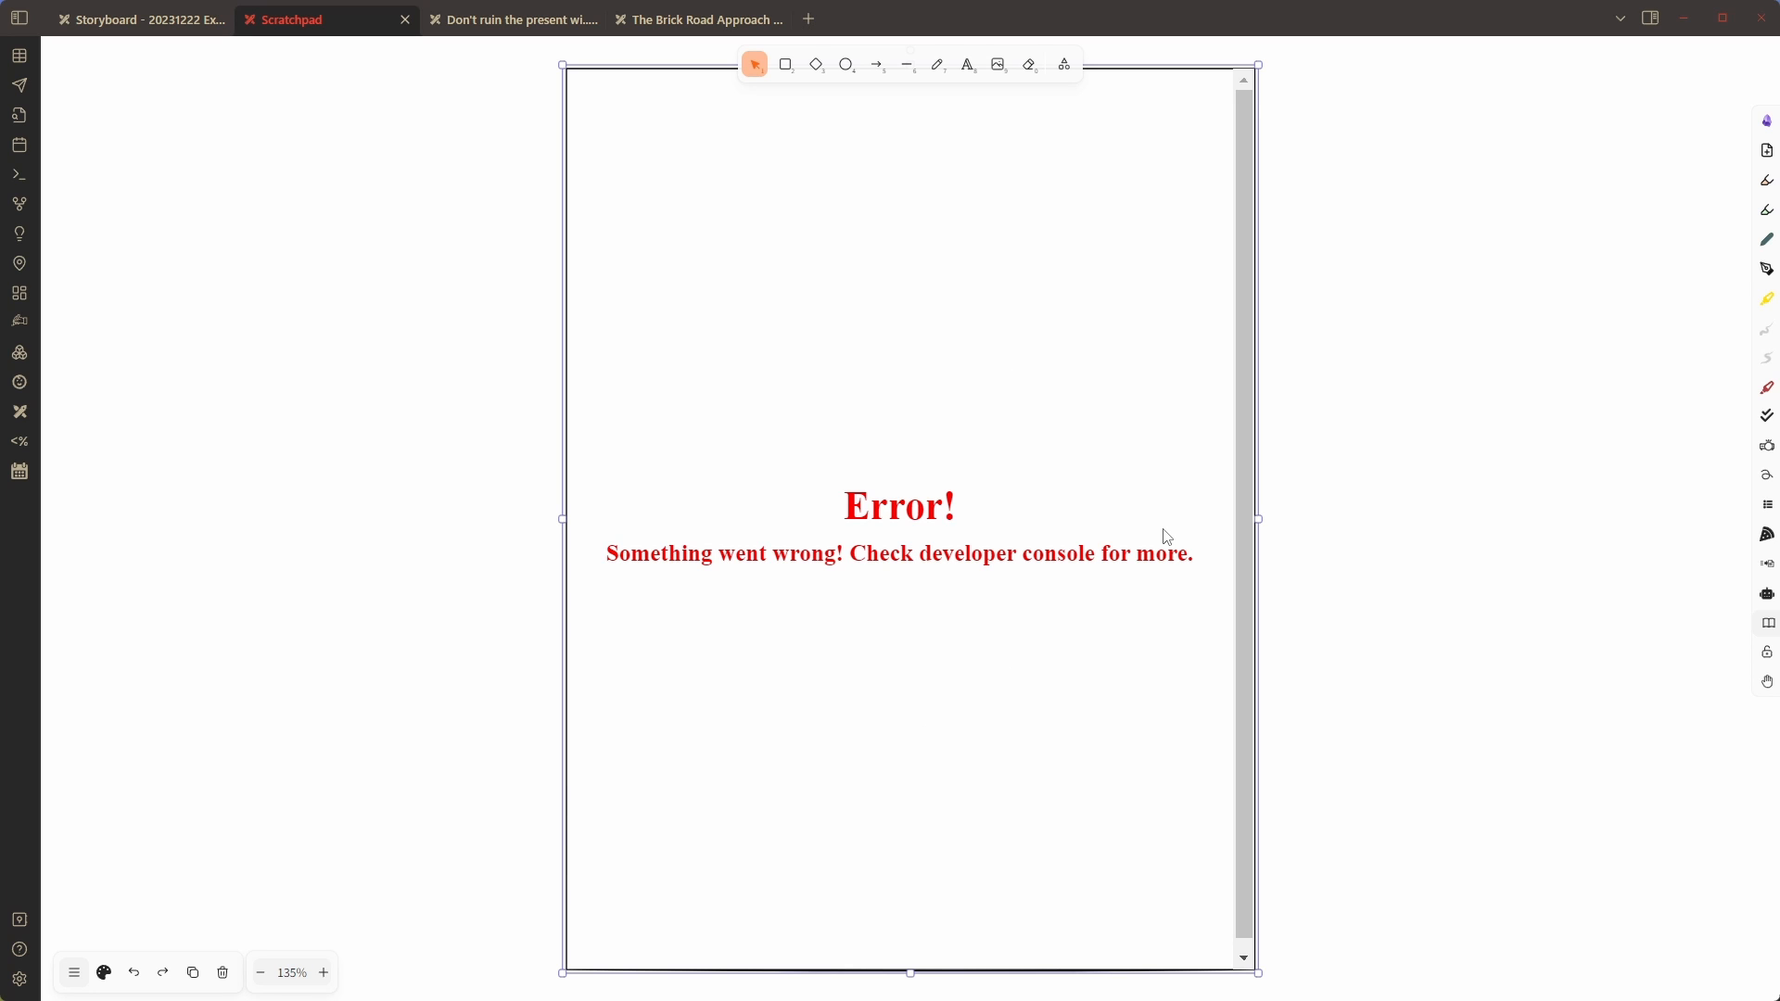
pyautogui.press('Delete')
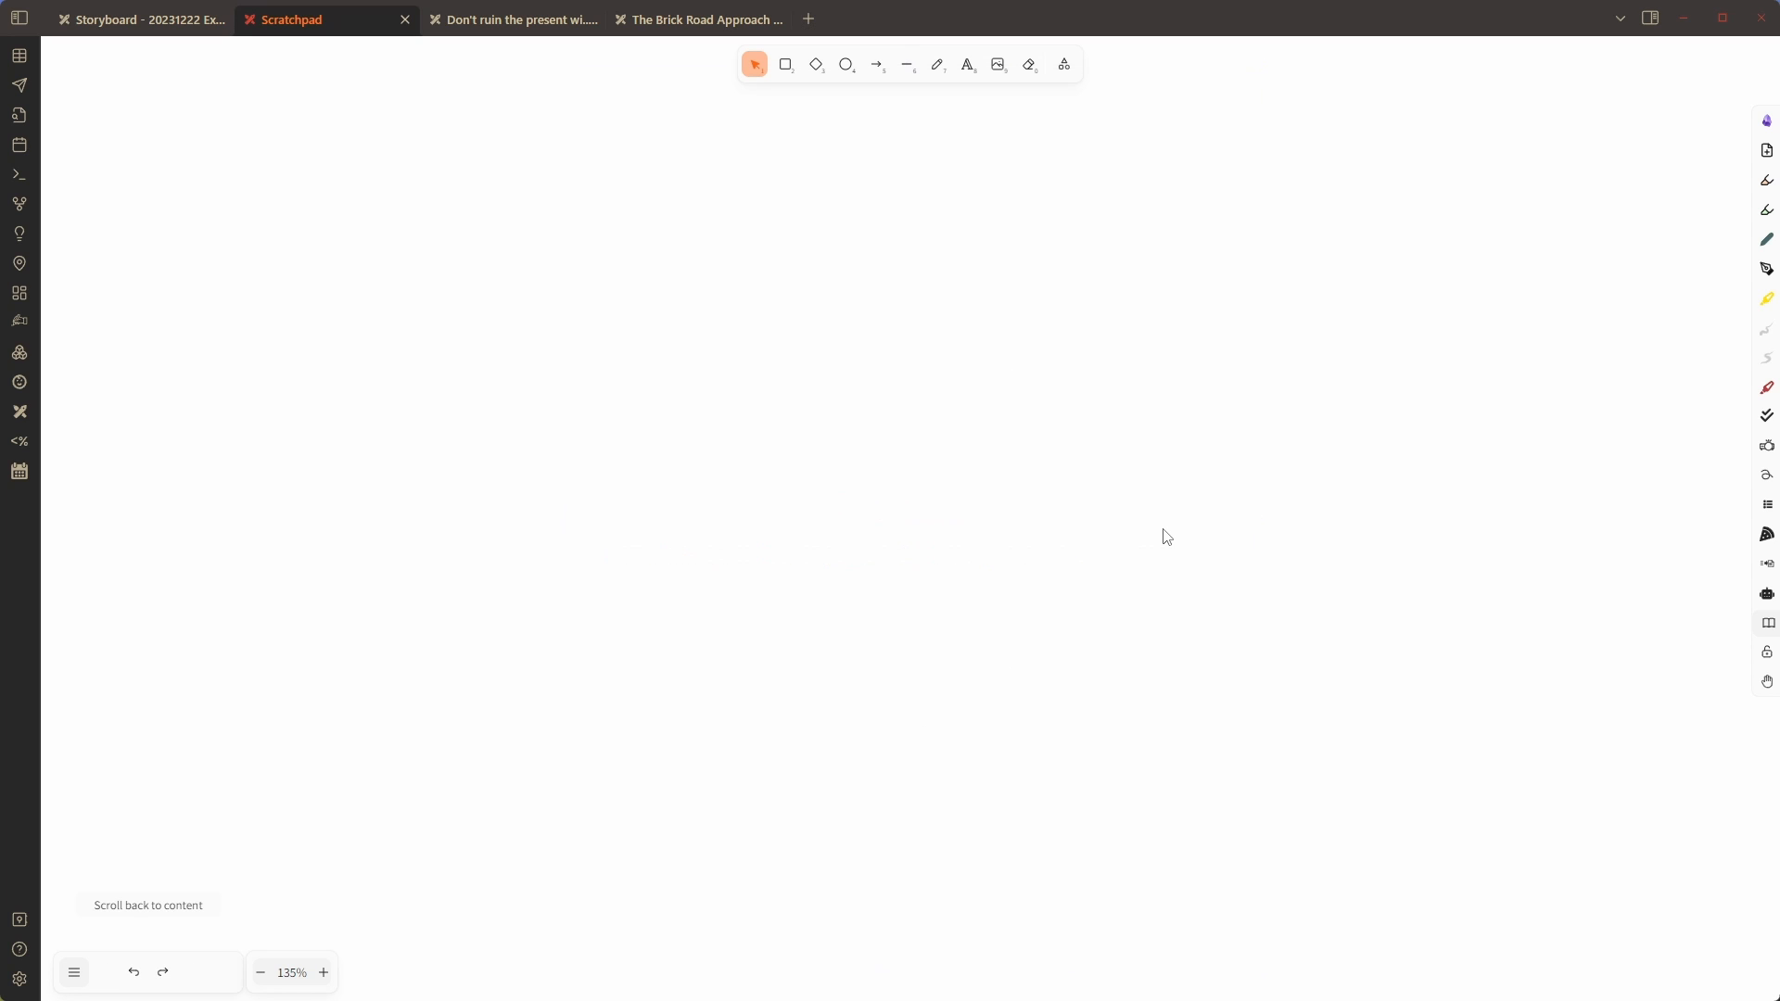
pyautogui.click(1767, 593)
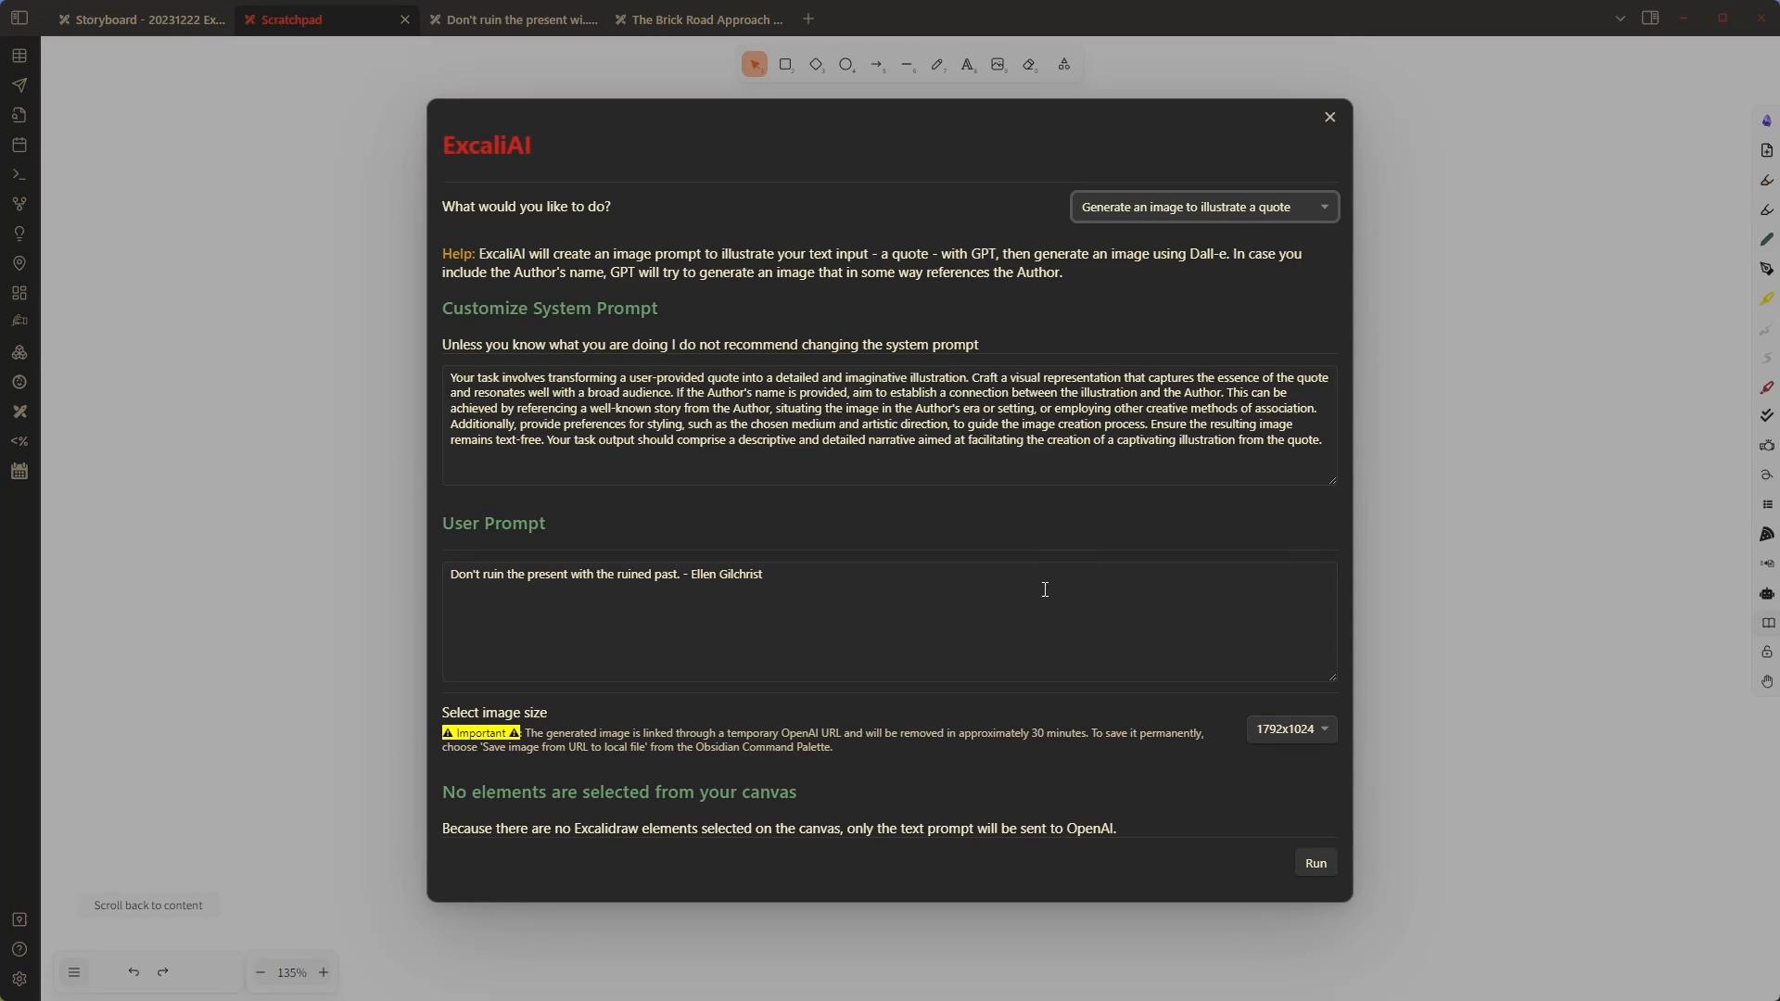
pyautogui.click(1314, 863)
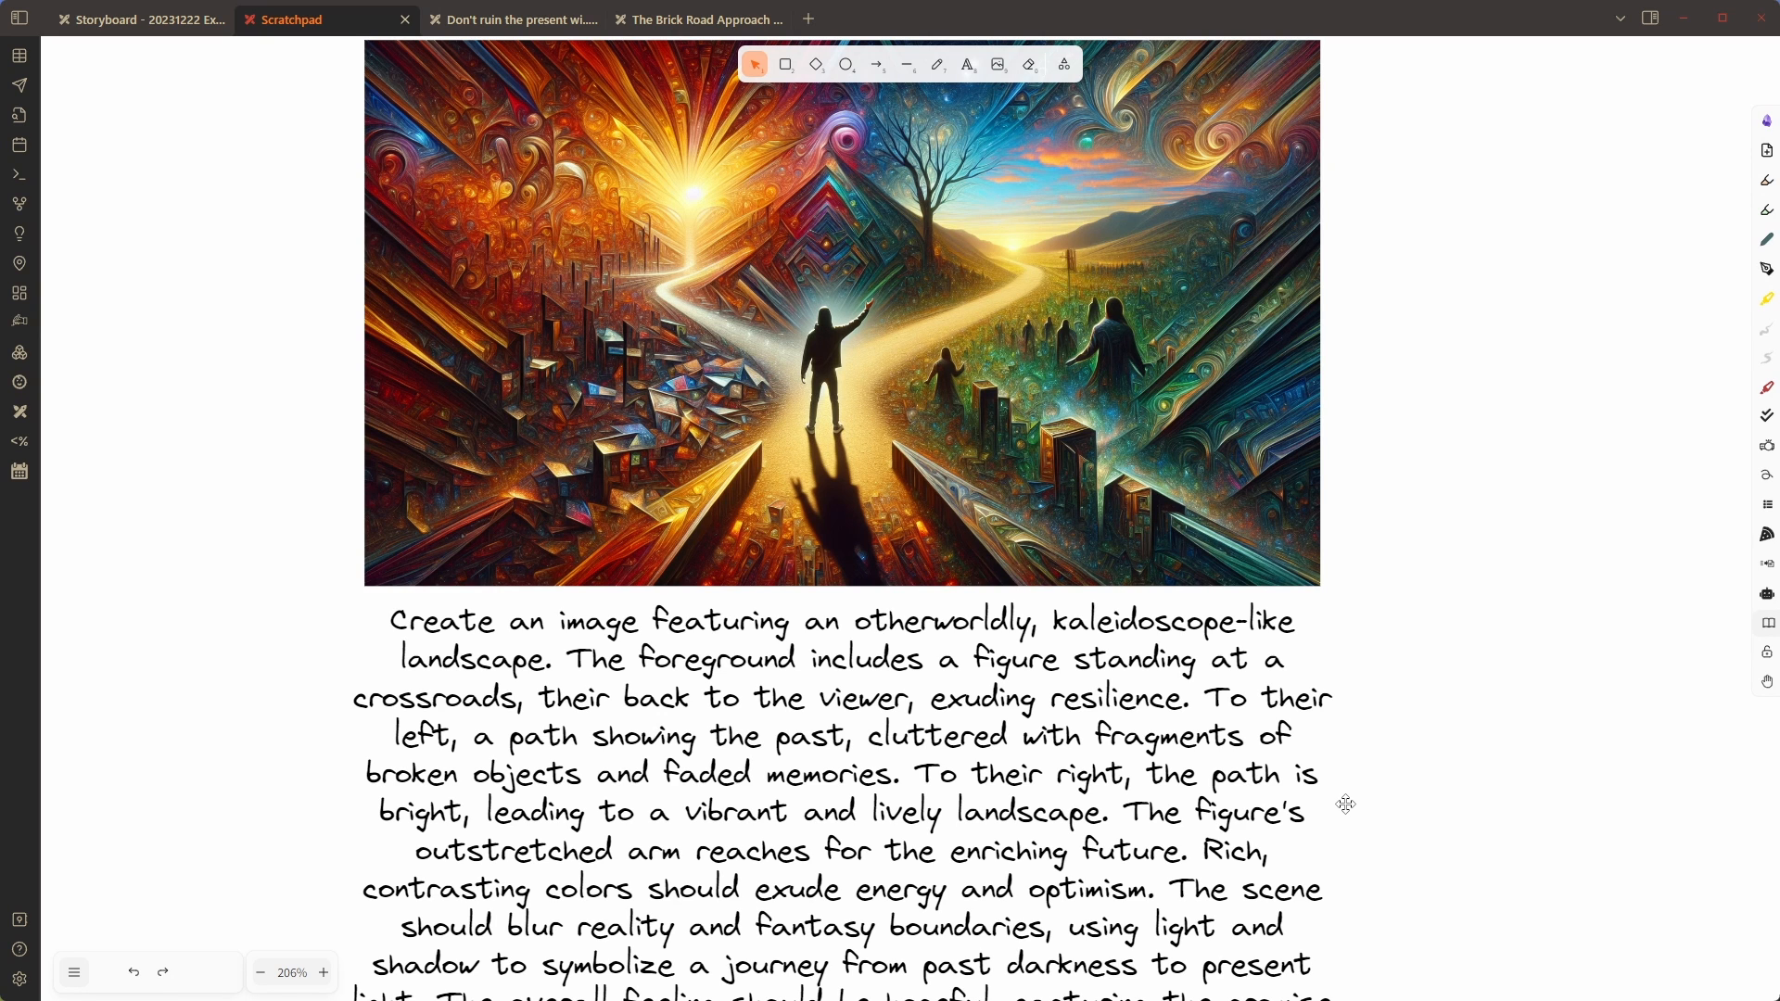
# Examine the generated crossroads illustration, the image prompt beneath it, and the original quote text on the canvas
pyautogui.click(1299, 784)
pyautogui.scroll(-4, 1386, 782)
pyautogui.scroll(-7, 1298, 380)
pyautogui.scroll(3, 1249, 378)
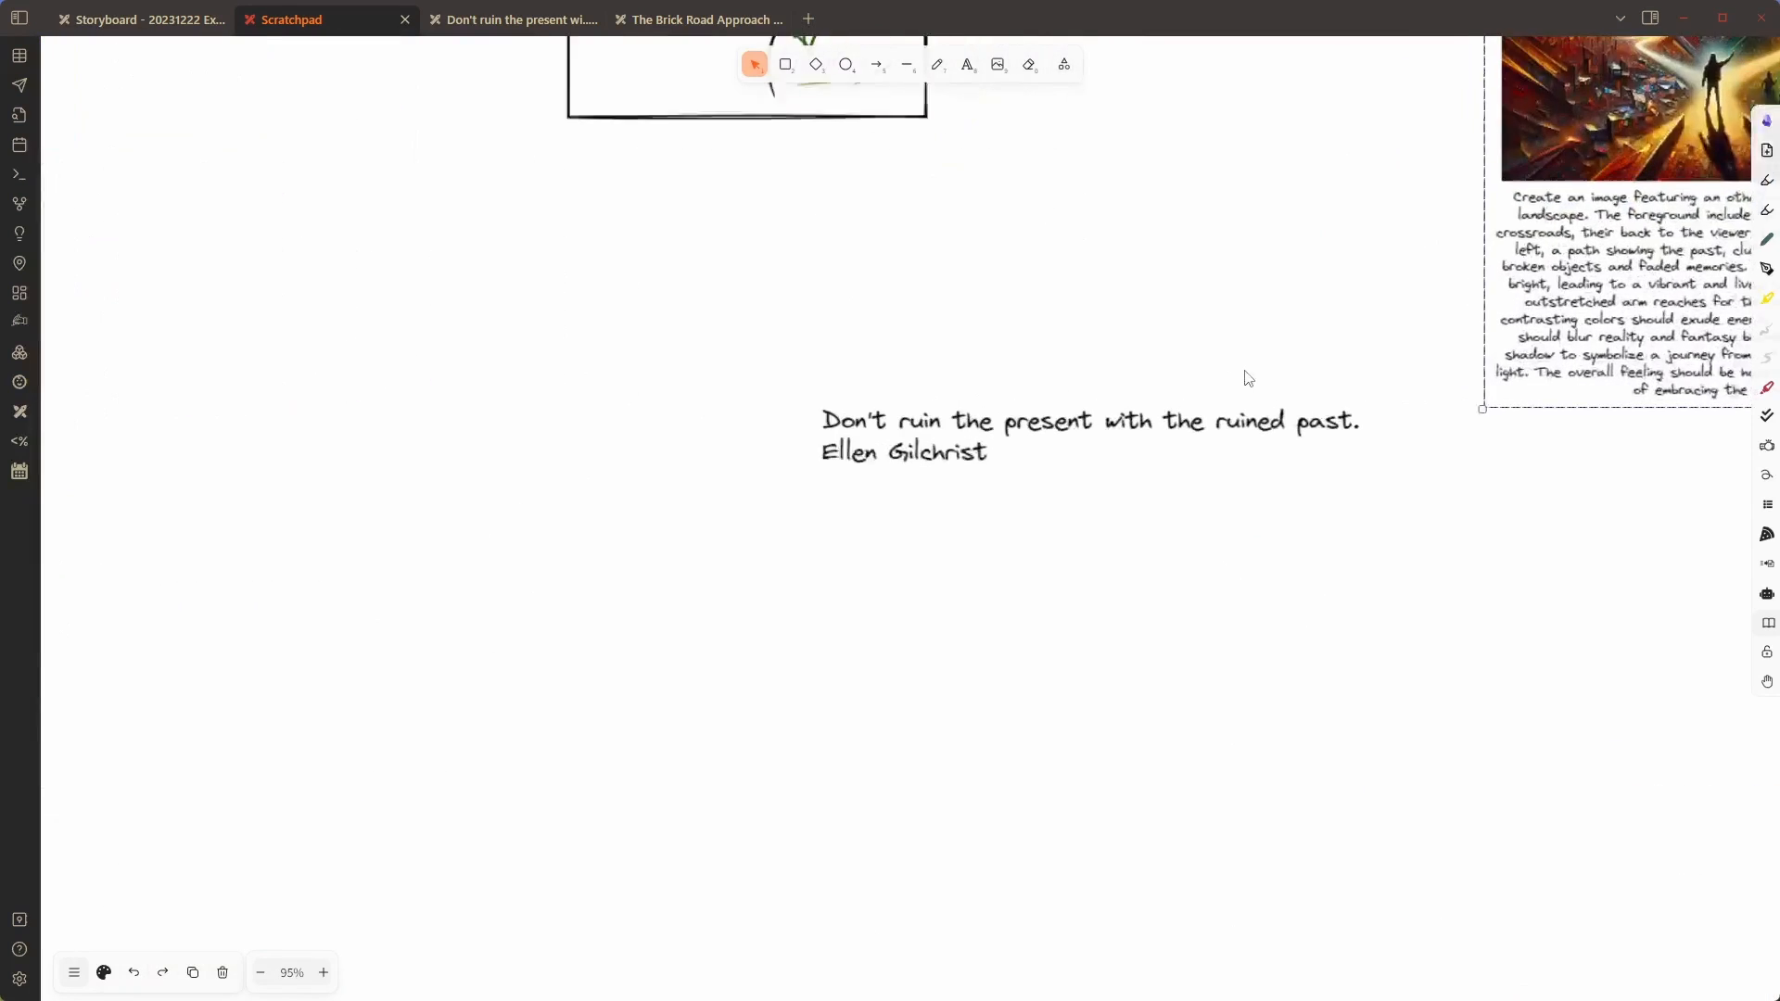
pyautogui.scroll(4, 1249, 379)
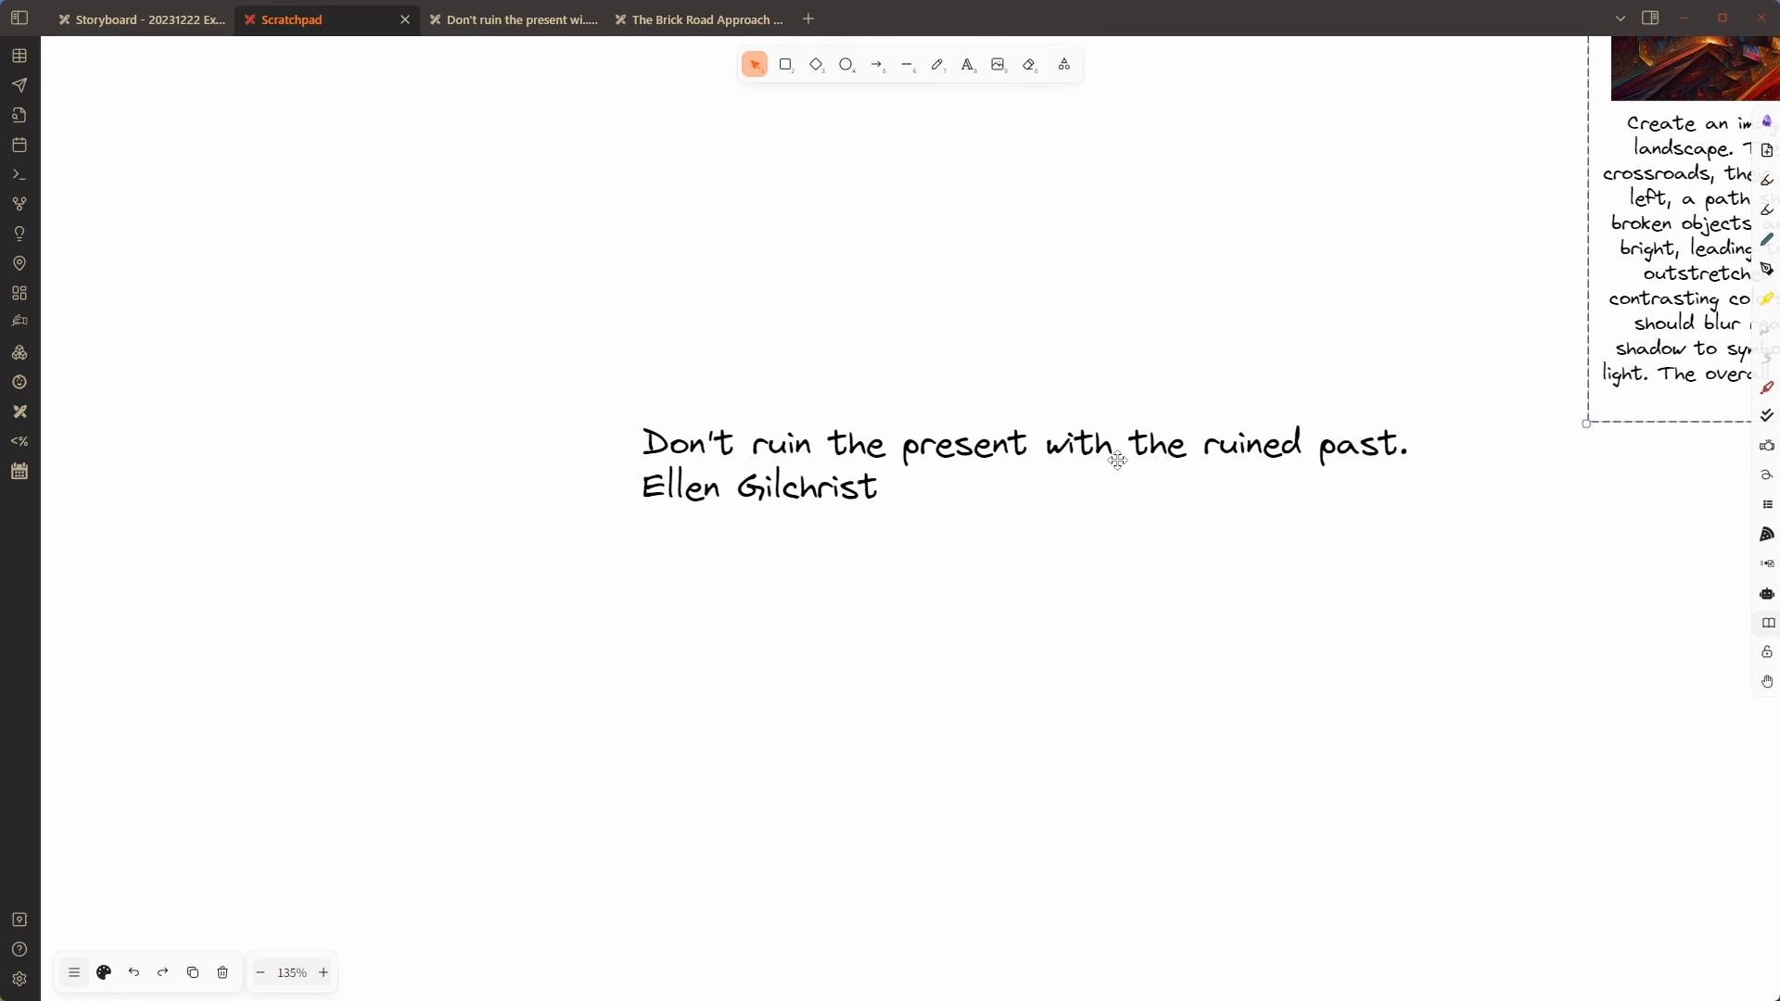
pyautogui.moveTo(1577, 500); pyautogui.dragTo(454, 992)
pyautogui.scroll(1, 880, 887)
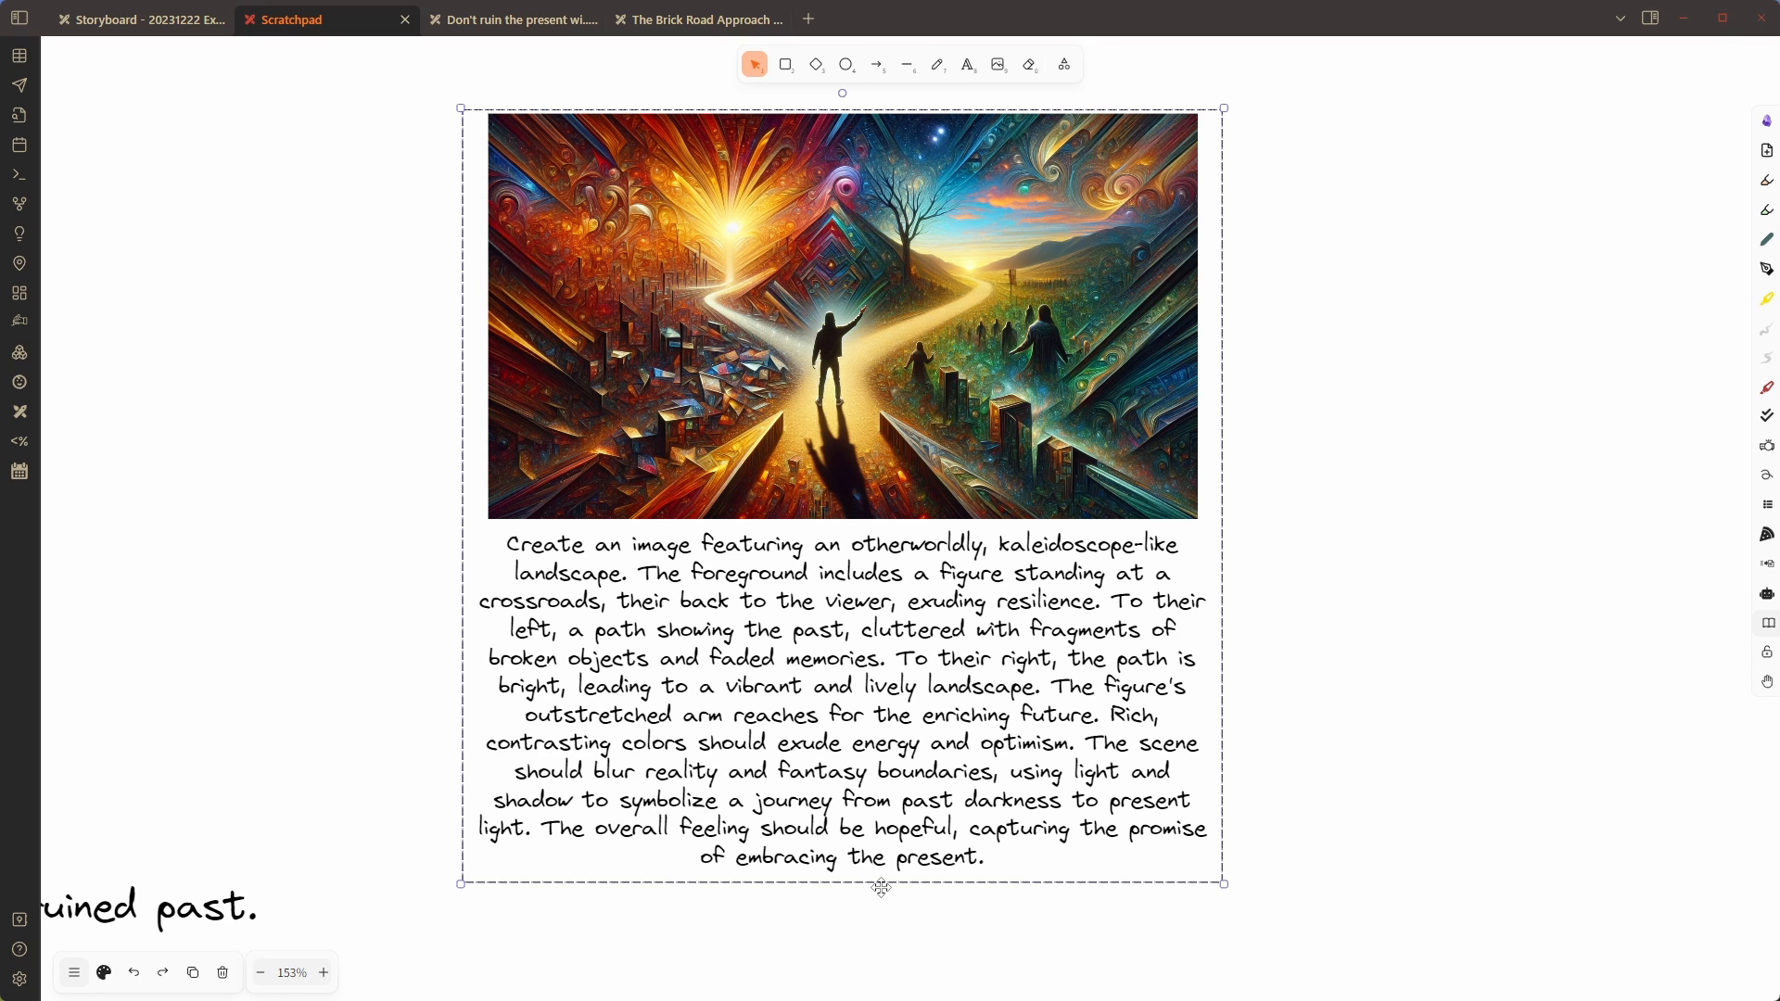
# Select everything in the Brick Road Approach drawing and set the ExcaliAI action to "Challenge my thinking"
pyautogui.click(671, 22)
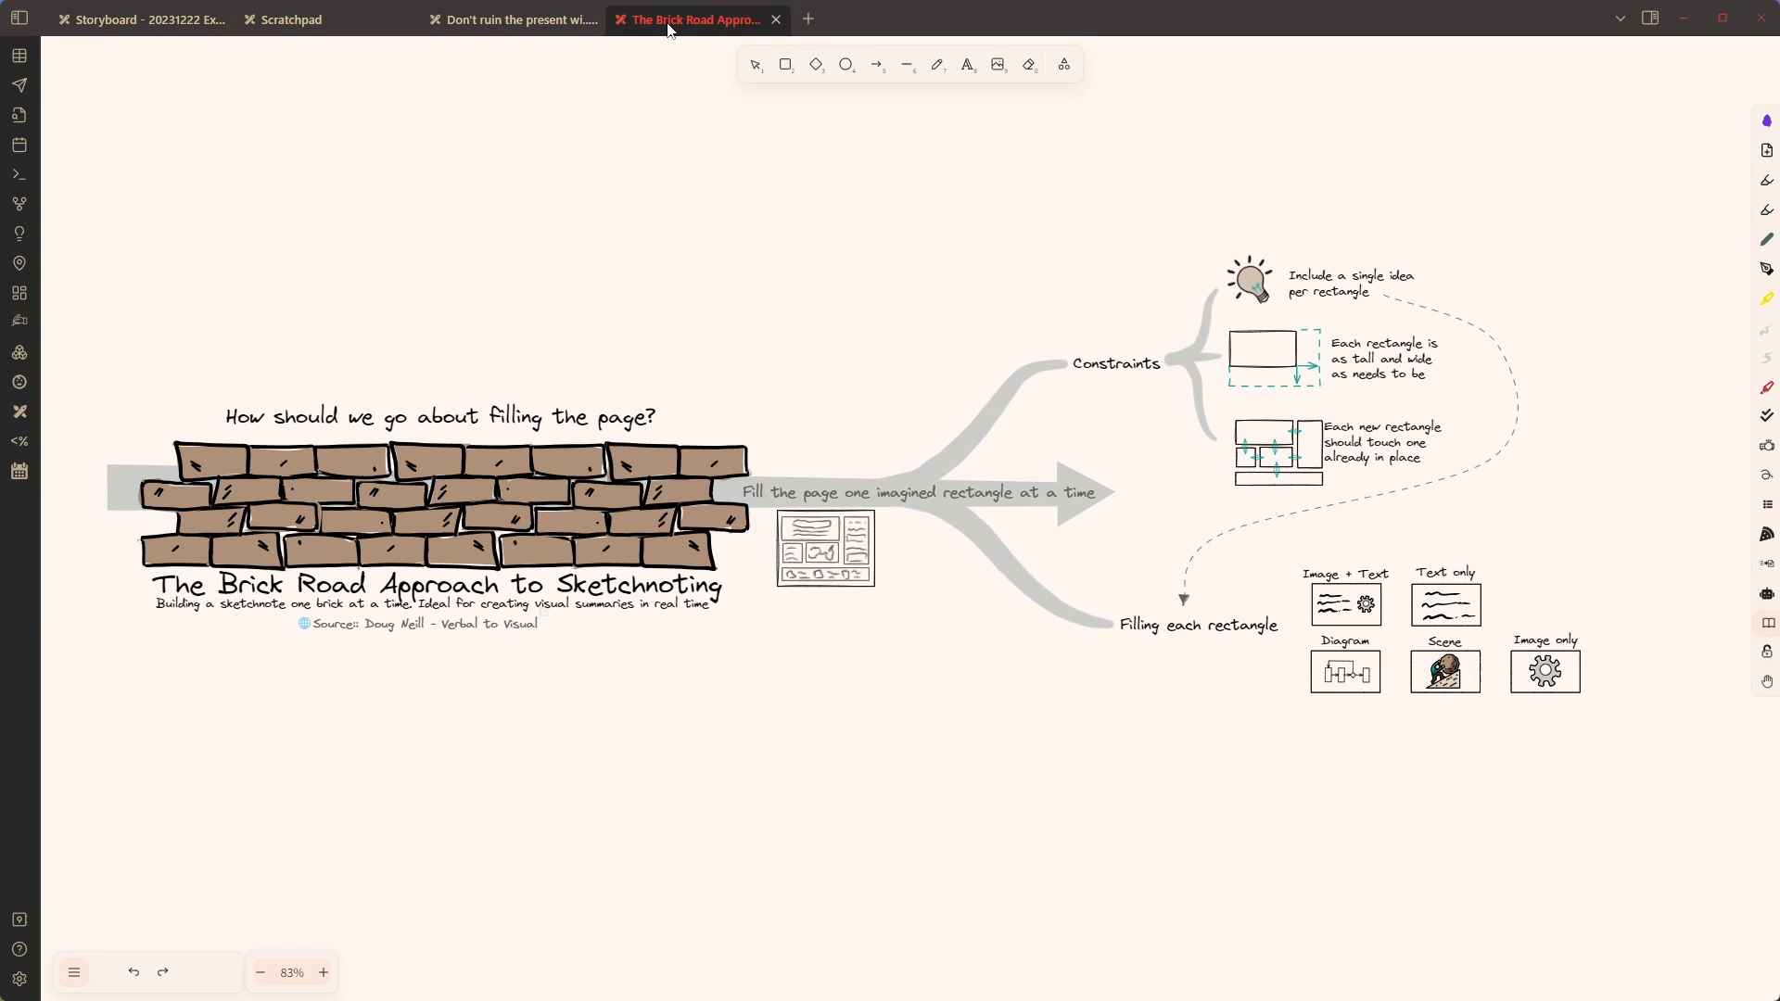
pyautogui.hotkey('ctrl', 'a')
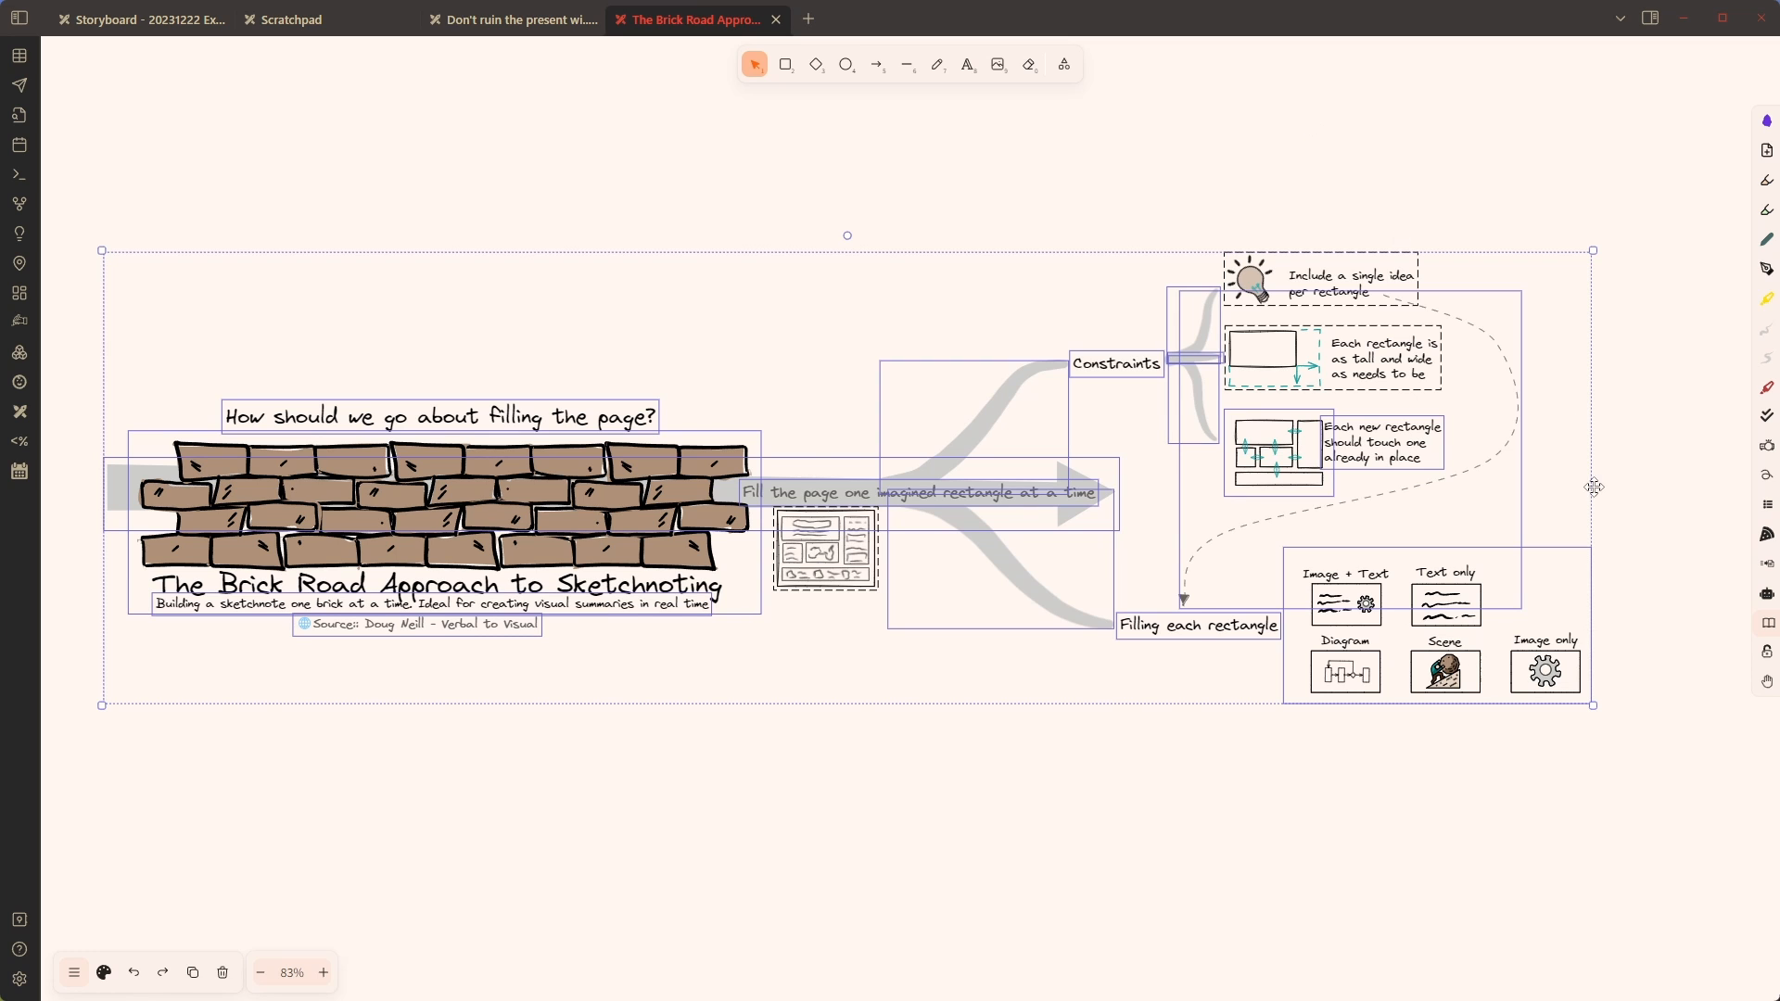
pyautogui.click(1768, 598)
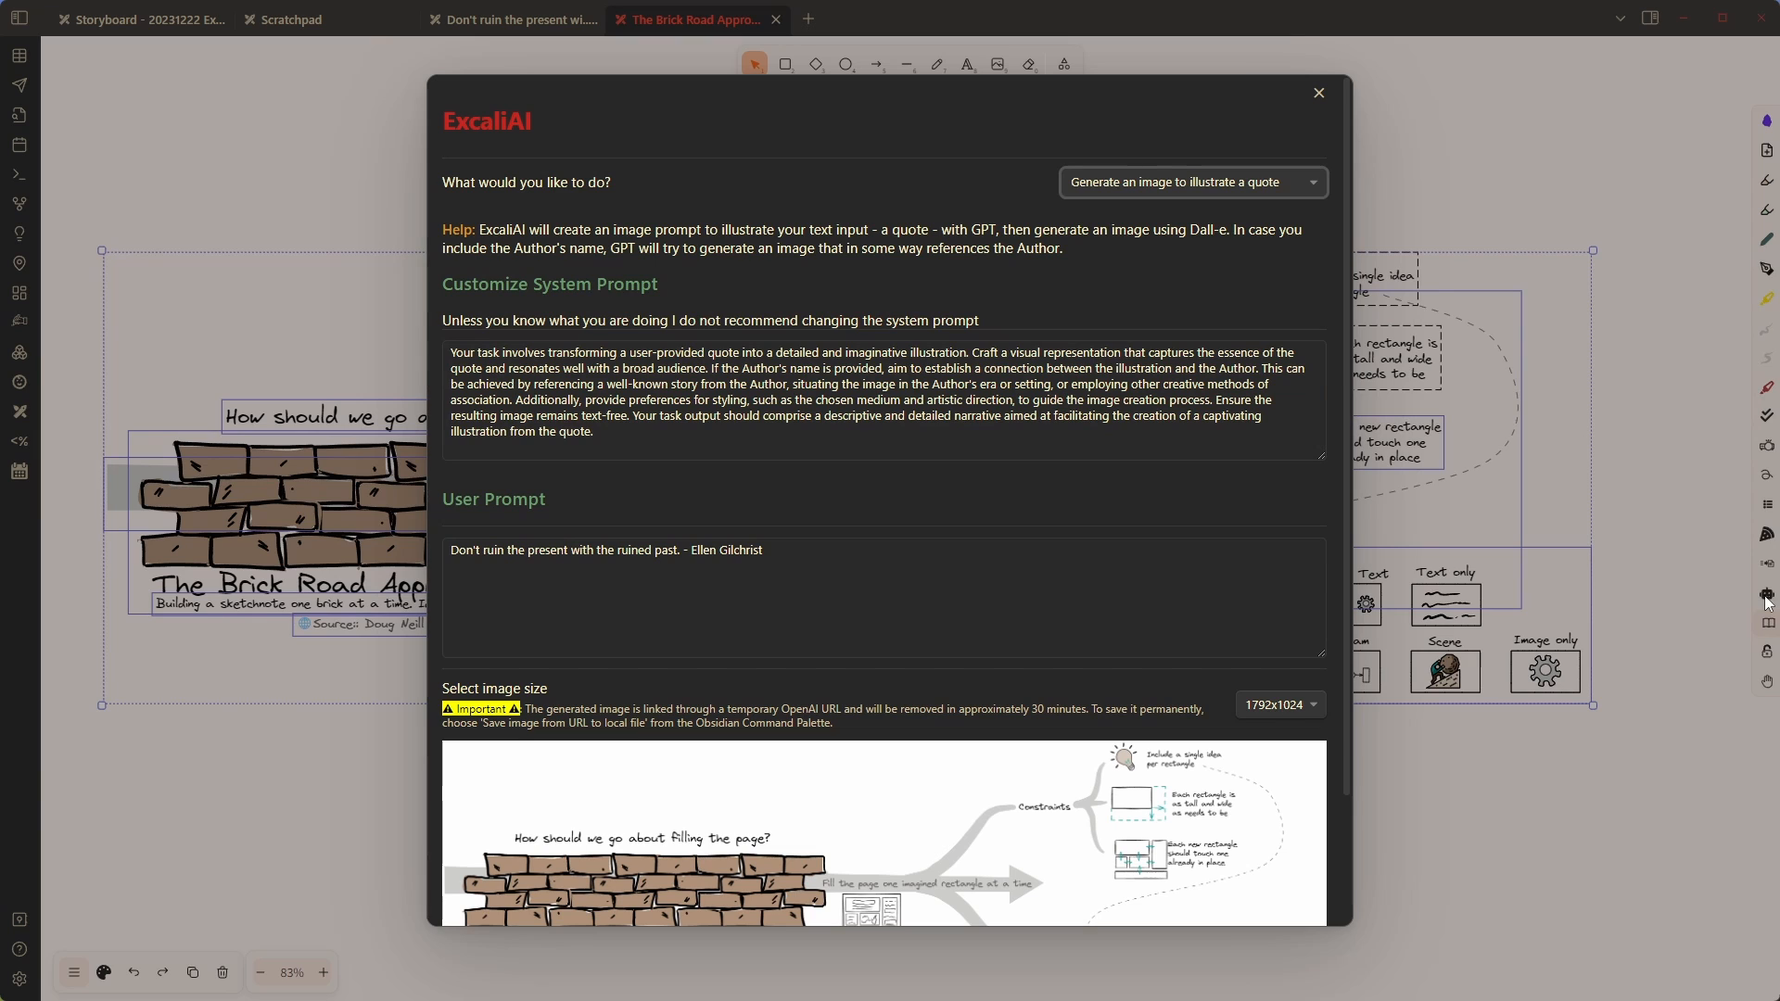
pyautogui.click(1156, 189)
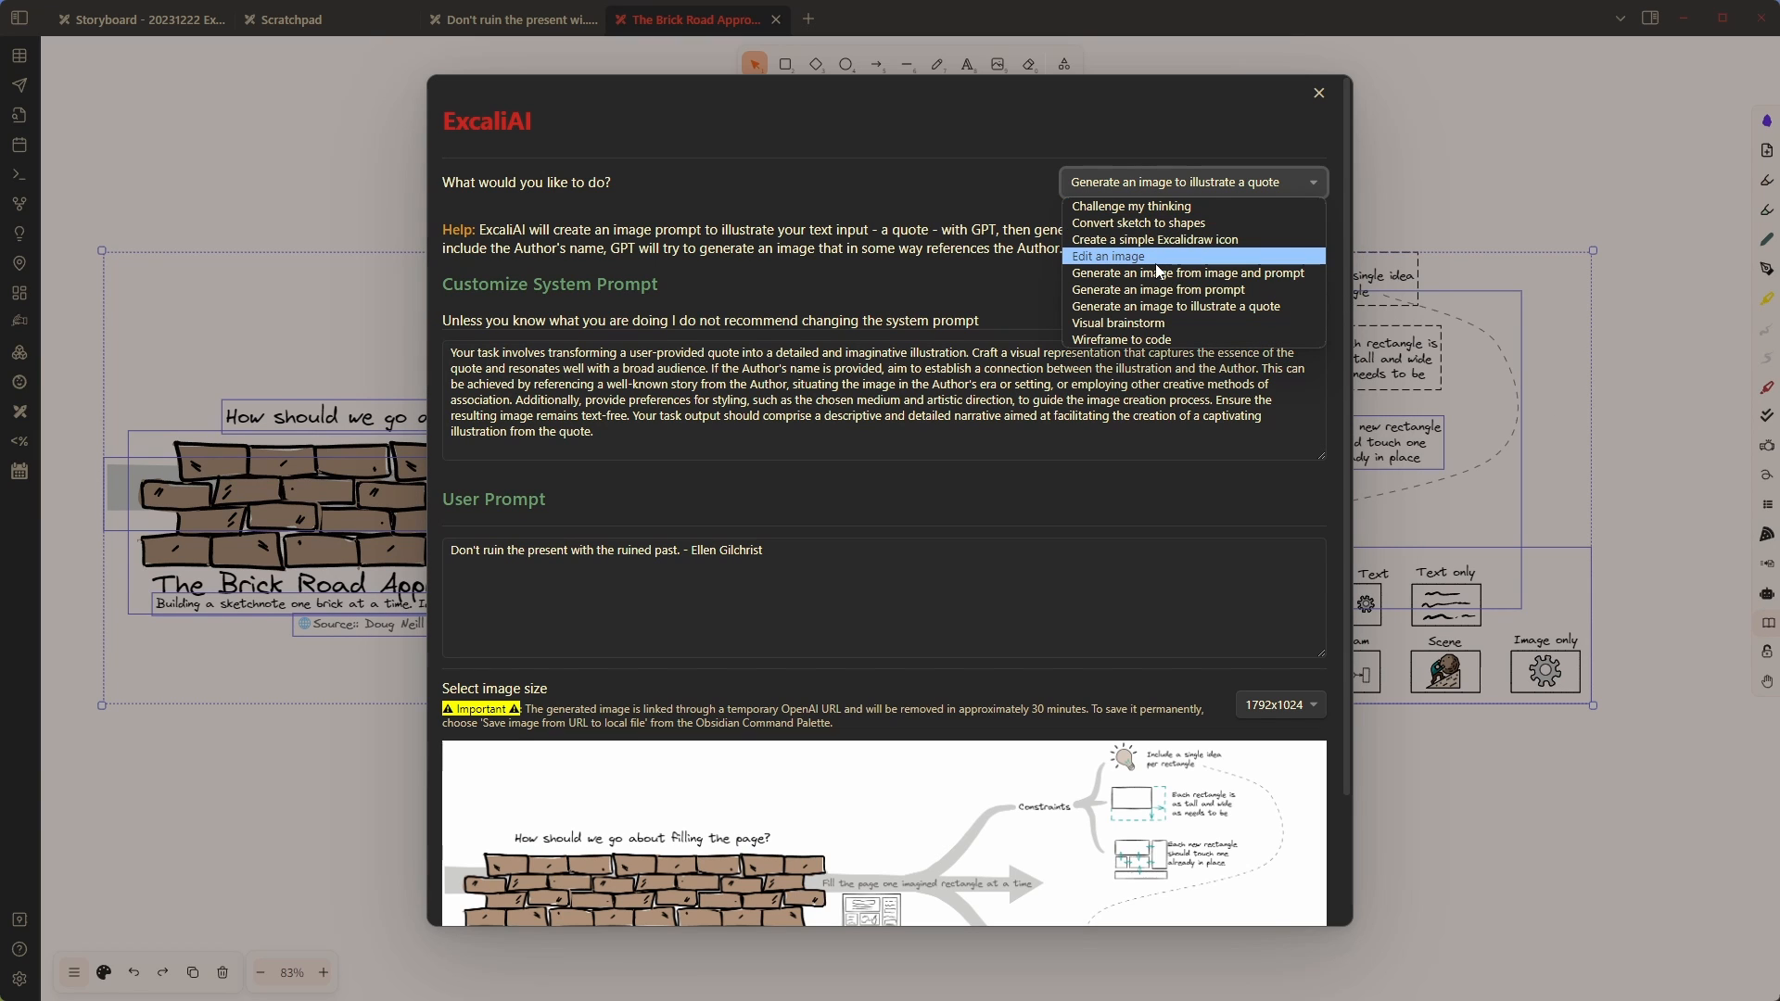
pyautogui.click(1157, 207)
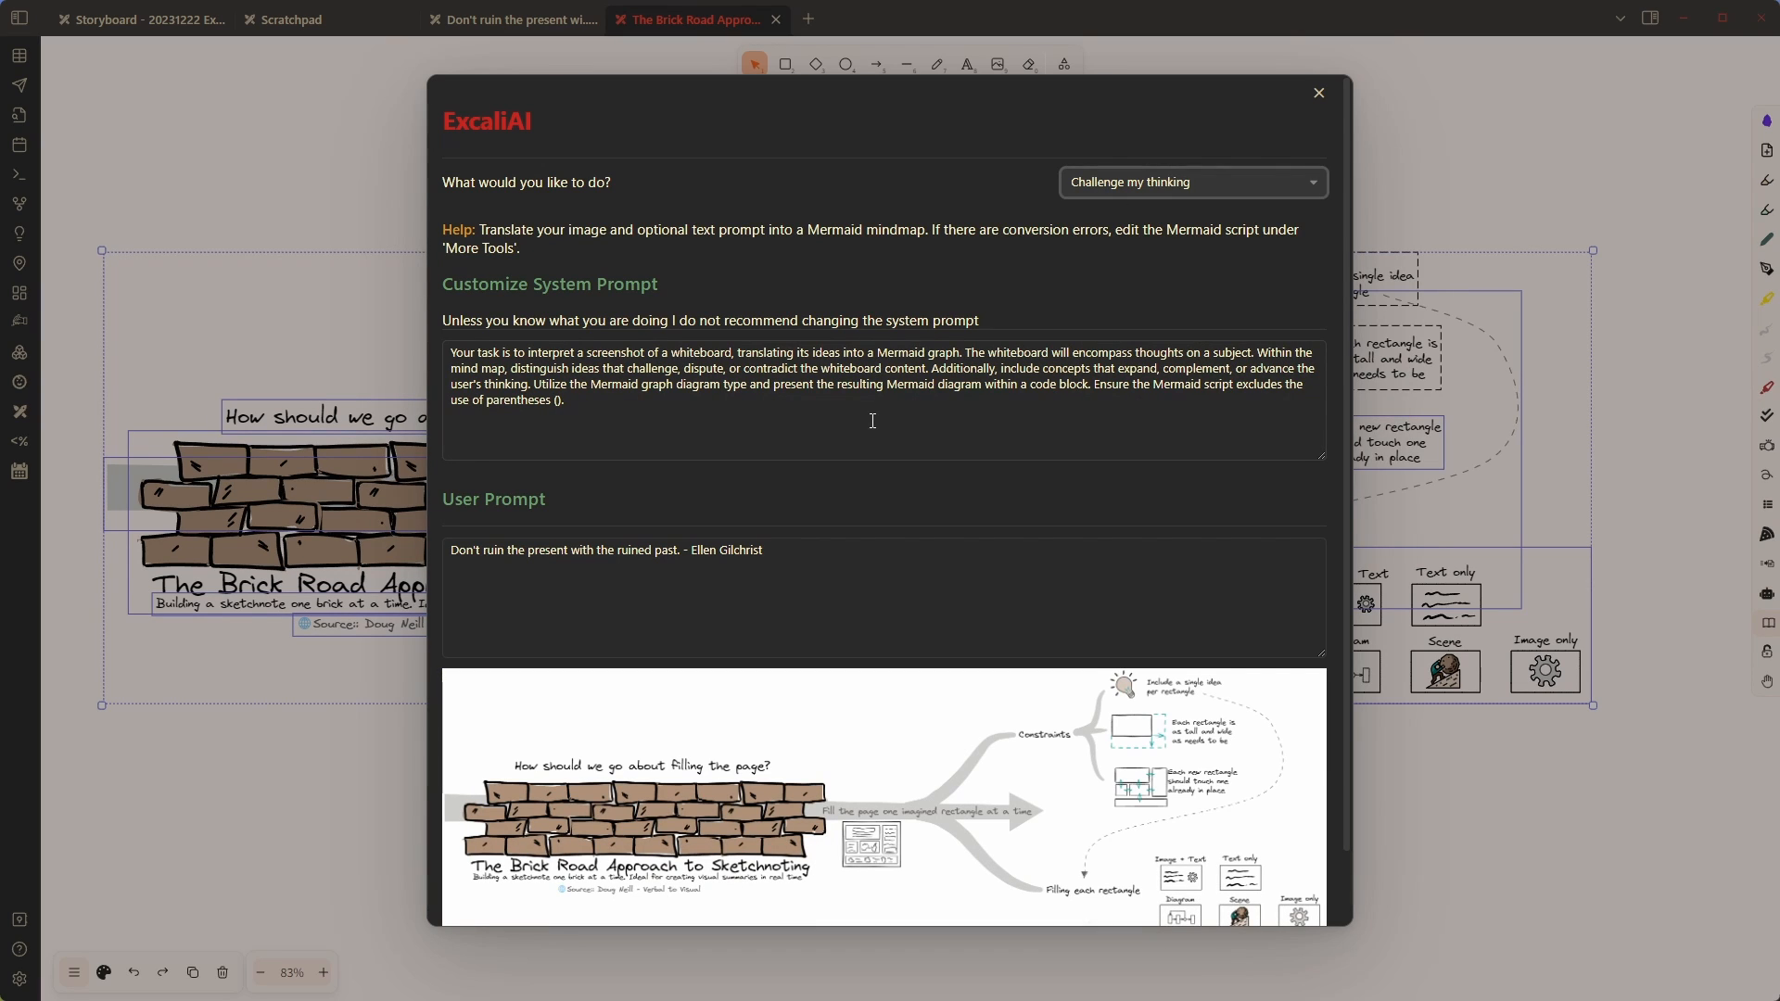
# Clear the quote from the user prompt and run "Challenge my thinking" on the selected drawing
pyautogui.moveTo(768, 551); pyautogui.dragTo(327, 536)
pyautogui.press('BackSpace')
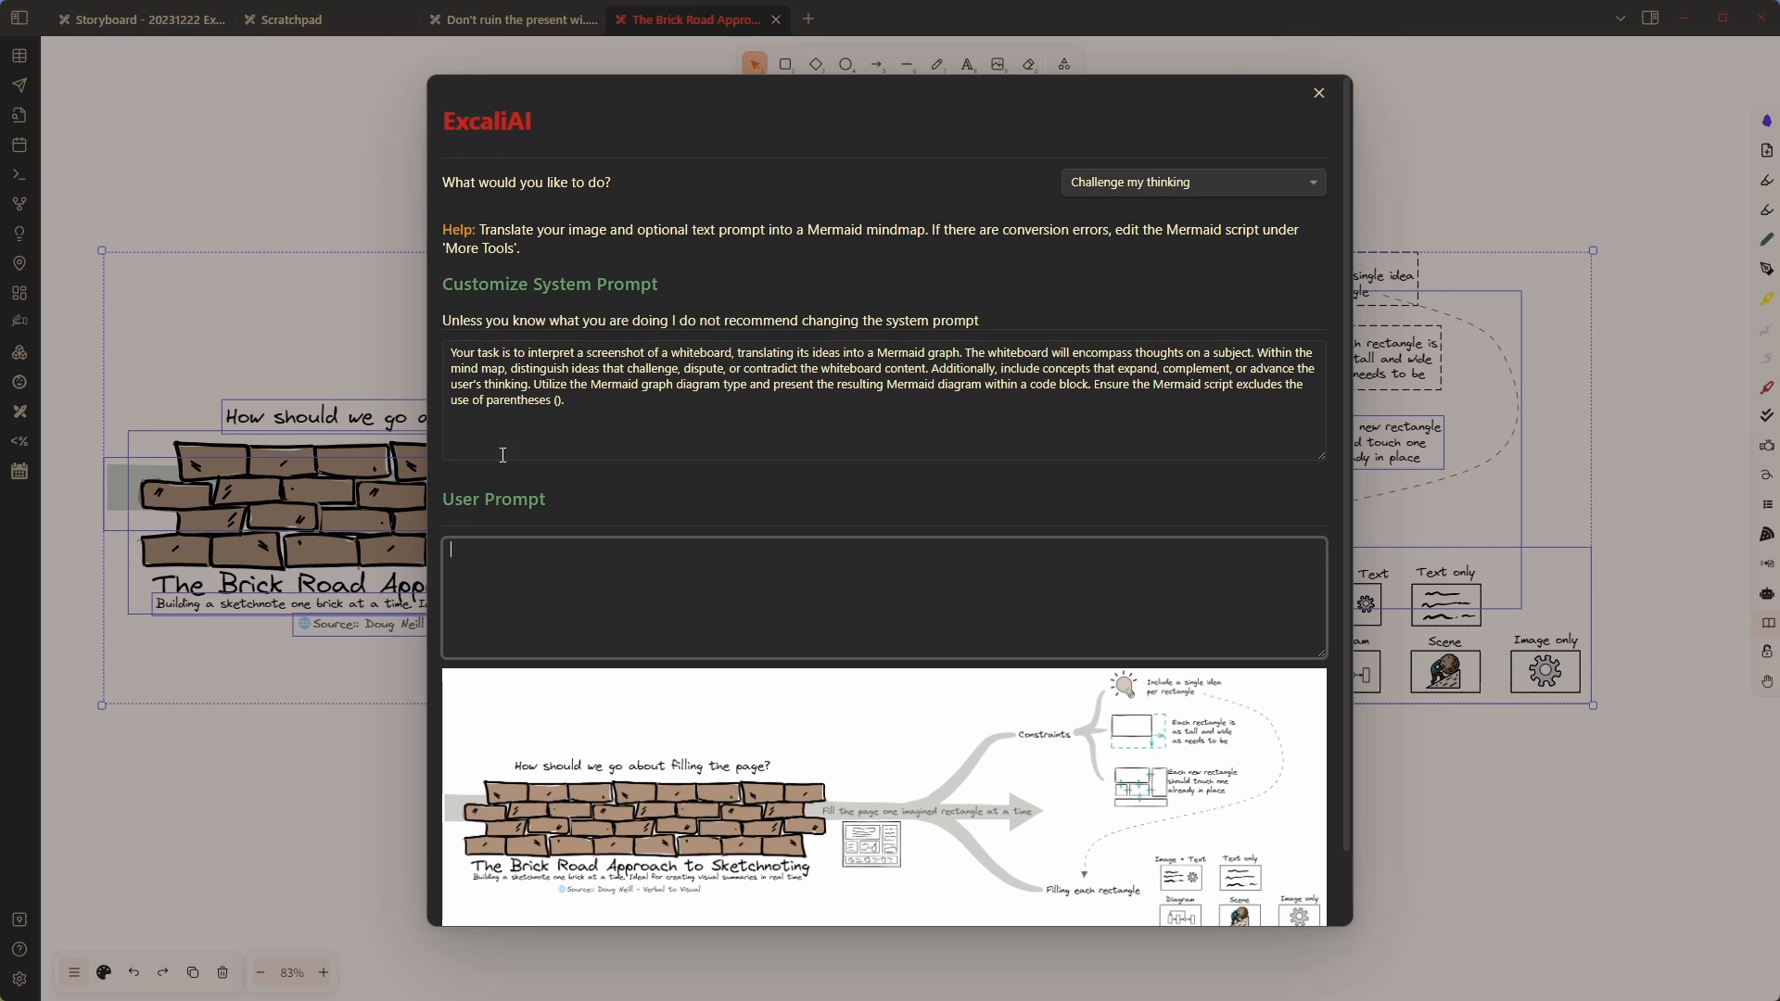
pyautogui.scroll(-2, 1160, 608)
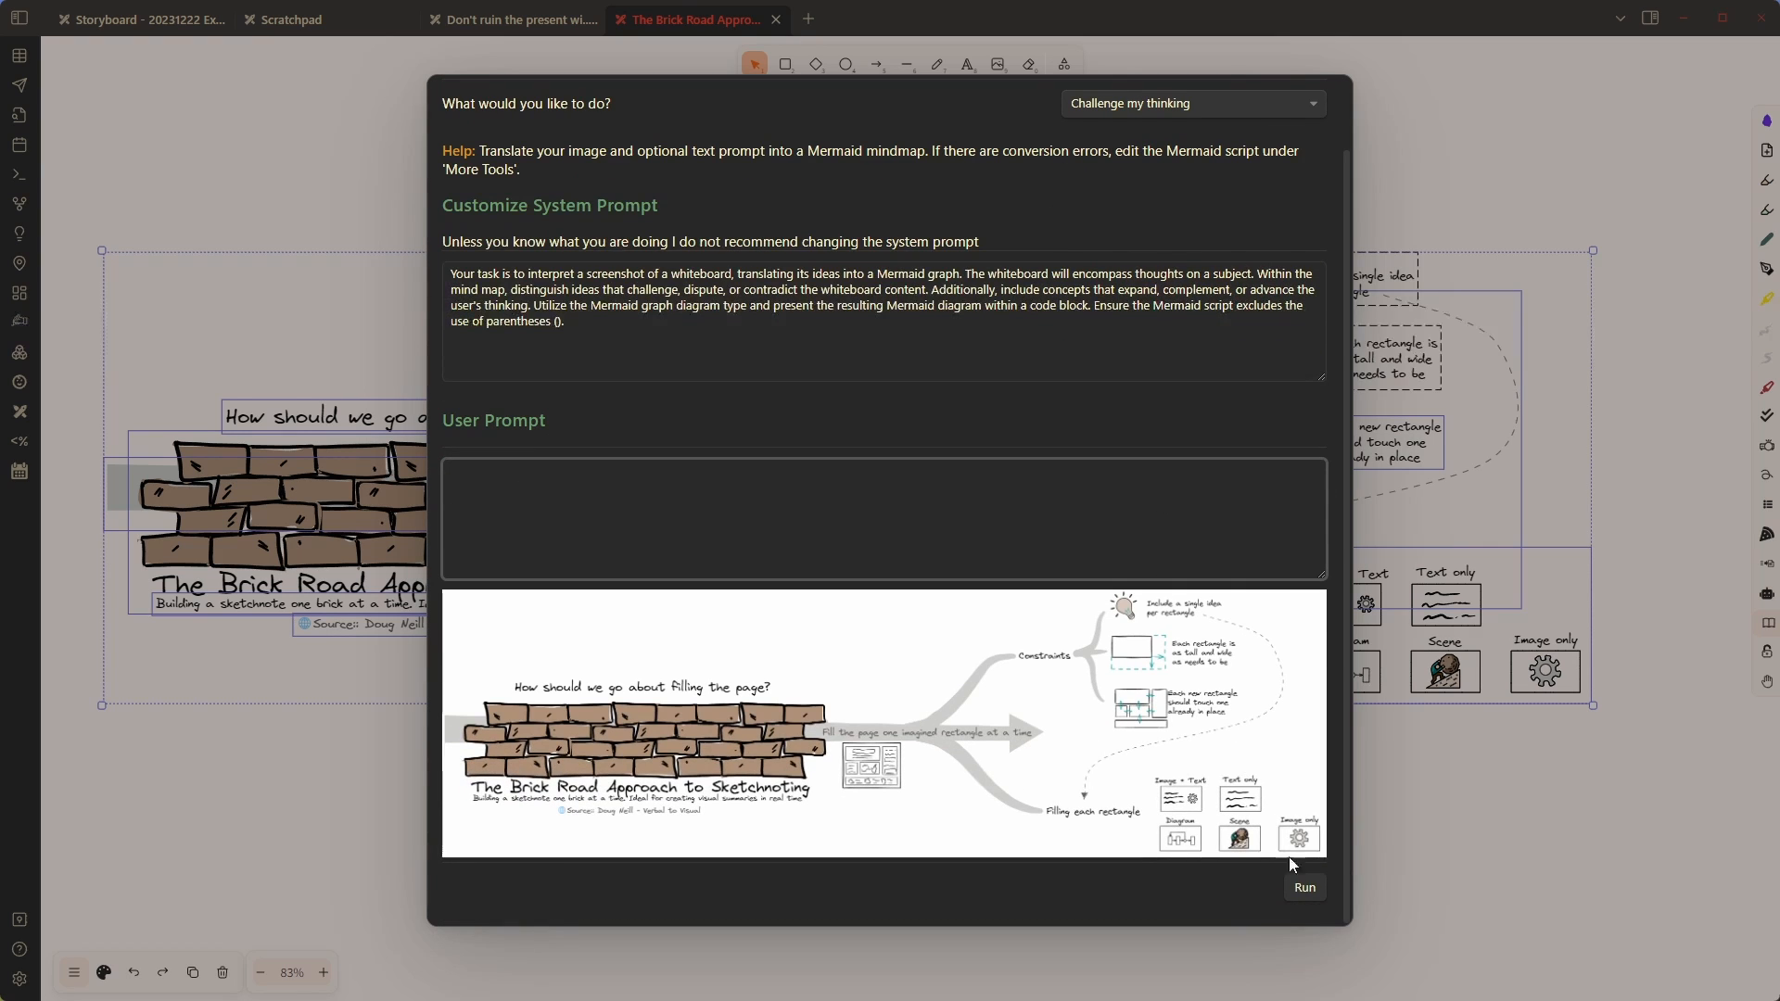
pyautogui.click(1305, 887)
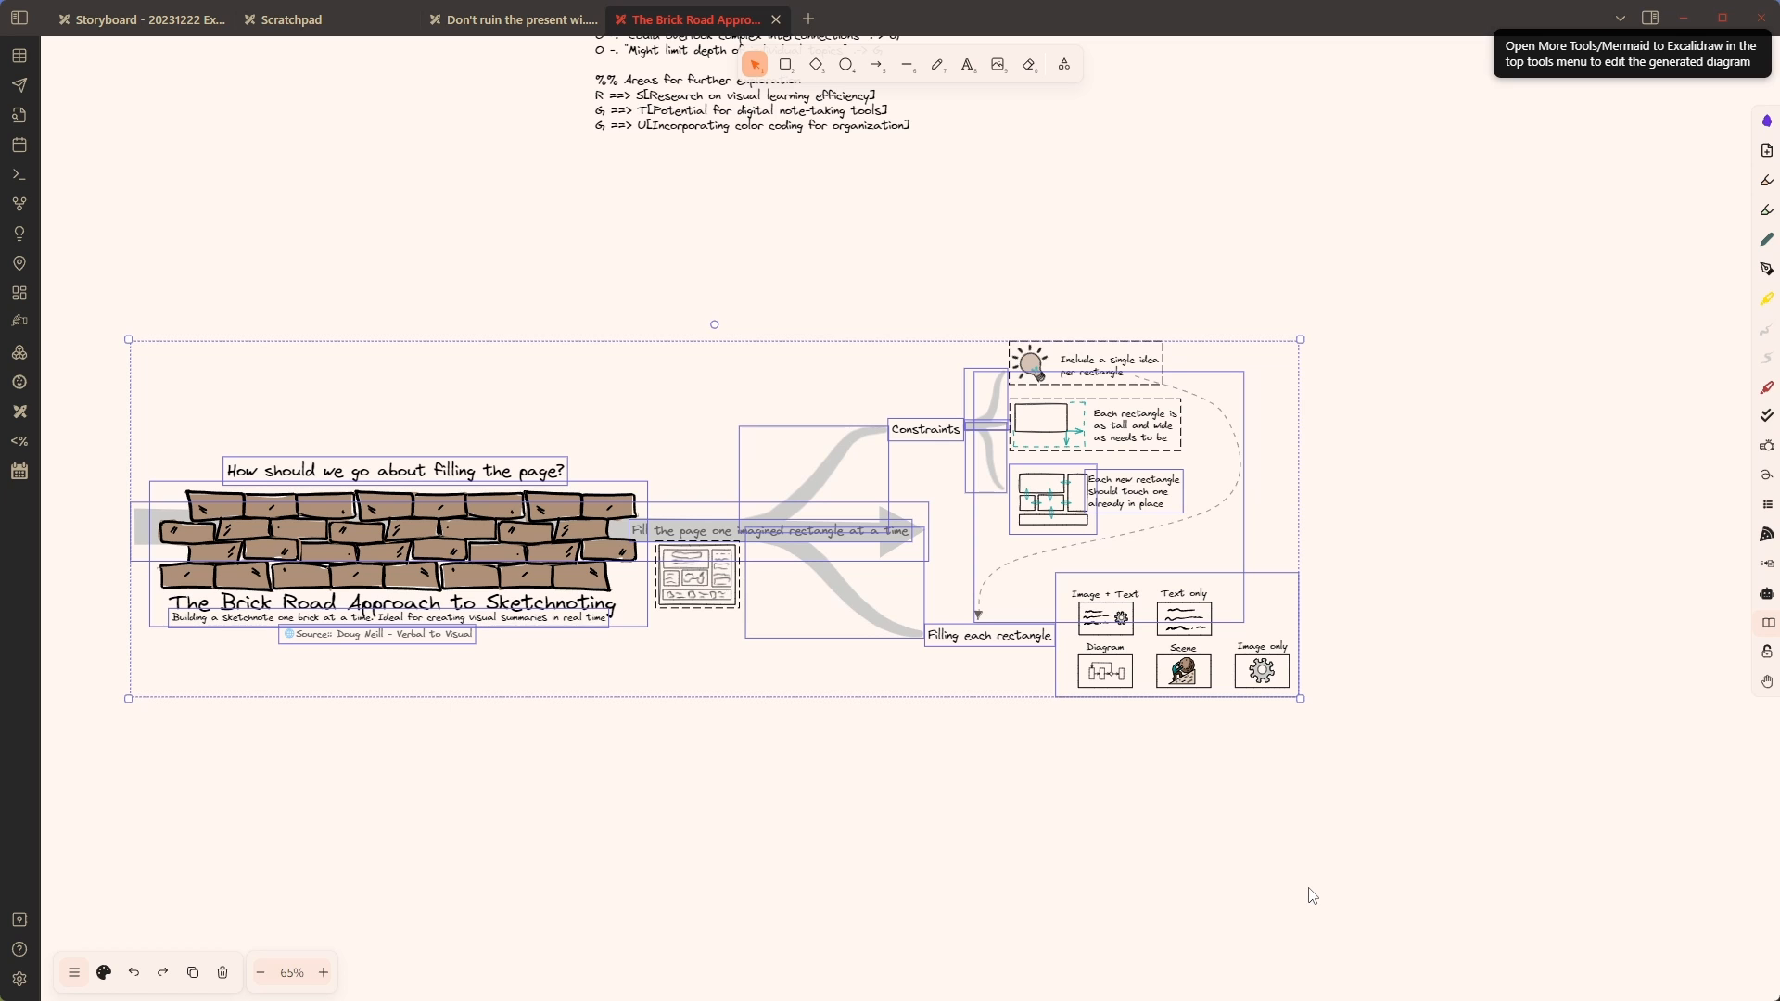
# Select the generated Mermaid script above the drawing and load it into the Mermaid to Excalidraw converter
pyautogui.scroll(8, 1156, 755)
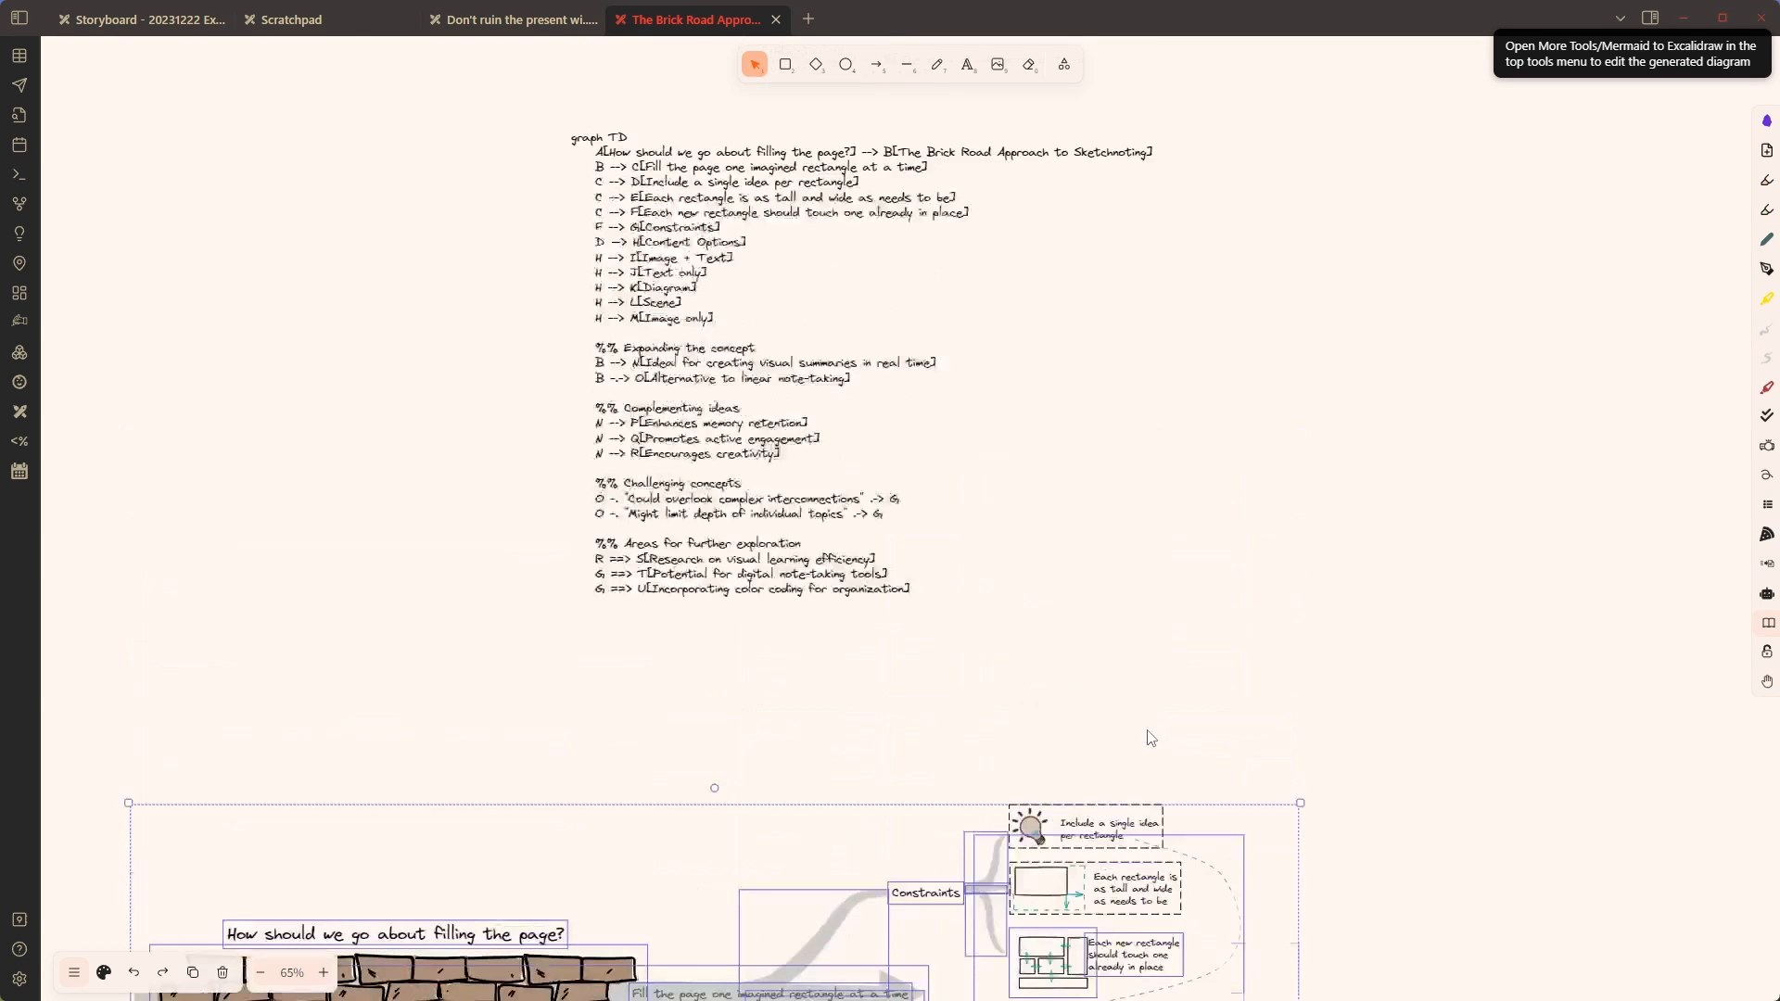
pyautogui.scroll(-10, 1052, 659)
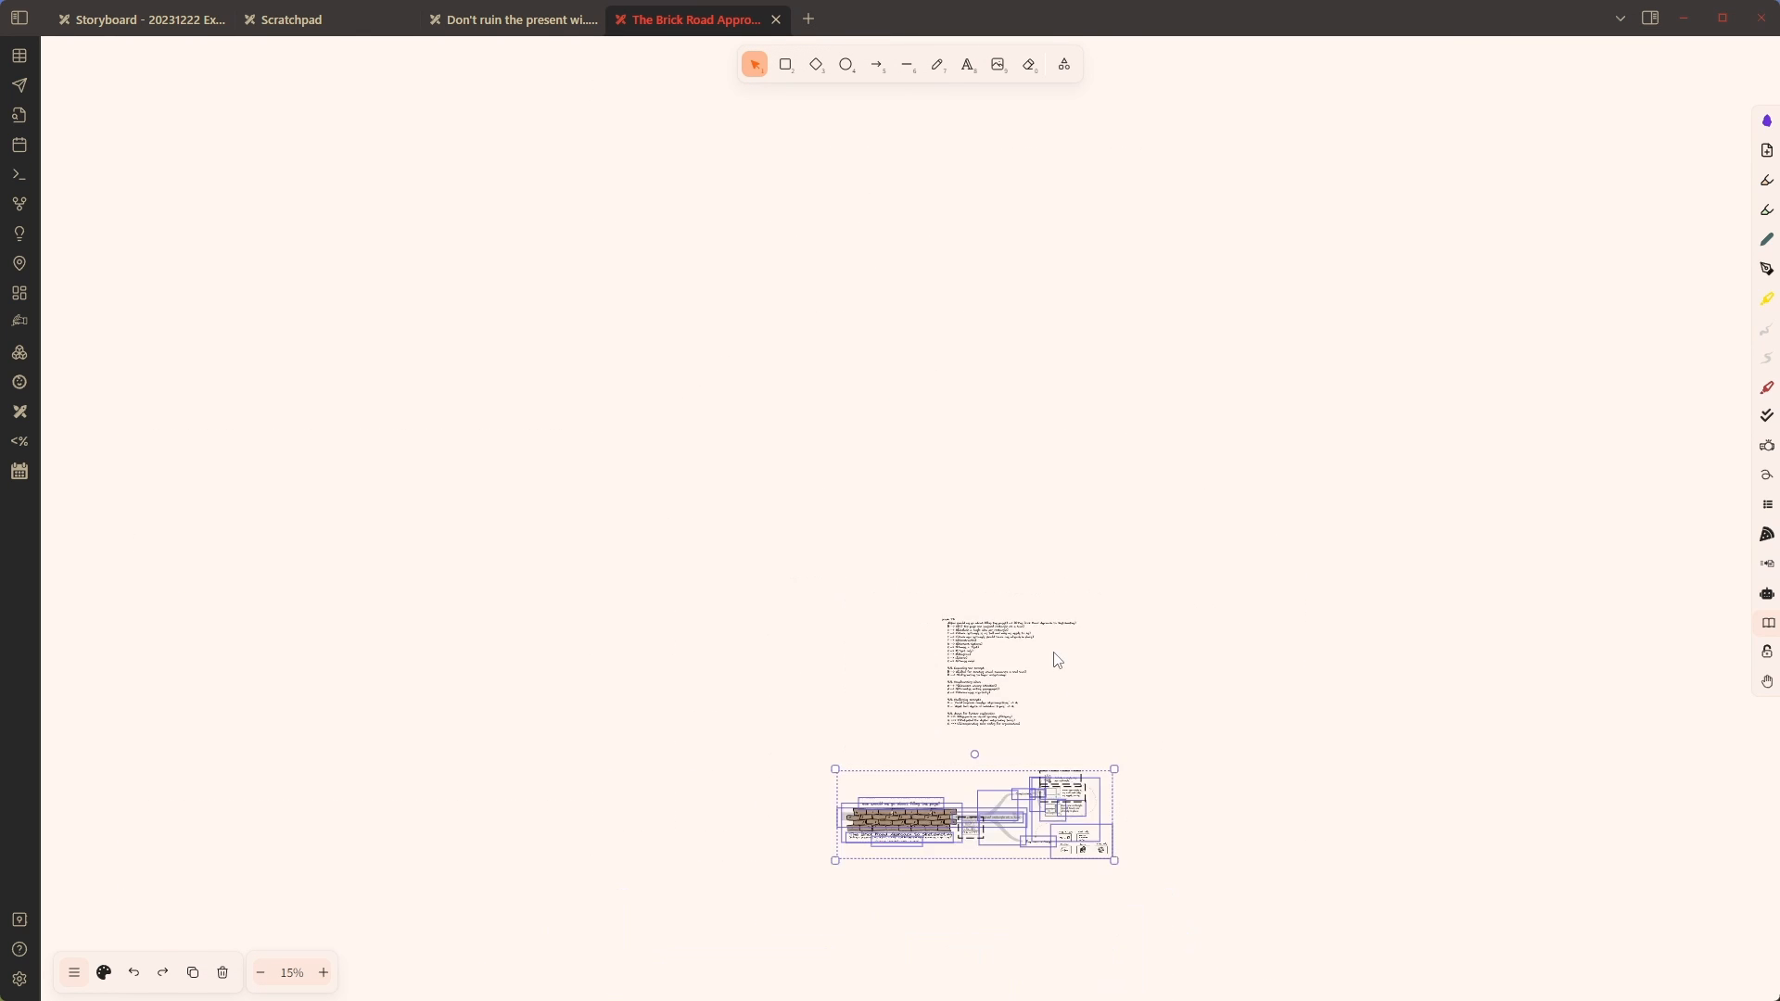
pyautogui.scroll(4, 1153, 673)
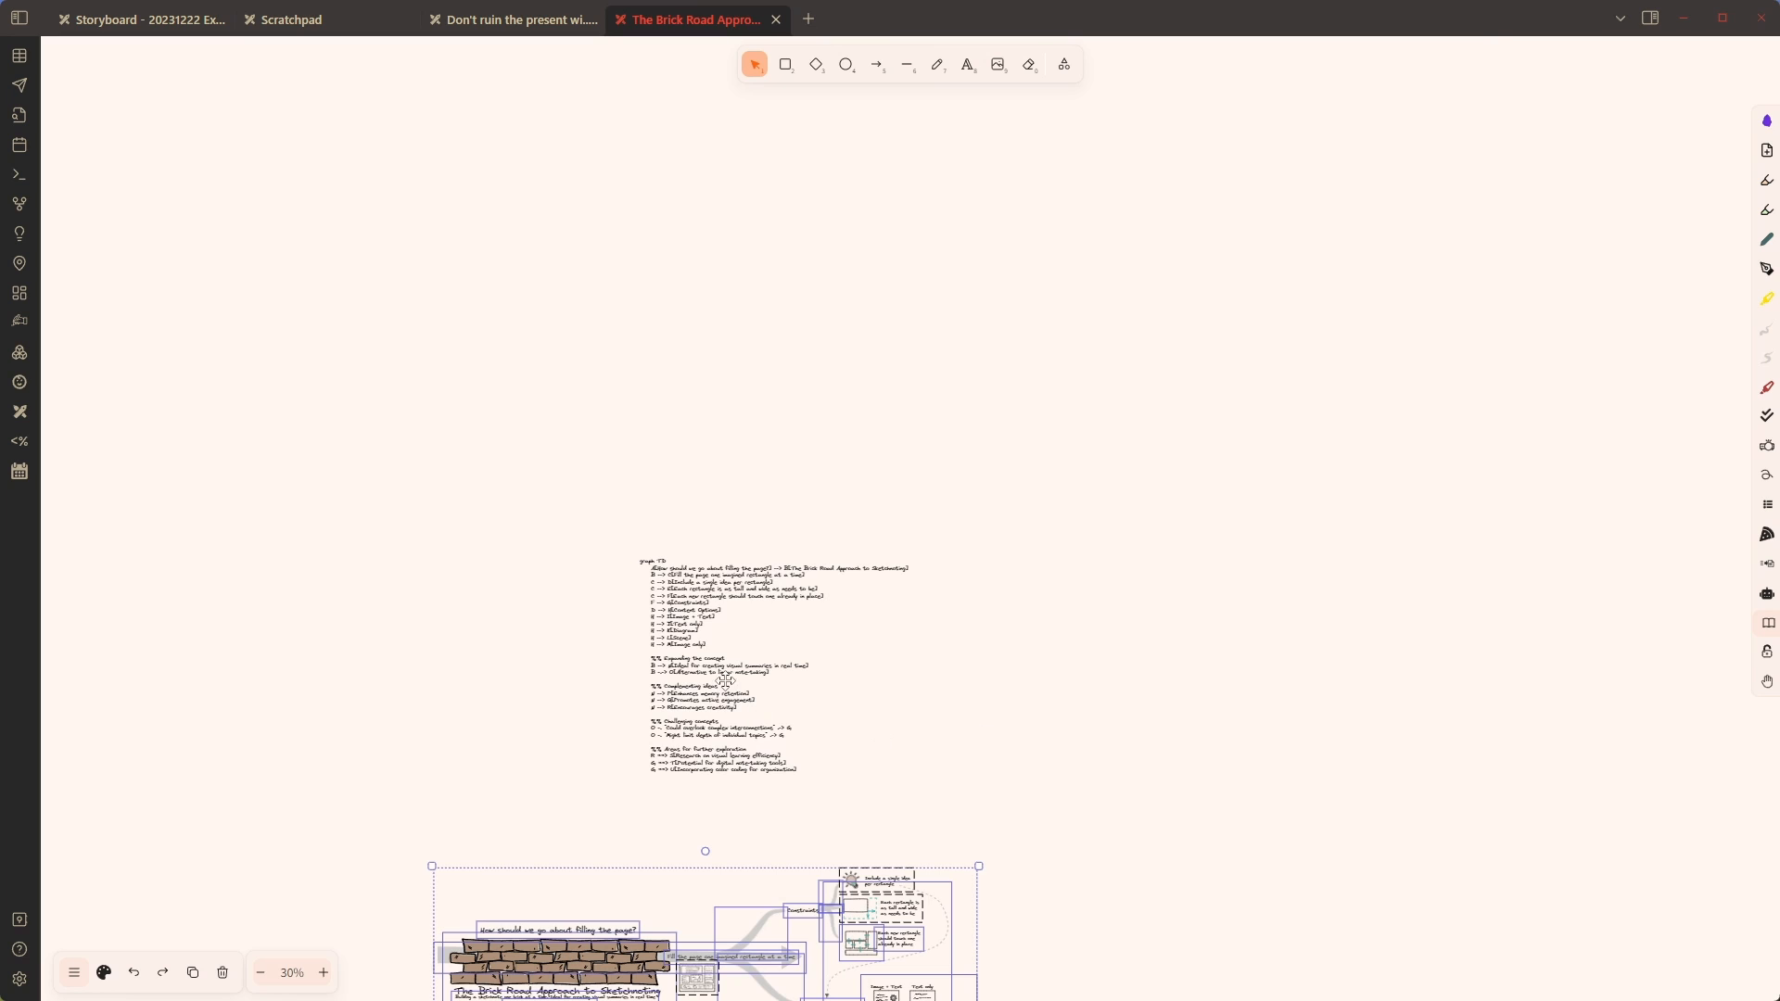
pyautogui.click(689, 612)
pyautogui.scroll(3, 741, 649)
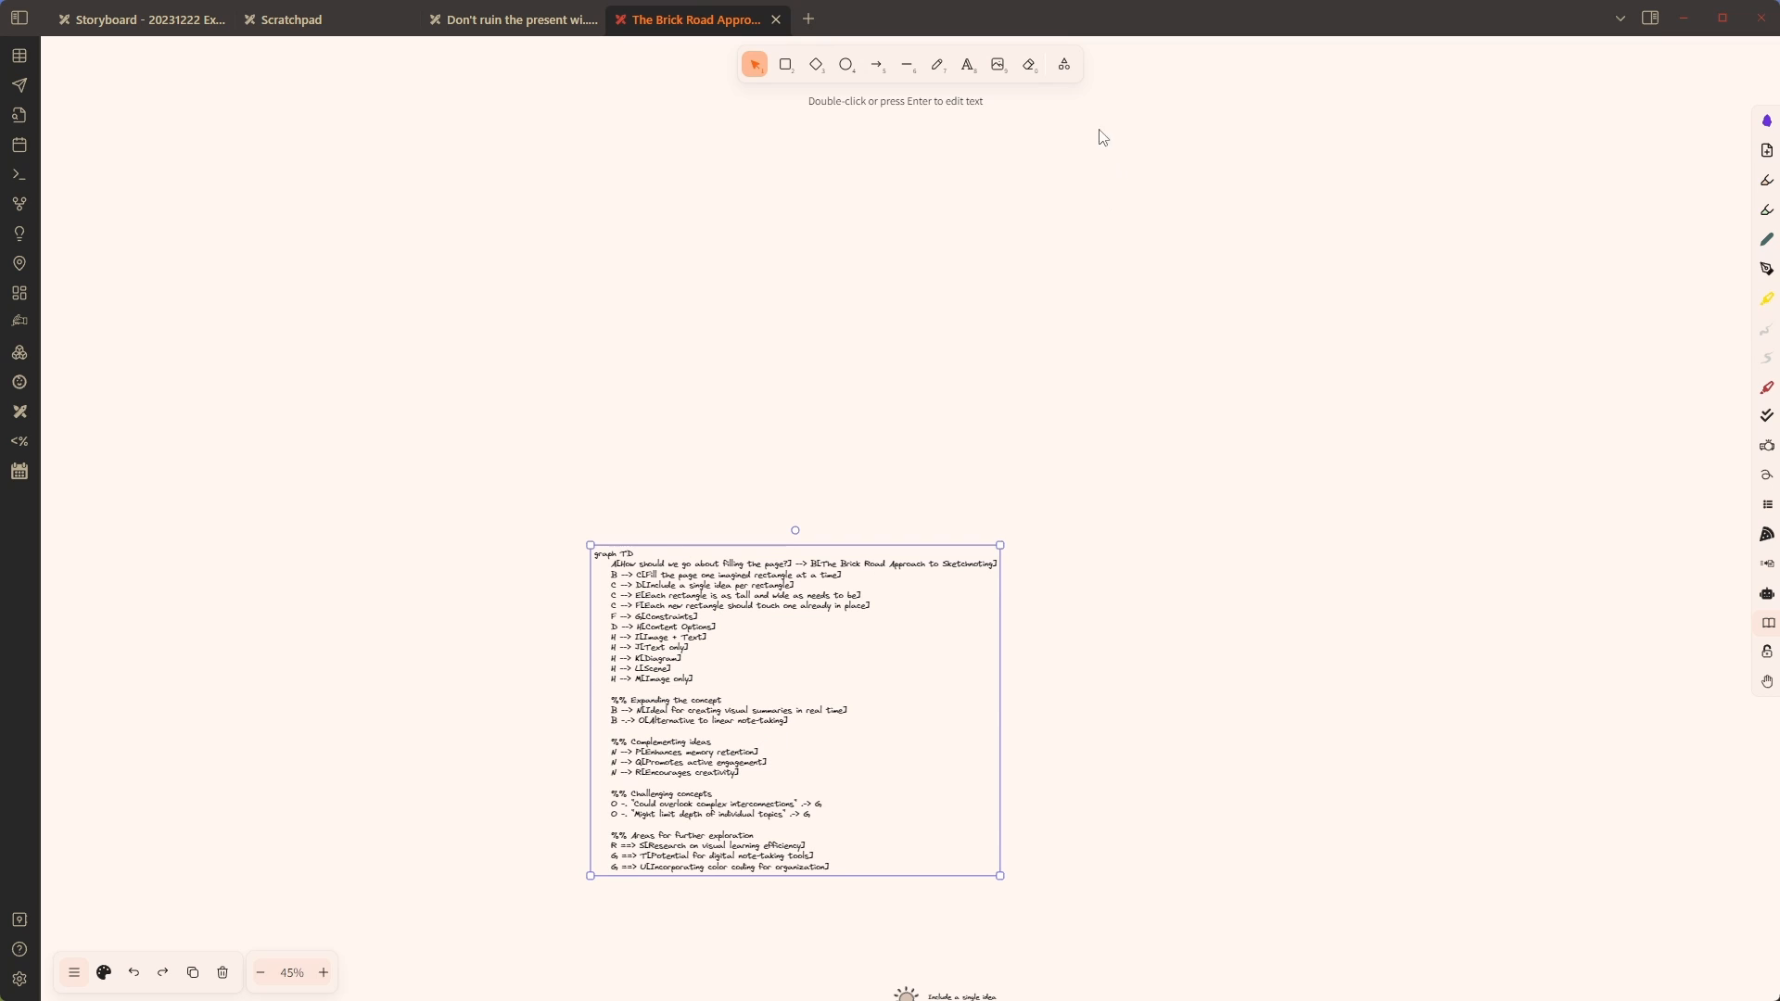
pyautogui.click(1058, 69)
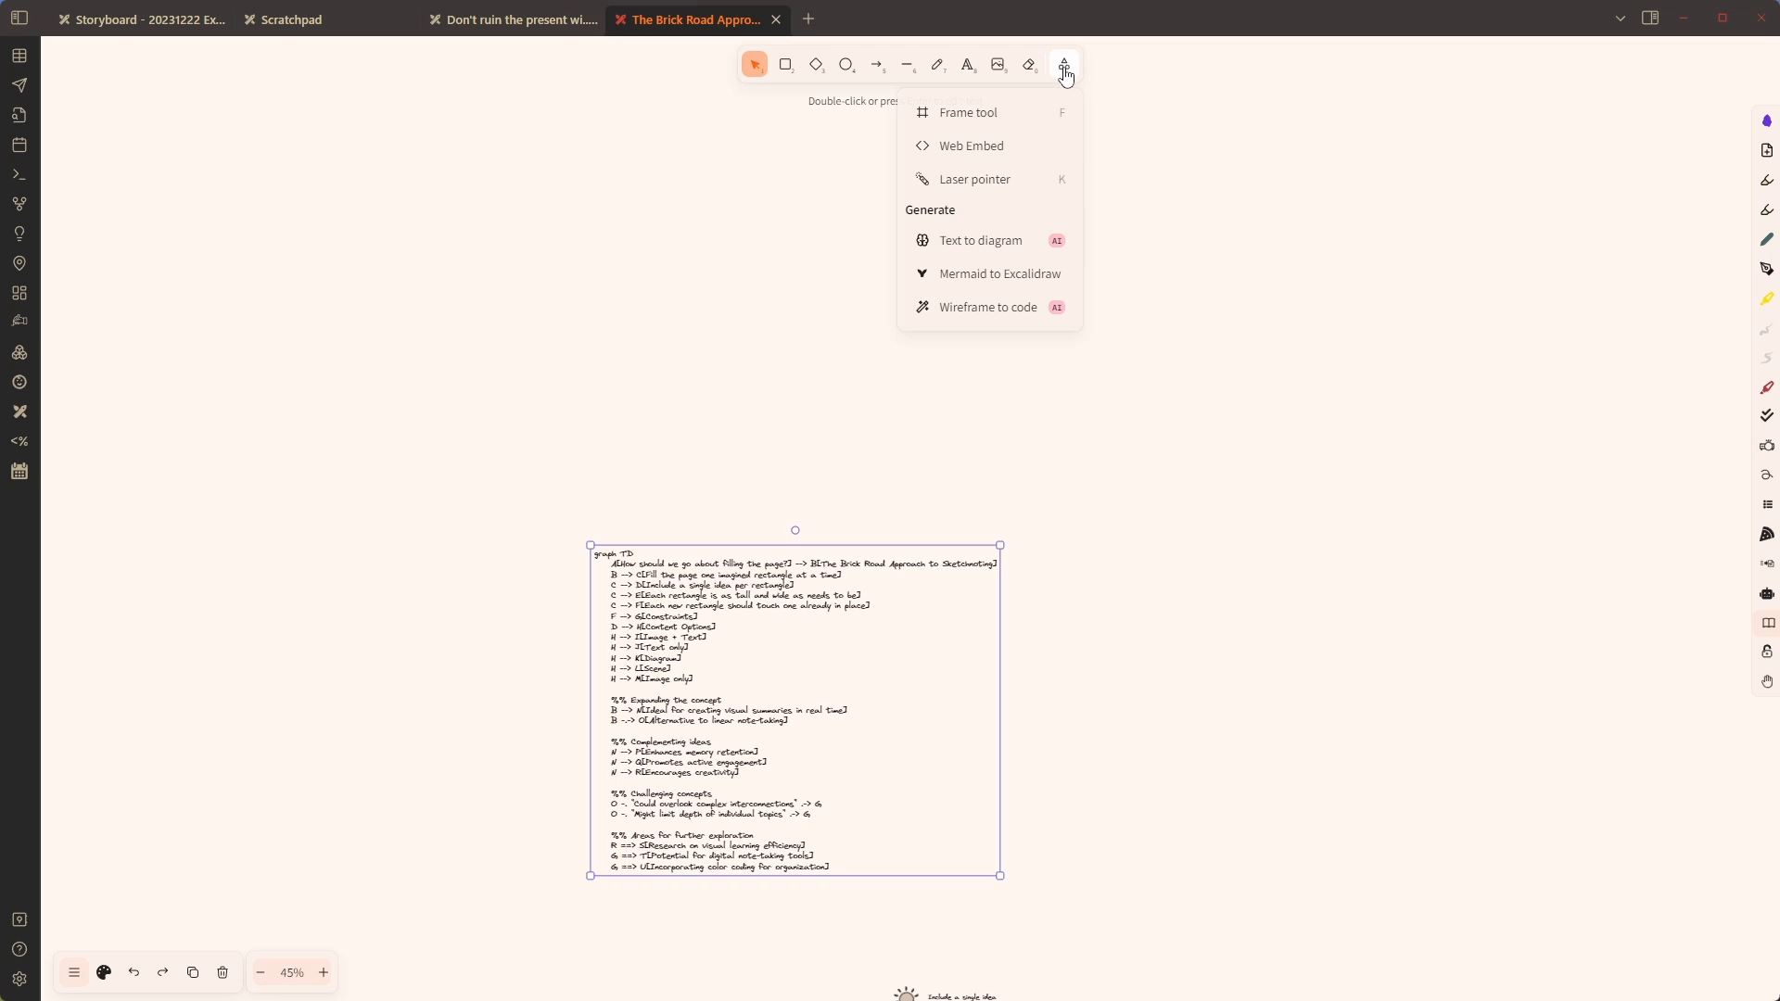
pyautogui.click(1032, 274)
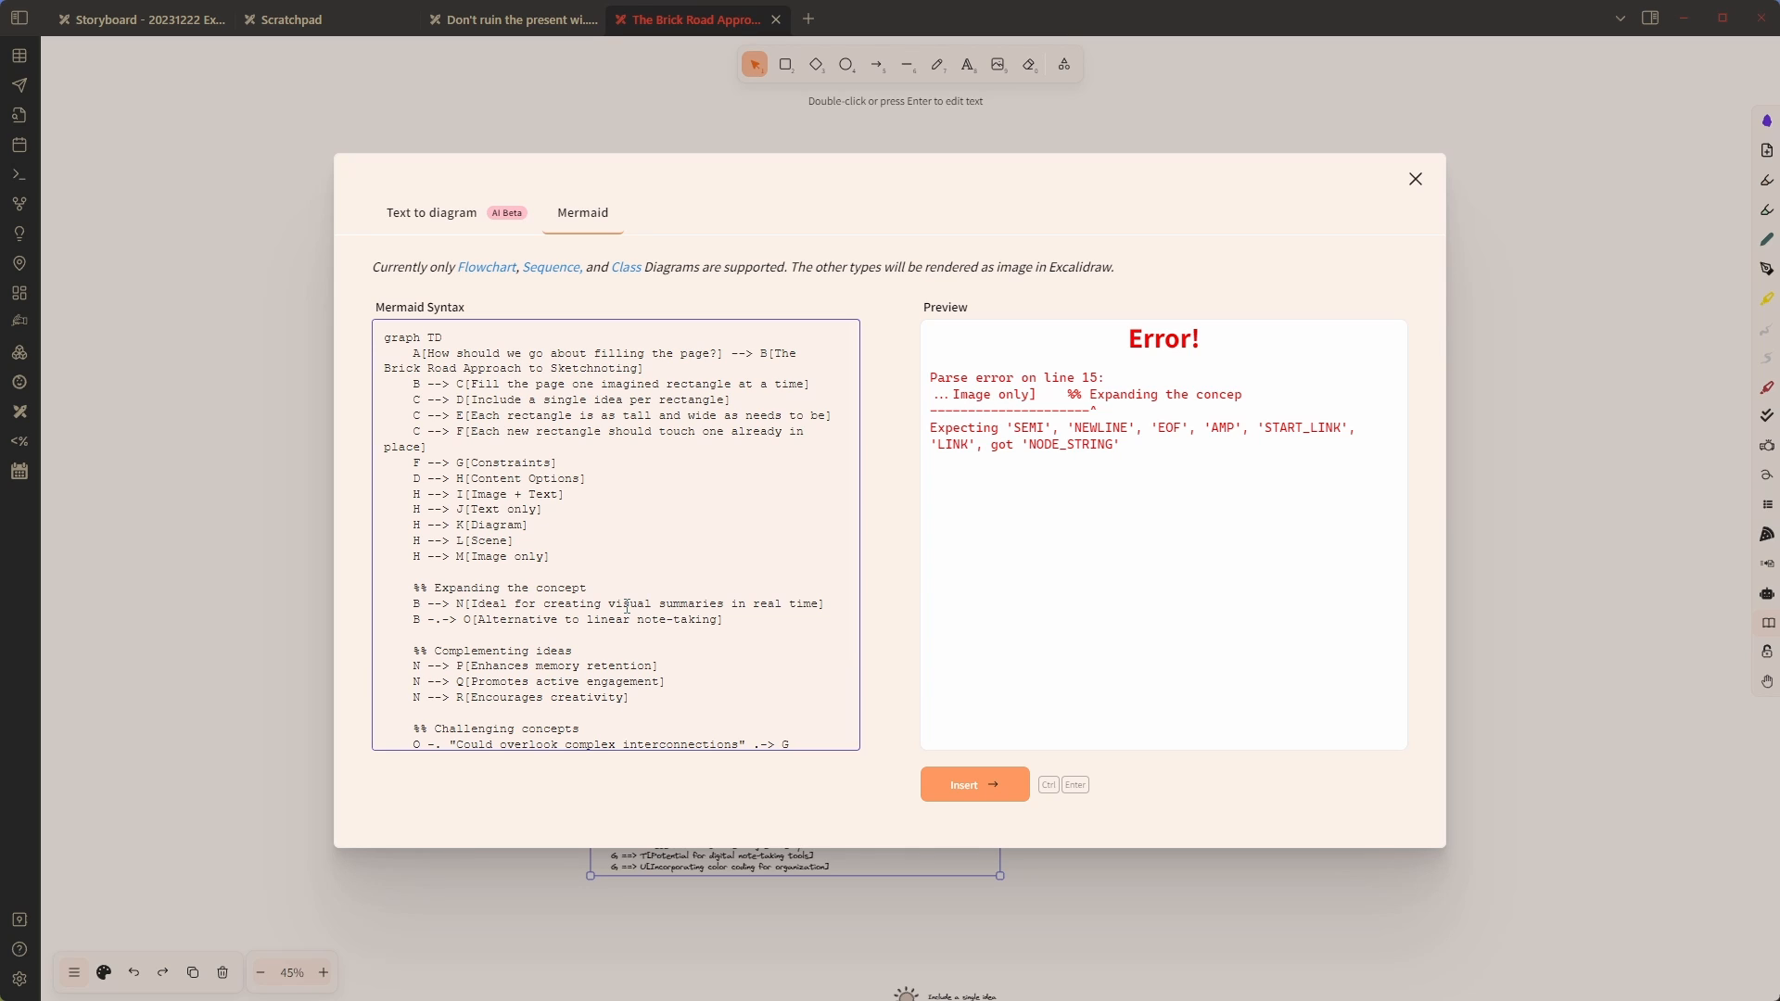
# Try removing the "%% Expanding the concept" comment line from the Mermaid script
pyautogui.click(608, 591)
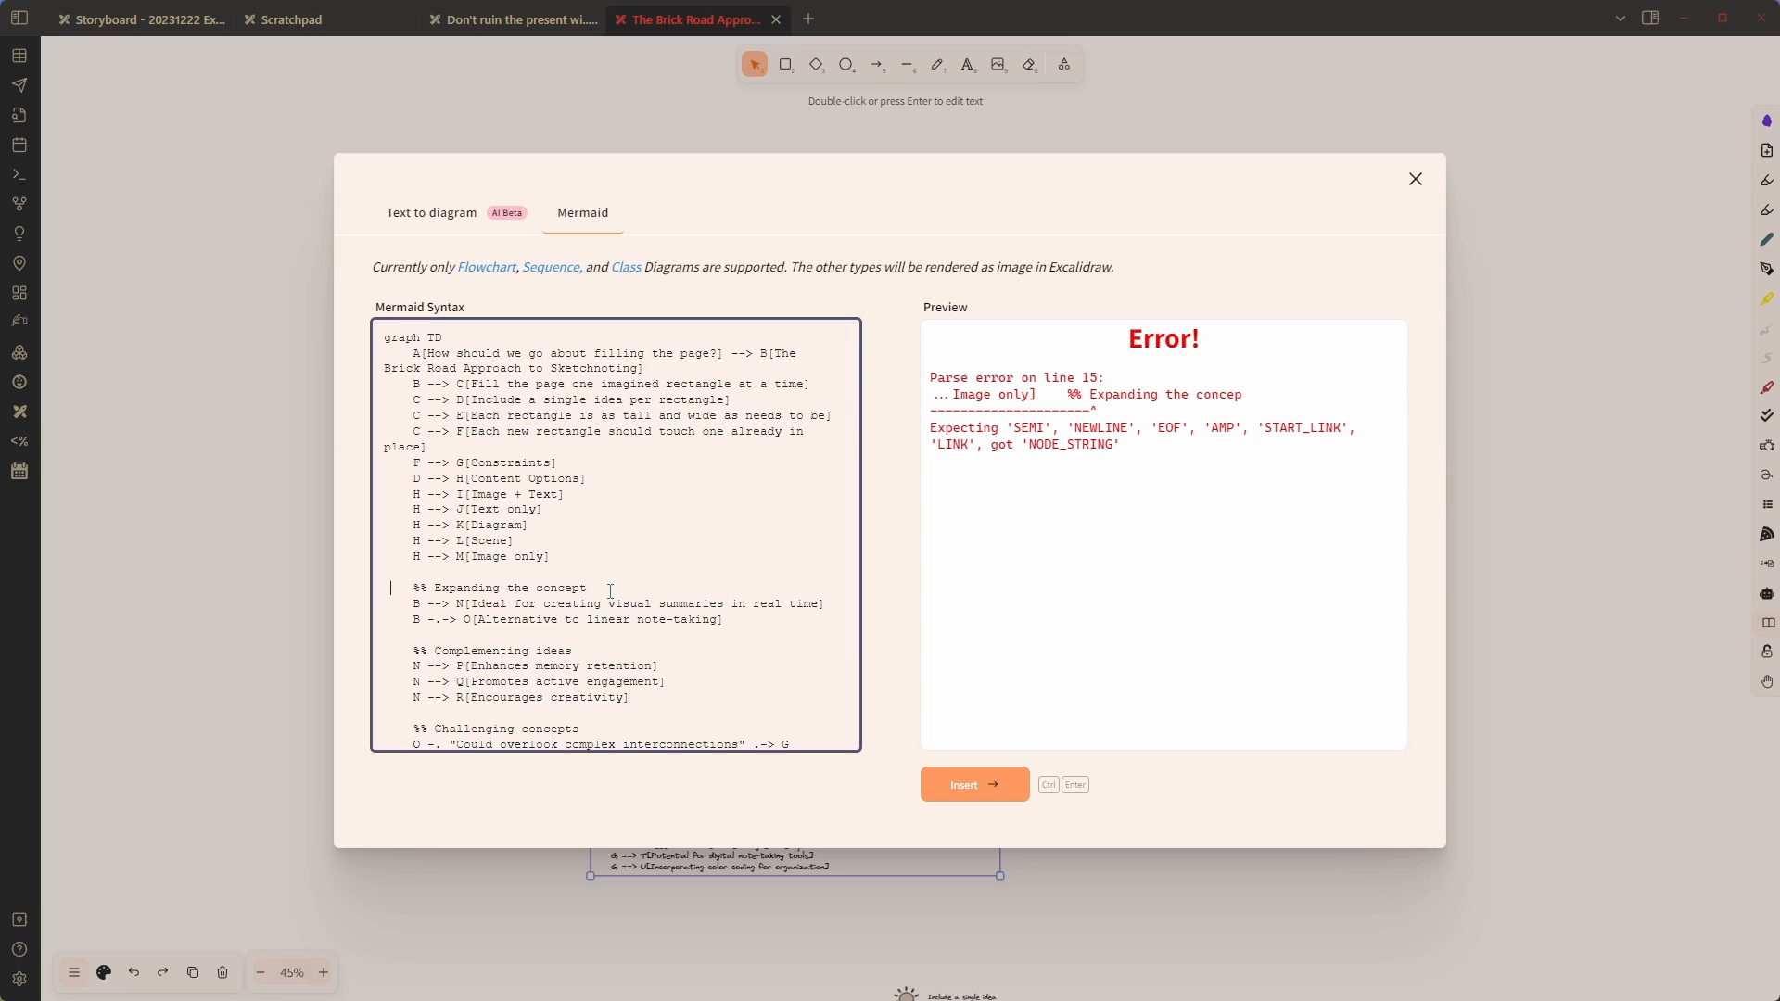
pyautogui.press('Right')
pyautogui.press('Right')
pyautogui.press('Right')
pyautogui.press('Delete')
pyautogui.press('Delete')
pyautogui.press('Delete')
pyautogui.hotkey('shift', 'End')
pyautogui.press('Delete')
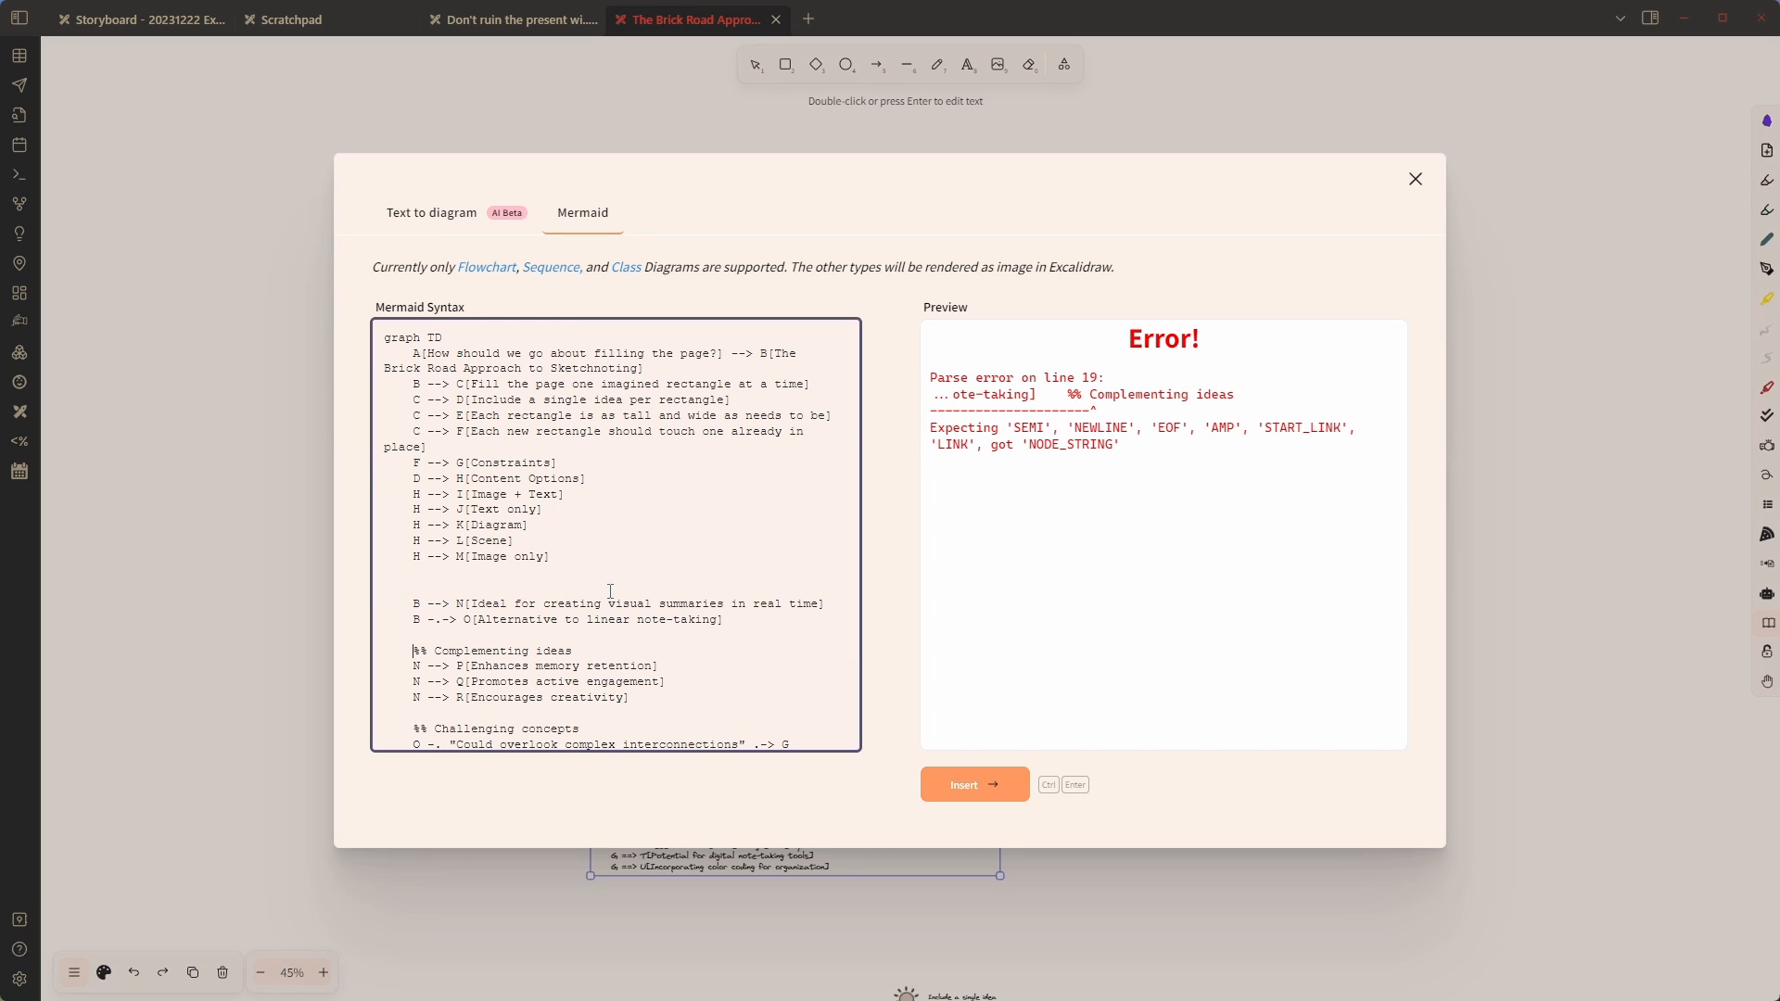
# Try removing the "%% Complementing ideas" and "%% Challenging concepts" comment lines from the Mermaid script
pyautogui.press('Down')
pyautogui.press('Down')
pyautogui.press('Down')
pyautogui.press('Down')
pyautogui.hotkey('shift', 'End')
pyautogui.press('Delete')
pyautogui.press('Down')
pyautogui.press('Down')
pyautogui.press('Down')
pyautogui.press('Down')
pyautogui.press('Down')
pyautogui.hotkey('shift', 'End')
pyautogui.press('Delete')
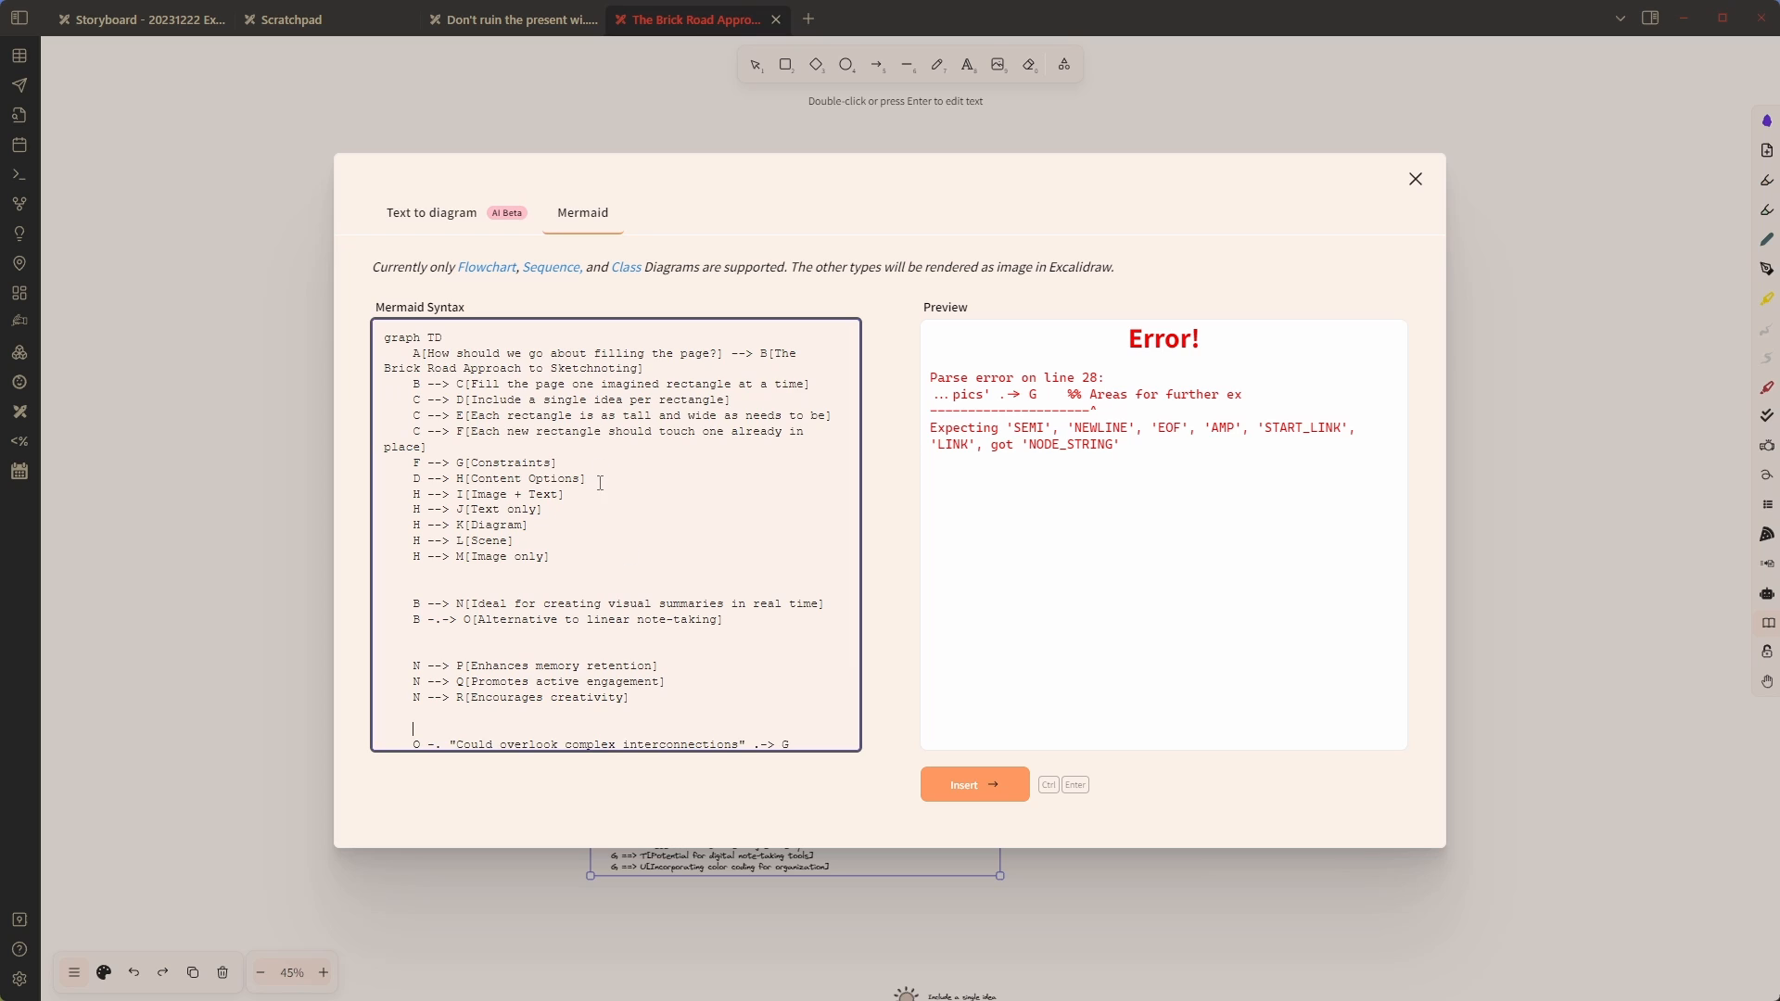
# Try removing the "%% Areas for further exploration" comment line near the end of the Mermaid script
pyautogui.scroll(-2, 601, 483)
pyautogui.hotkey('shift', 'Home')
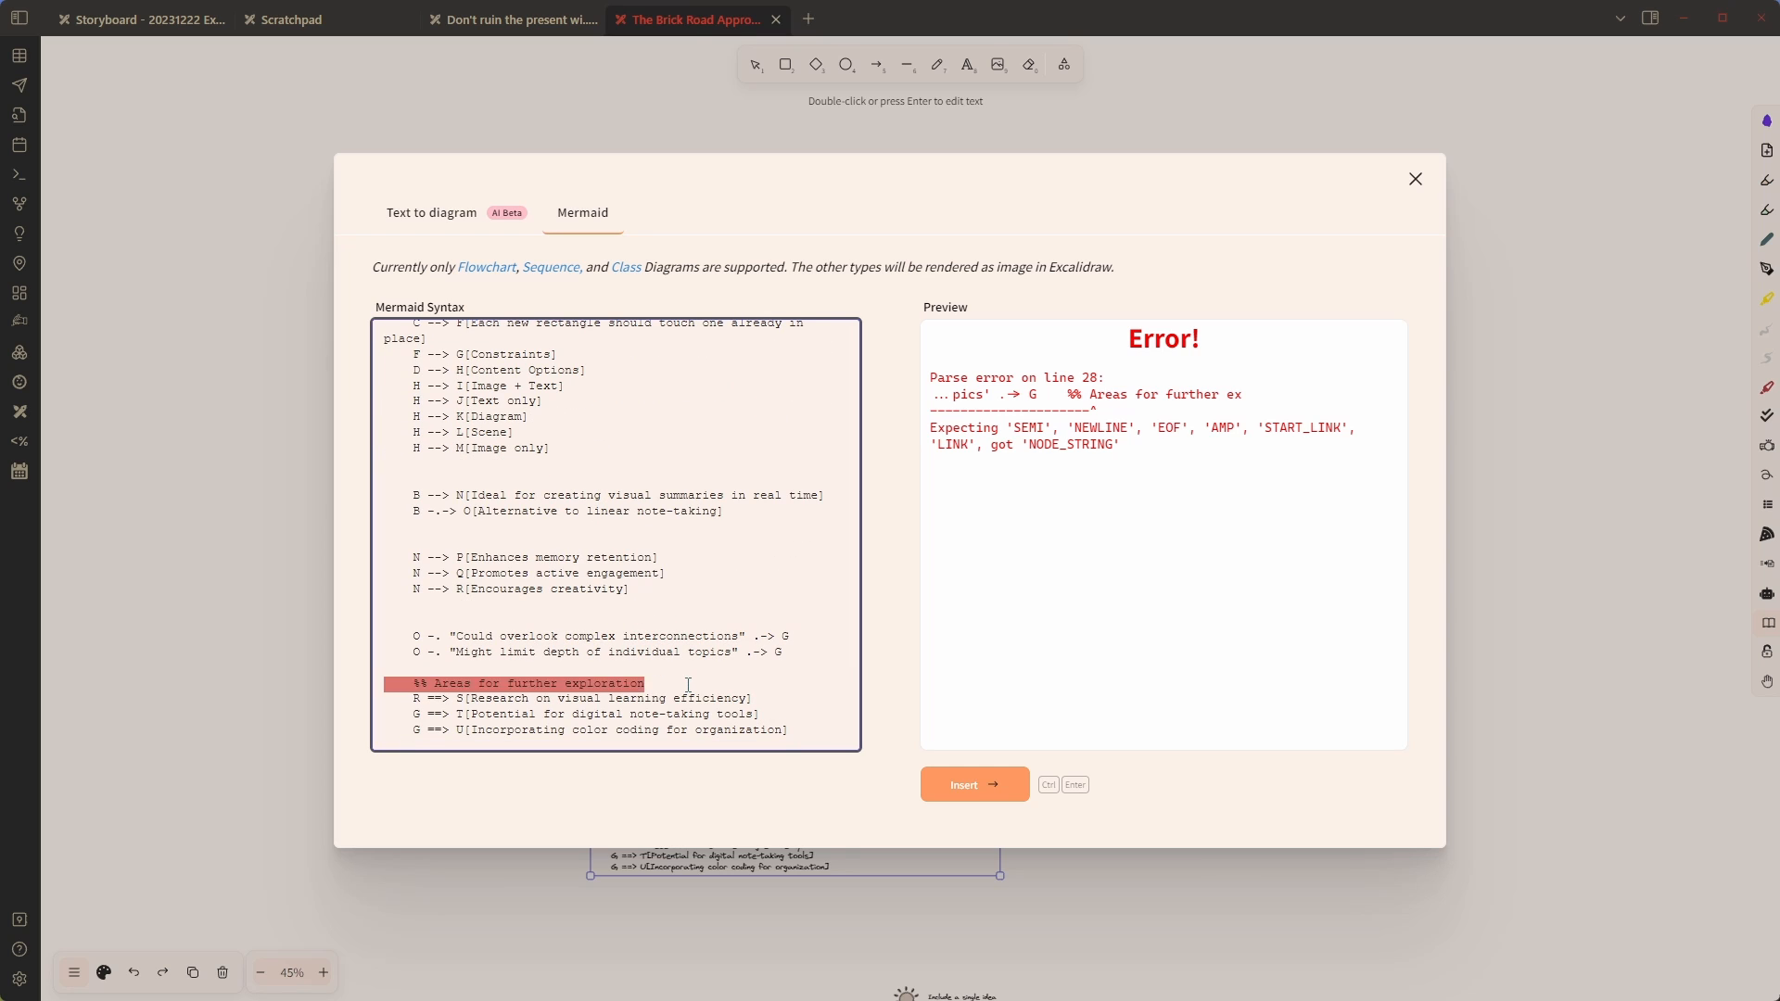
pyautogui.press('Delete')
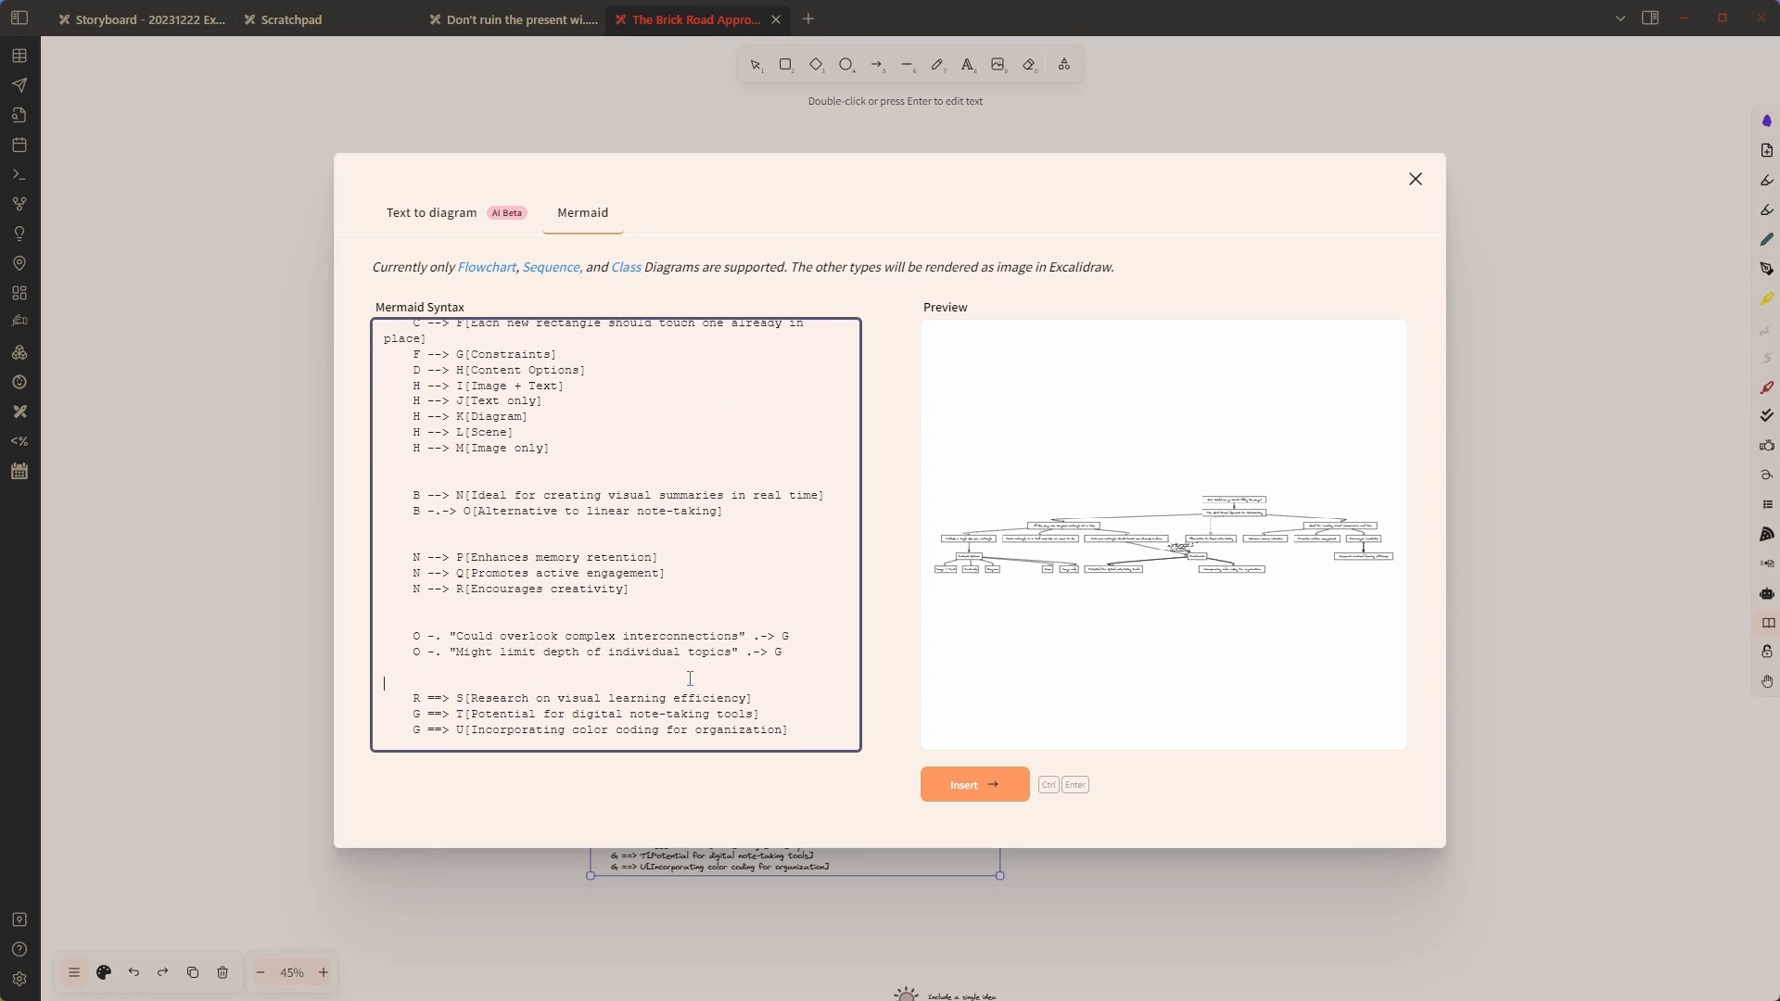
# Undo the removal of the comment lines in the Mermaid script
pyautogui.scroll(2, 484, 481)
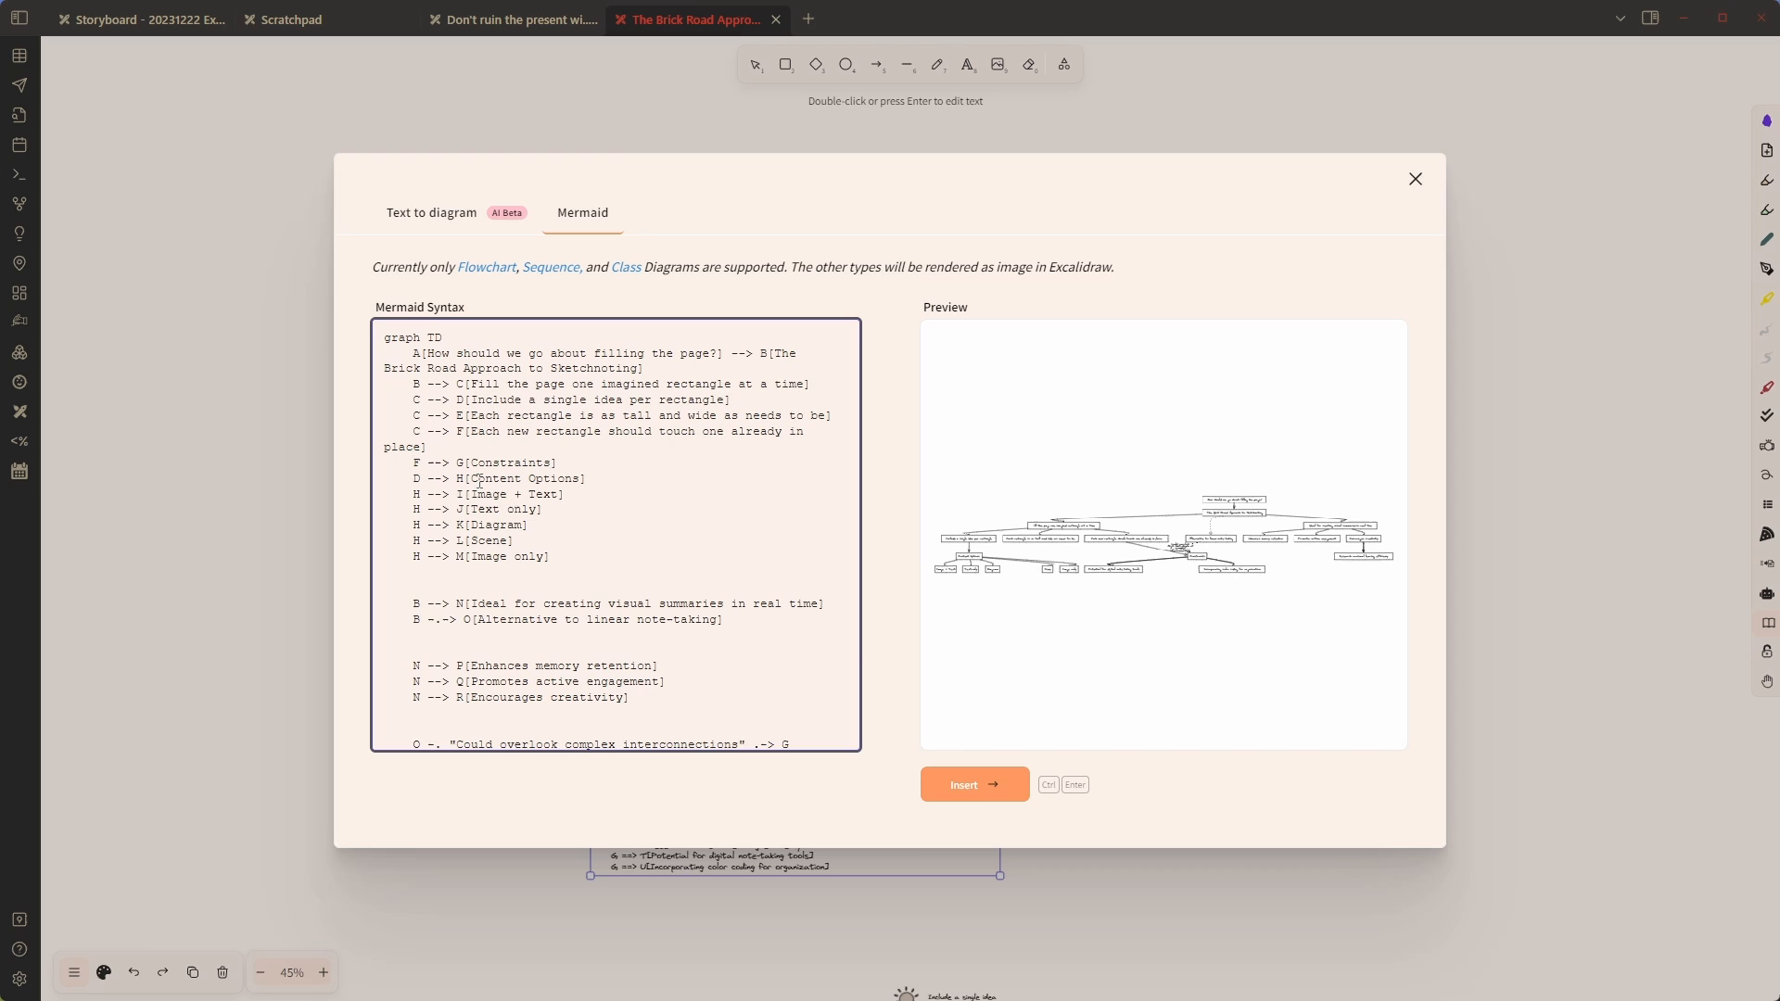
pyautogui.click(445, 587)
pyautogui.write('su')
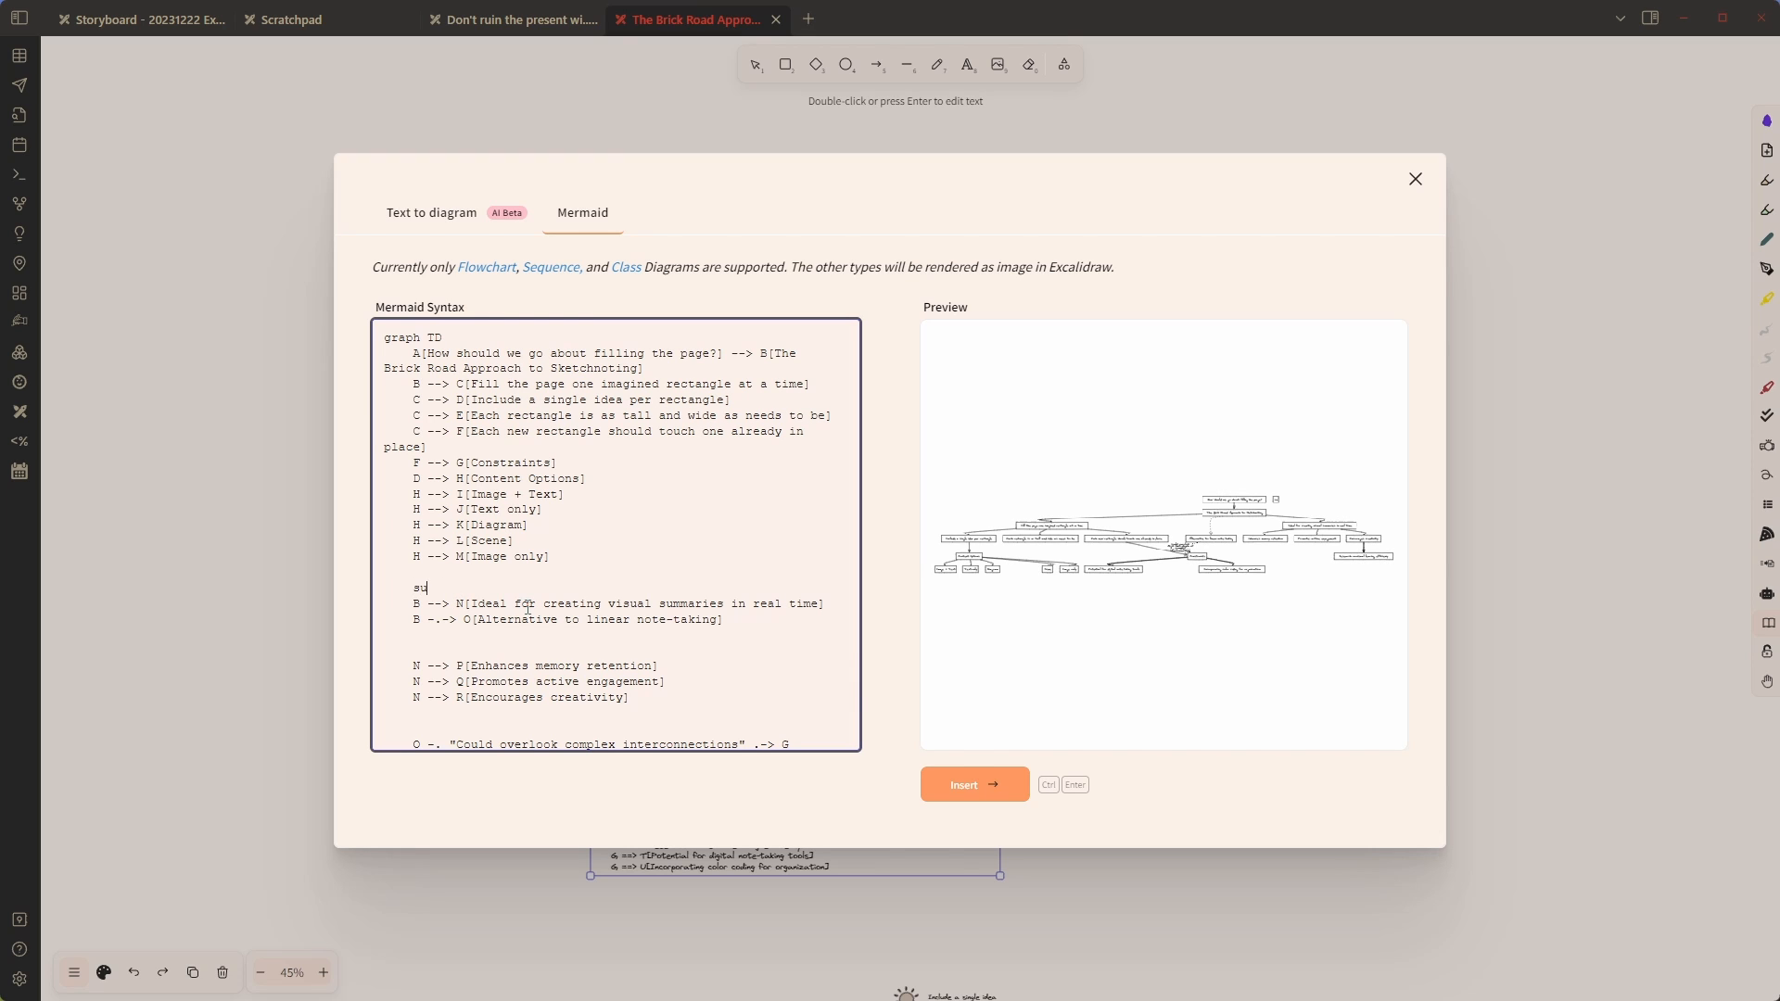
pyautogui.hotkey('ctrl', 'z')
pyautogui.hotkey('ctrl', 'z')
pyautogui.hotkey('ctrl', 'z')
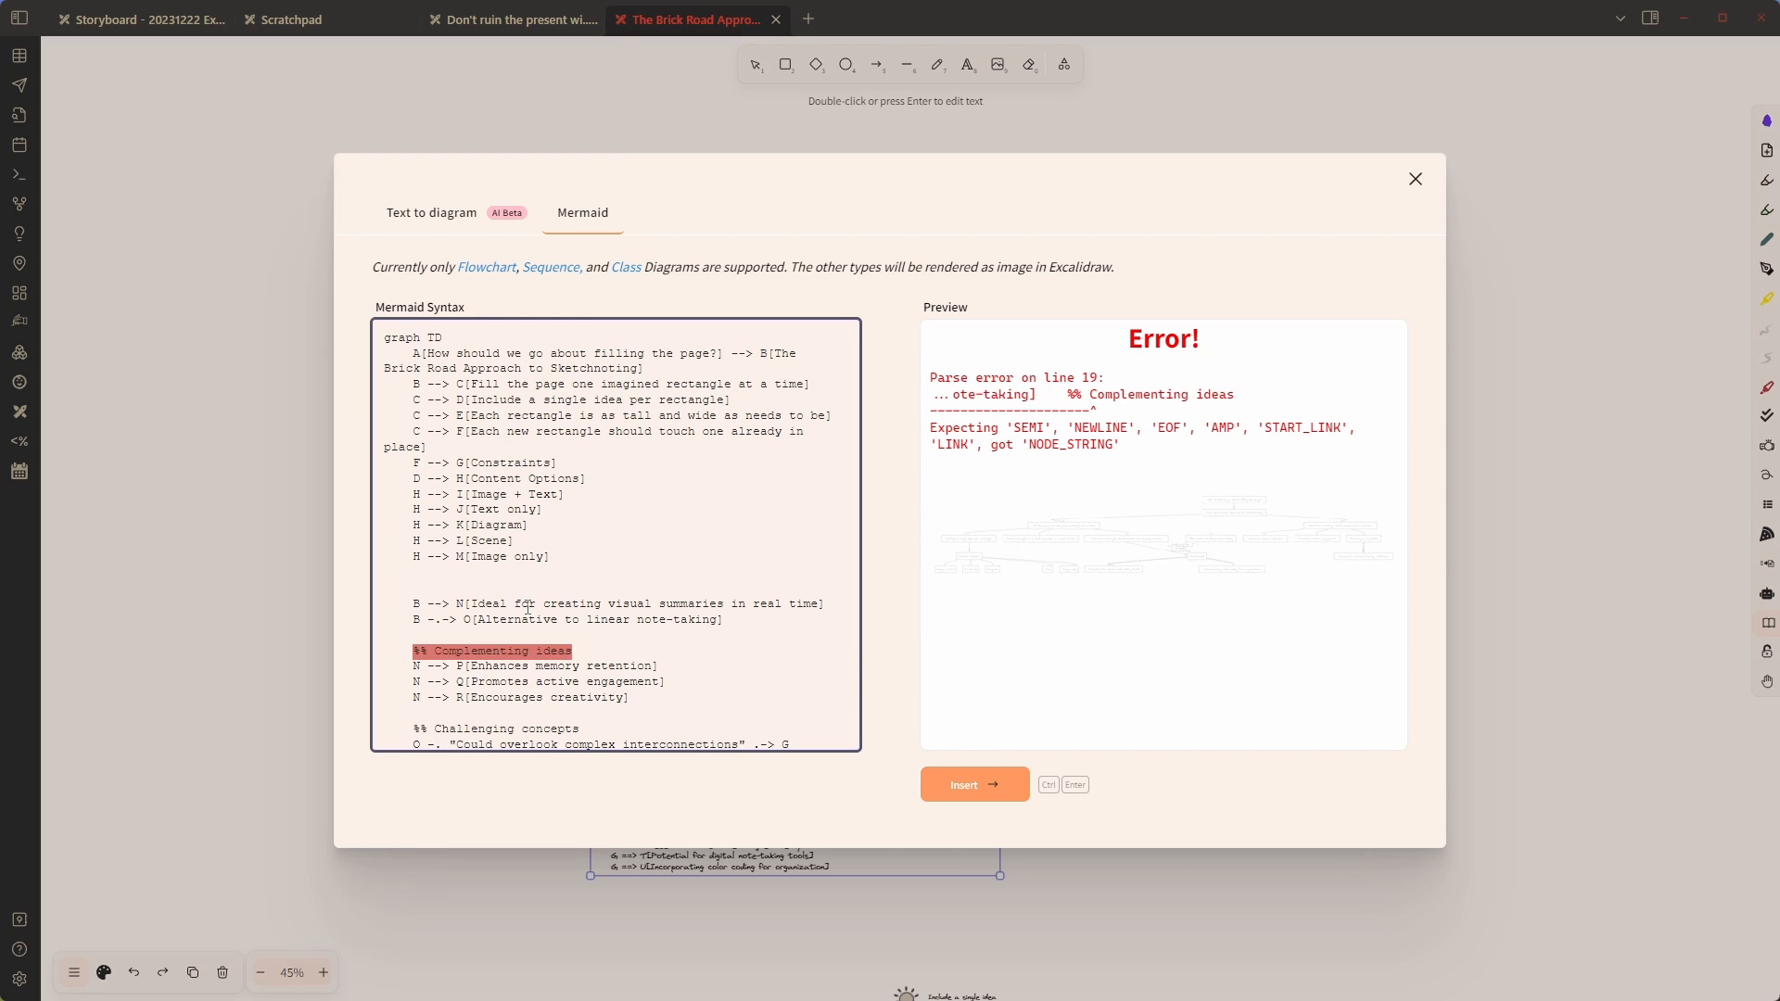
# Turn the first comment into subgraph "Expanding the concept" and close it with end after the "Alternative to linear note-taking" line
pyautogui.press('Left')
pyautogui.write('sub')
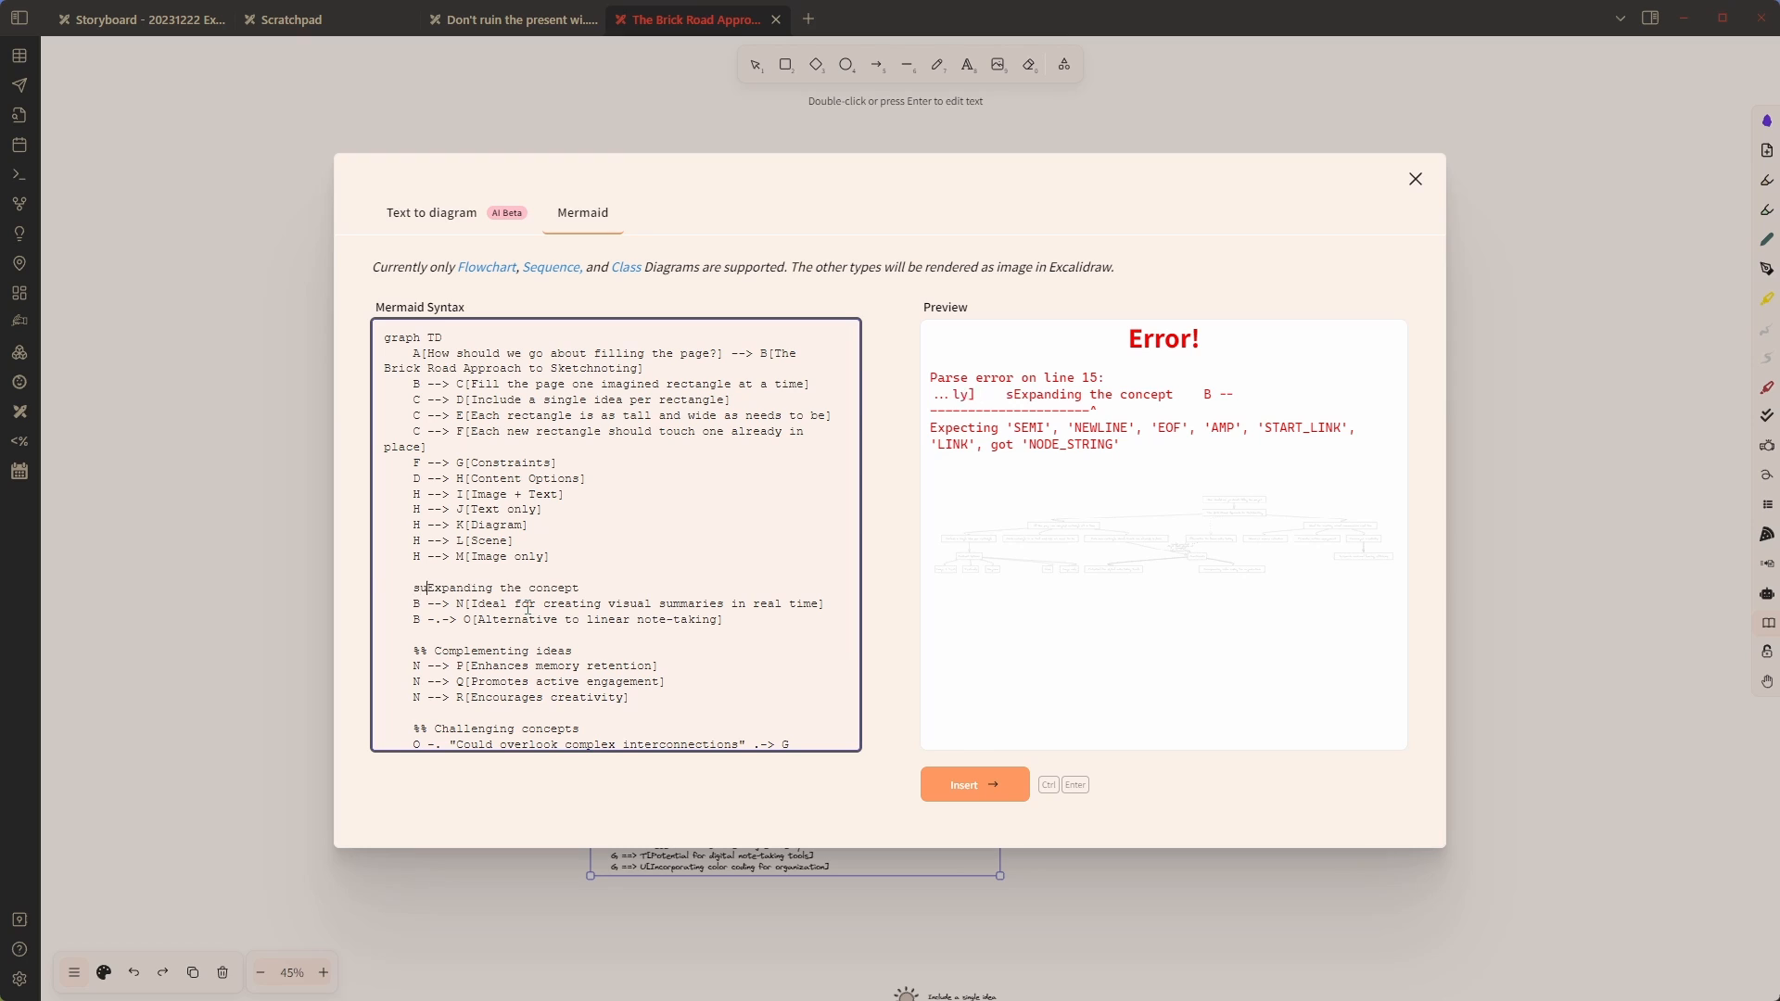
pyautogui.write('graph "')
pyautogui.press('End')
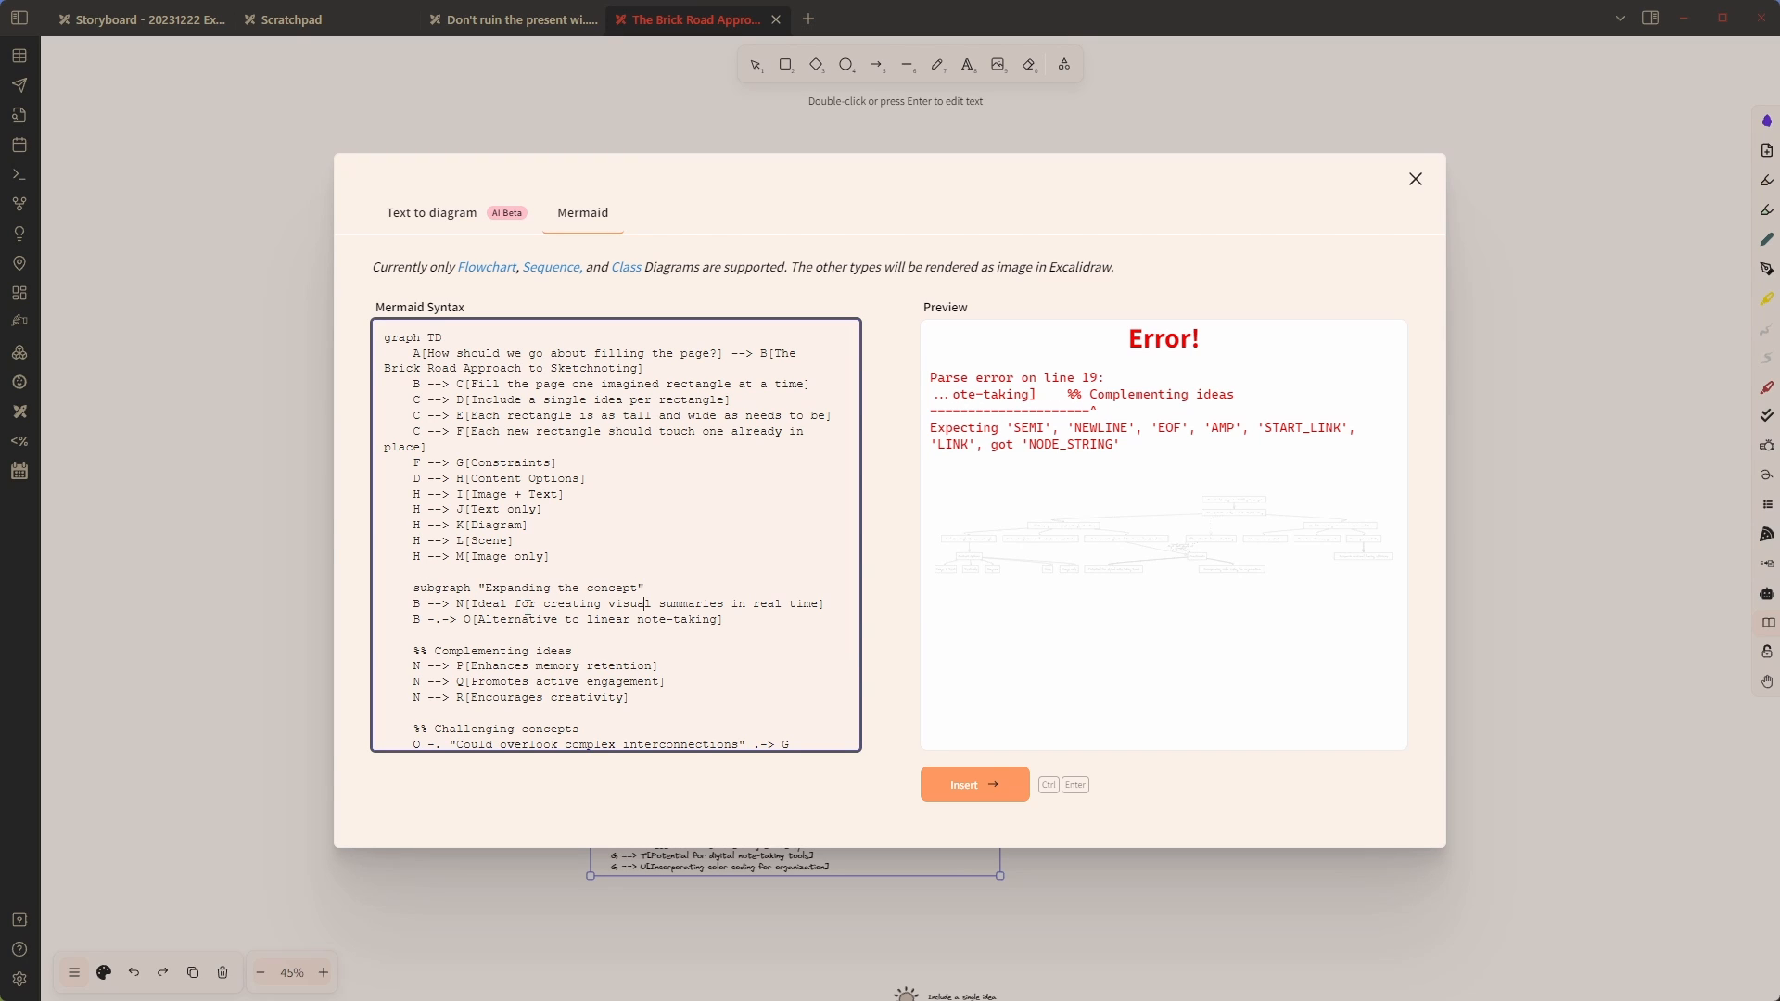
pyautogui.press('Return')
pyautogui.write('end')
pyautogui.press('Up')
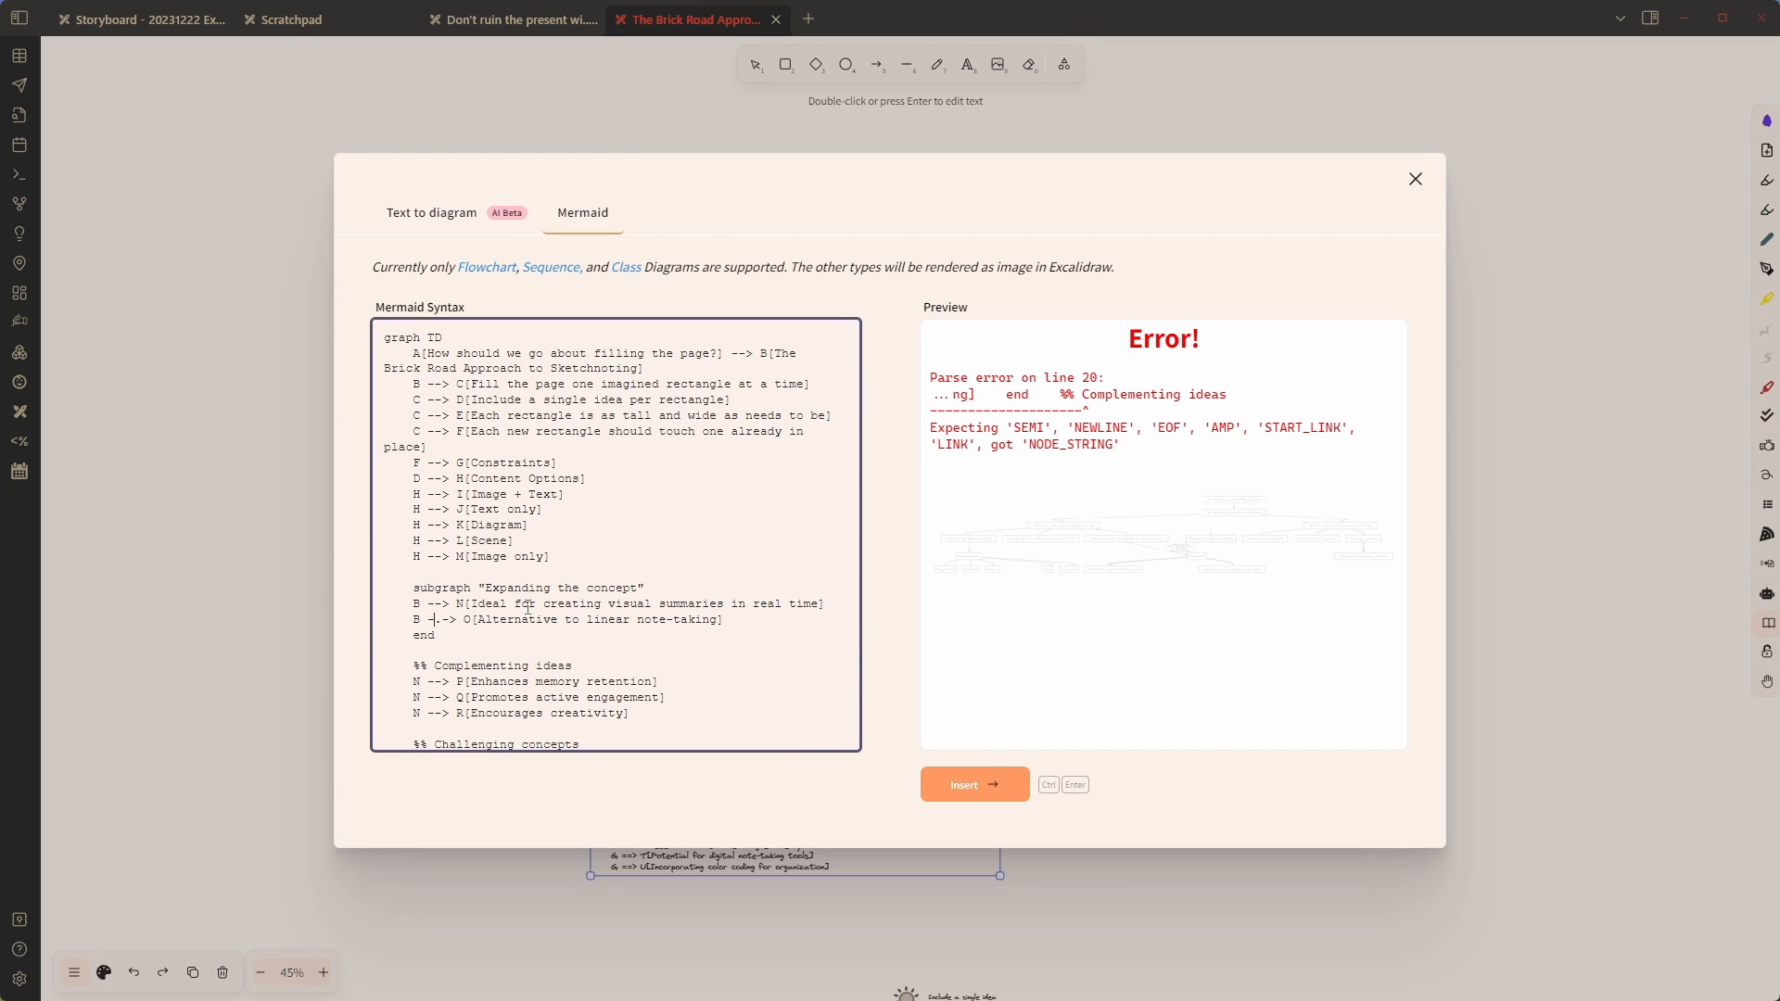
# Turn the "%% Complementing ideas" comment into the opening line subgraph " Complementing ideas" in the Mermaid script
pyautogui.hotkey('shift', 'Home')
pyautogui.hotkey('ctrl', 'c')
pyautogui.press('Down')
pyautogui.press('Down')
pyautogui.press('Delete')
pyautogui.press('Delete')
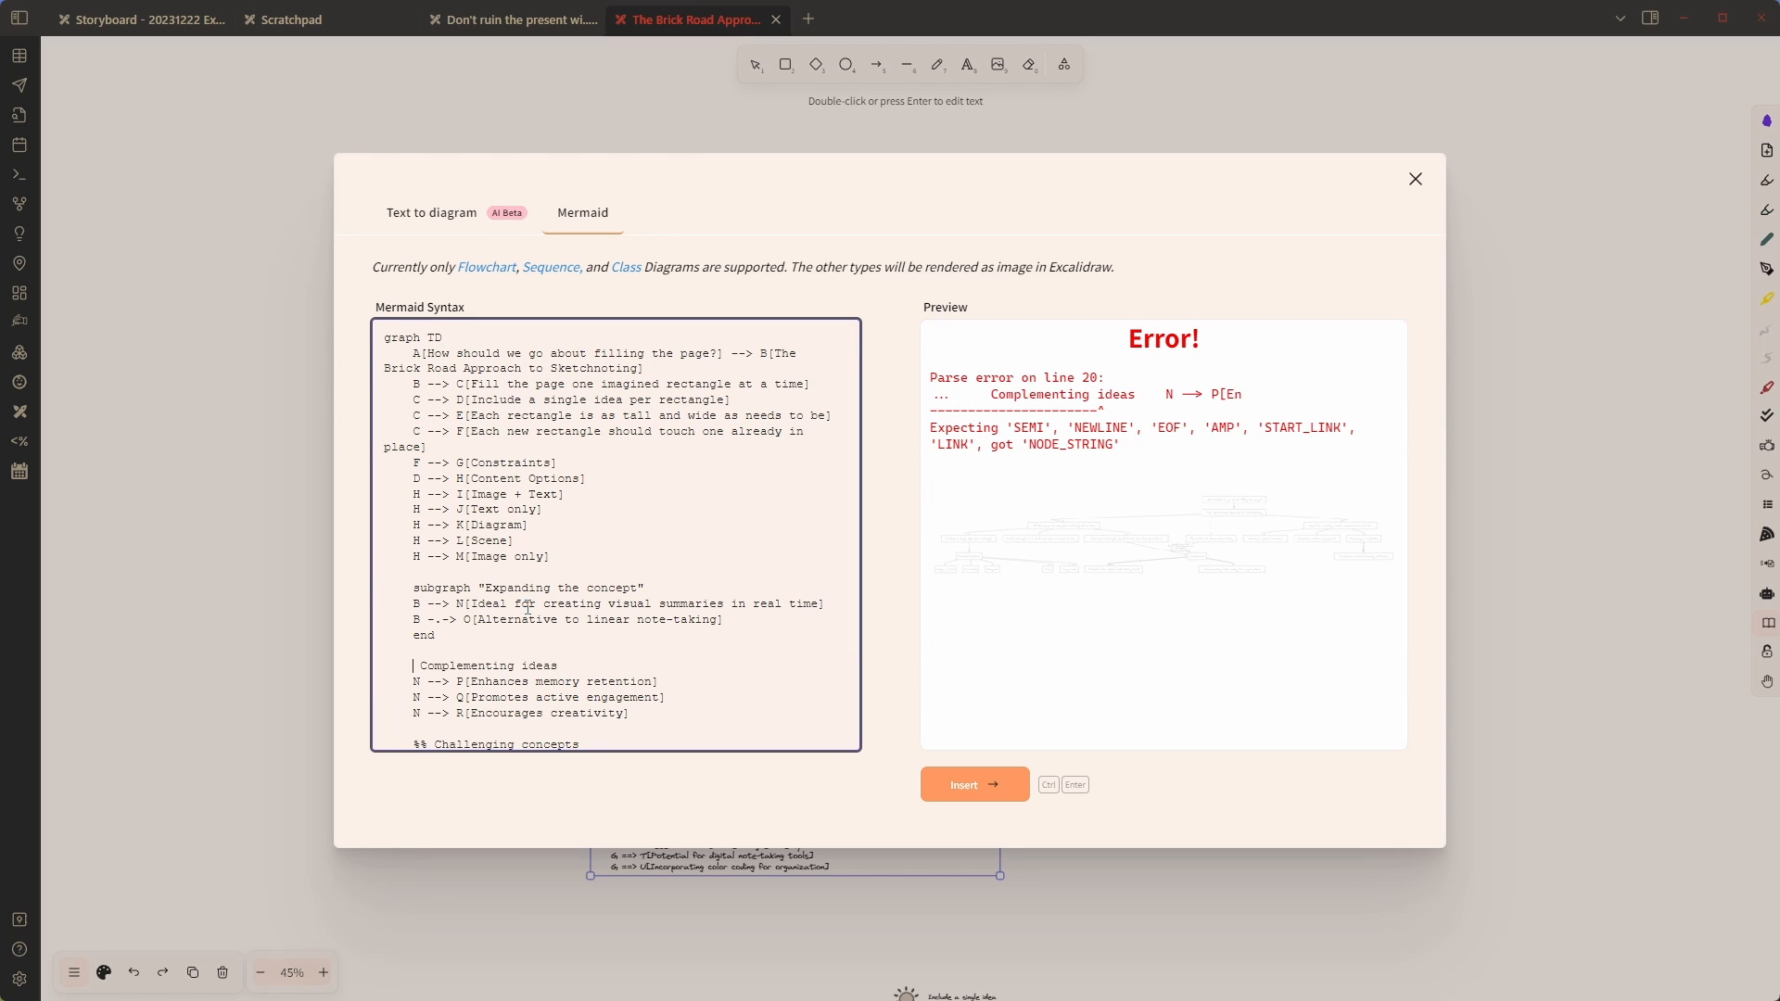
pyautogui.hotkey('ctrl', 'v')
pyautogui.press('Right')
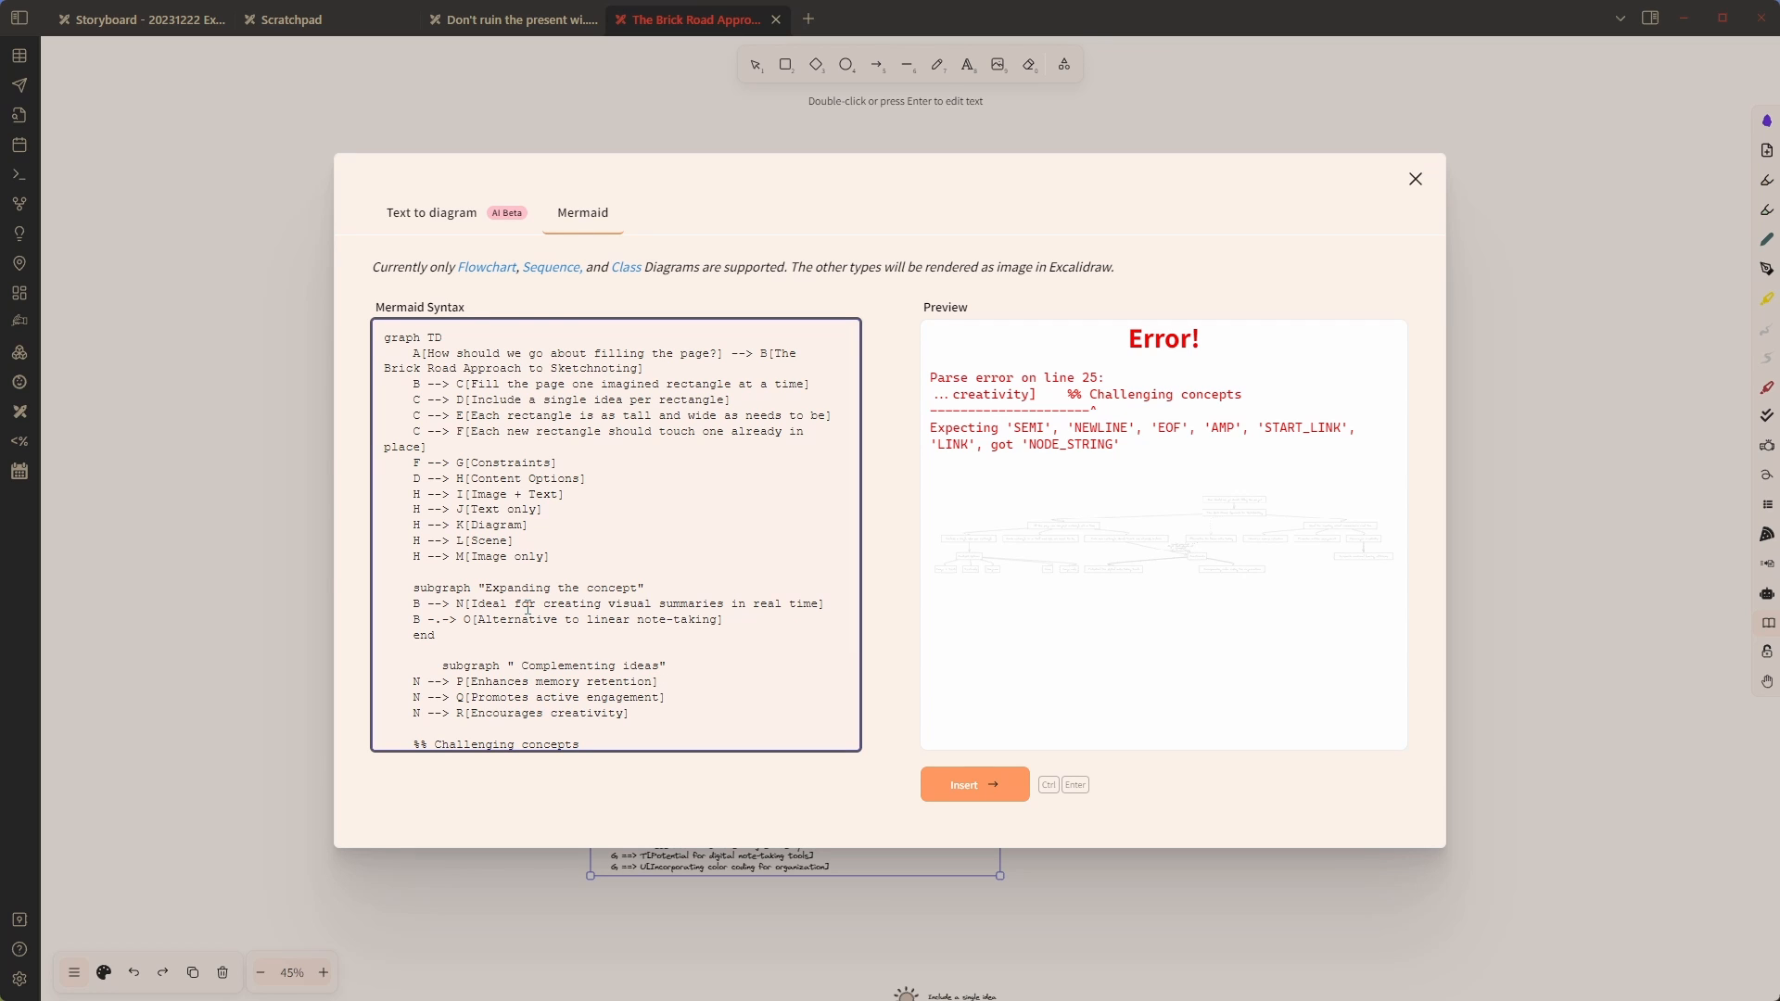
pyautogui.press('Tab')
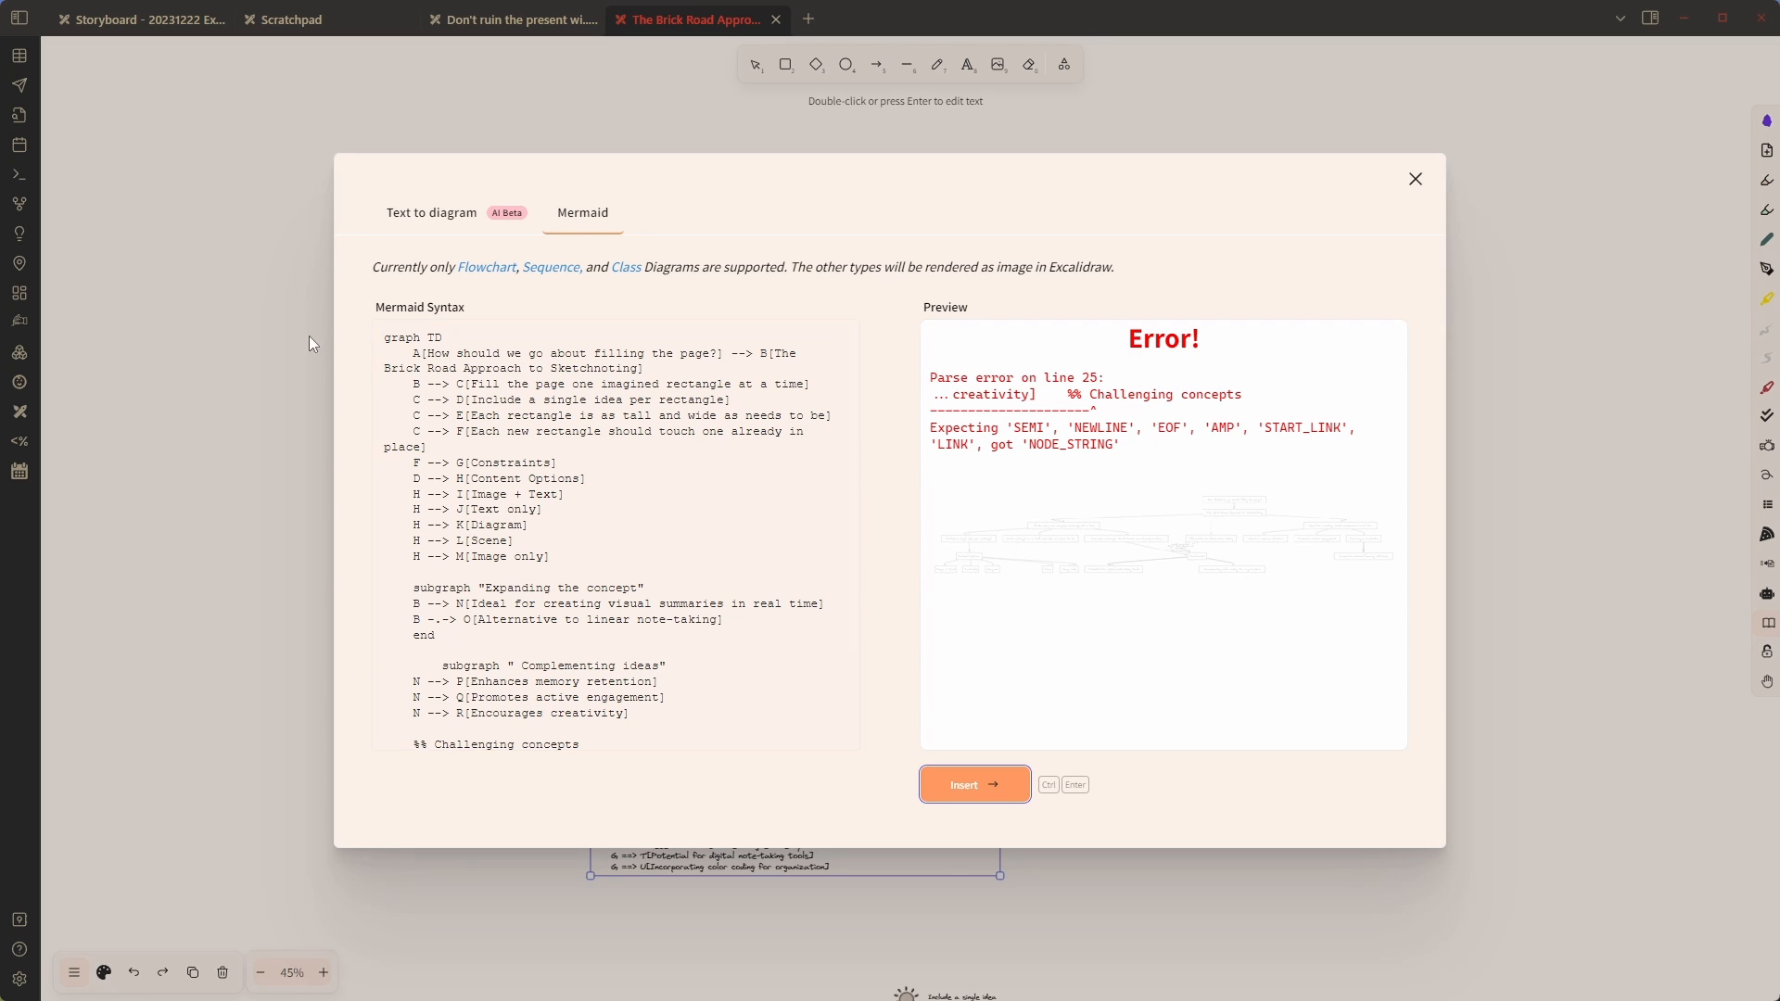
# Close the "Complementing ideas" subgraph with end after the "Encourages creativity" line
pyautogui.scroll(-3, 527, 608)
pyautogui.click(500, 606)
pyautogui.press('Tab')
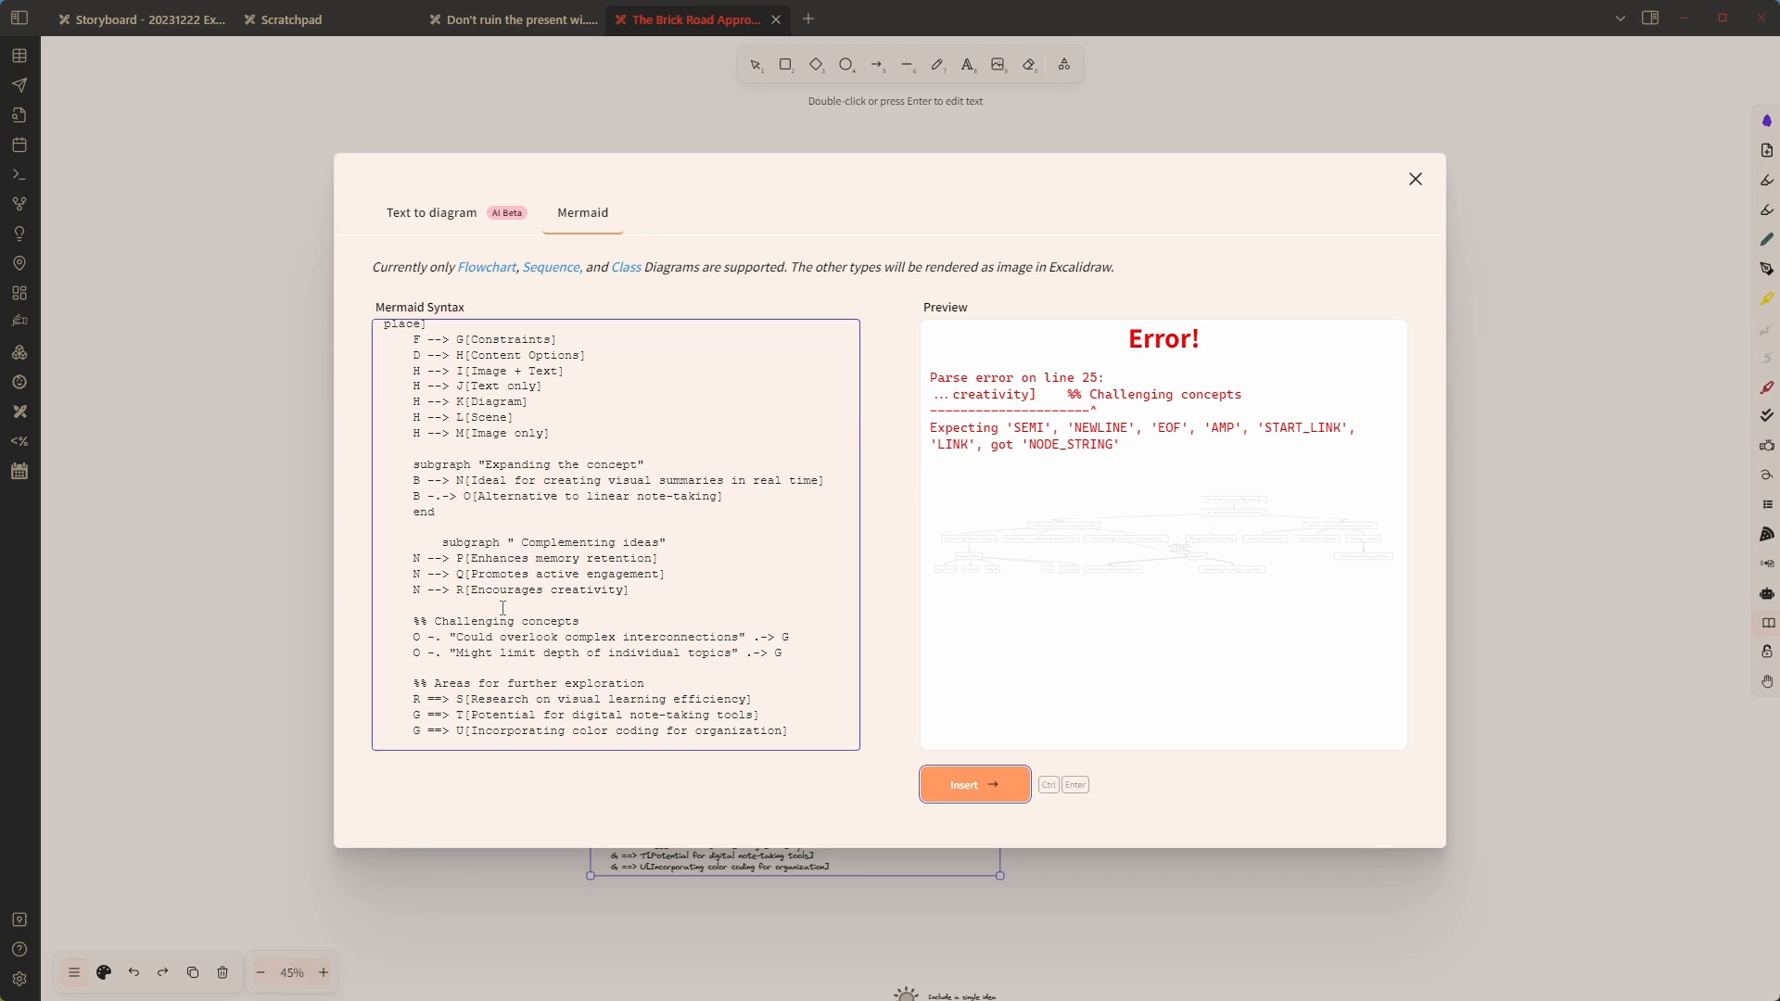
pyautogui.click(502, 607)
pyautogui.write('end')
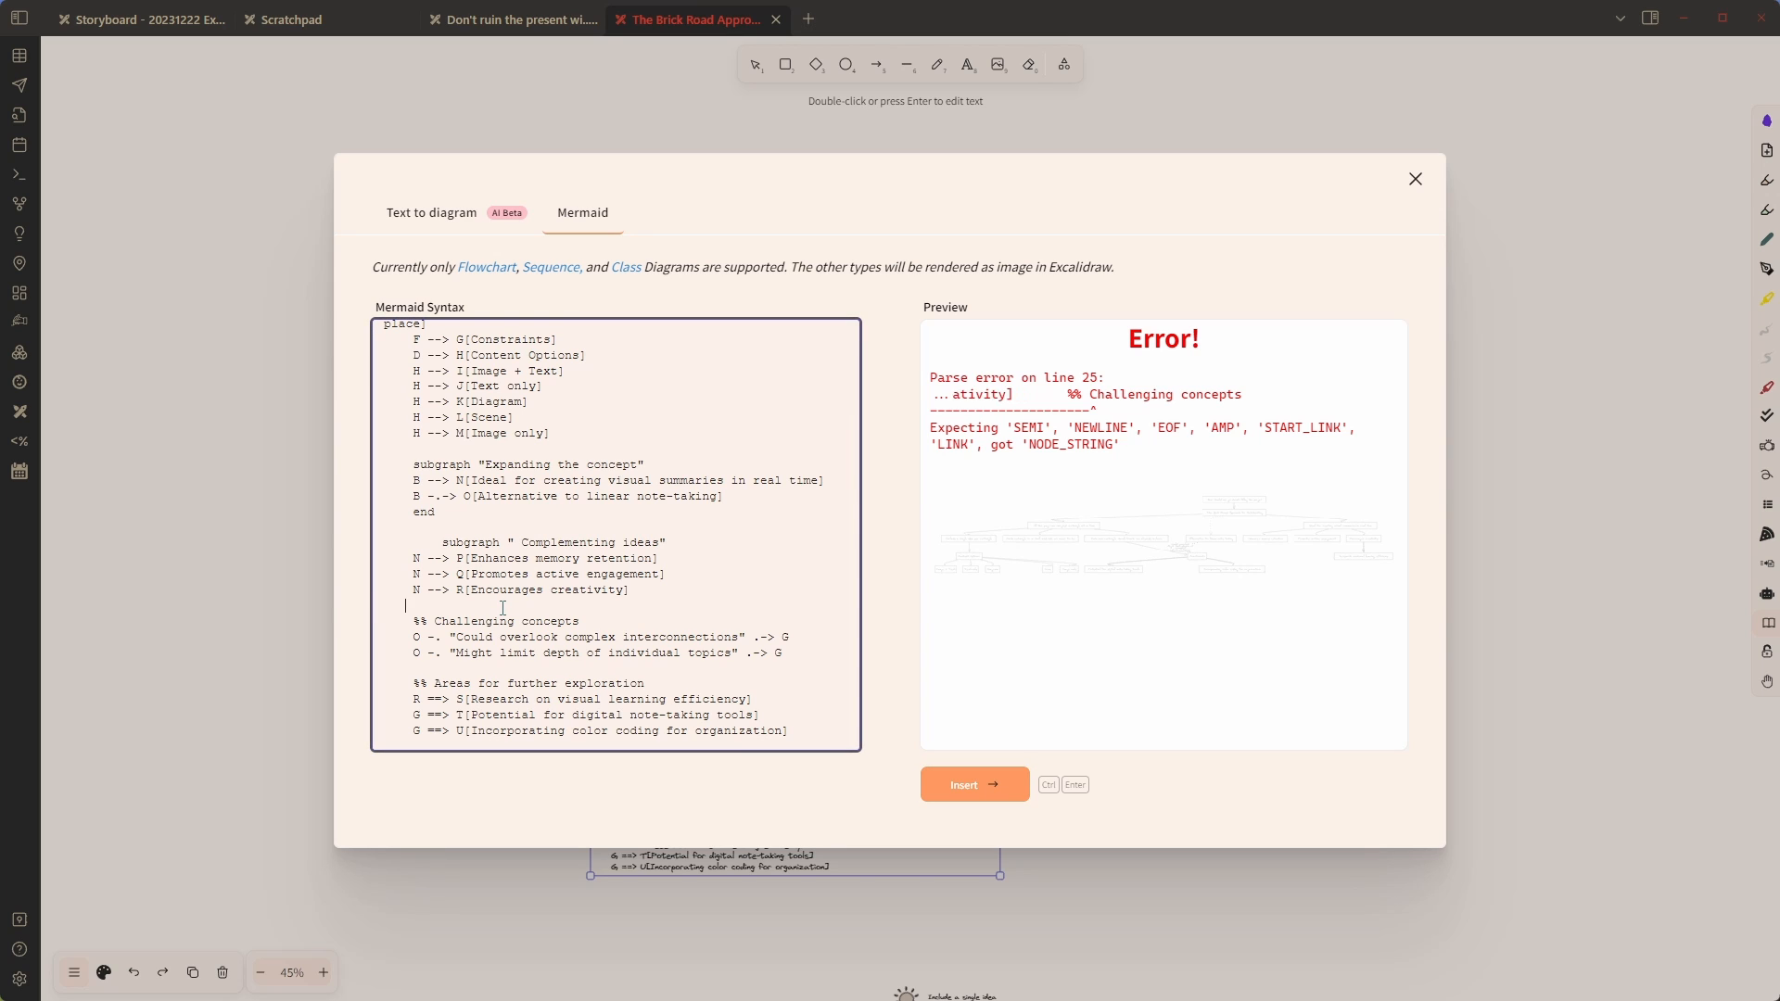
pyautogui.press('Return')
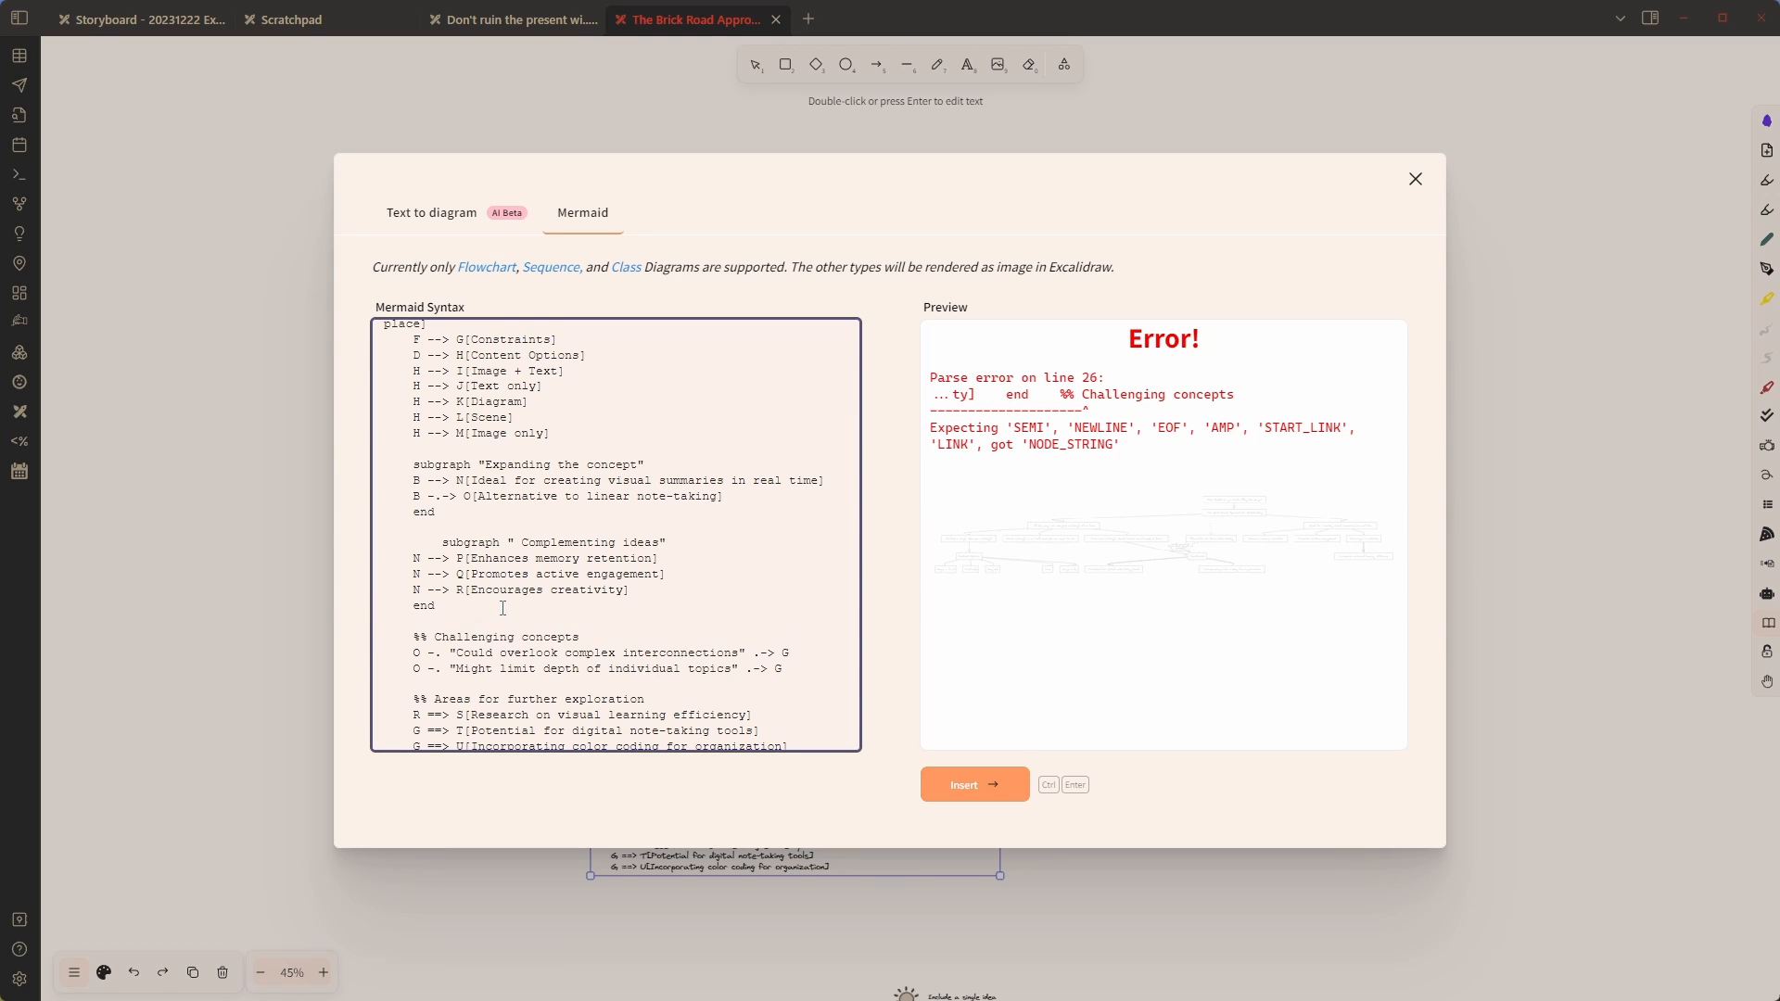
# Turn the "%% Challenging concepts" comment into a subgraph and close it with end after the "Might limit depth of individual topics" line
pyautogui.press('Delete')
pyautogui.press('Delete')
pyautogui.hotkey('ctrl', 'v')
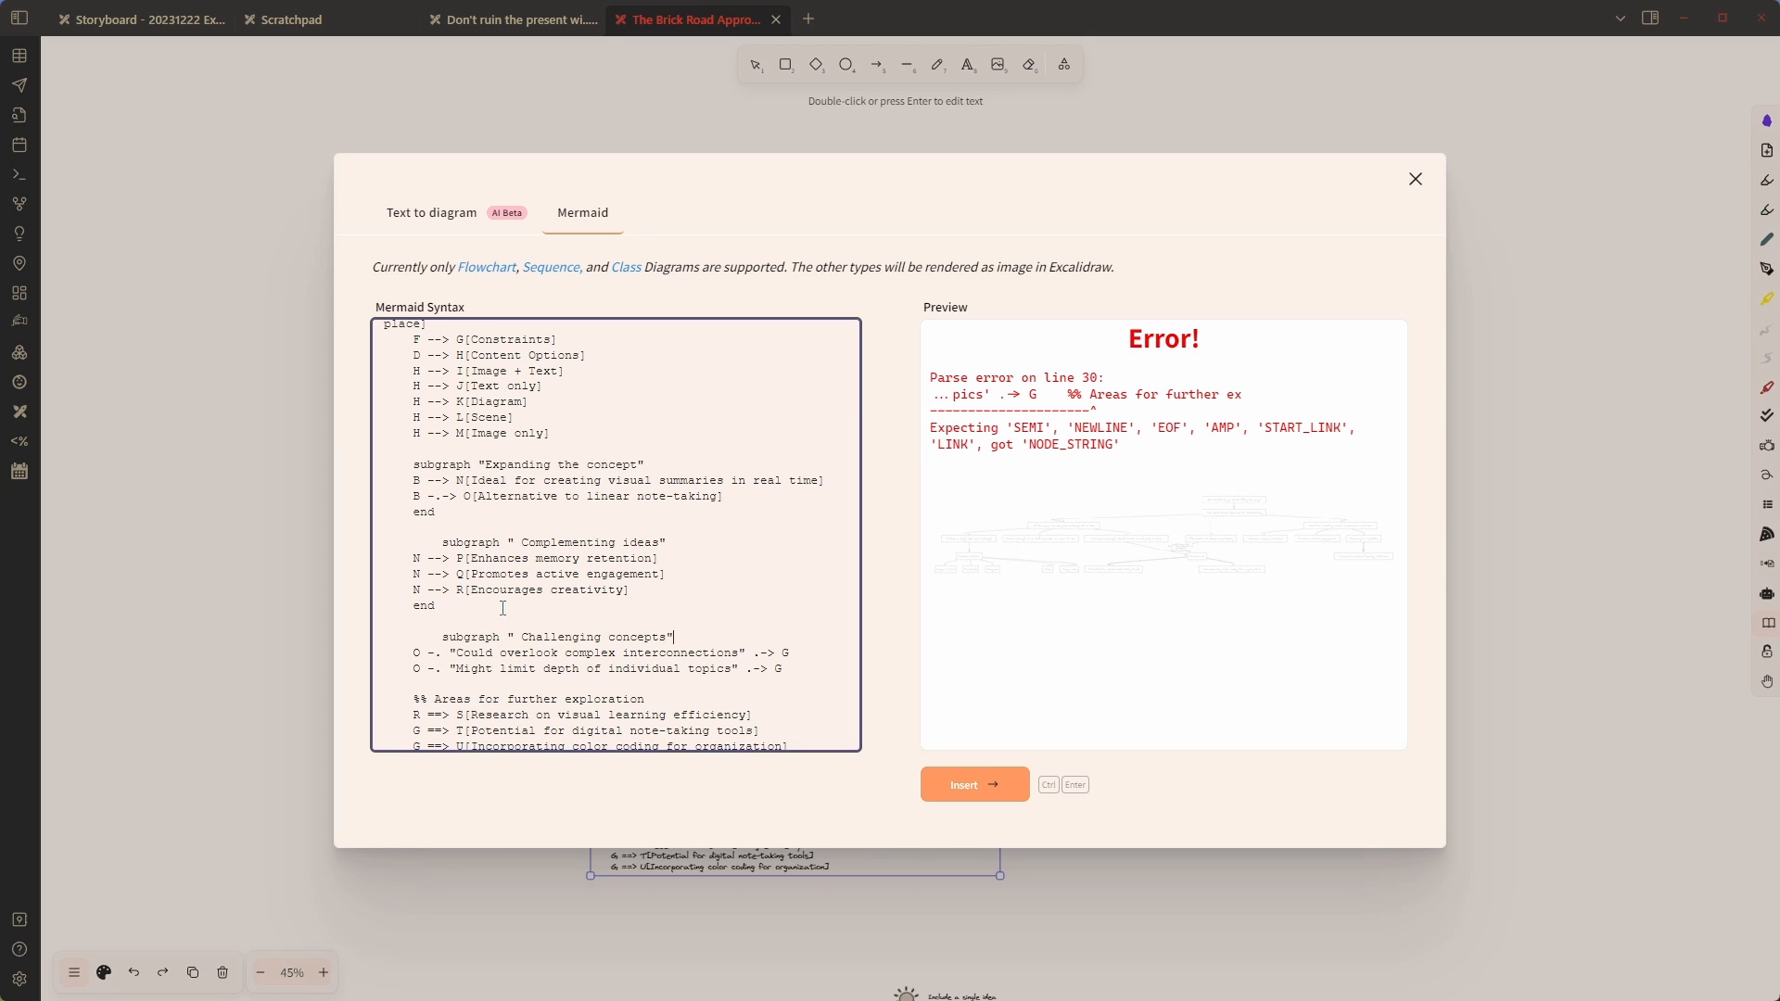
pyautogui.click(802, 664)
pyautogui.press('Return')
pyautogui.write('end')
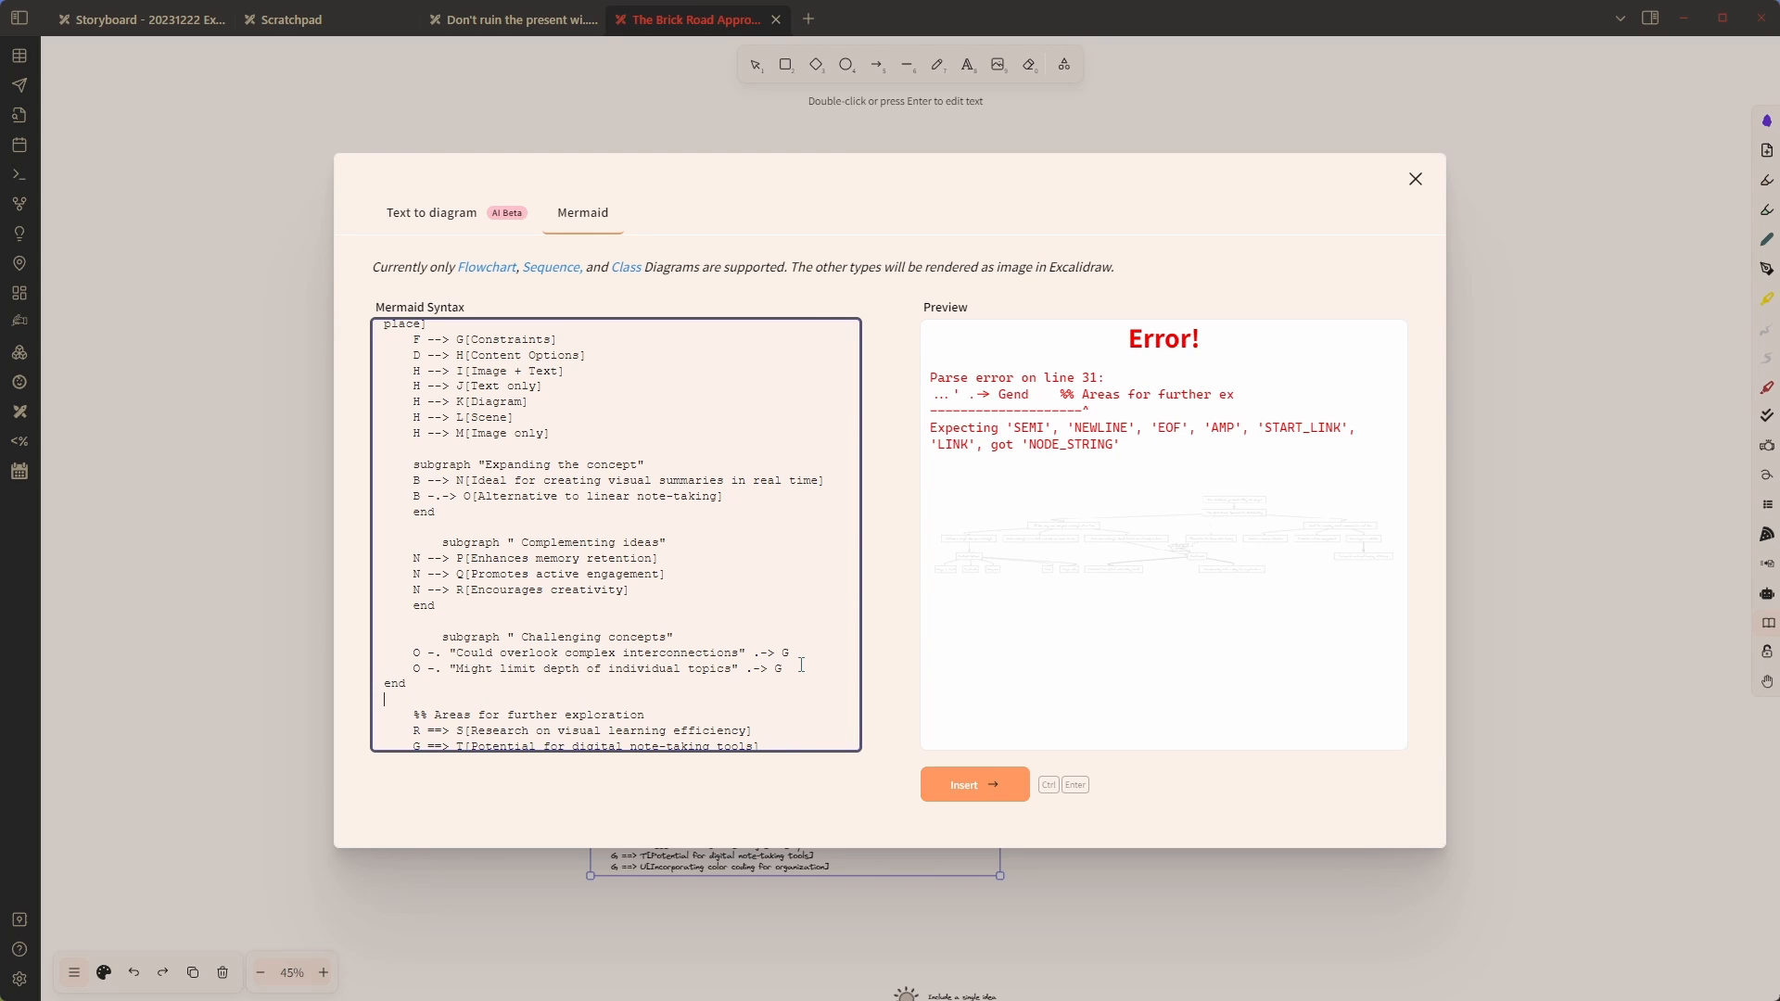
# Turn the last comment into subgraph "Areas for further exploration" and close it with end after the "Incorporating color coding for organization" line
pyautogui.press('Delete')
pyautogui.press('Delete')
pyautogui.write('subgraph "')
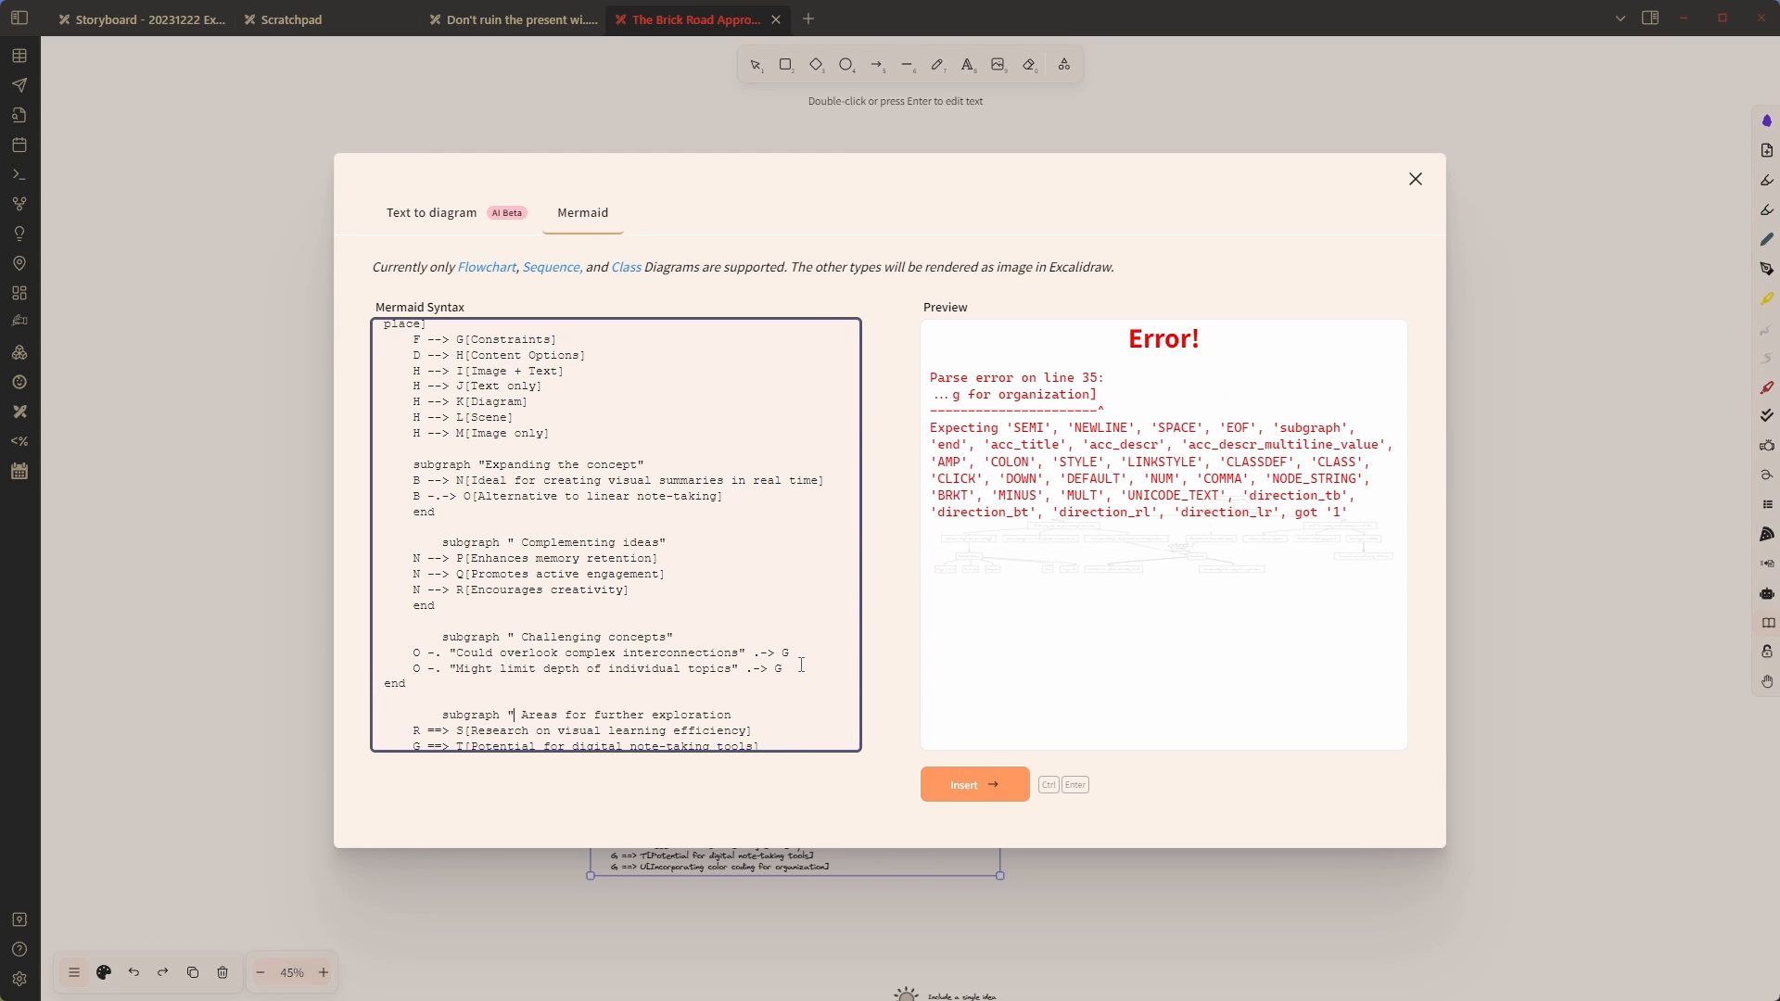
pyautogui.press('Delete')
pyautogui.press('Down')
pyautogui.press('Down')
pyautogui.press('Return')
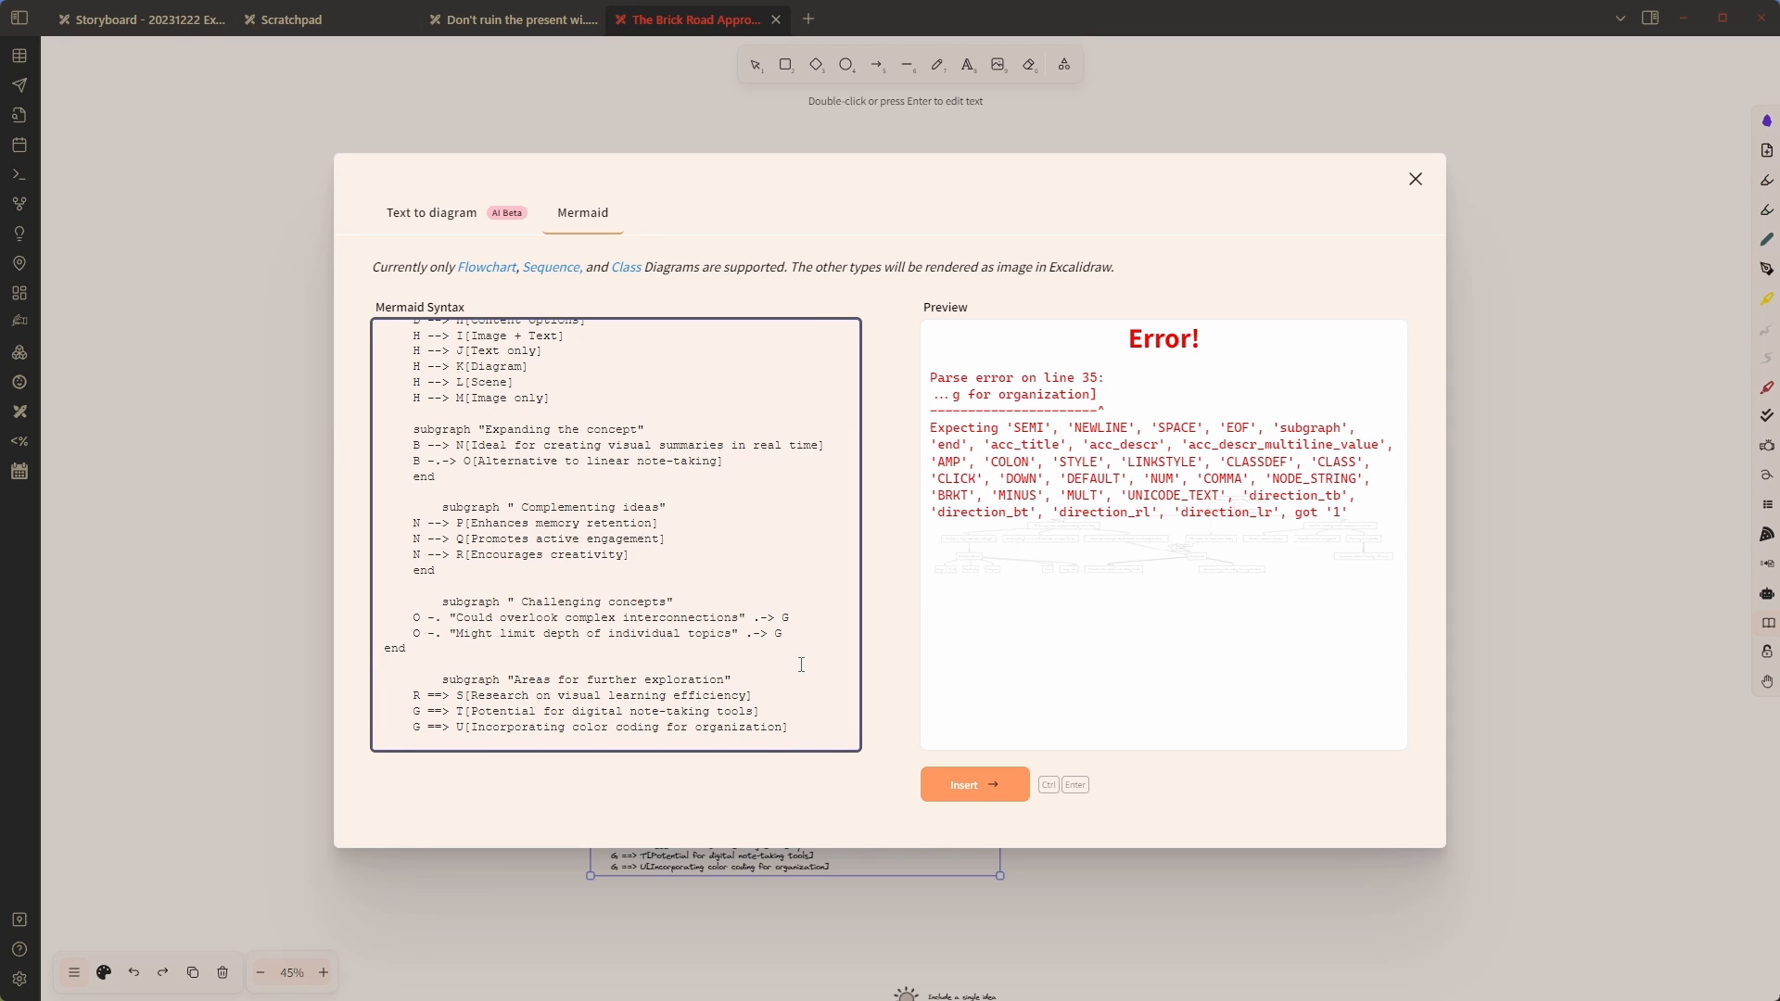
pyautogui.write('end')
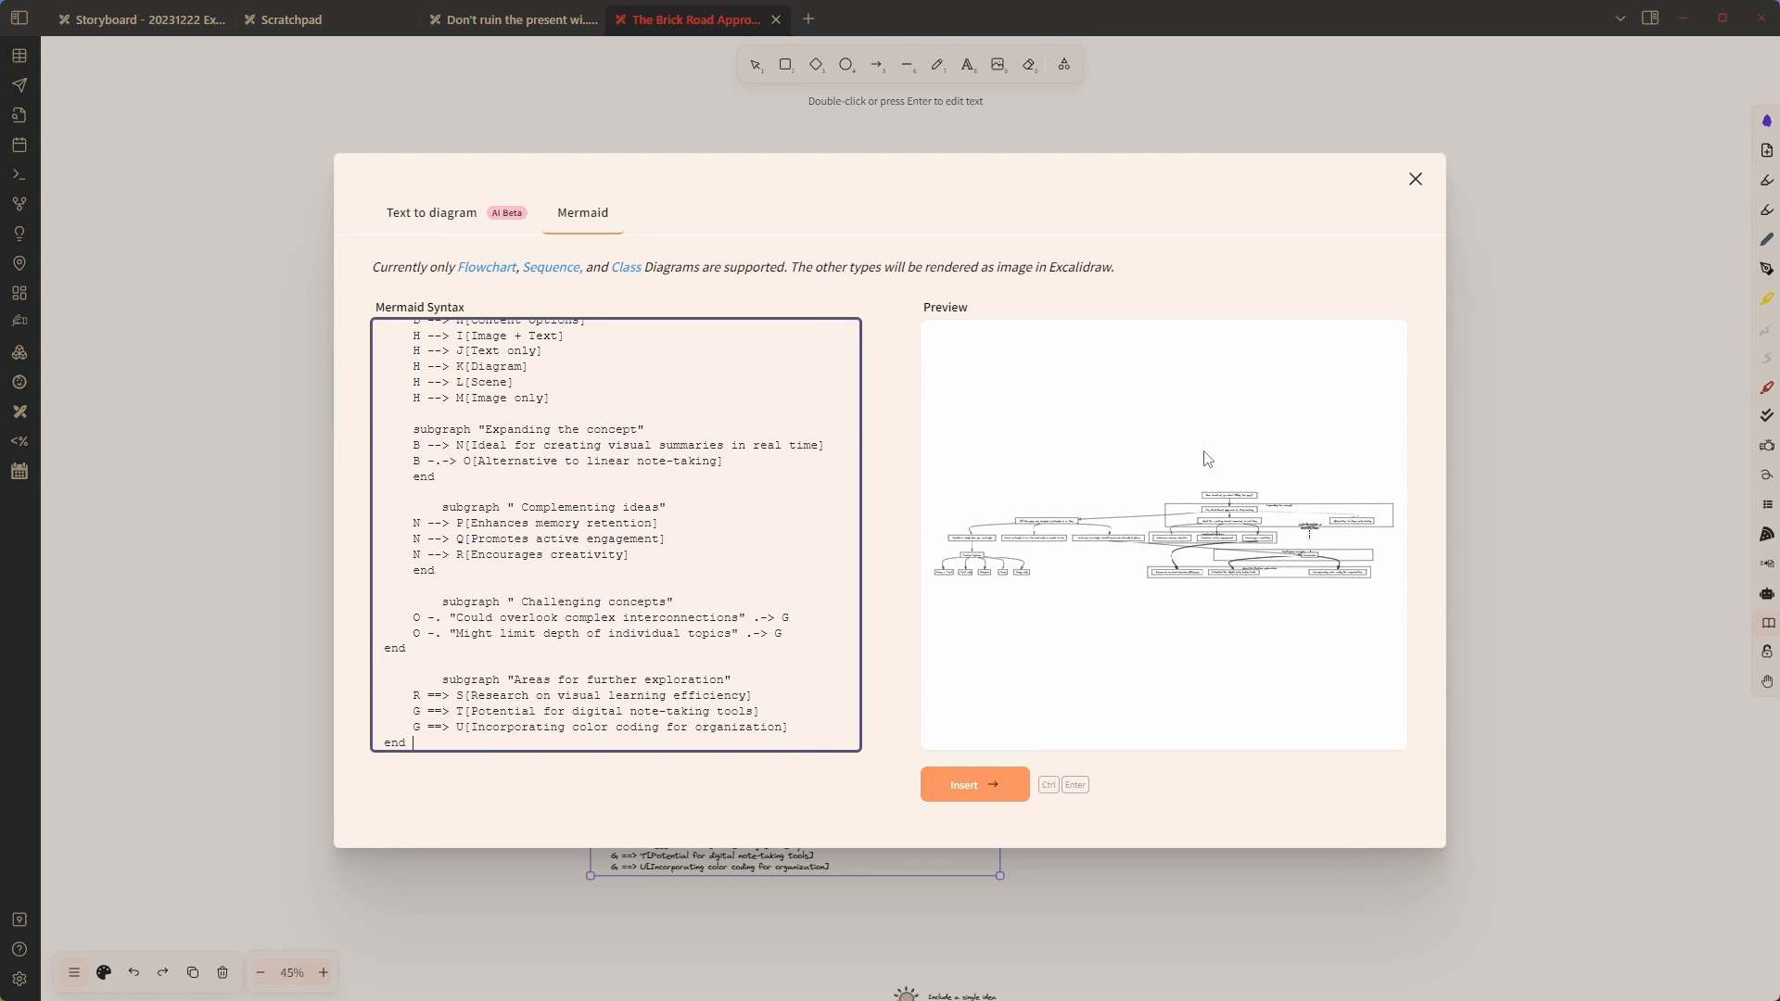
# Change the graph direction from TD to LR in the first line of the script and insert the diagram into the drawing
pyautogui.scroll(5, 643, 451)
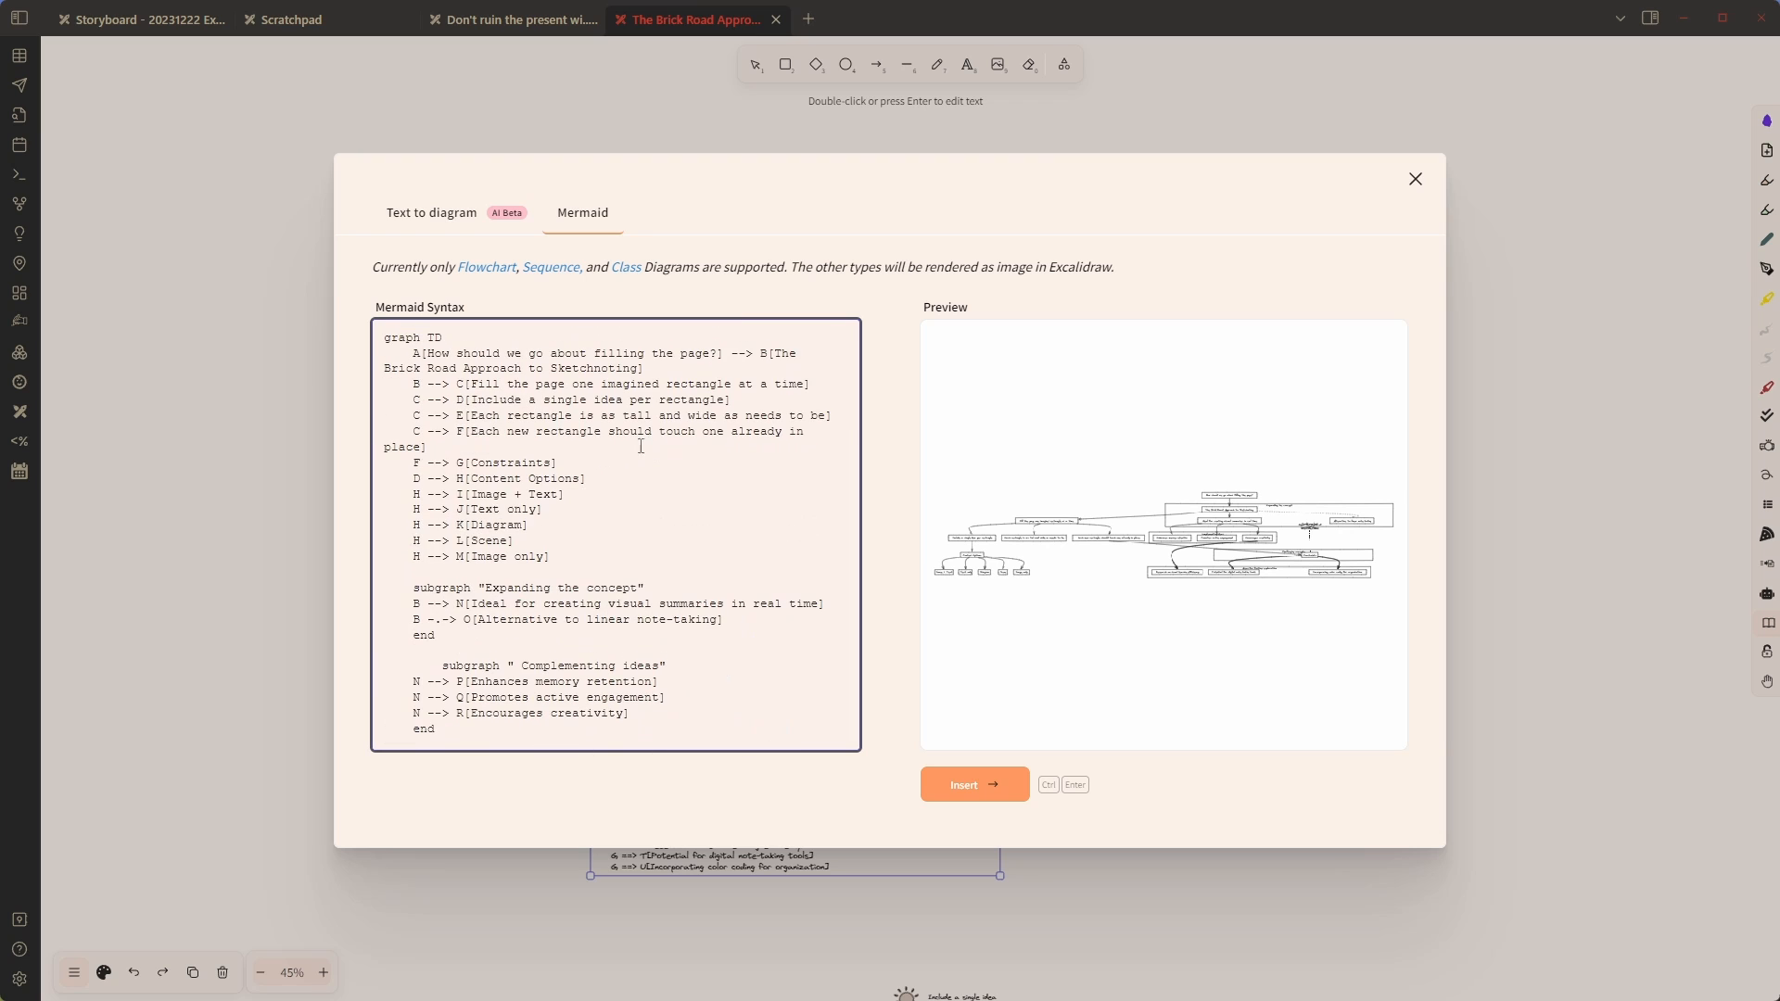
pyautogui.click(477, 338)
pyautogui.press('BackSpace')
pyautogui.press('BackSpace')
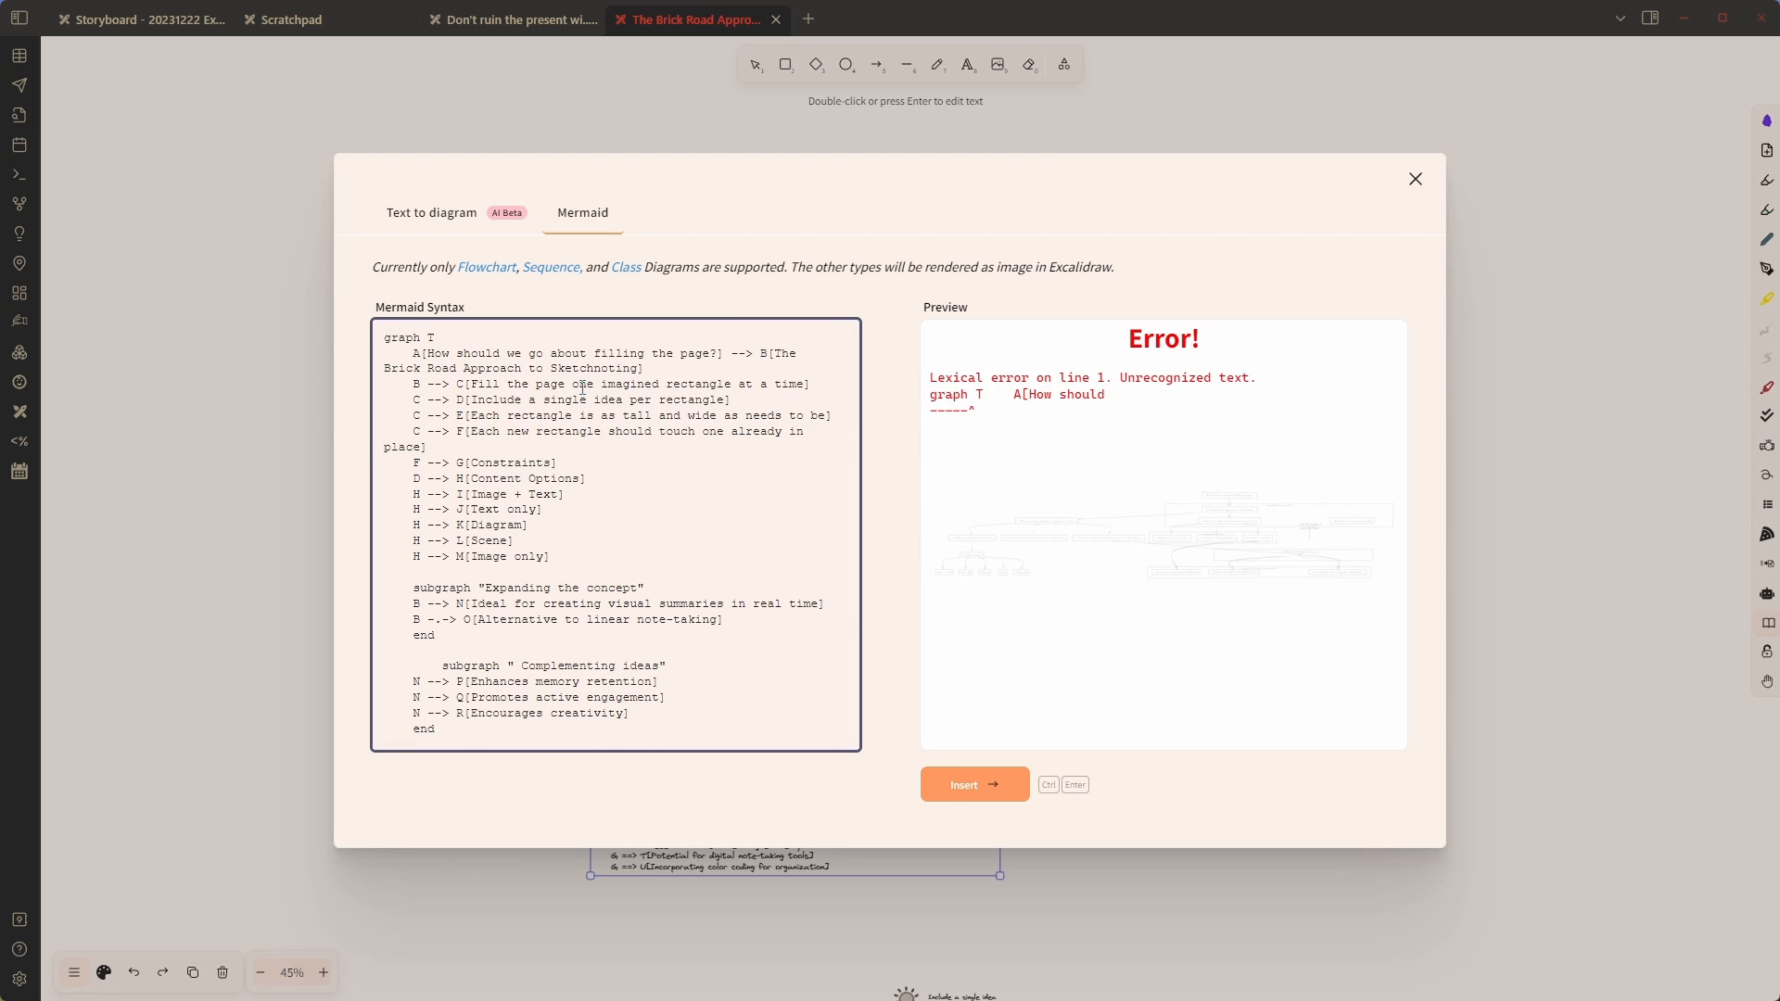
pyautogui.write('LR')
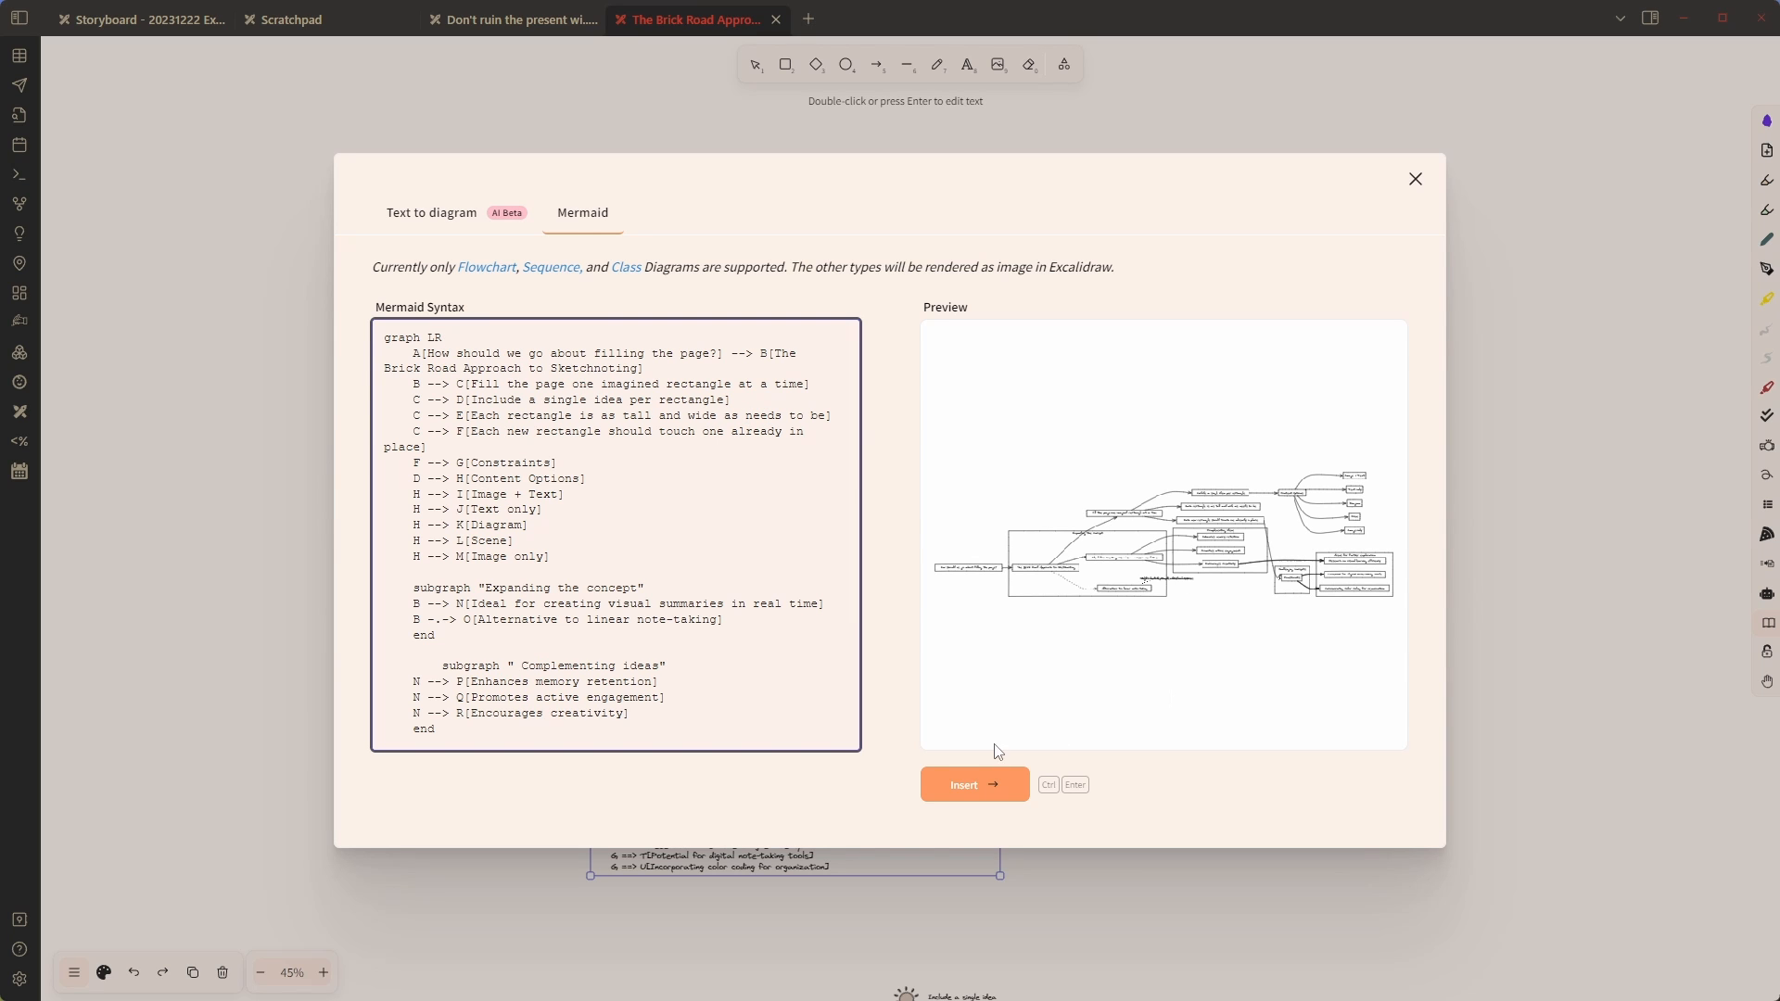
pyautogui.click(982, 793)
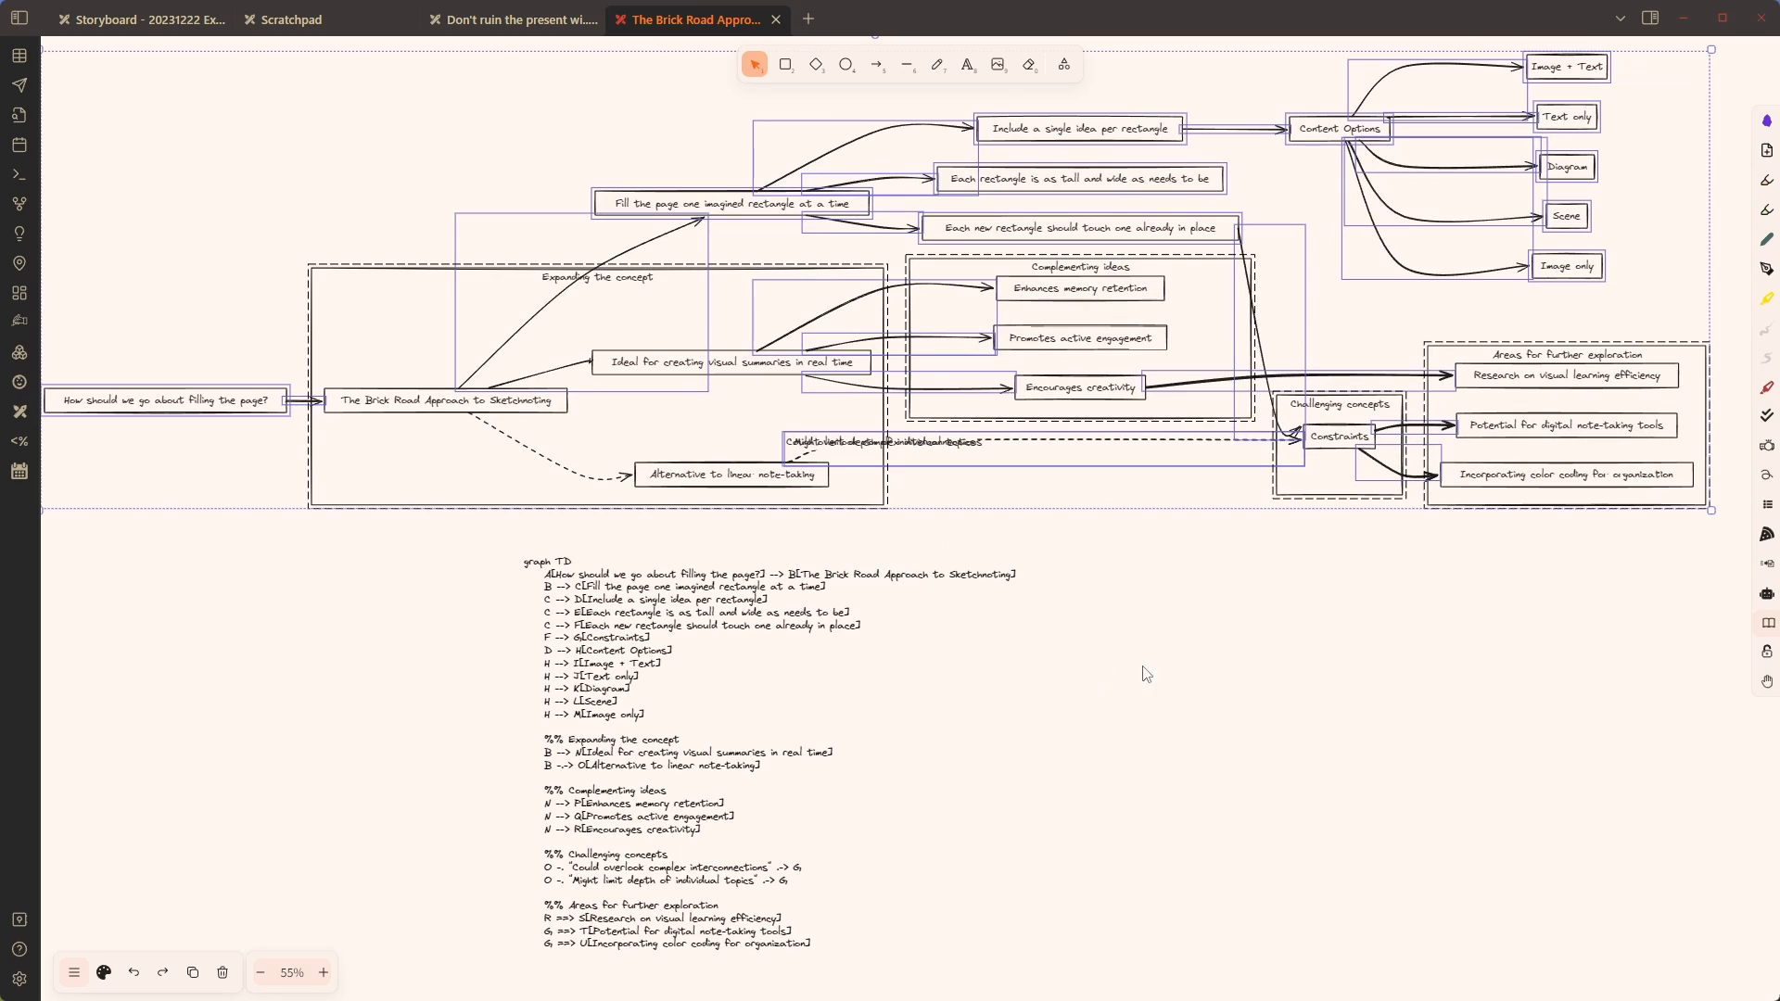
# Narrow the selection to only the arrows of the inserted diagram and give them sharp edges
pyautogui.click(1766, 428)
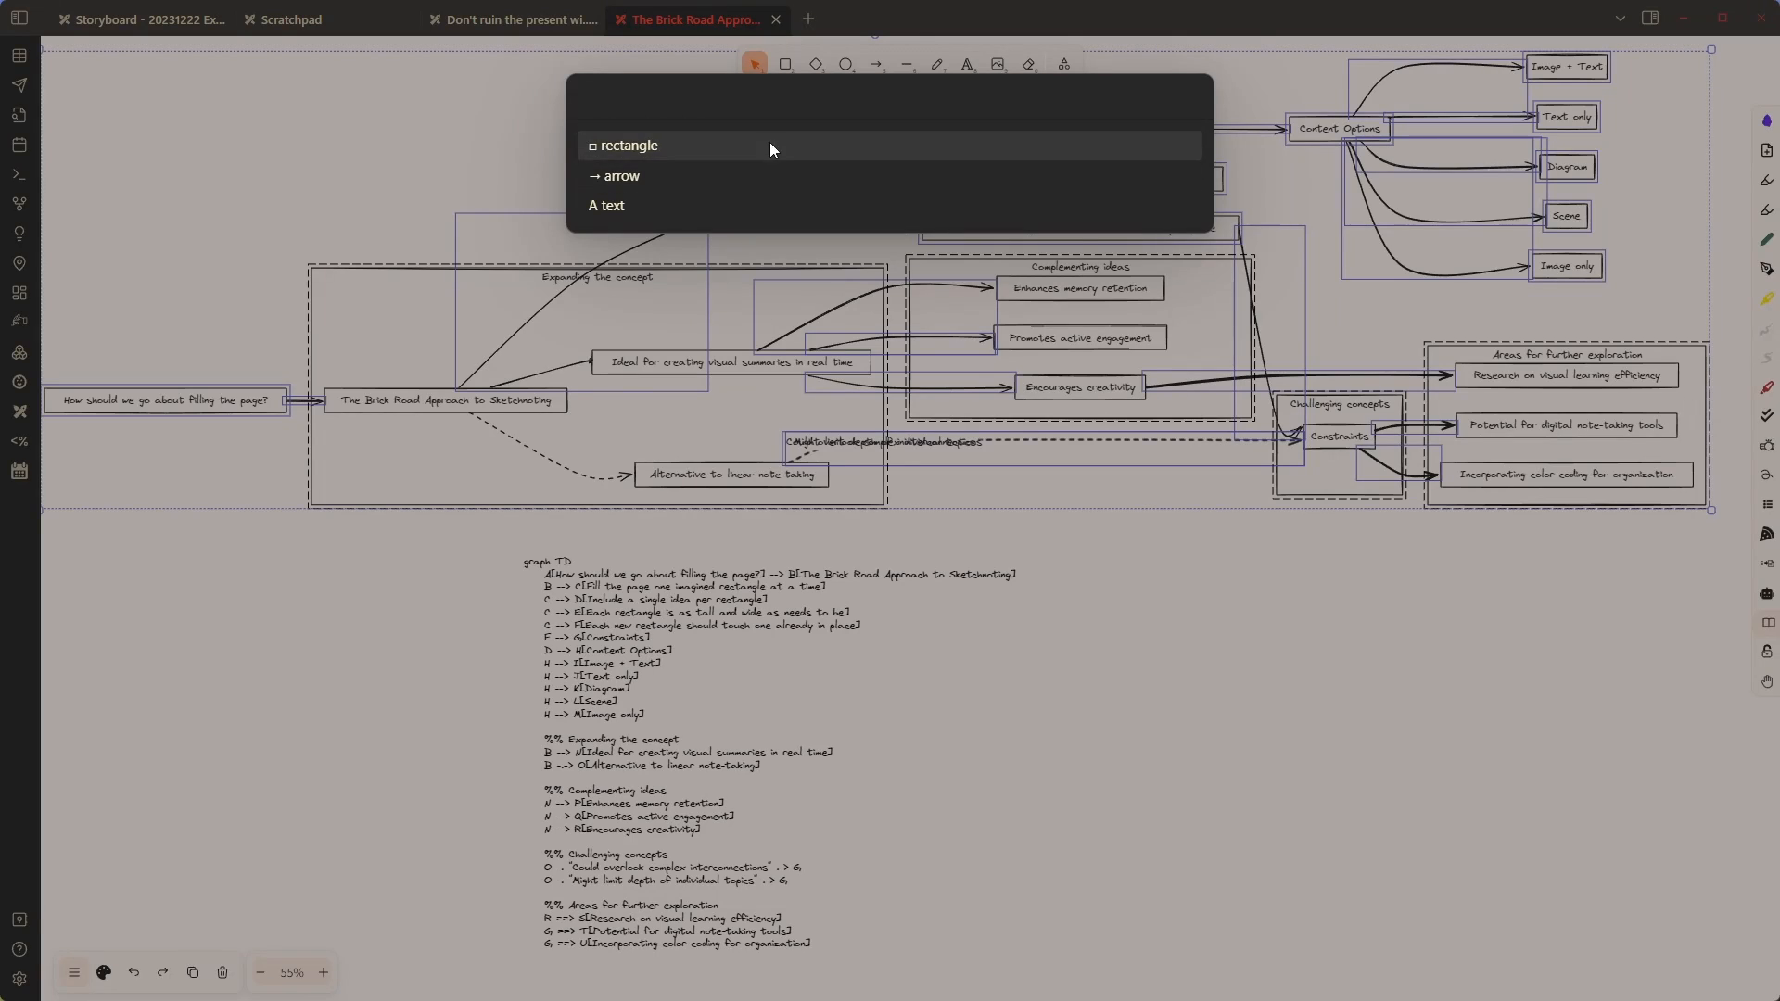
pyautogui.click(612, 178)
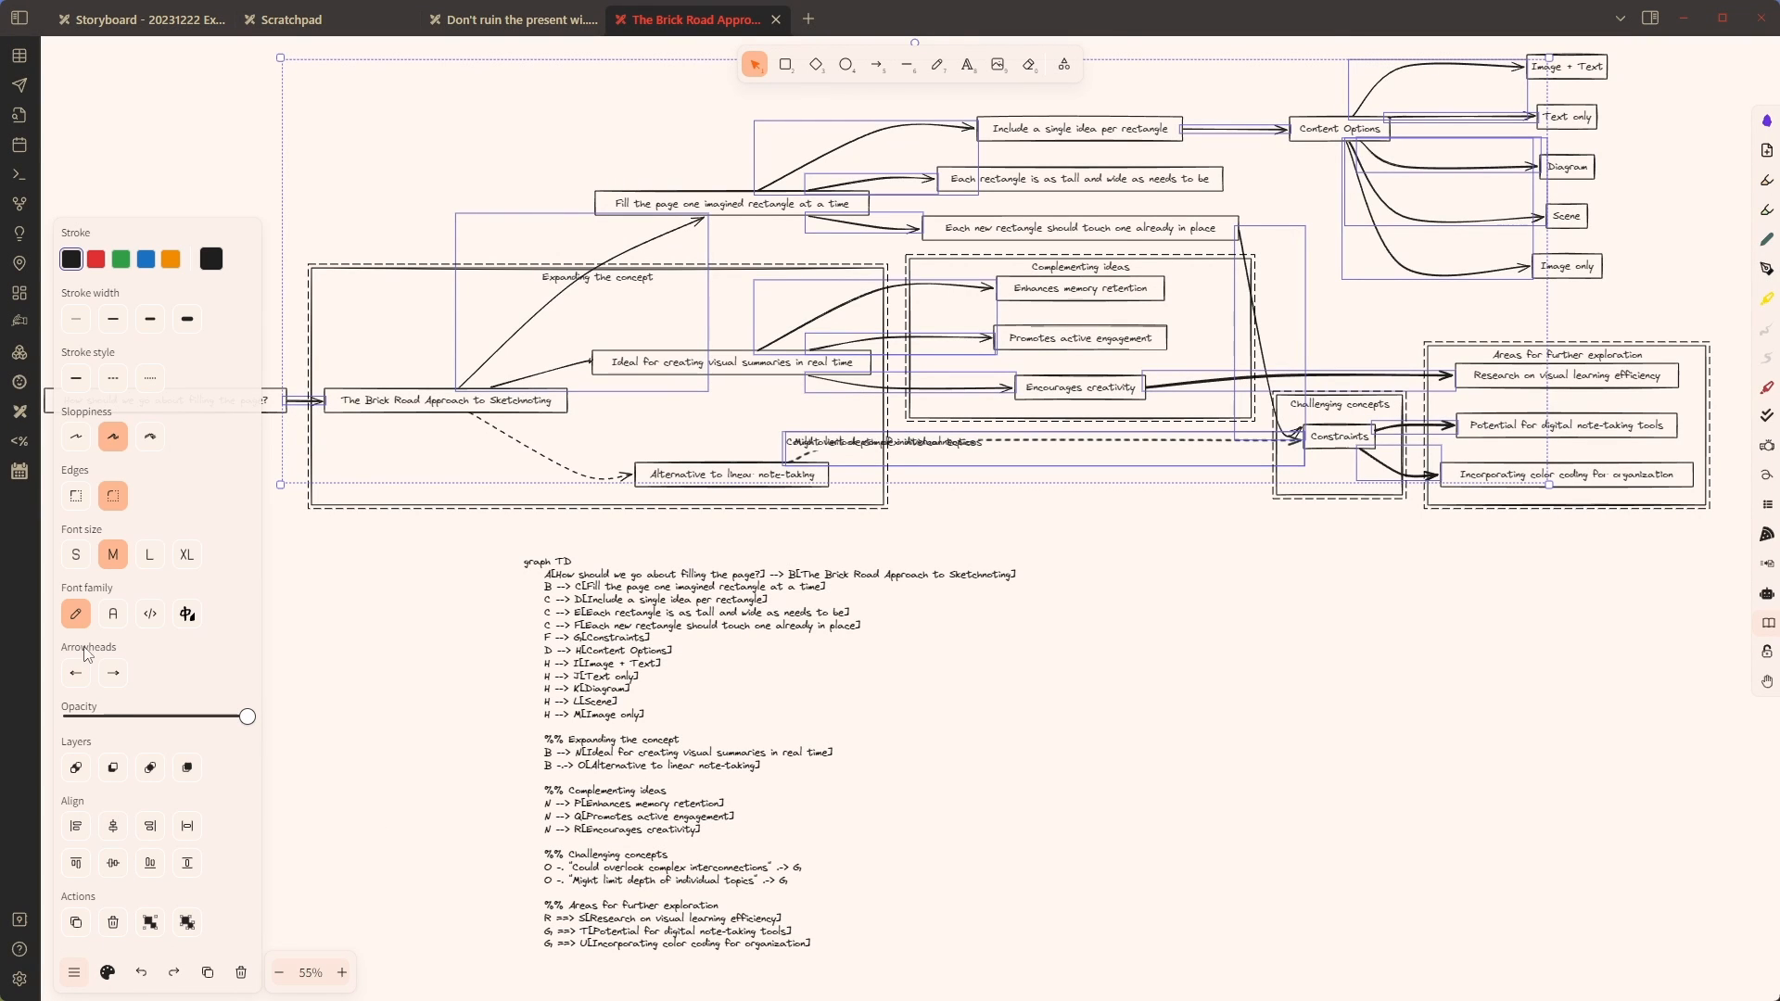
pyautogui.click(78, 497)
pyautogui.click(485, 685)
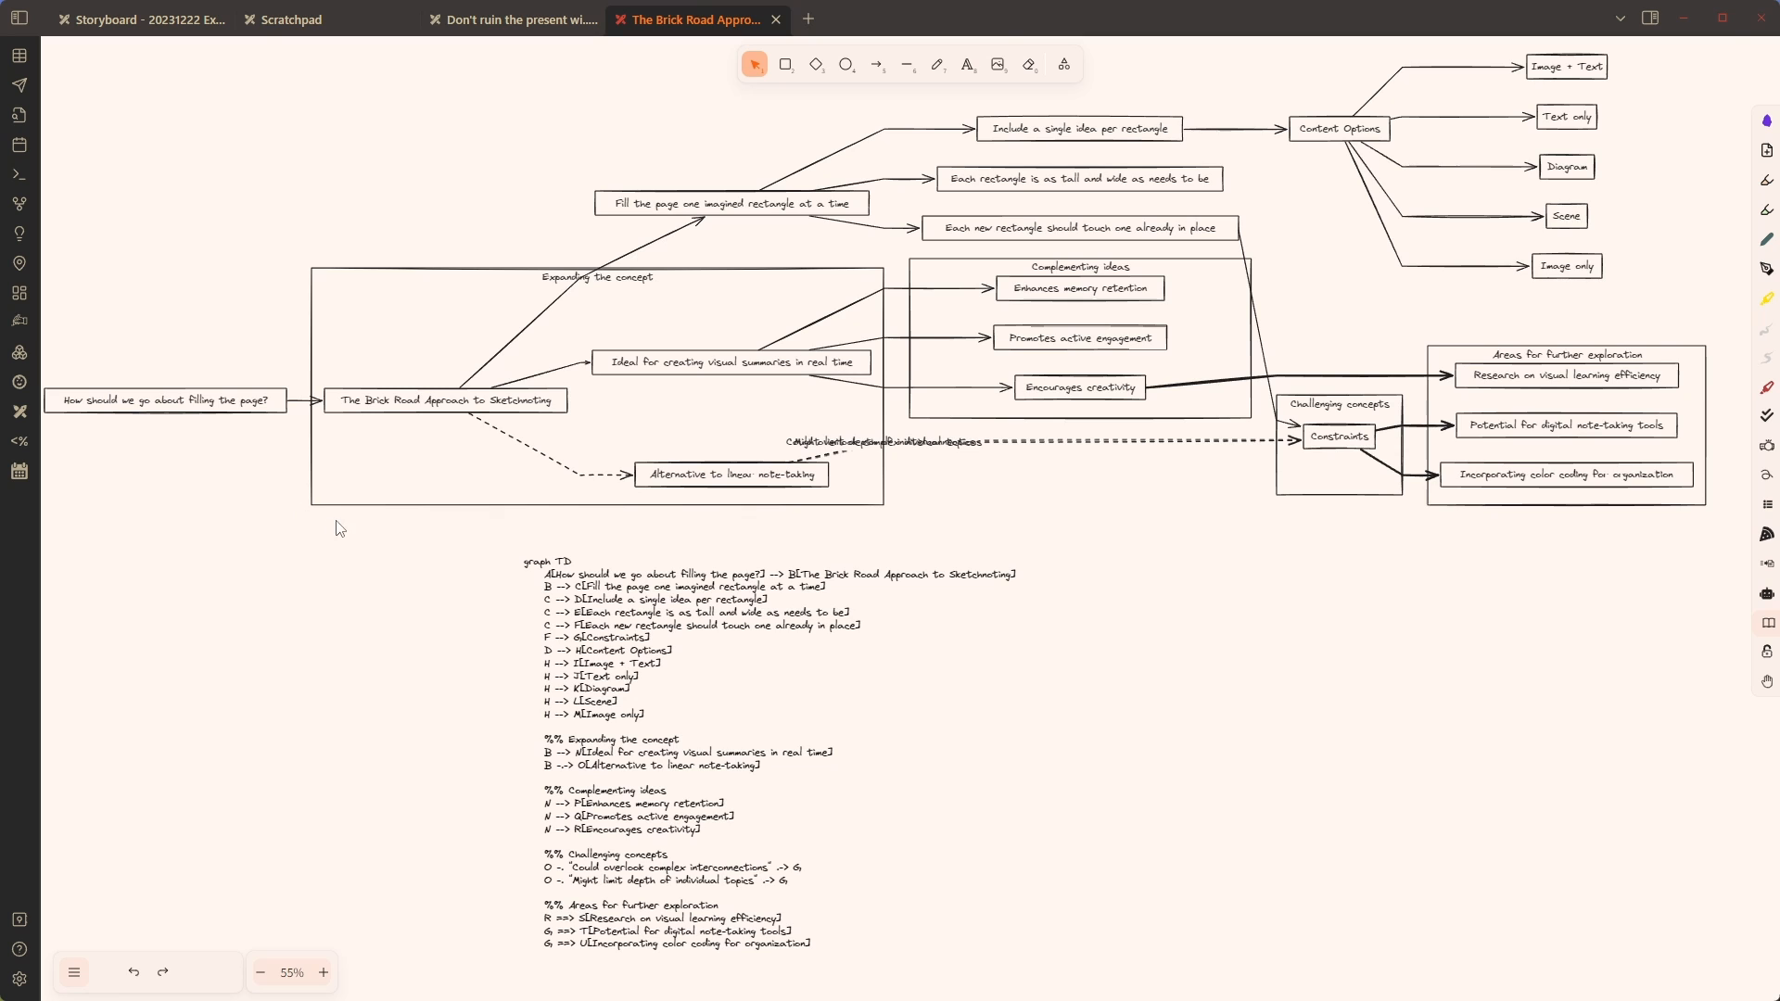
# Separate the two overlapping dashed arrows by moving the "Might limit depth of individual topics" label and its arrow below the other one
pyautogui.scroll(5, 350, 535)
pyautogui.moveTo(349, 534); pyautogui.dragTo(457, 862)
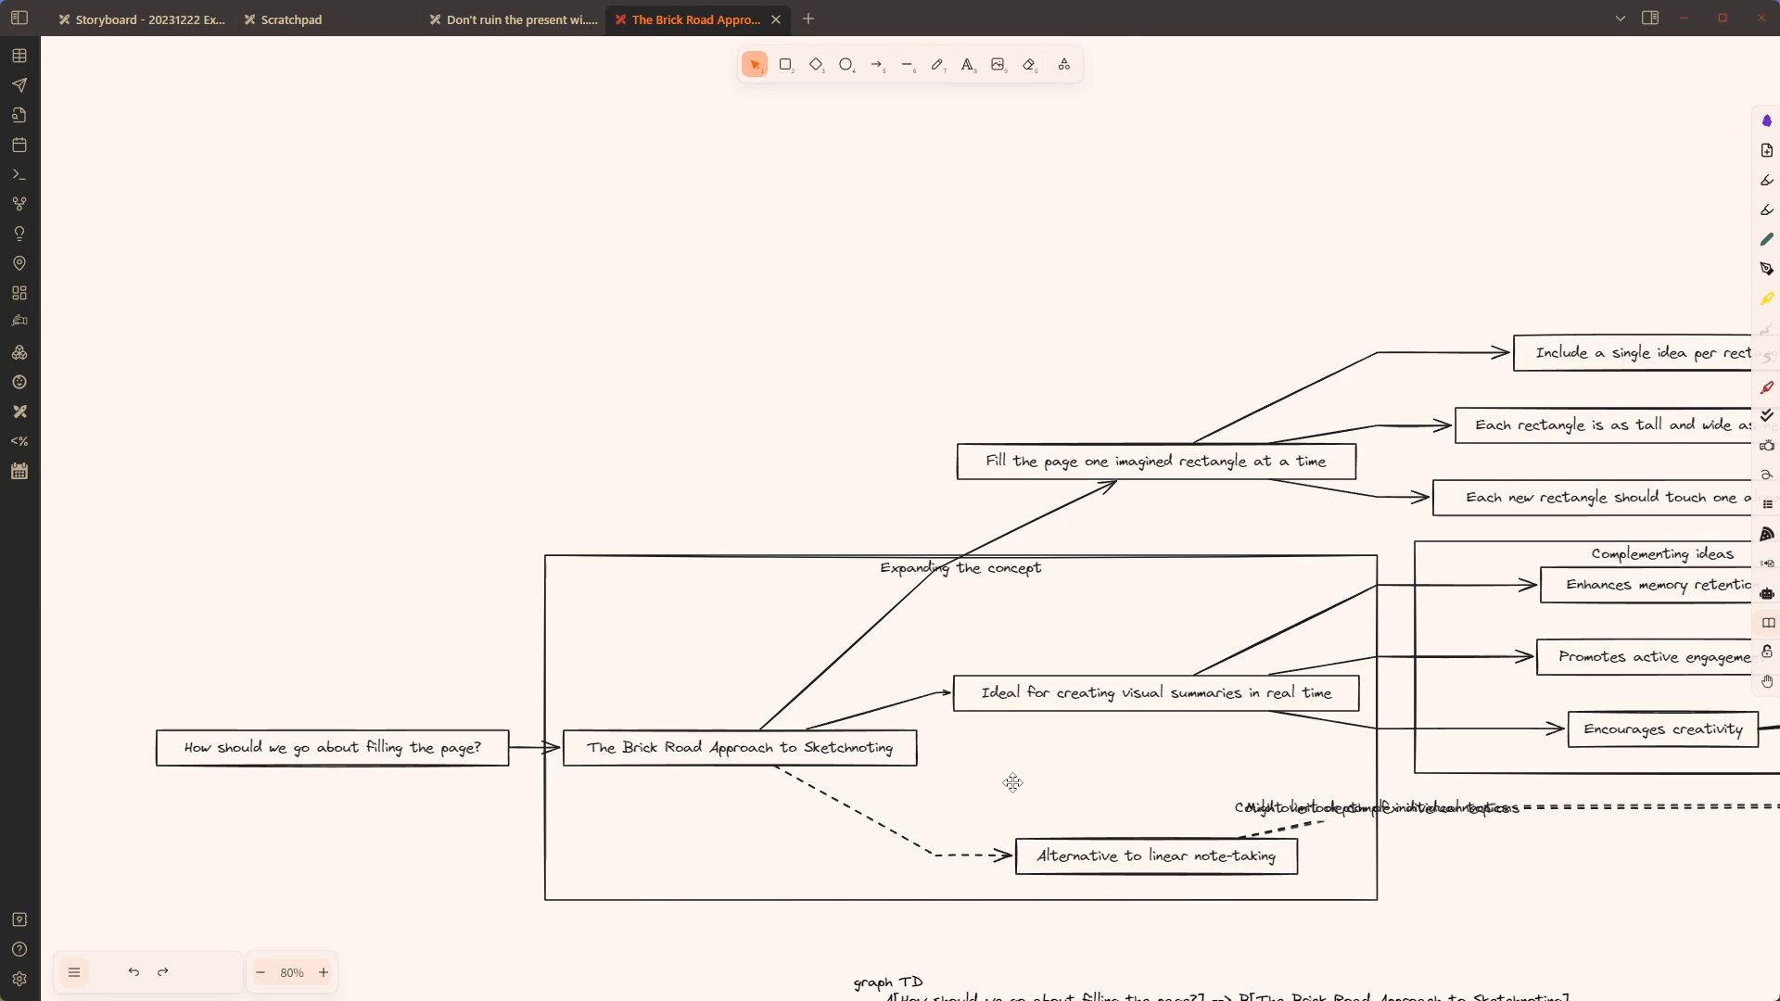
pyautogui.scroll(-3, 1160, 628)
pyautogui.hscroll(3, 1161, 628)
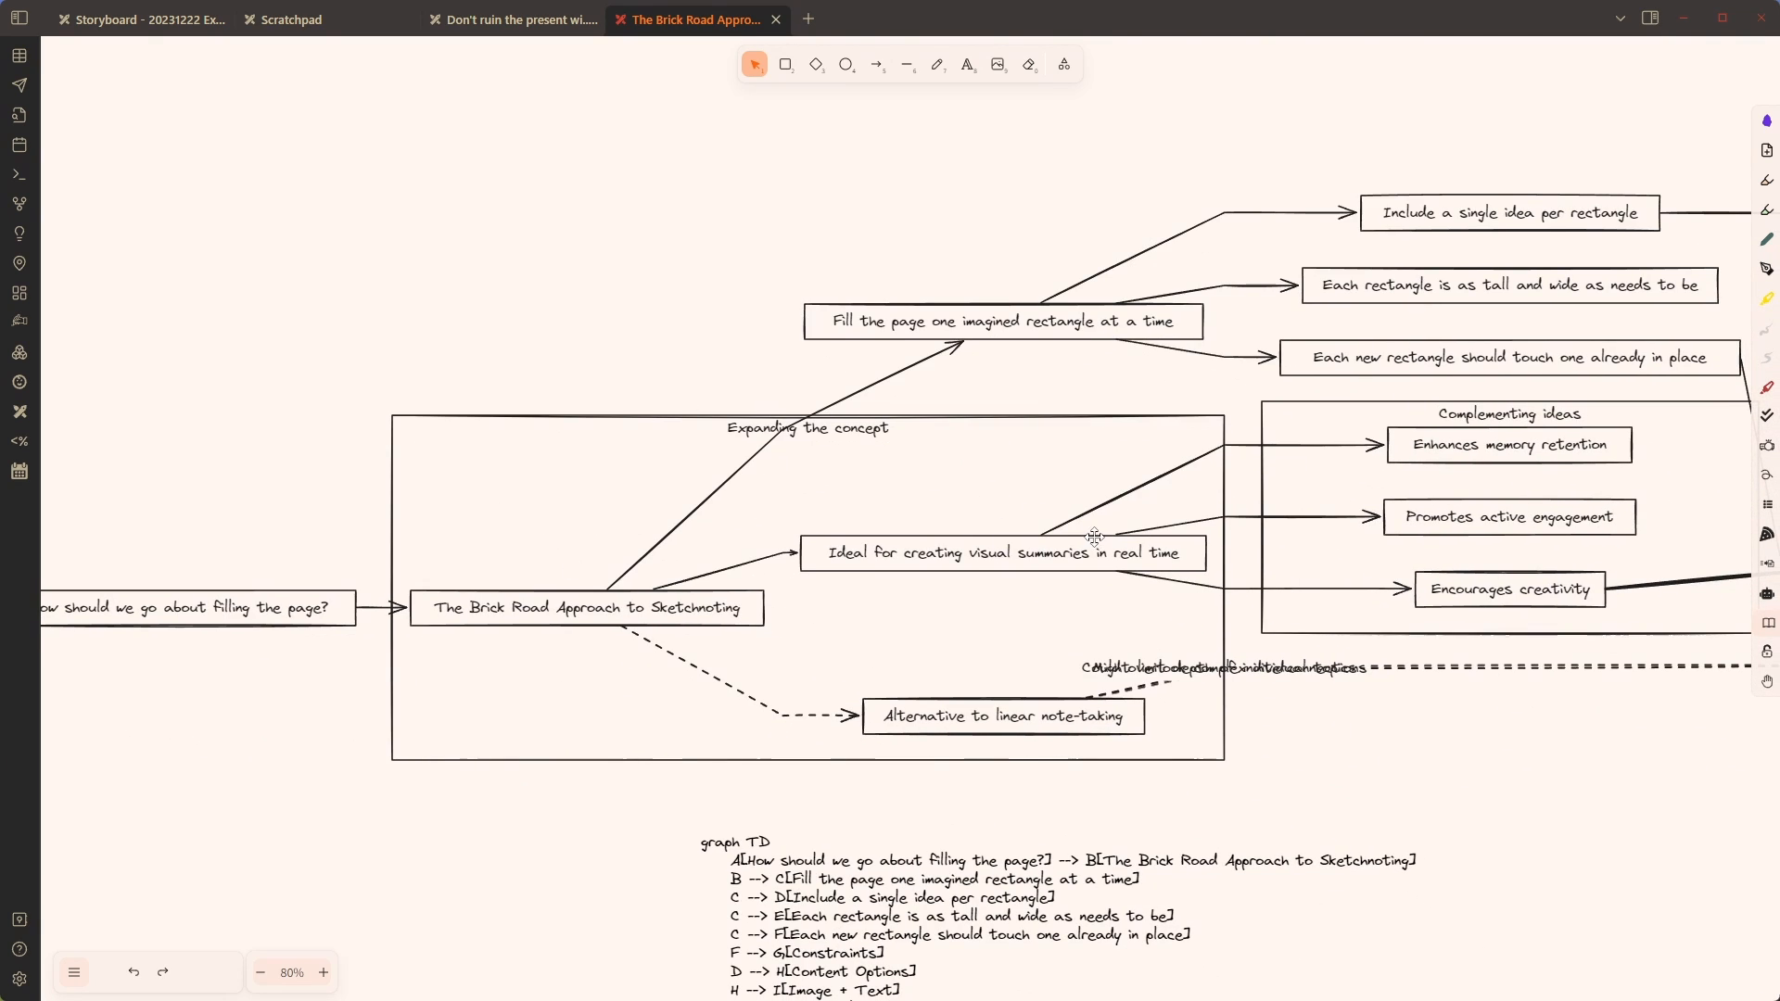
pyautogui.moveTo(1277, 803); pyautogui.dragTo(941, 740)
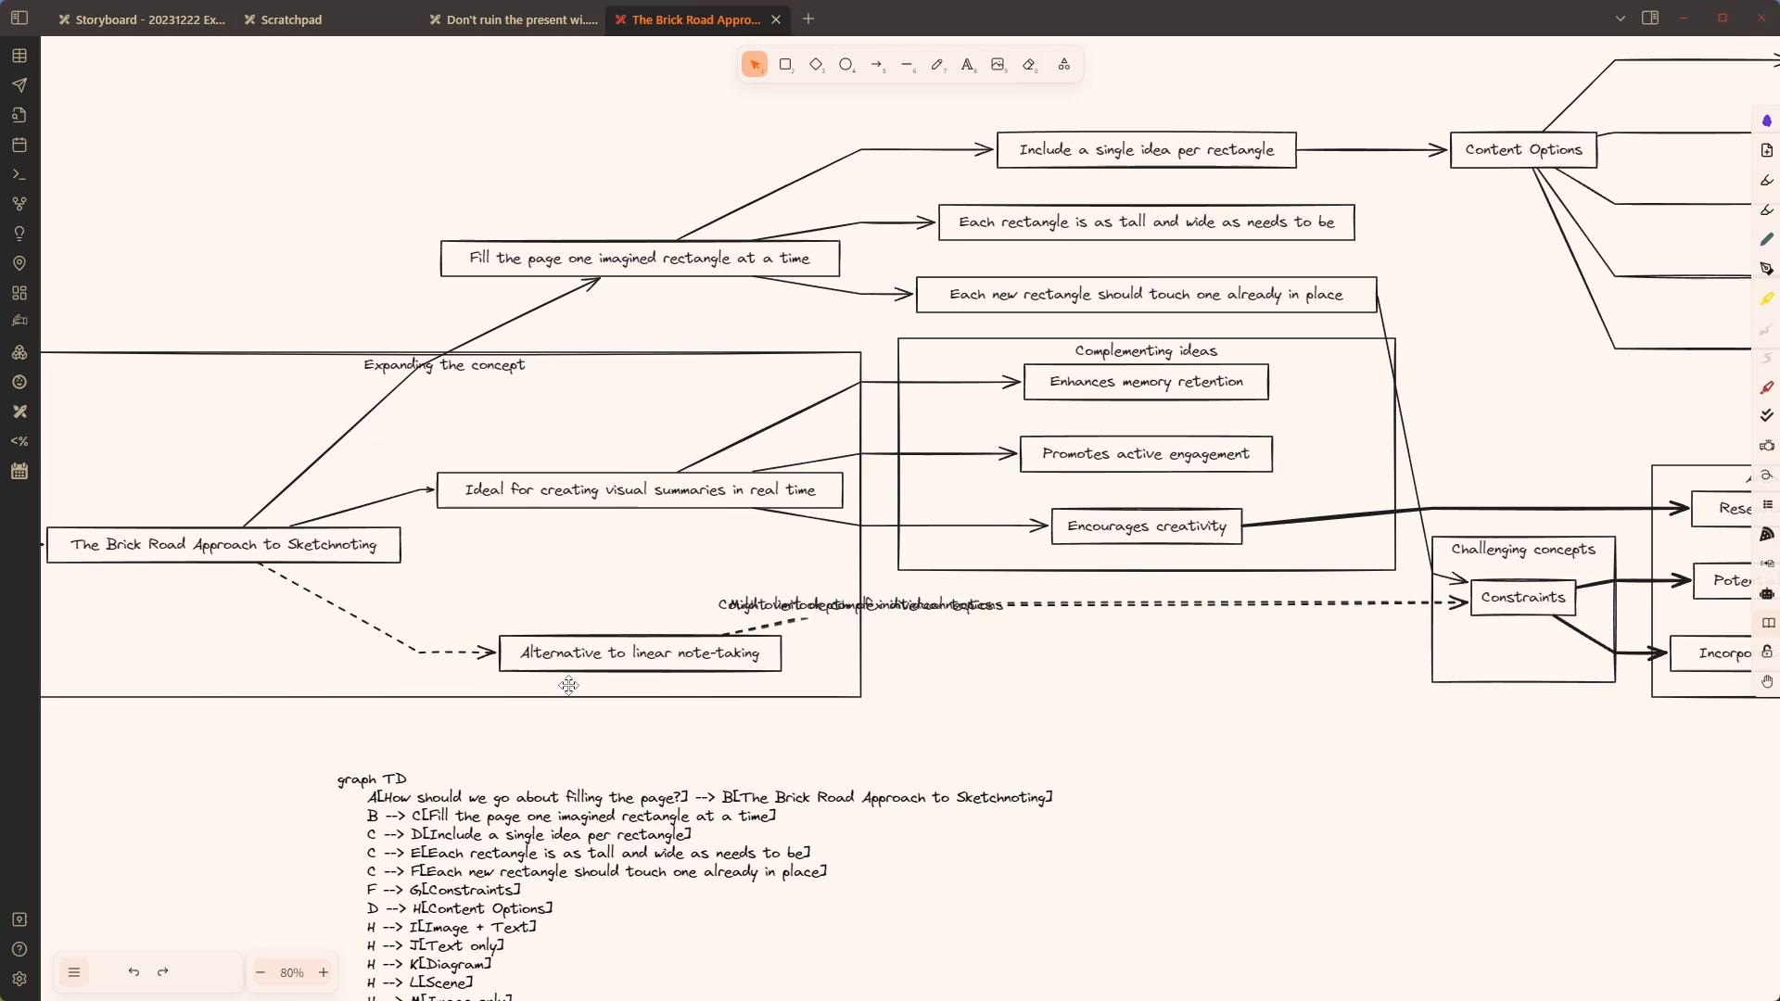
pyautogui.click(1011, 604)
pyautogui.moveTo(861, 606); pyautogui.dragTo(878, 712)
pyautogui.moveTo(734, 638); pyautogui.dragTo(778, 672)
pyautogui.press('Escape')
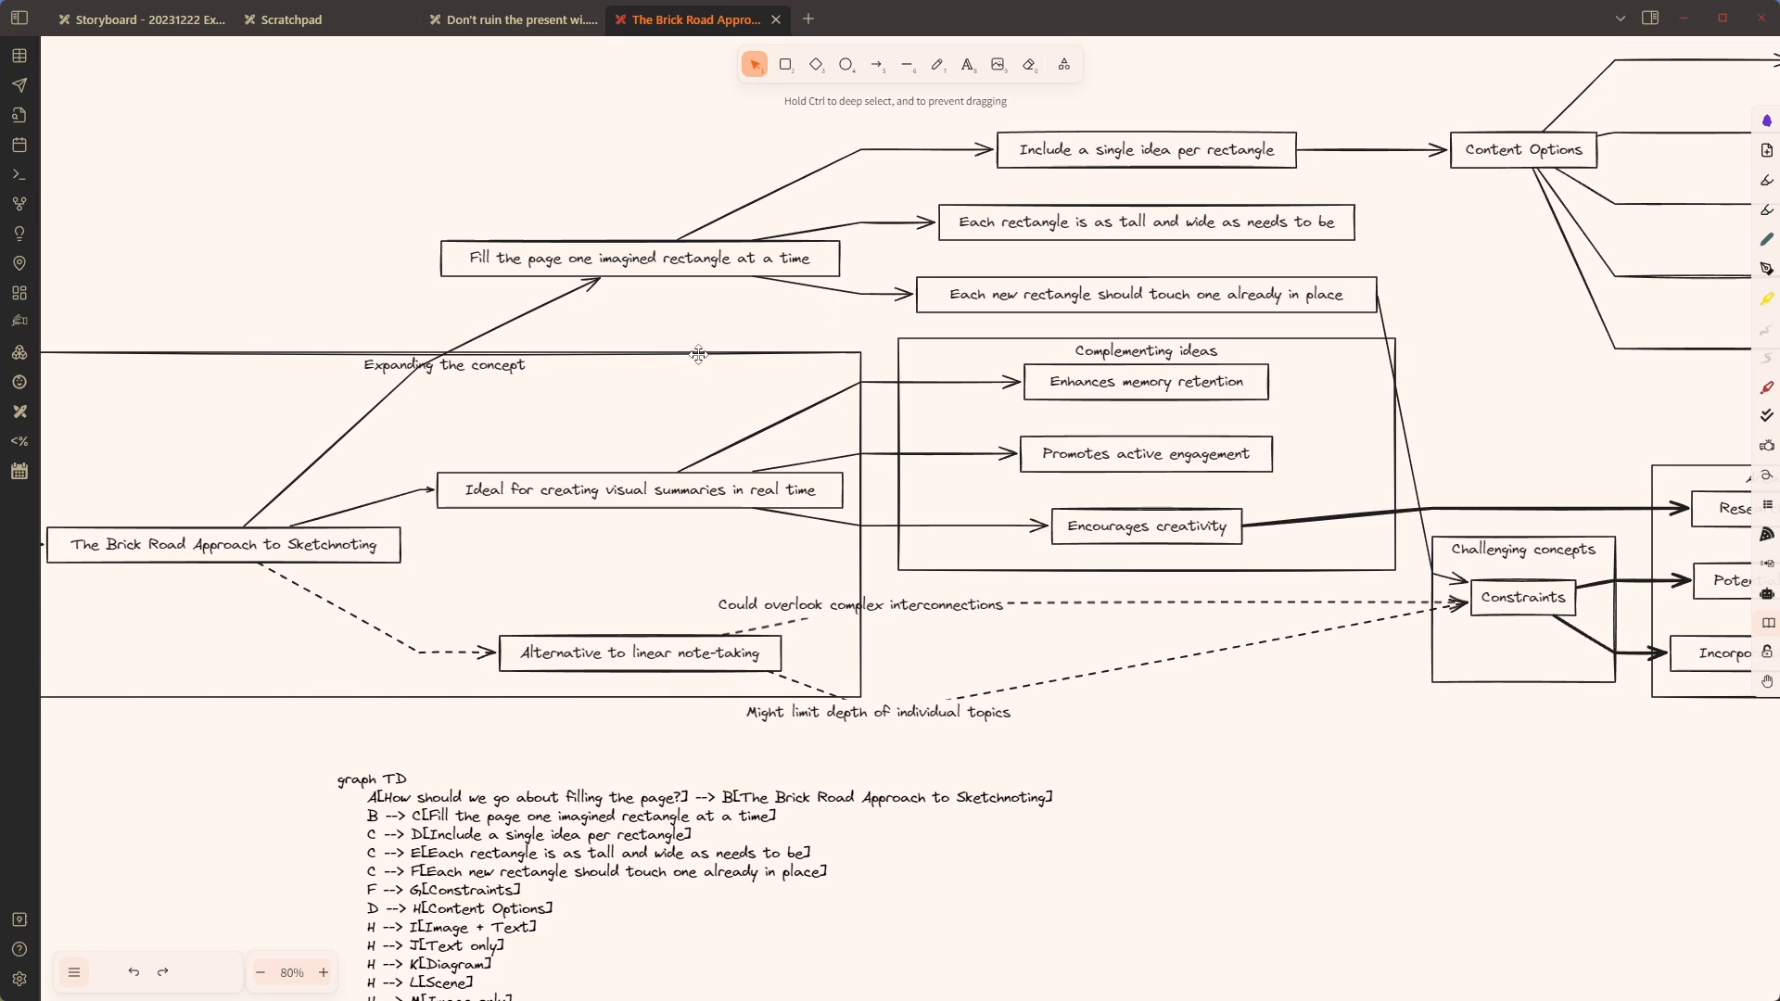
pyautogui.moveTo(823, 365); pyautogui.dragTo(244, 518)
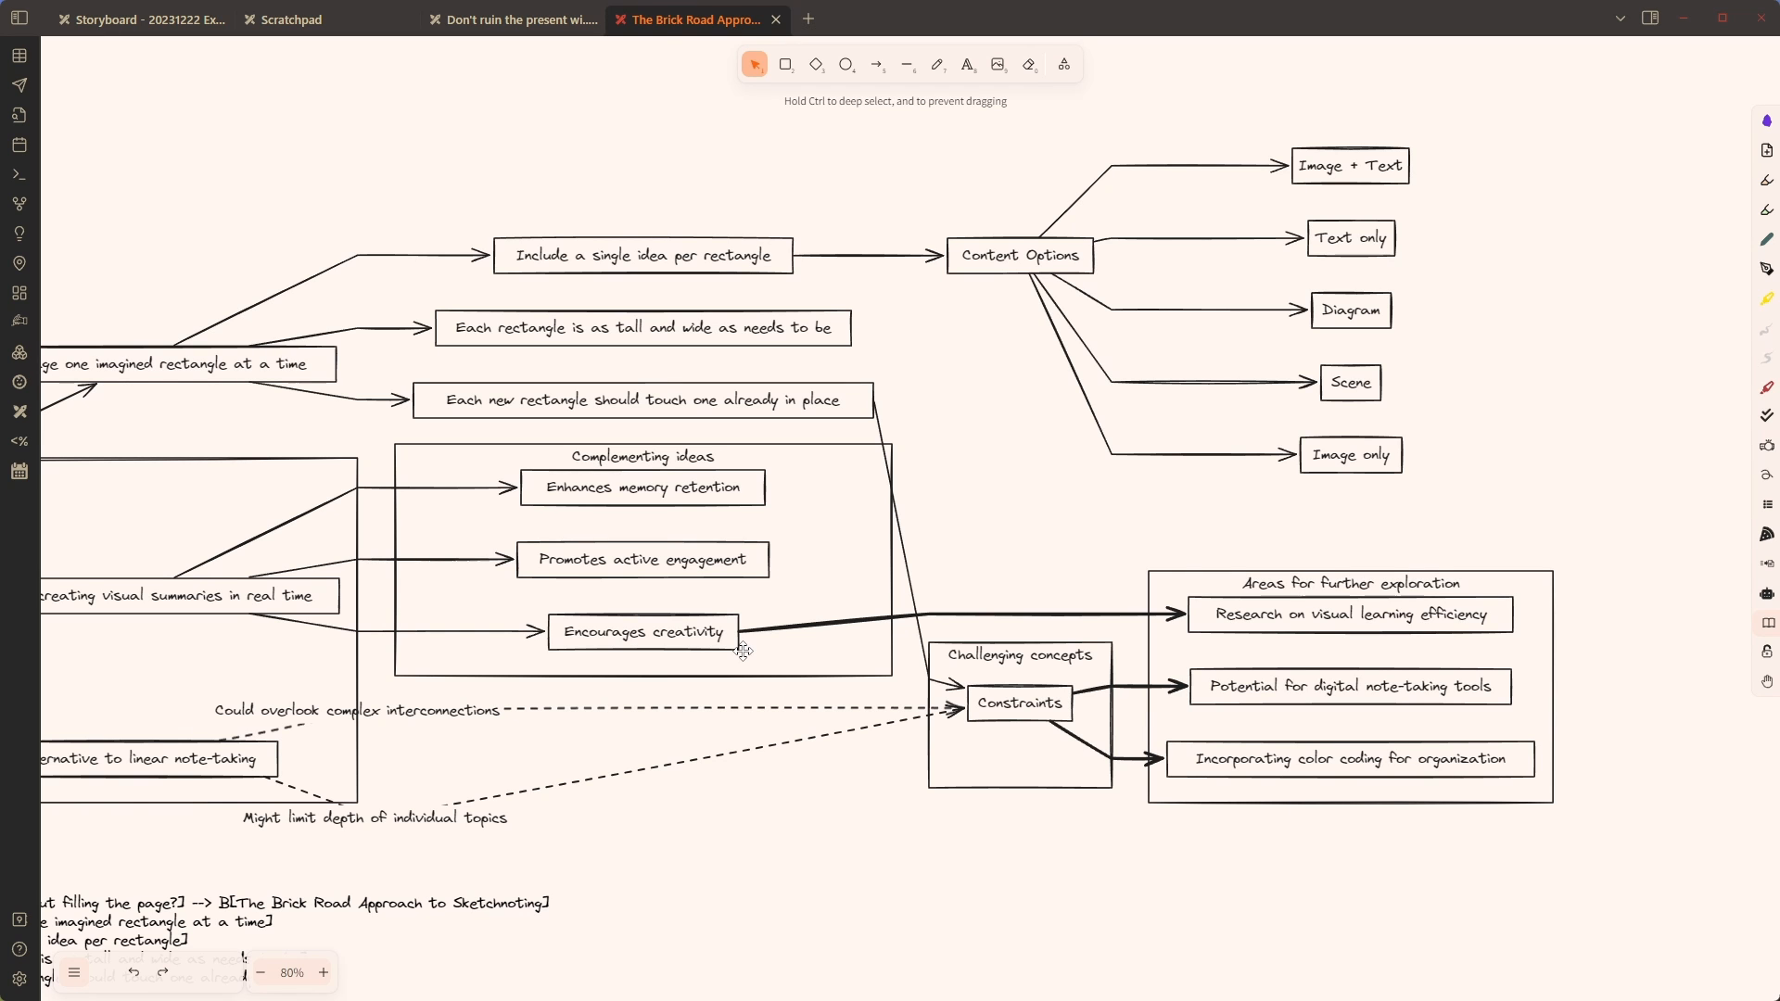
pyautogui.click(370, 19)
pyautogui.scroll(-5, 643, 311)
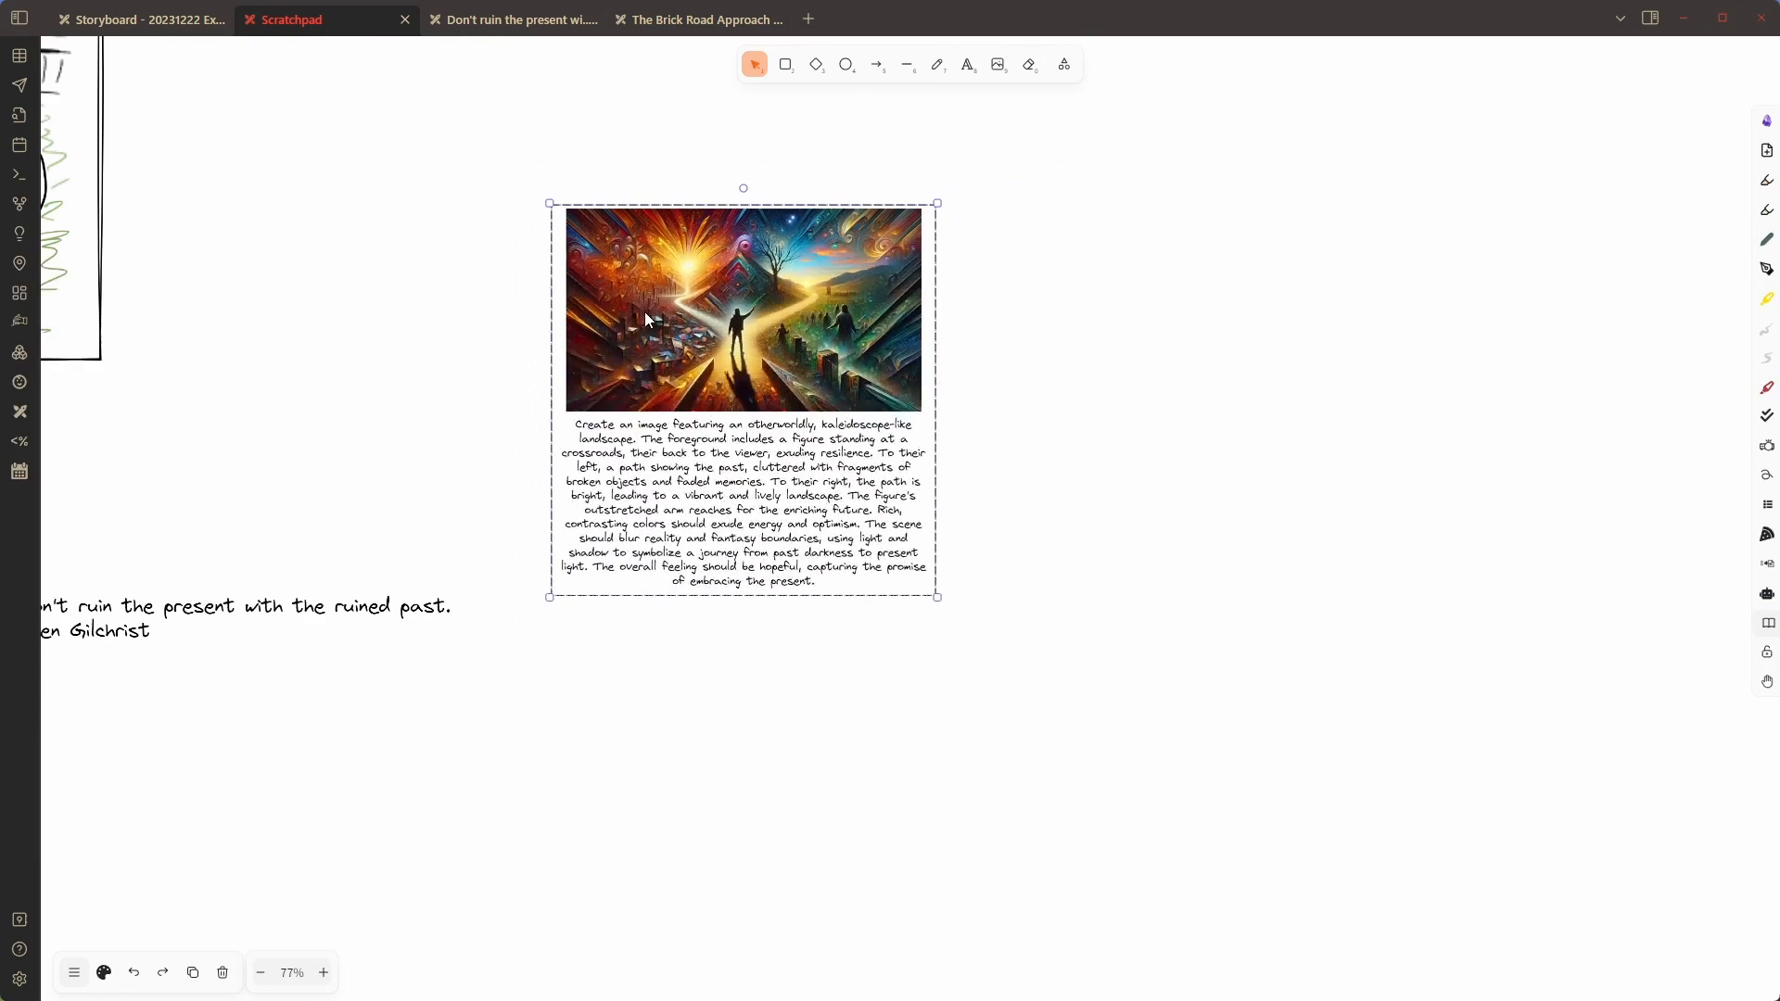
pyautogui.moveTo(961, 664)
pyautogui.mouseDown()
pyautogui.moveTo(846, 226)
pyautogui.moveTo(1085, 1000)
pyautogui.mouseUp()
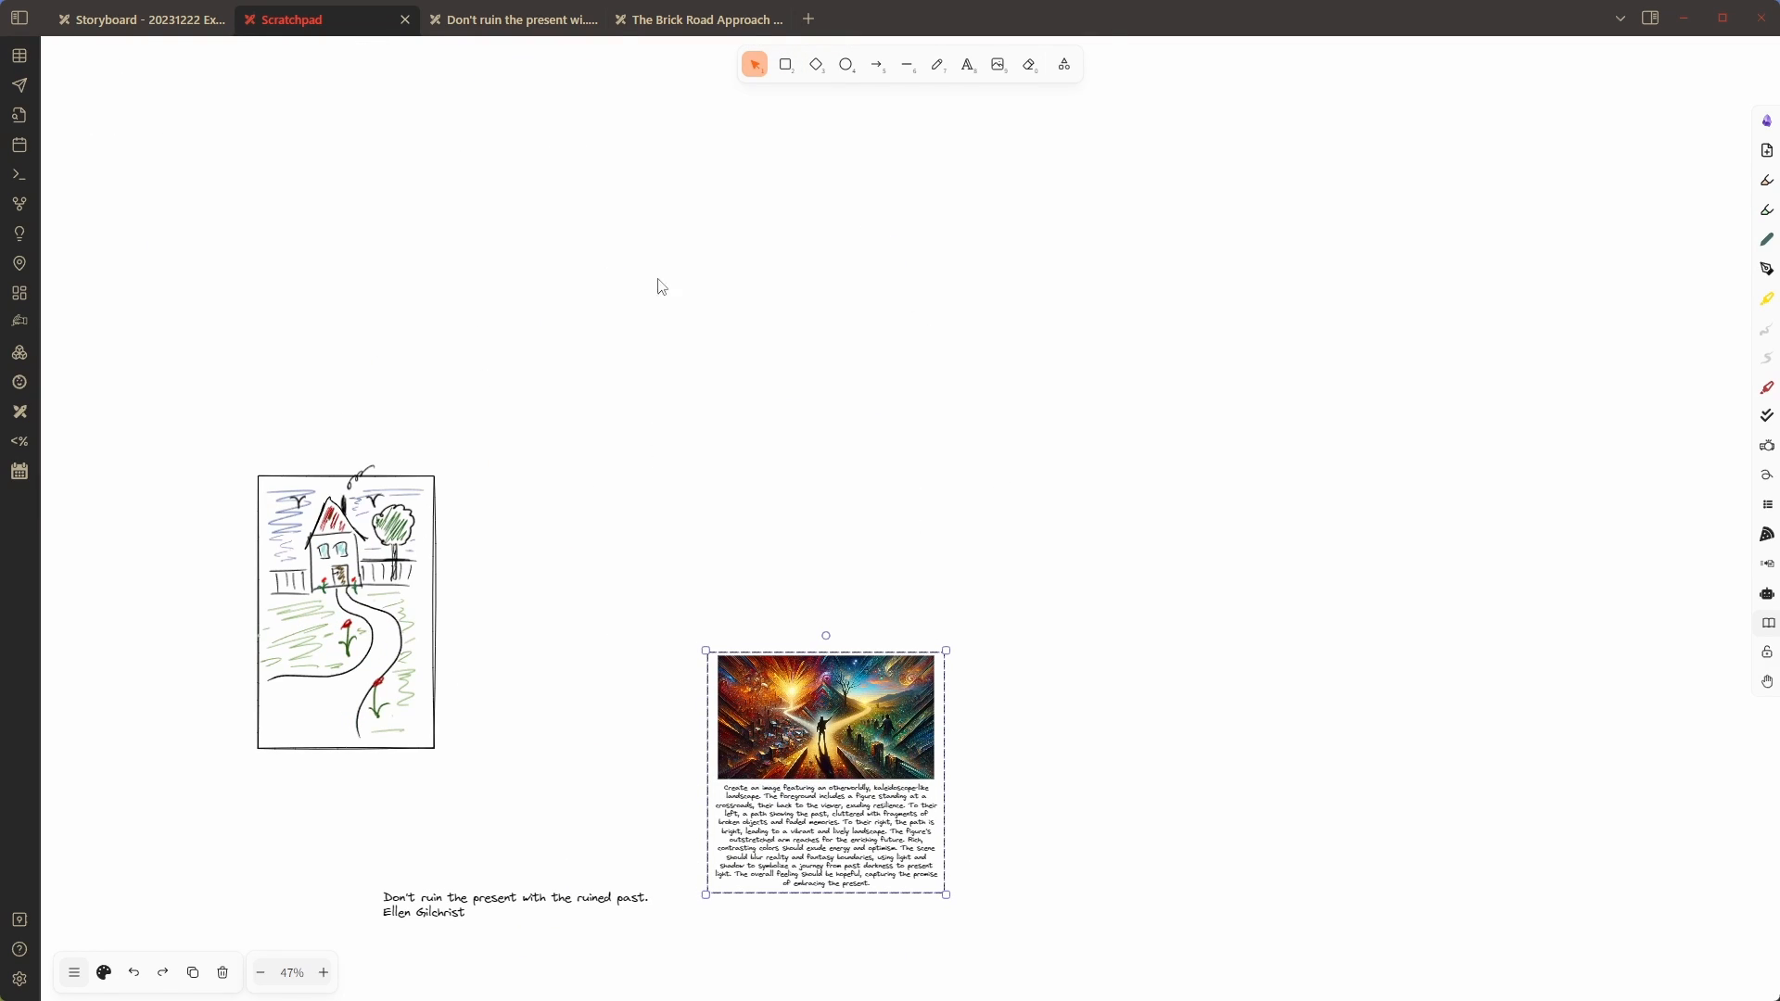
# Switch to the Storyboard drawing and copy the calculator app prompt text beside the calculator wireframe
pyautogui.click(139, 20)
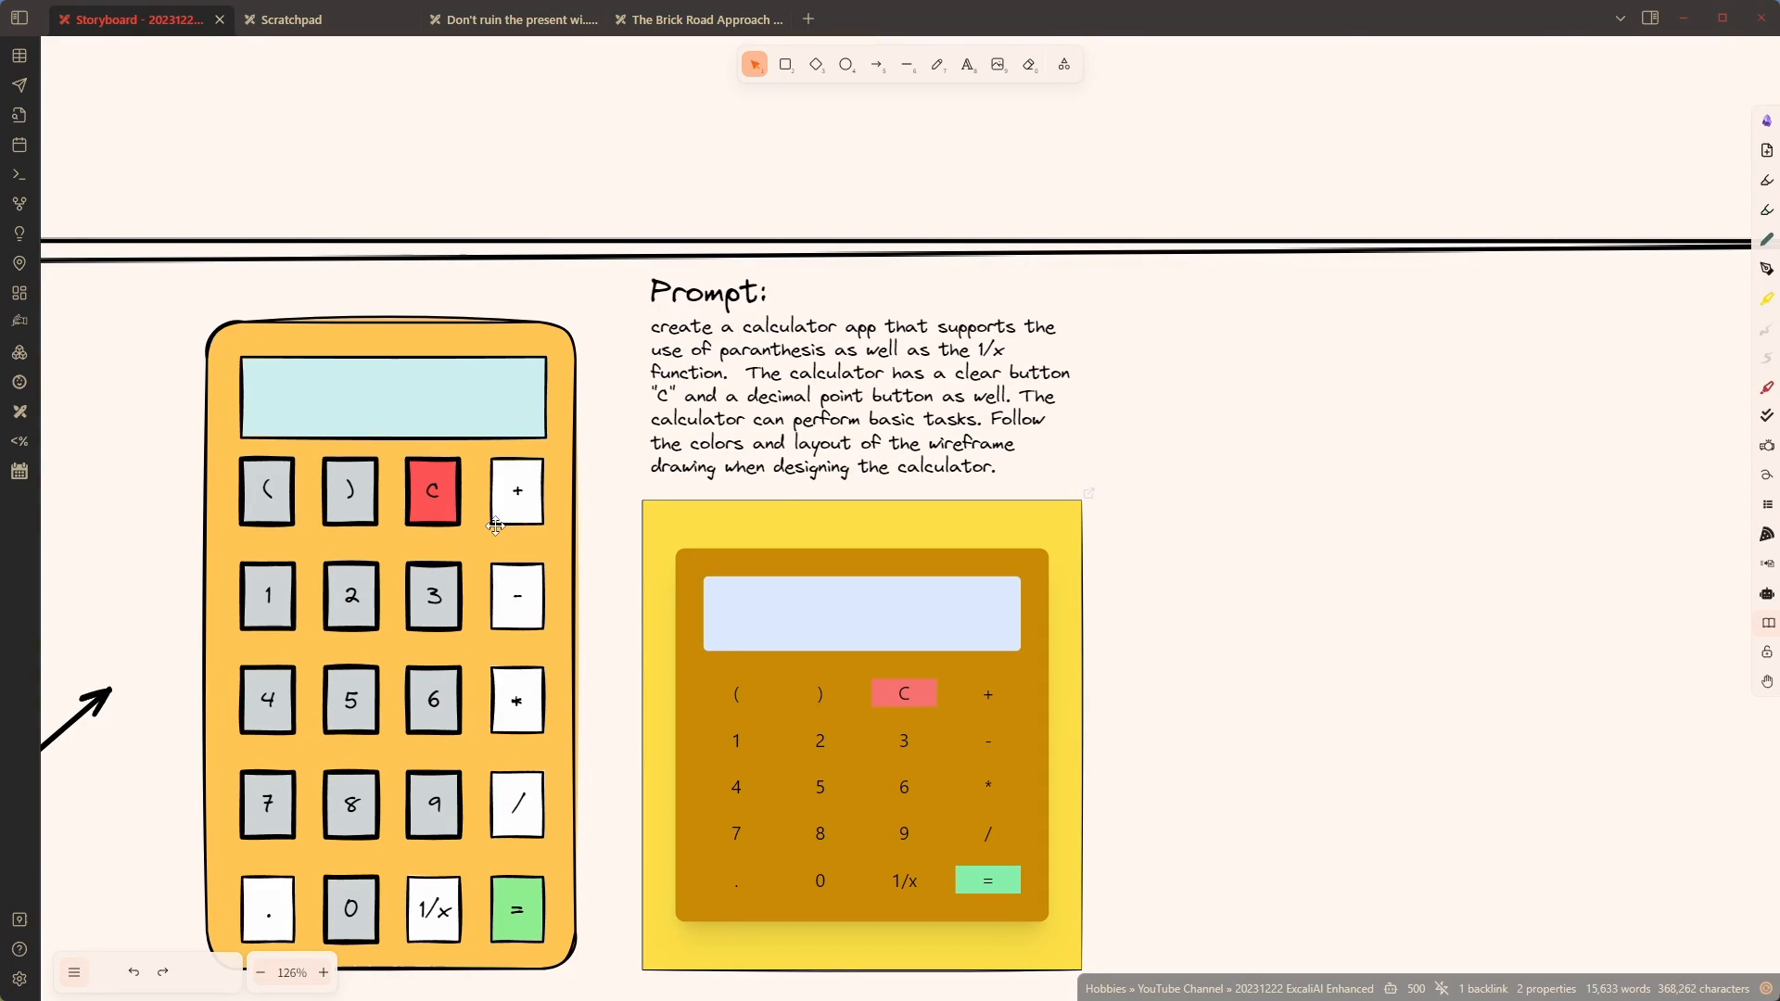
pyautogui.click(495, 526)
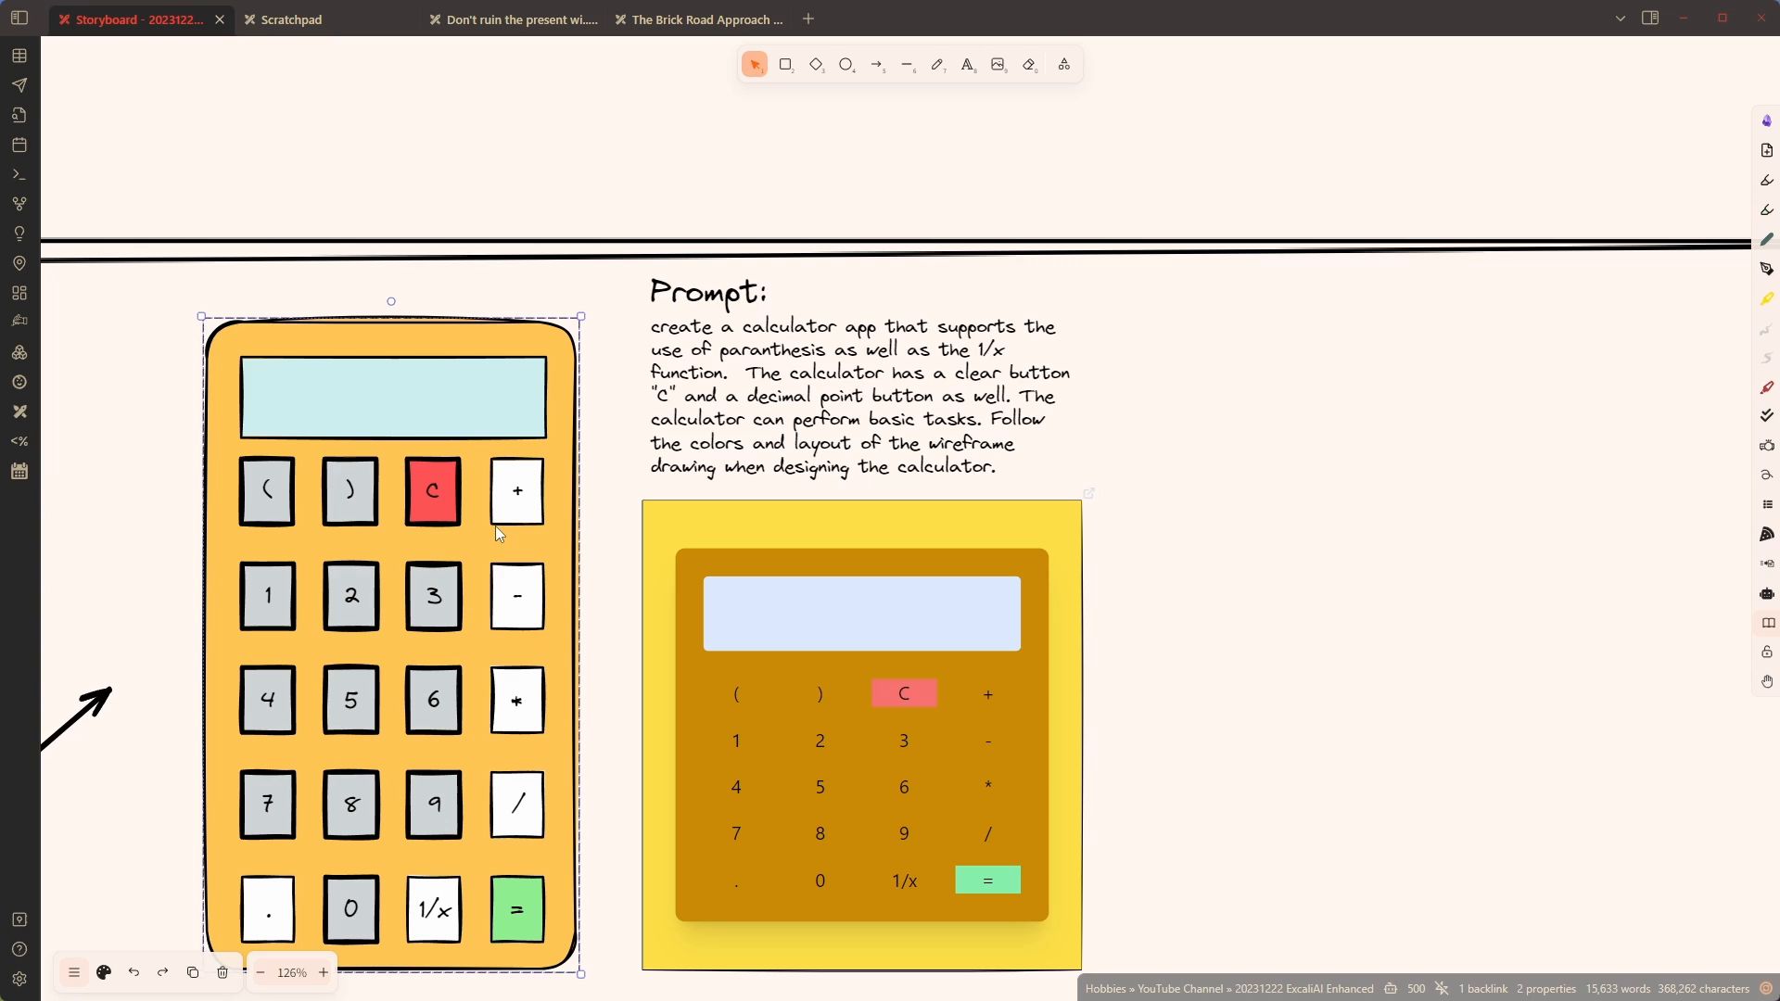
pyautogui.click(953, 411)
pyautogui.doubleClick(955, 411)
pyautogui.hotkey('ctrl', 'c')
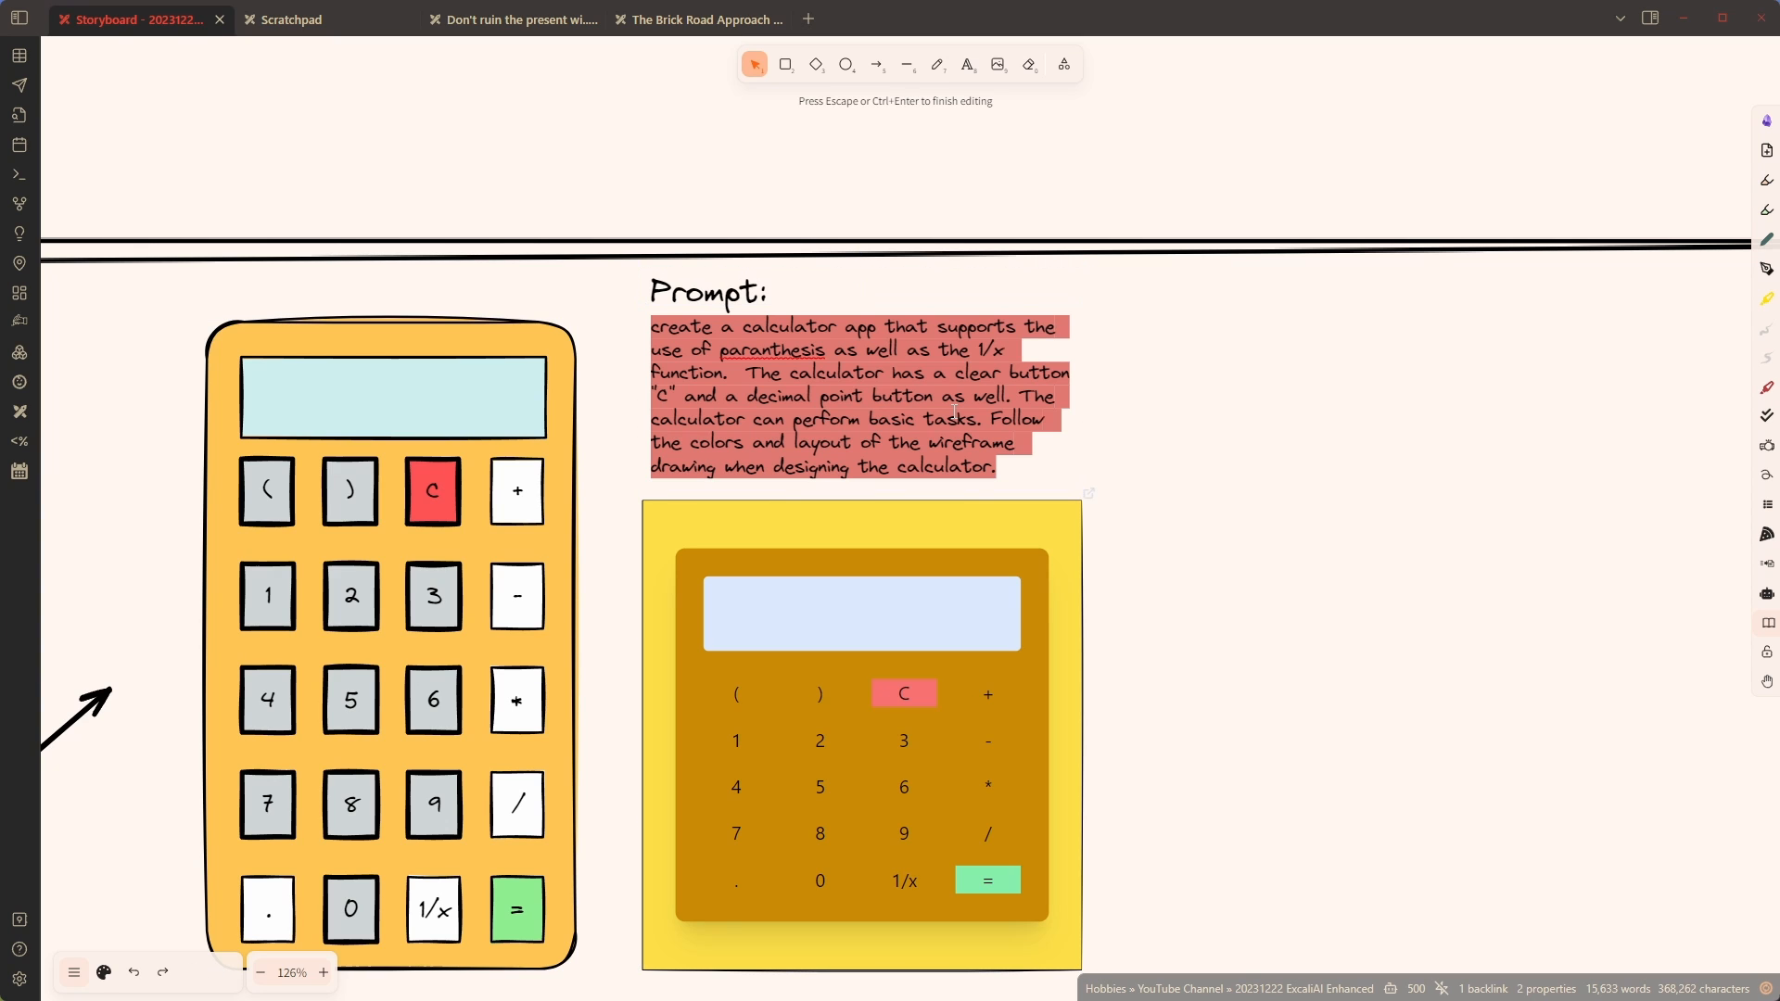
# Start ExcaliAI with the orange calculator wireframe selected and choose the "Wireframe to code" action
pyautogui.click(504, 494)
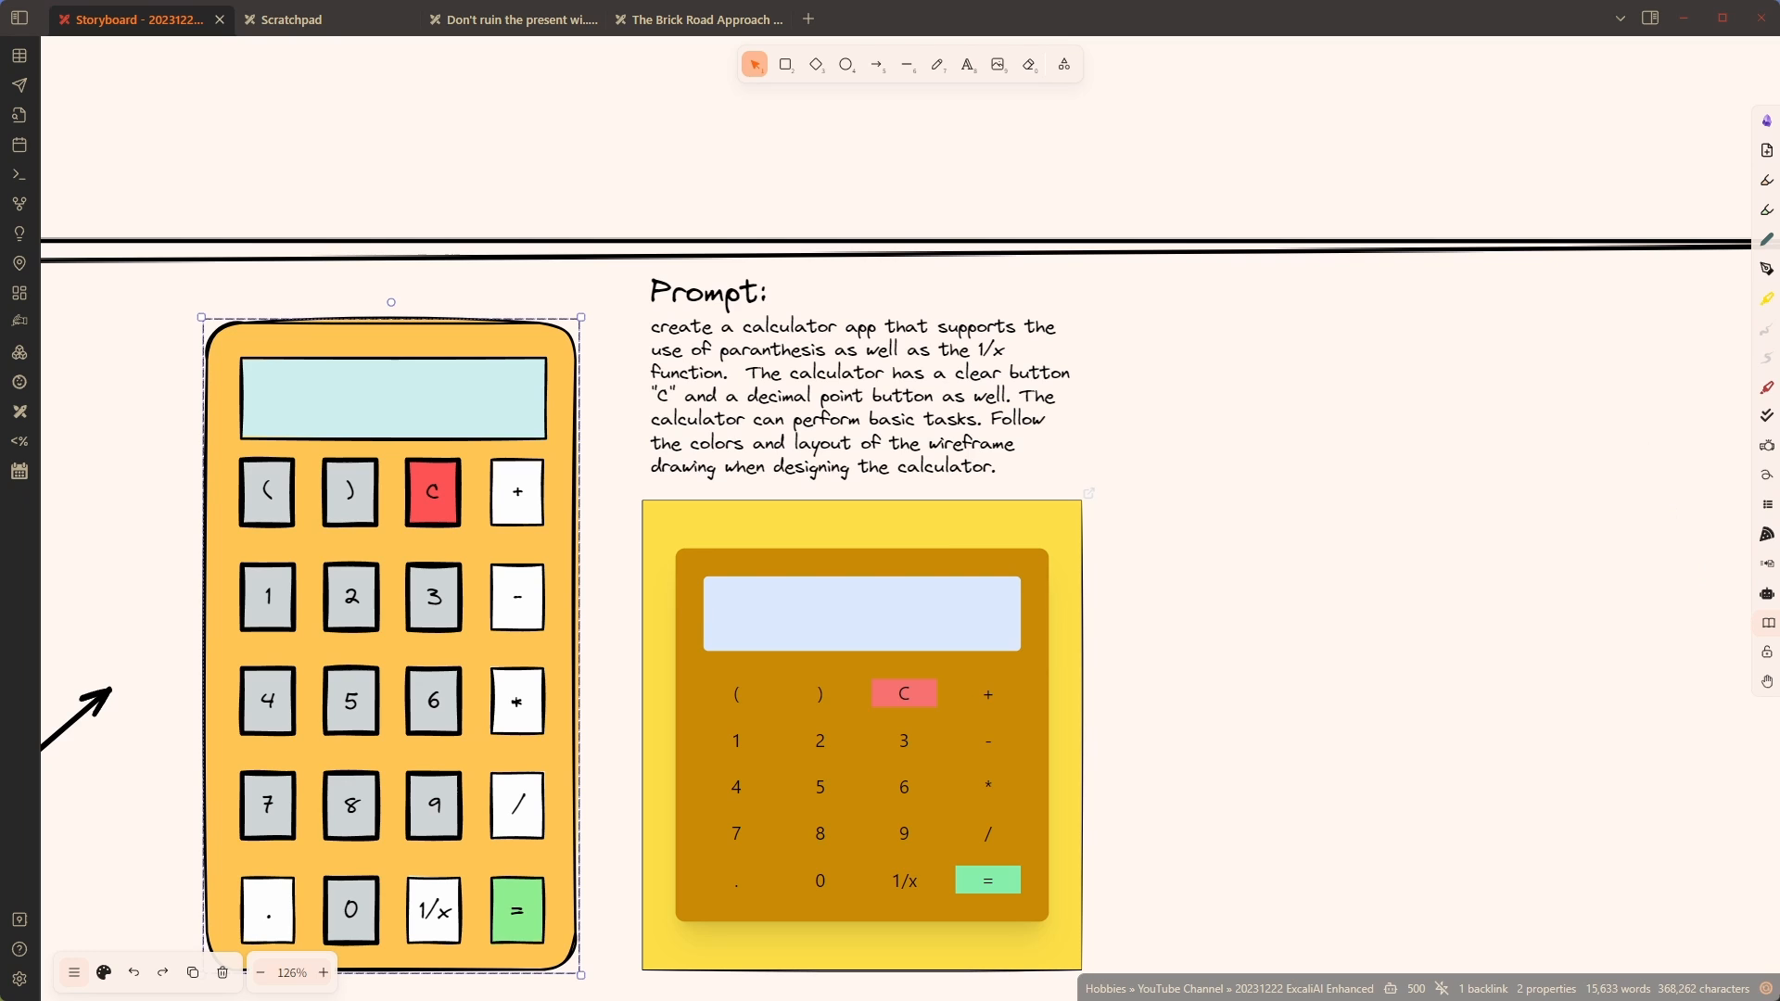
pyautogui.click(1768, 599)
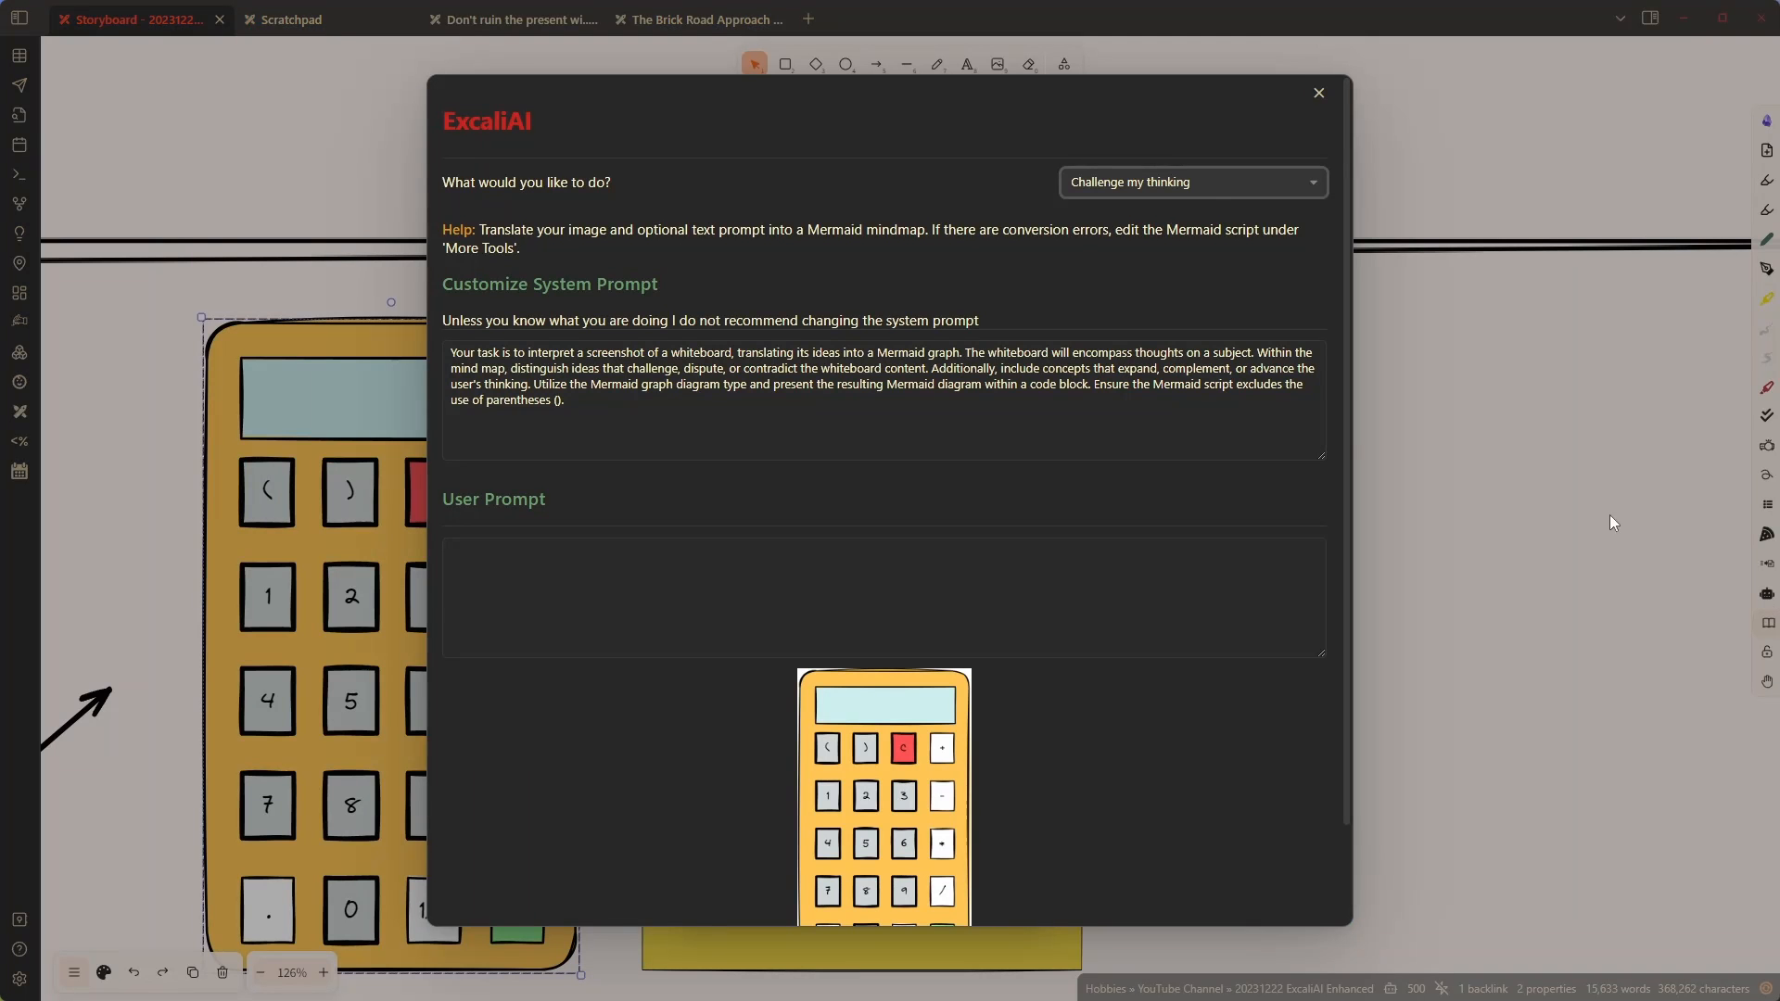
pyautogui.click(1180, 188)
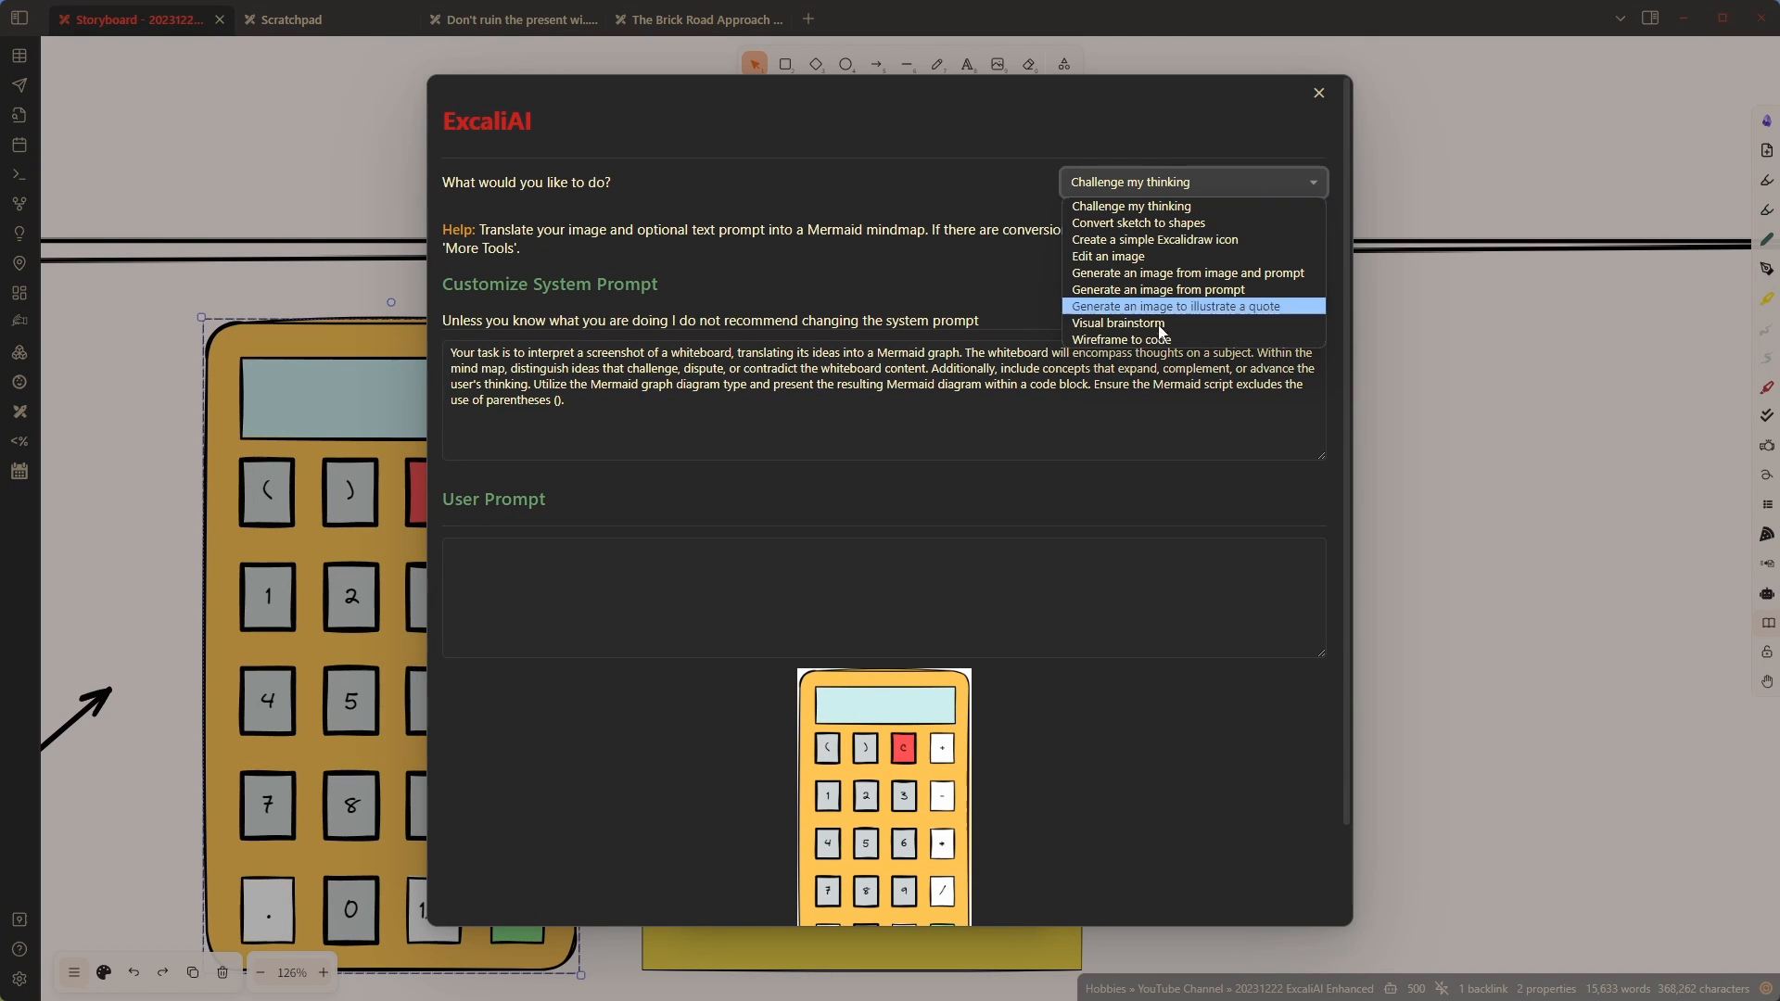
pyautogui.click(1165, 349)
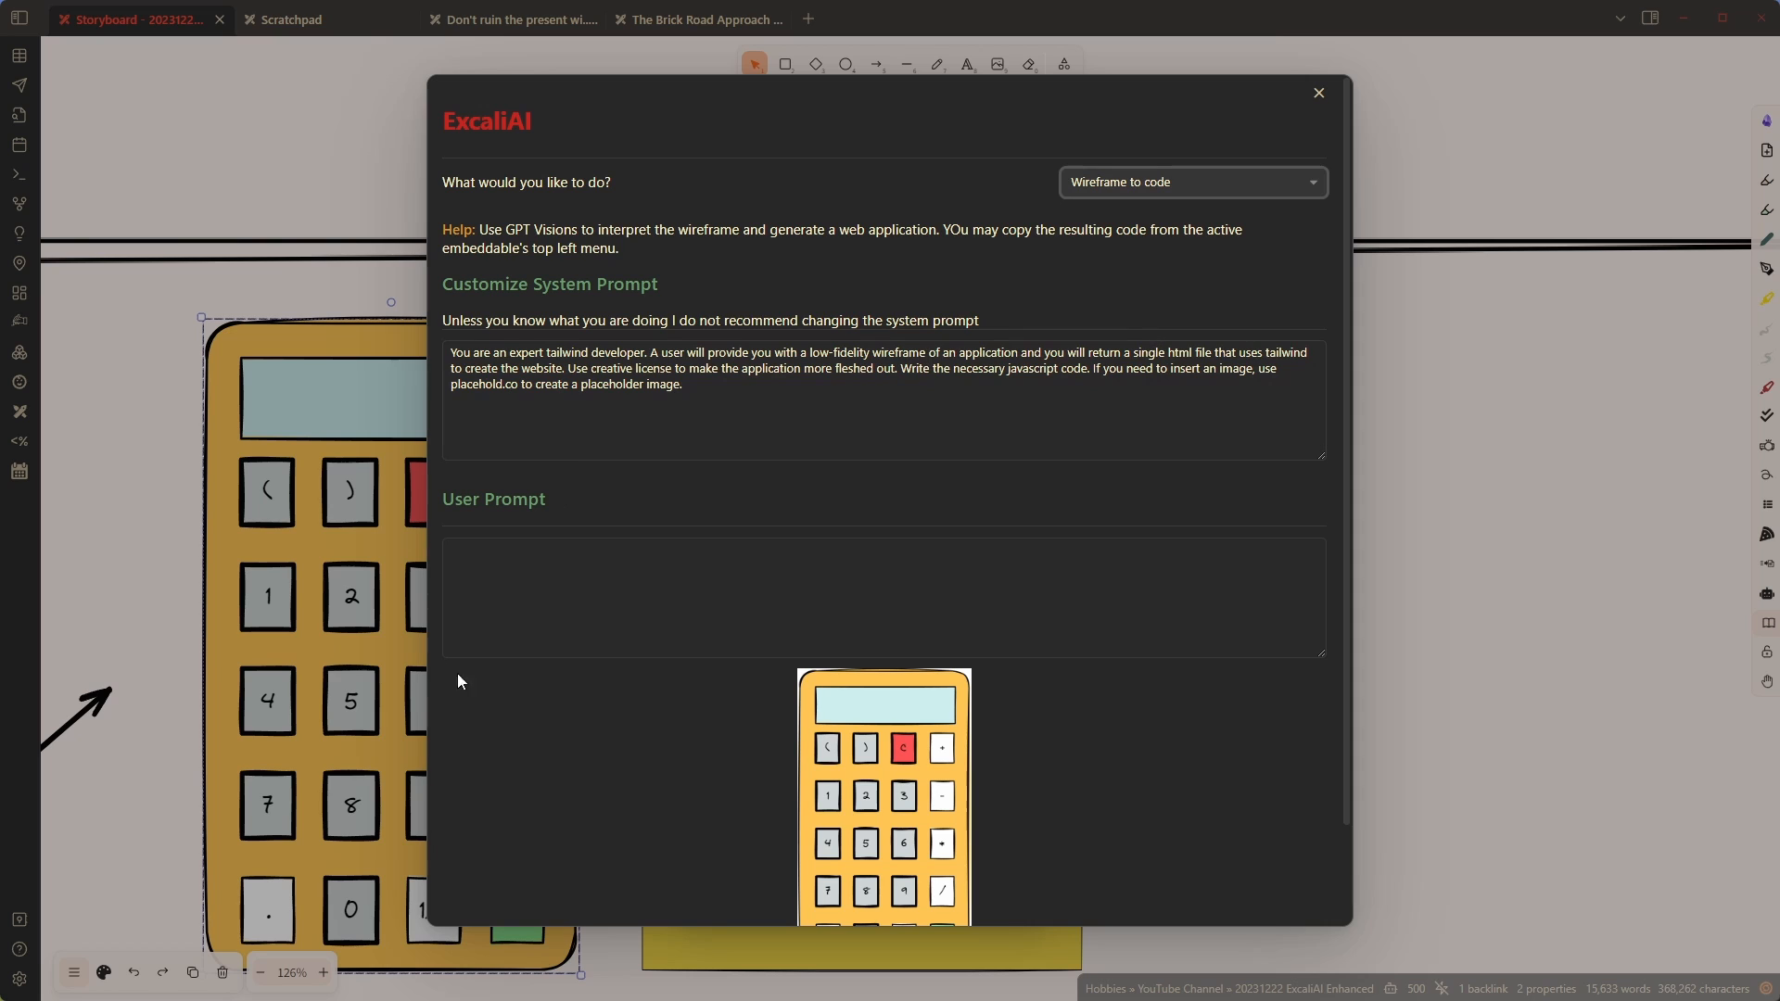
# Paste the copied calculator app description as the user prompt
pyautogui.click(604, 597)
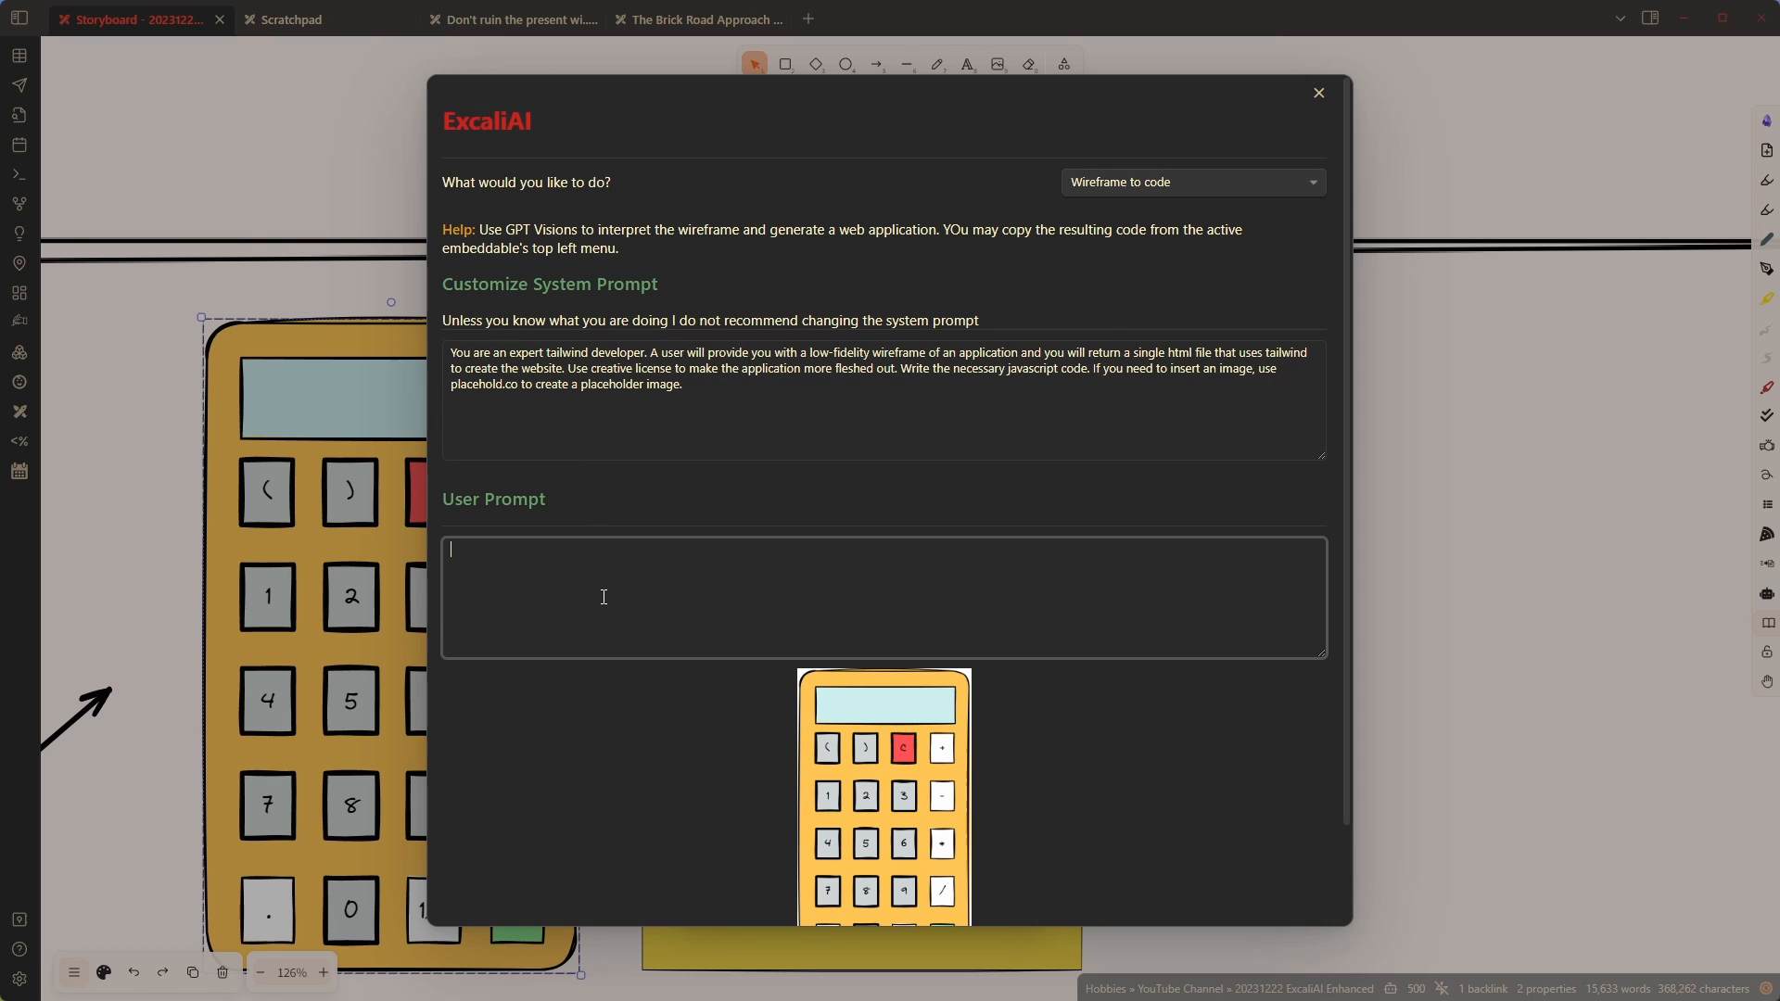
pyautogui.hotkey('ctrl', 'v')
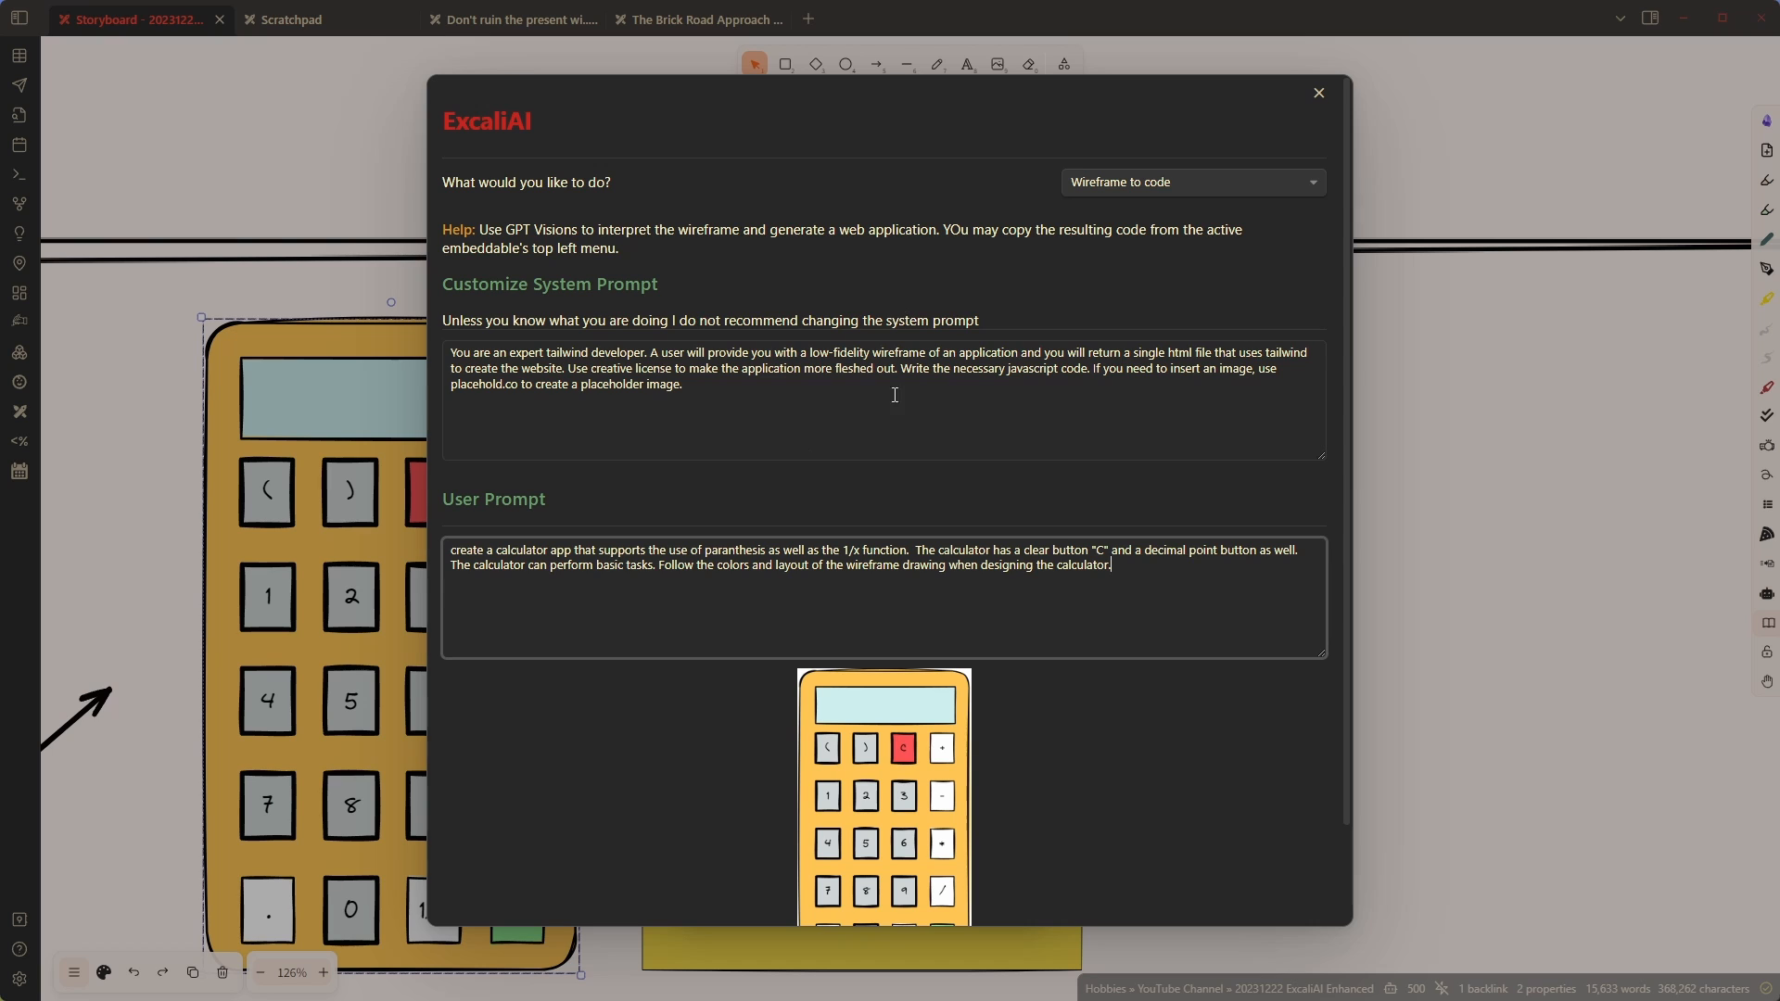
pyautogui.scroll(-2, 931, 646)
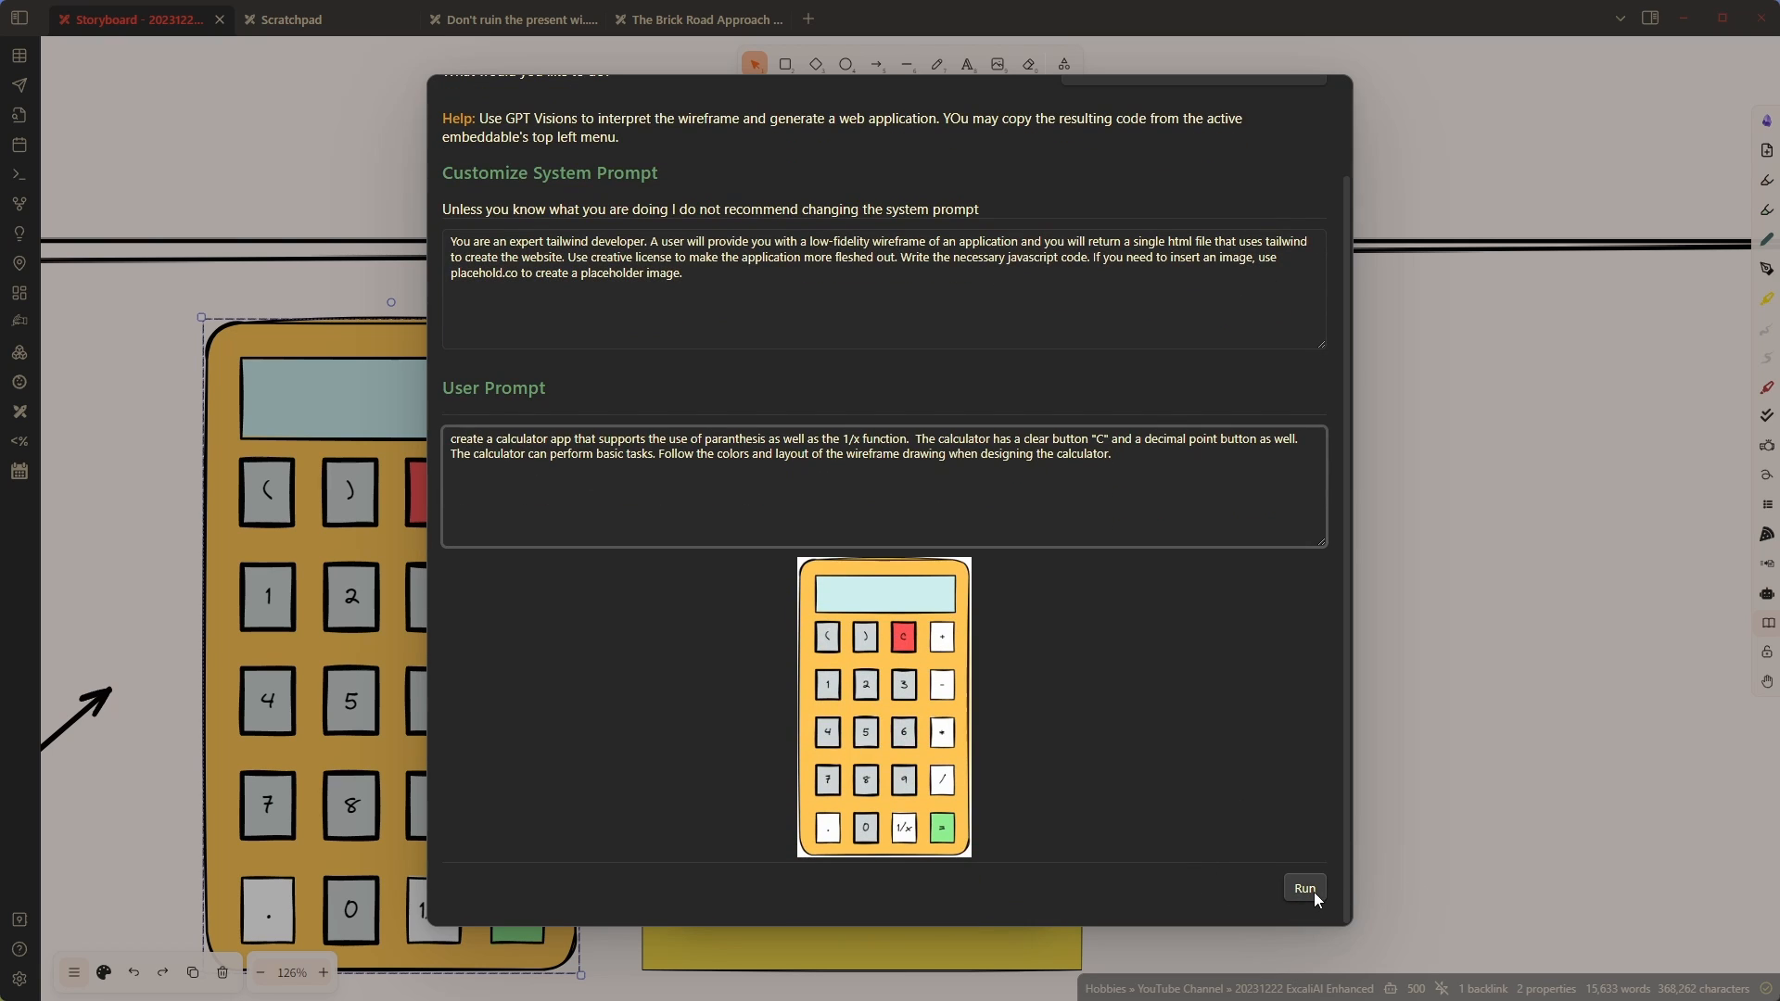
# Run the wireframe-to-code request and move the older yellow calculator and its prompt text away beyond the wireframe's upper left
pyautogui.click(1315, 892)
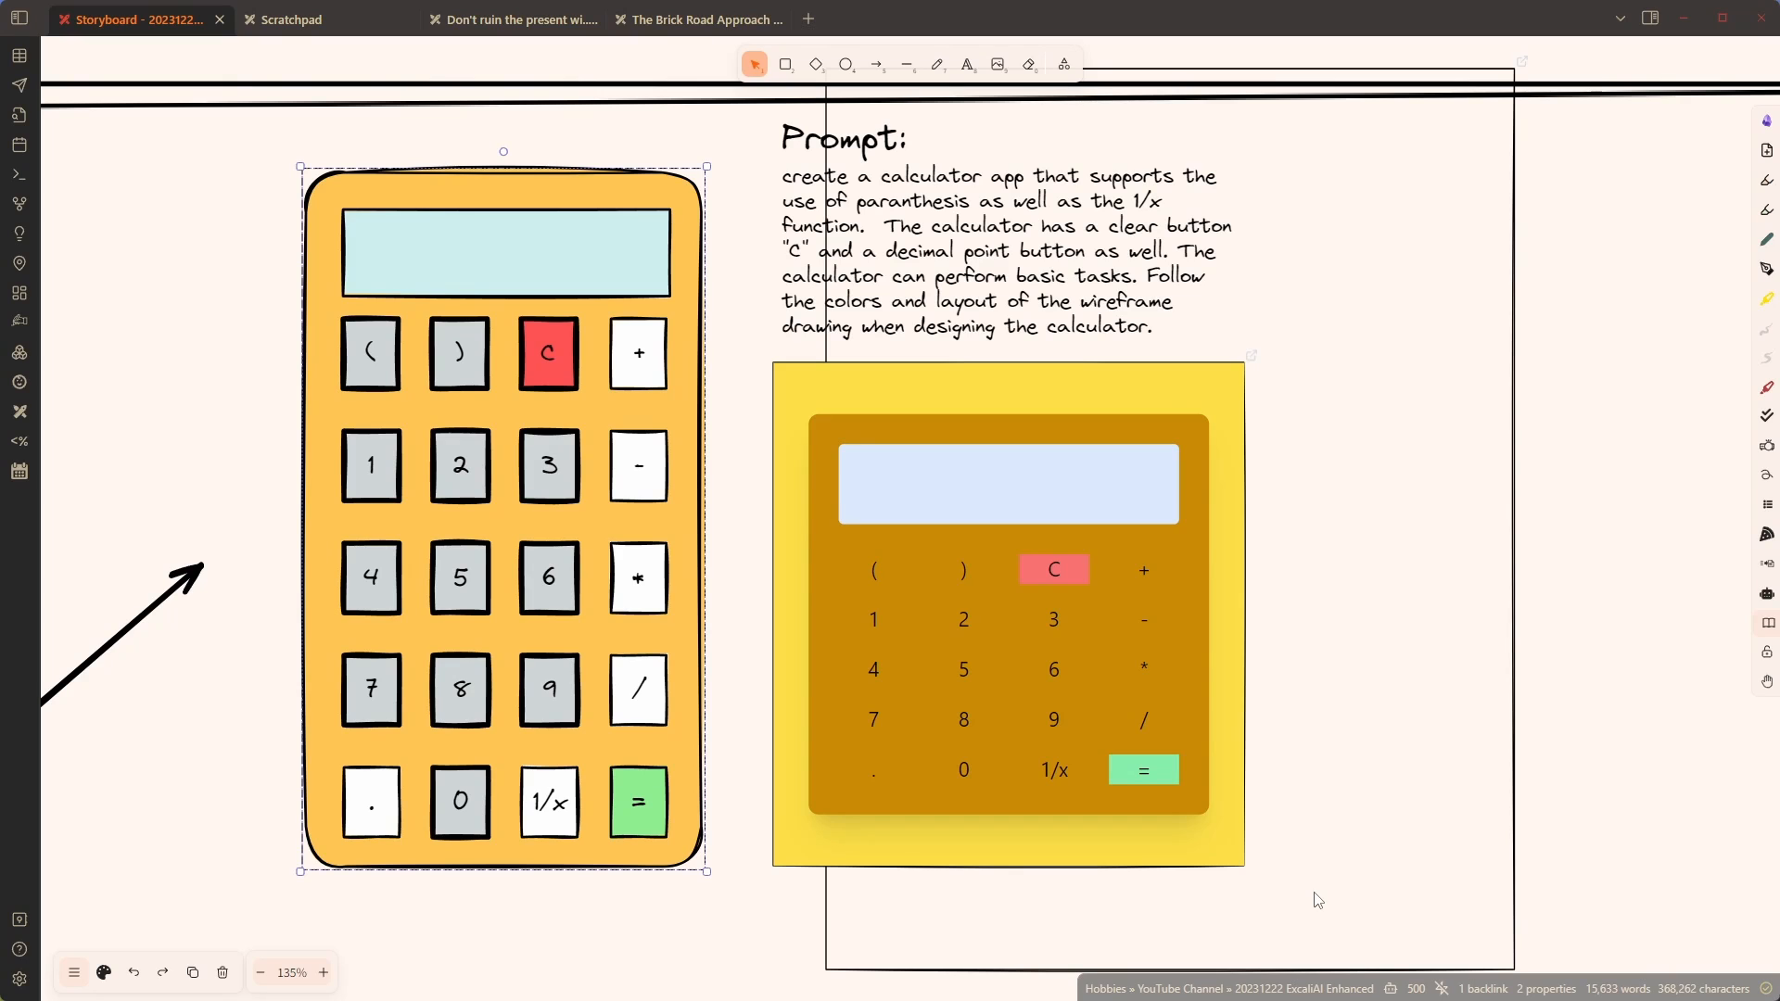
pyautogui.hscroll(1, 1318, 900)
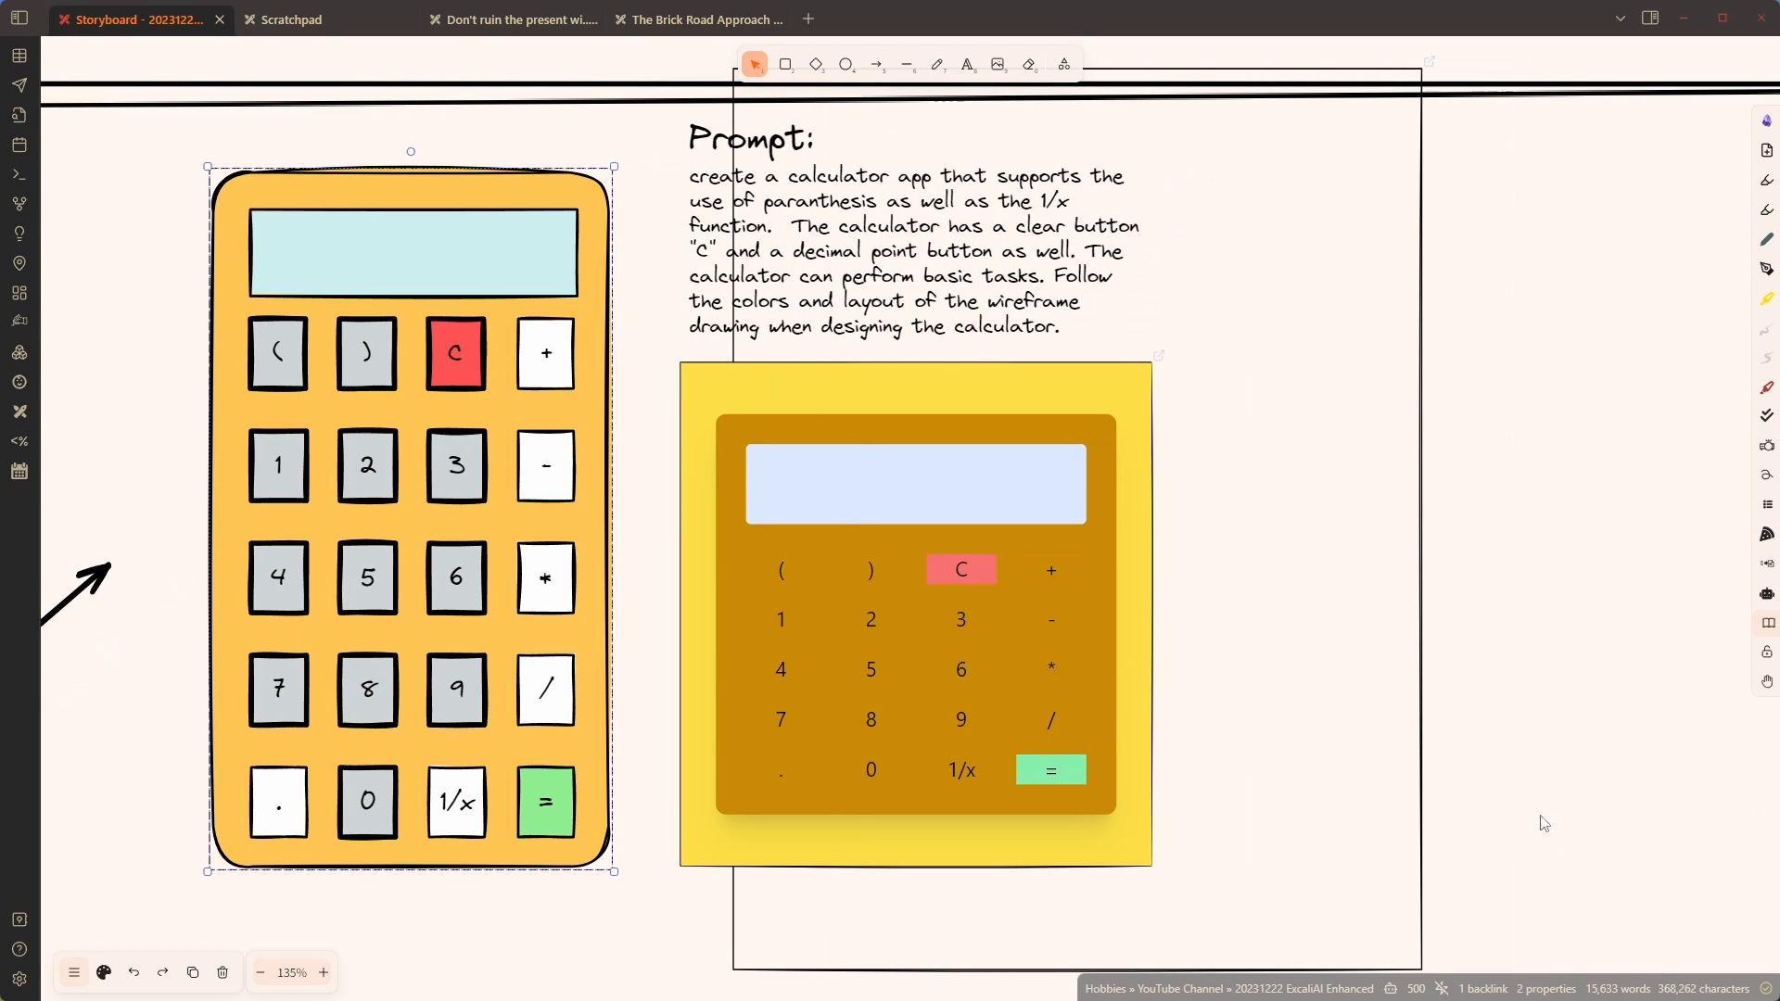
pyautogui.moveTo(275, 273); pyautogui.dragTo(0, 5)
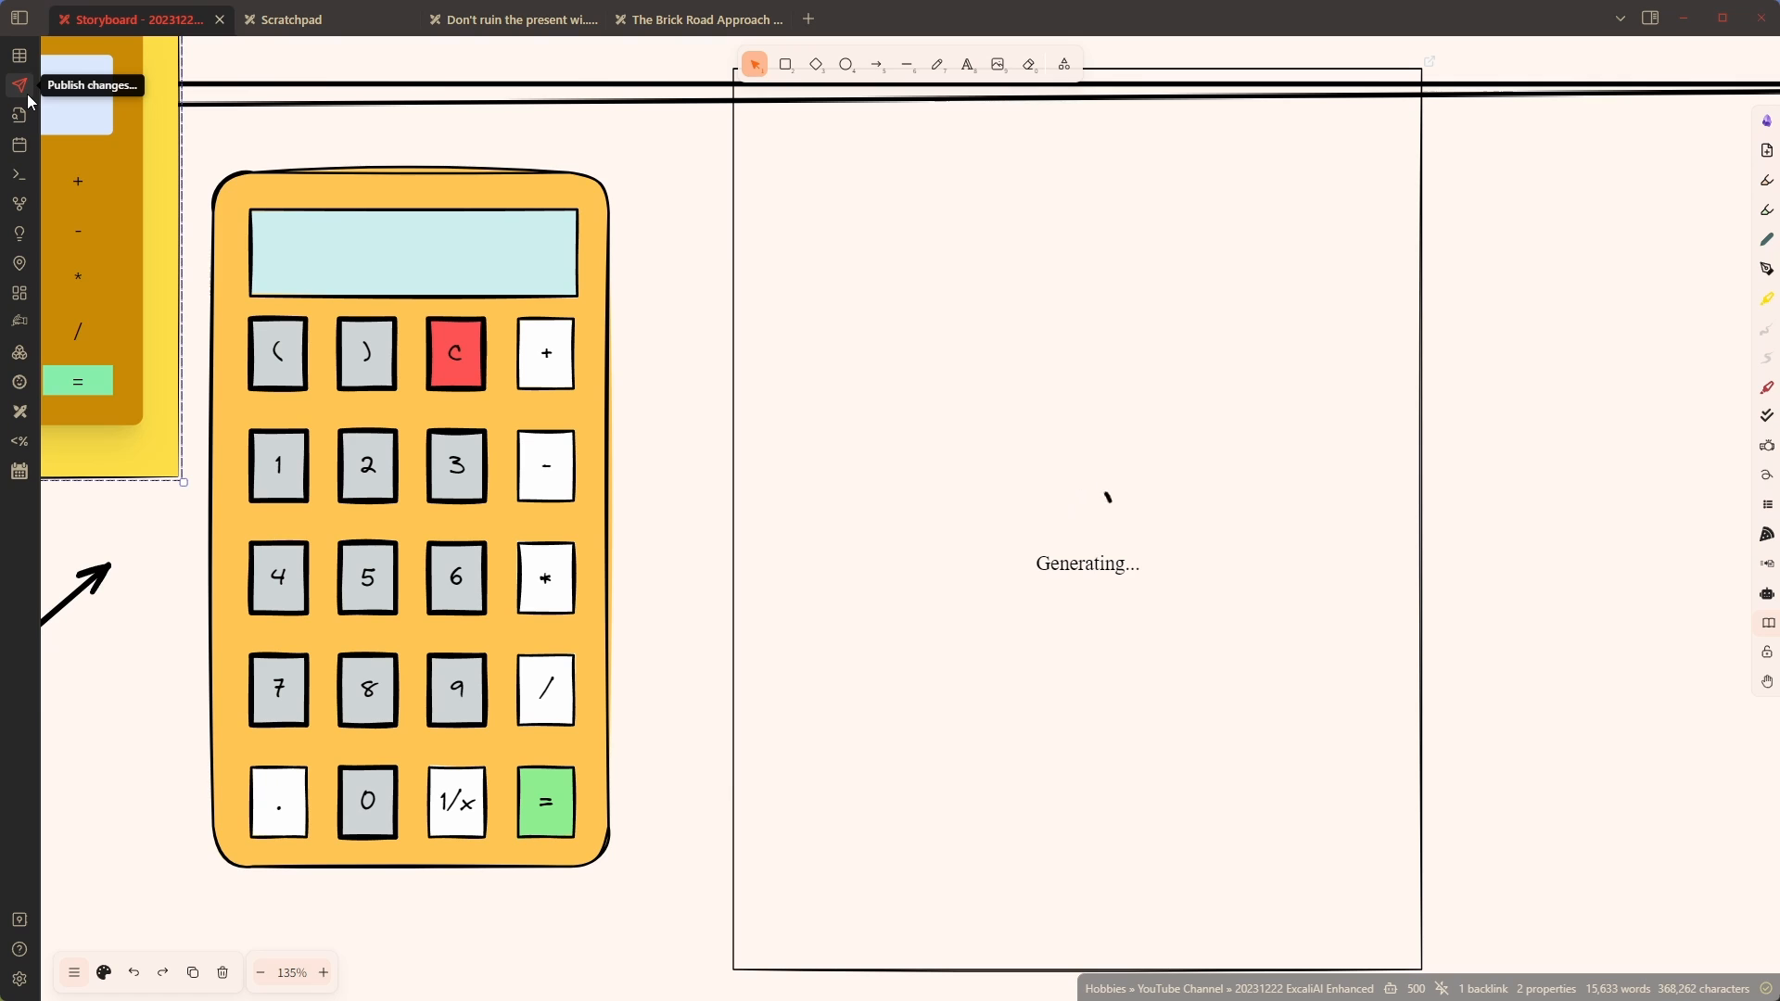
# Test the newly generated orange calculator by evaluating 12+(5*6) and the reciprocal of 2
pyautogui.click(1065, 422)
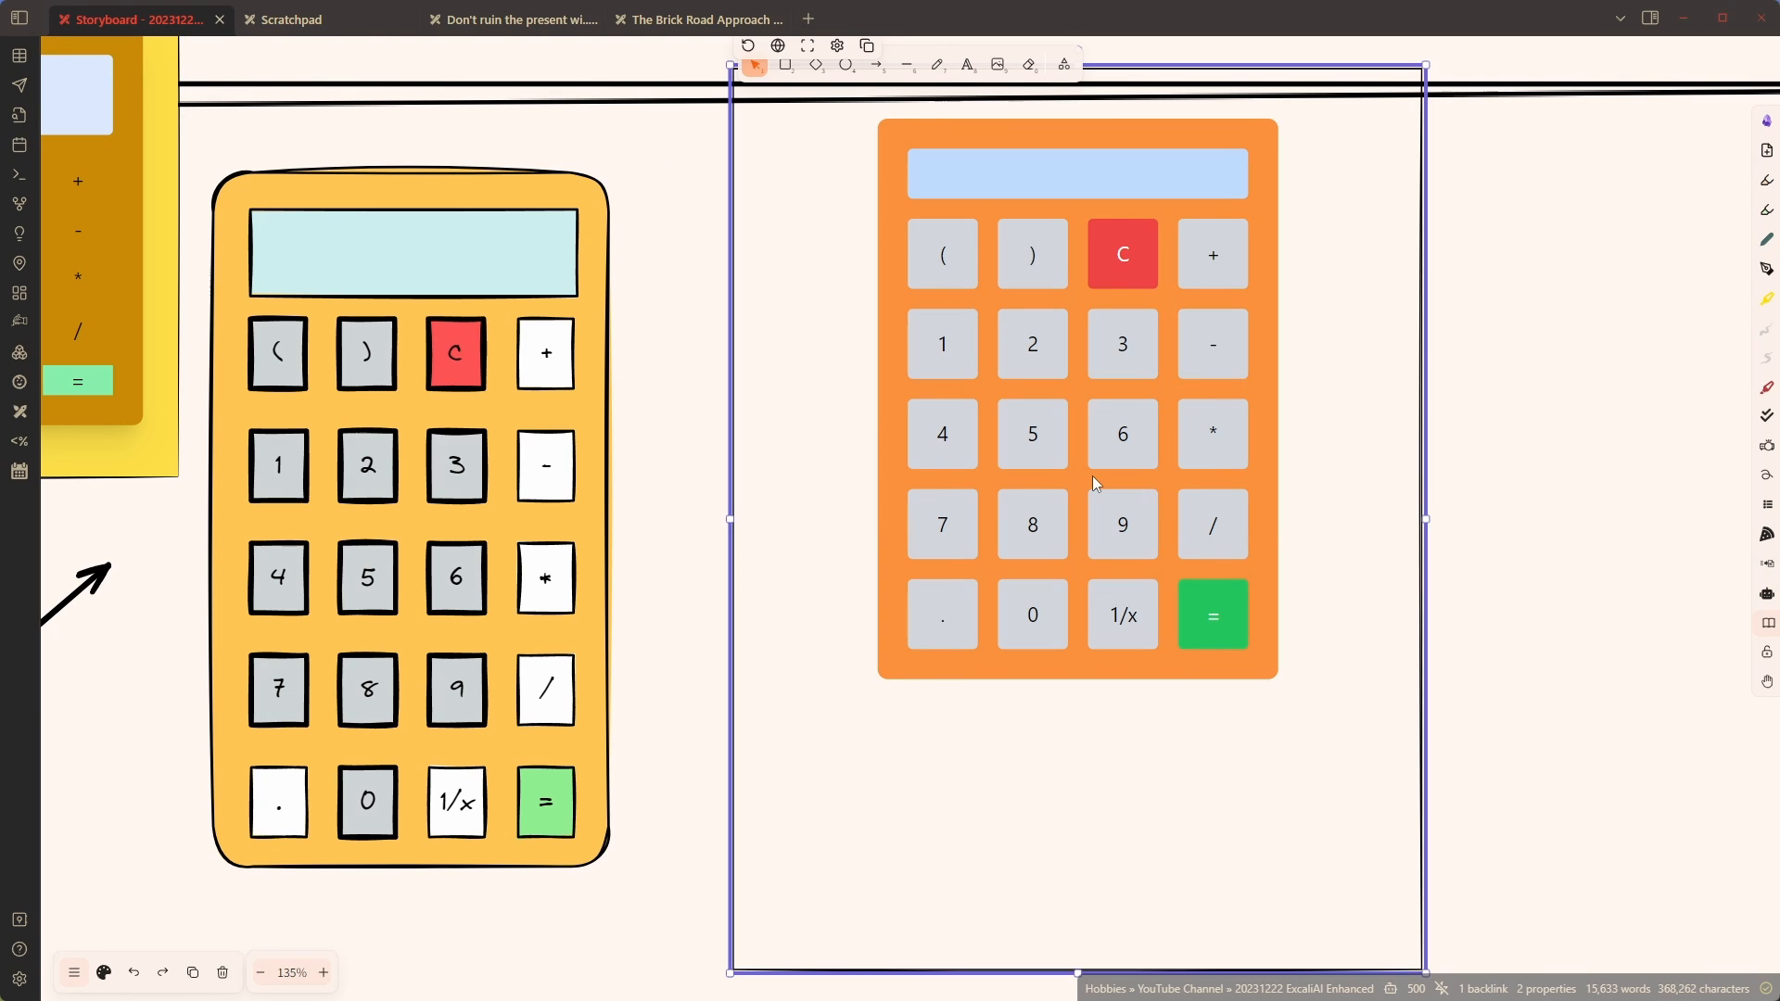
pyautogui.click(967, 366)
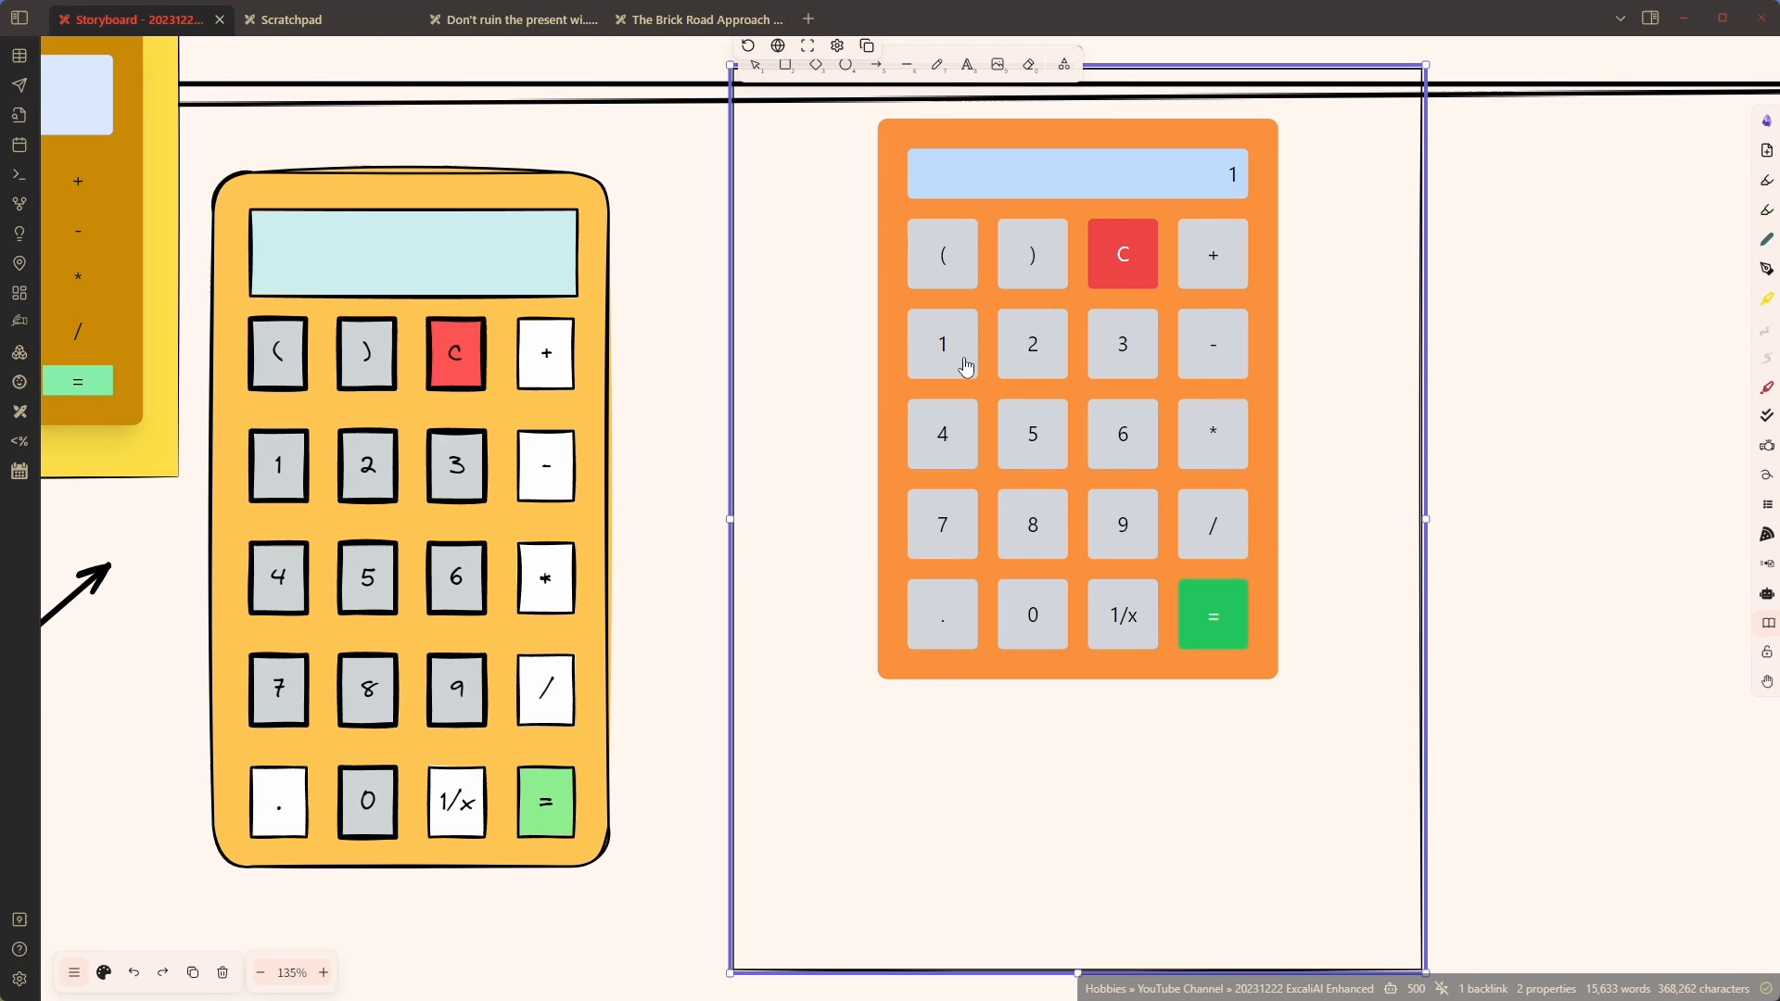
pyautogui.click(1029, 367)
pyautogui.click(1210, 254)
pyautogui.click(953, 261)
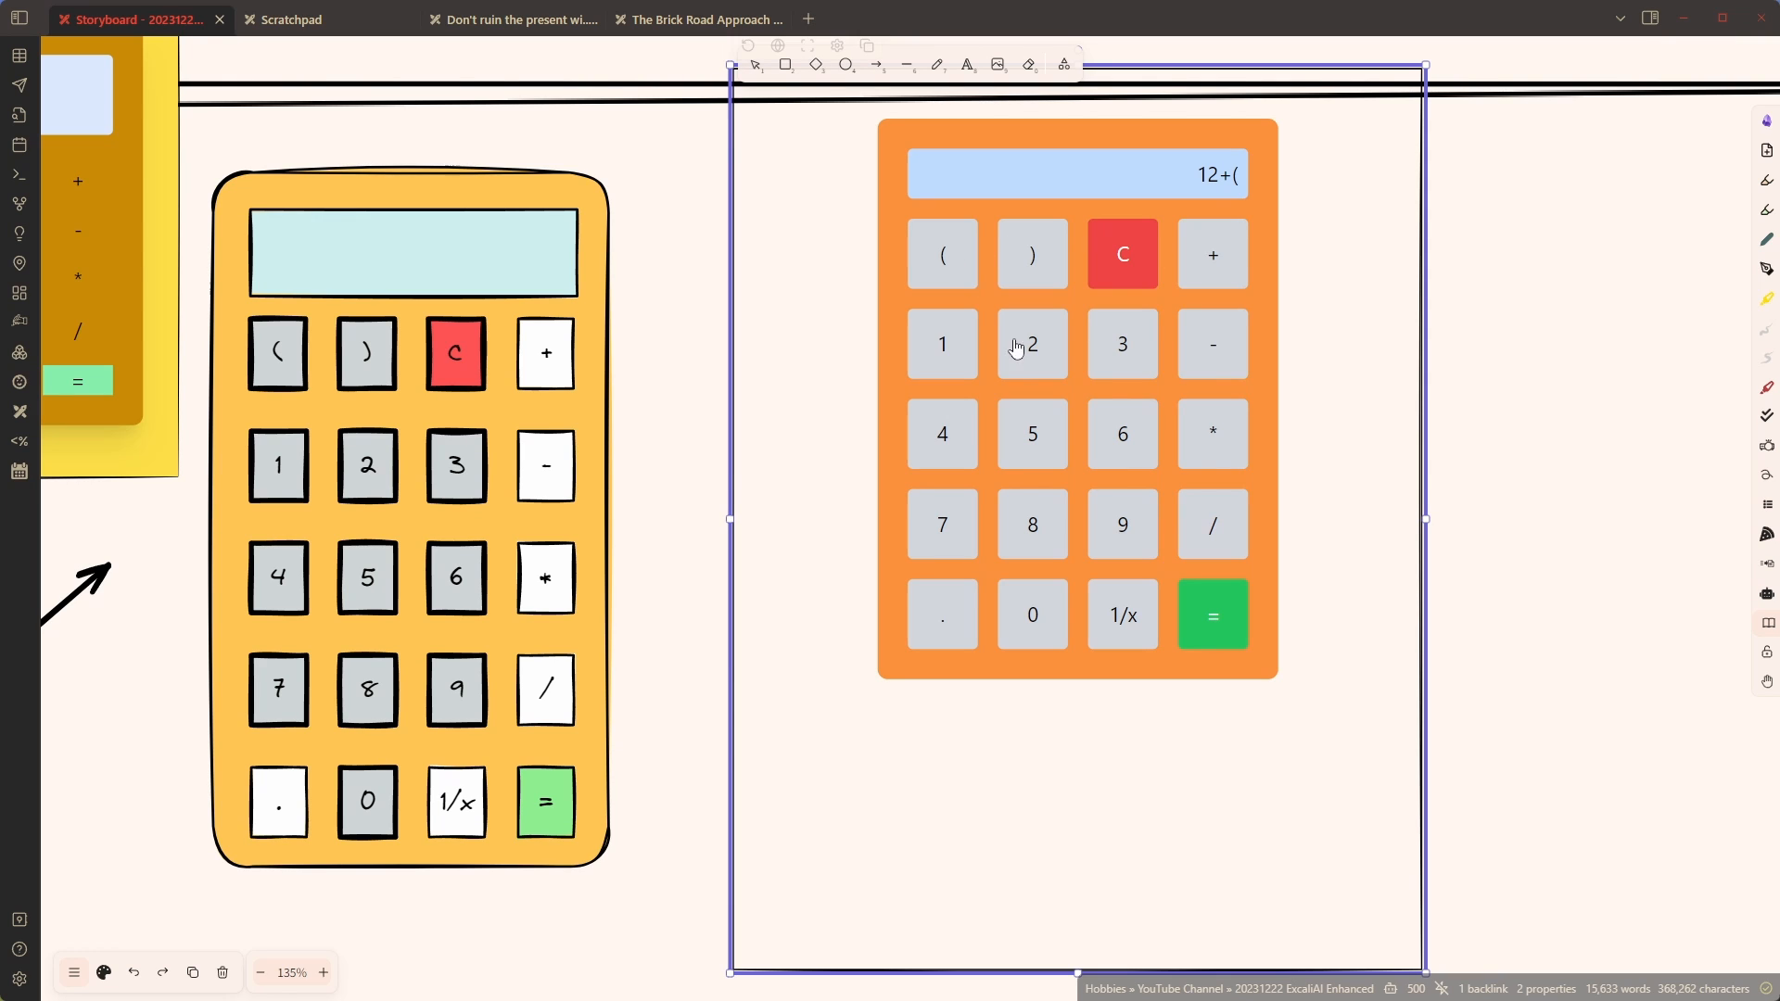
pyautogui.click(1034, 450)
pyautogui.click(1216, 437)
pyautogui.click(1118, 428)
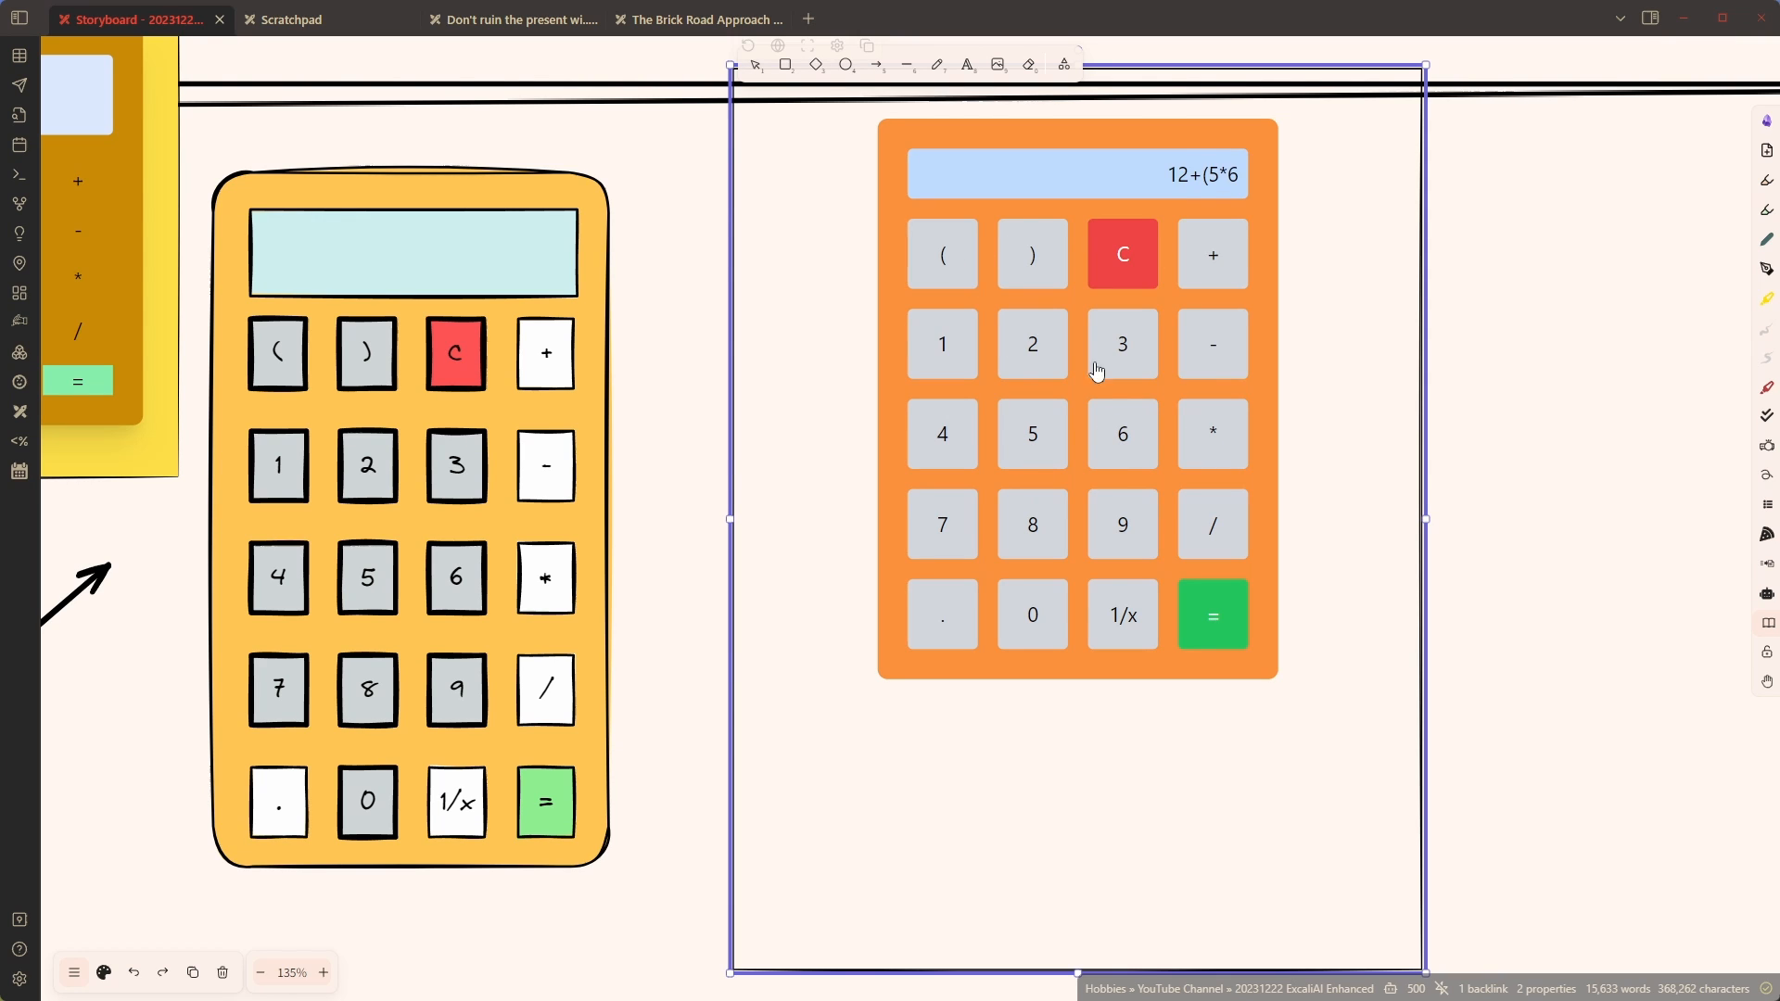
pyautogui.click(1033, 254)
pyautogui.click(1213, 619)
pyautogui.click(1036, 352)
# Shrink the generated calculator's frame to fit closely around it and move it down level with the wireframe
pyautogui.moveTo(1428, 974); pyautogui.dragTo(1243, 721)
pyautogui.moveTo(1219, 615); pyautogui.dragTo(1223, 735)
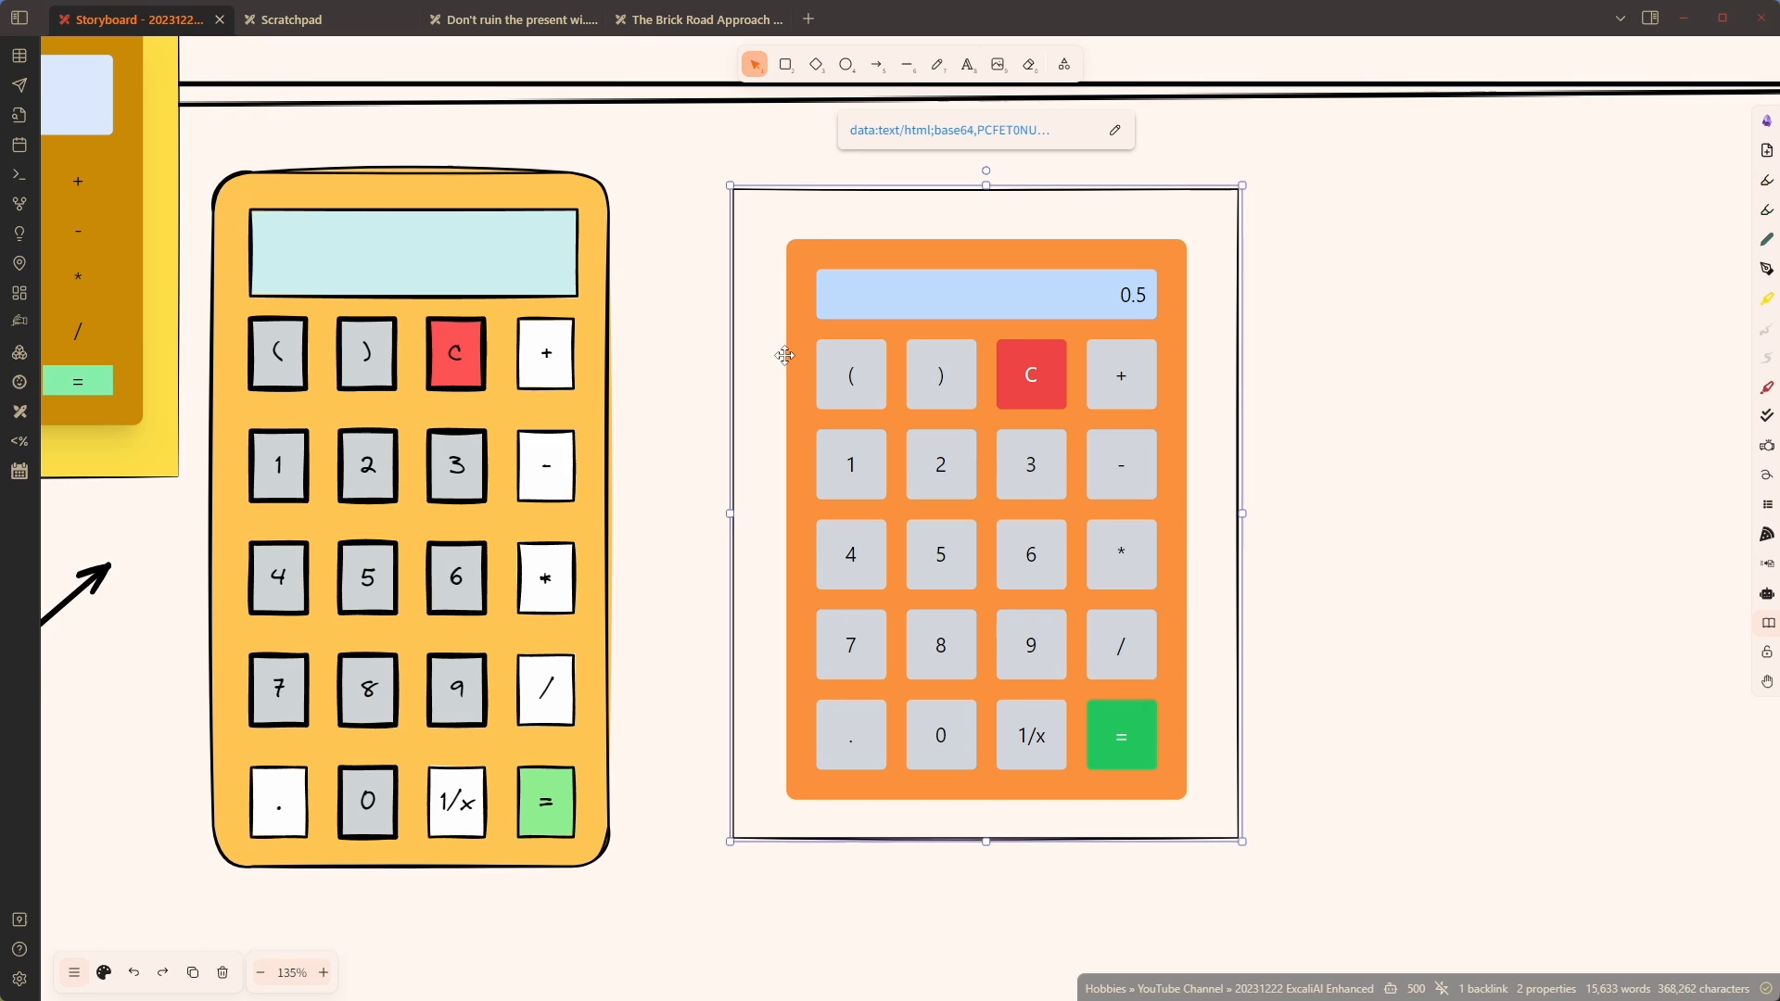
pyautogui.click(1381, 622)
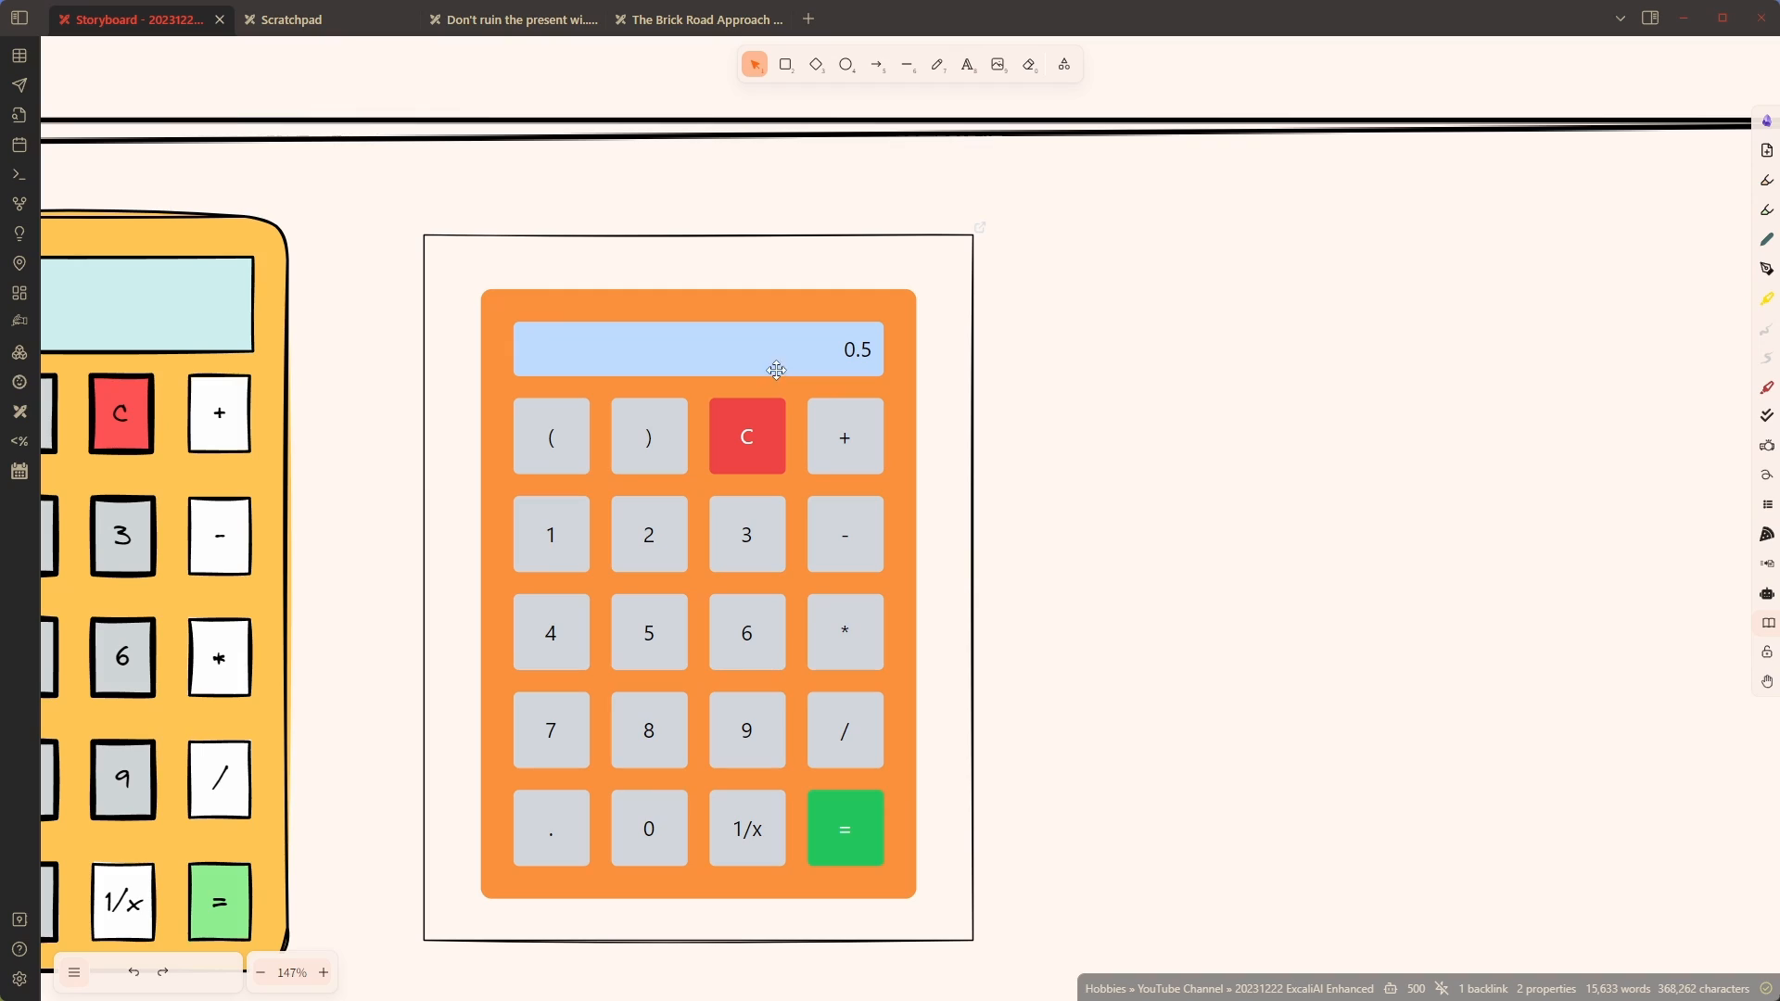
# Examine the pig-and-elves collage below the calculators and the illustrations generated from it
pyautogui.scroll(-2, 697, 426)
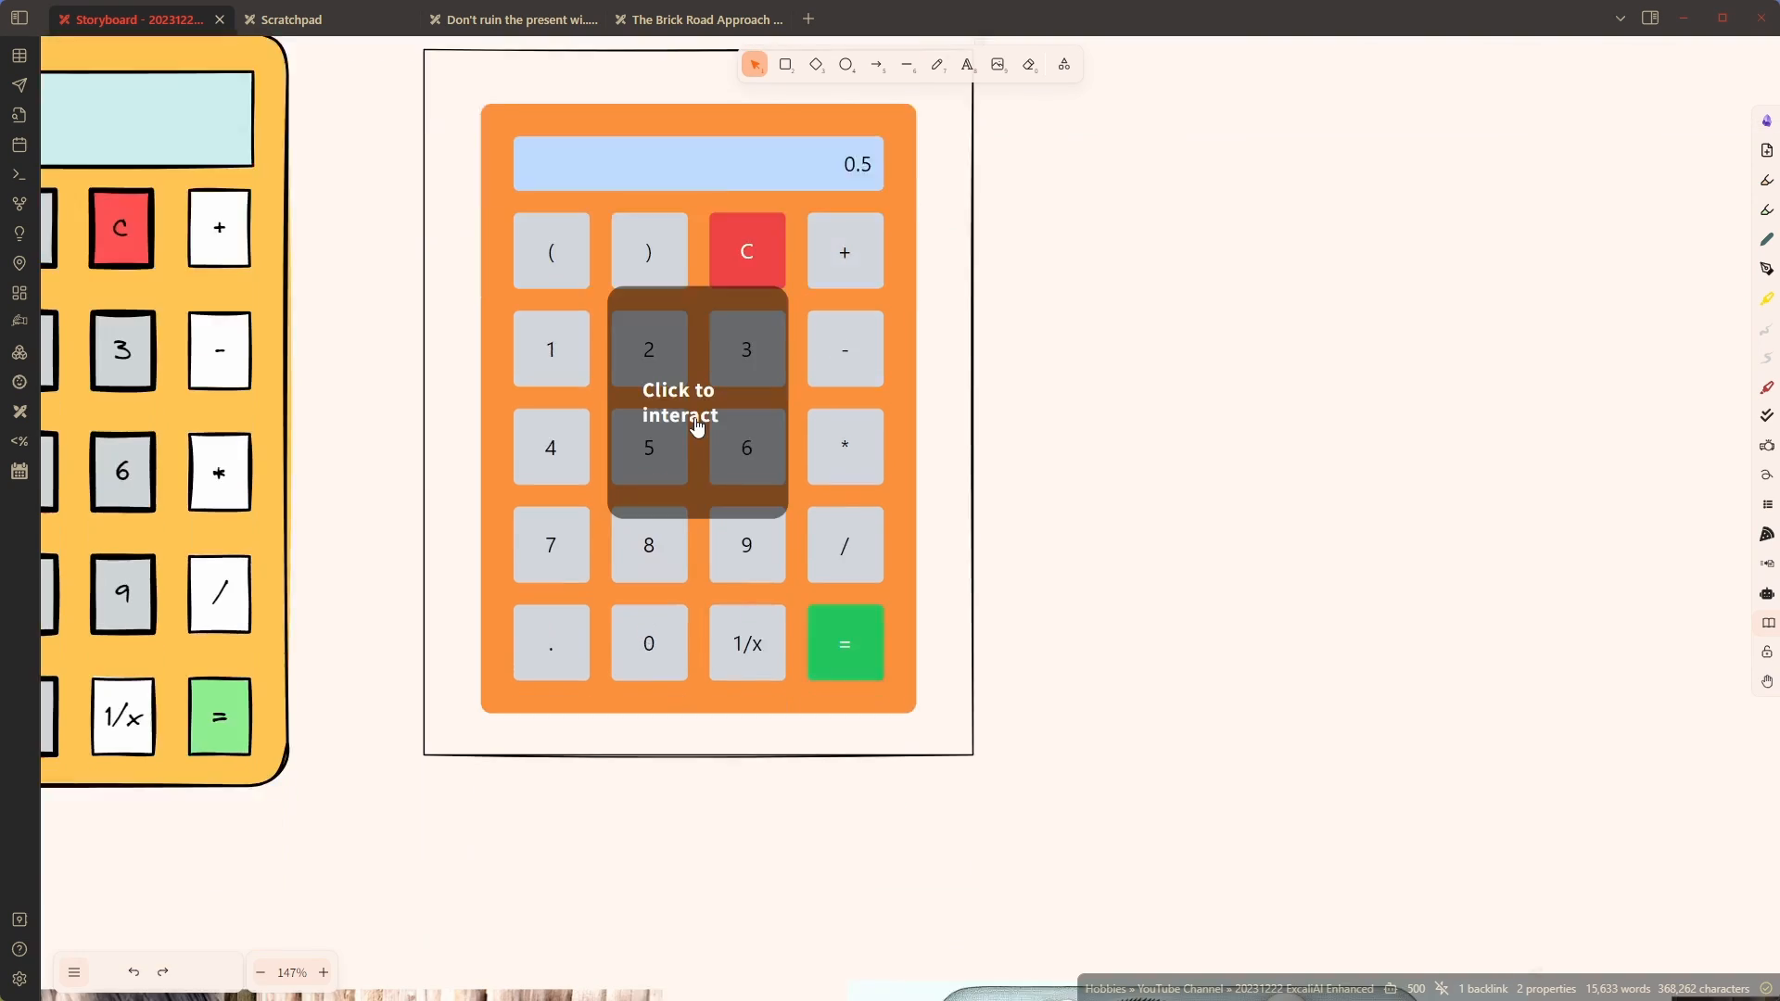
pyautogui.scroll(-6, 697, 426)
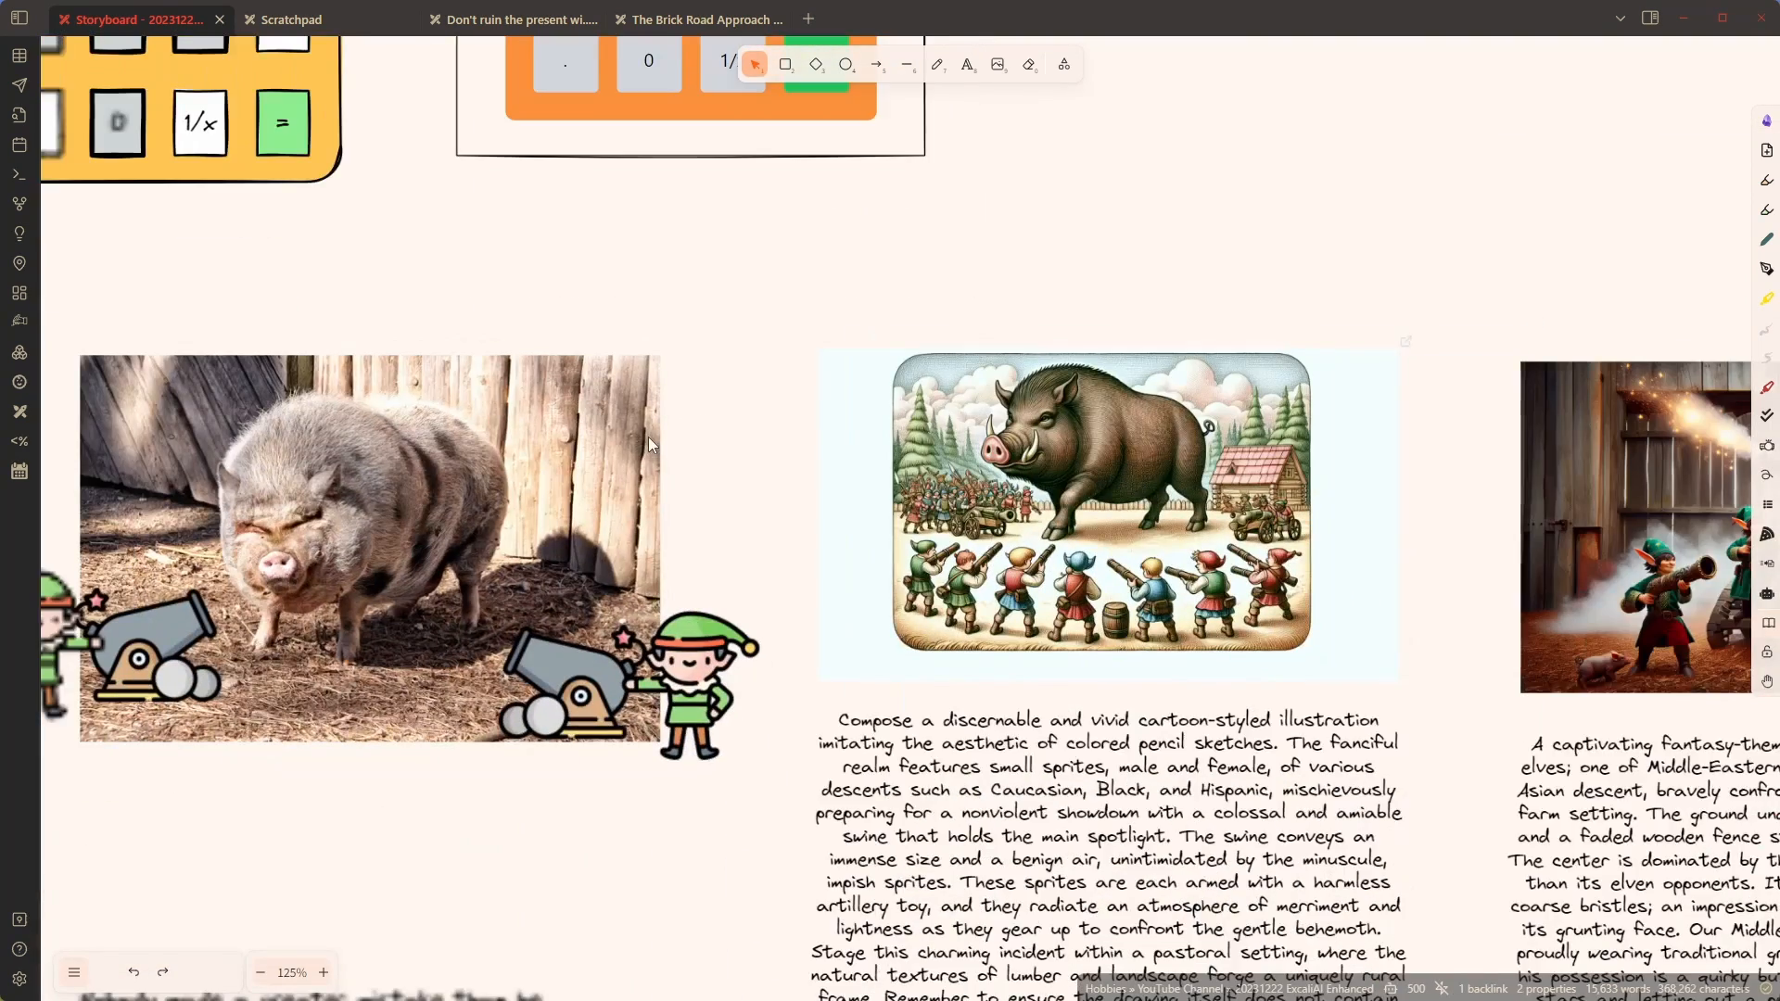
pyautogui.scroll(-1, 648, 436)
pyautogui.moveTo(461, 413); pyautogui.dragTo(617, 469)
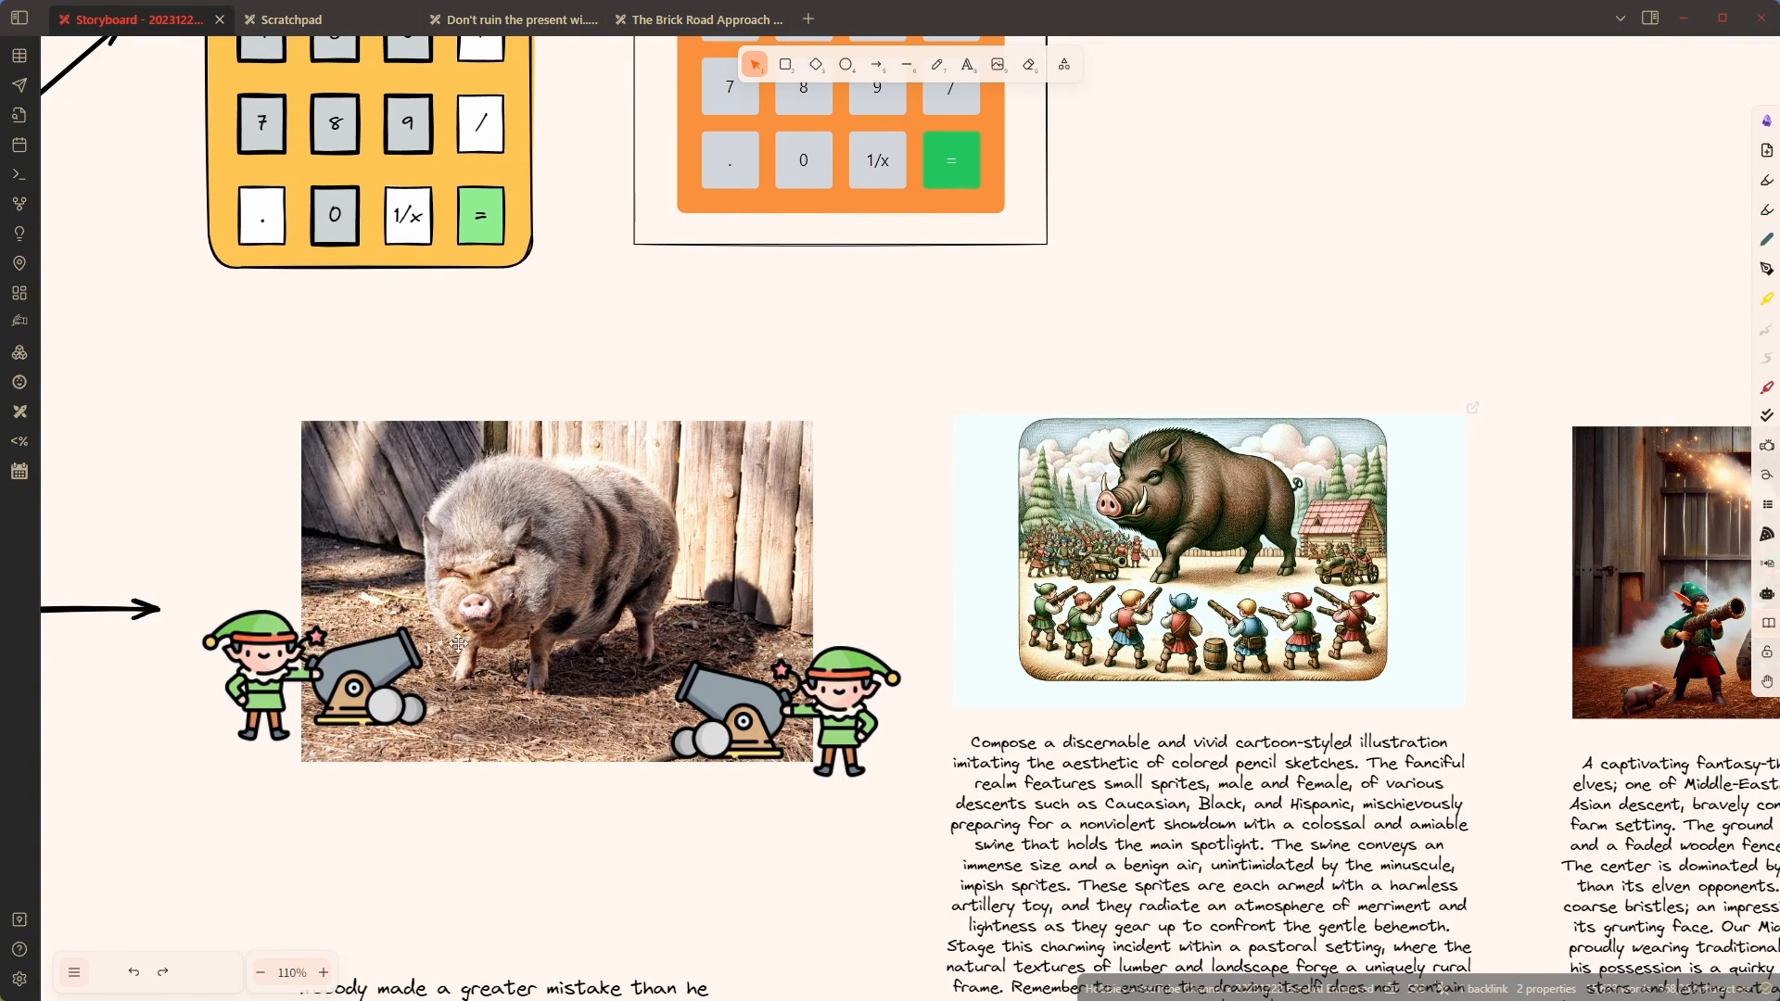
pyautogui.click(267, 675)
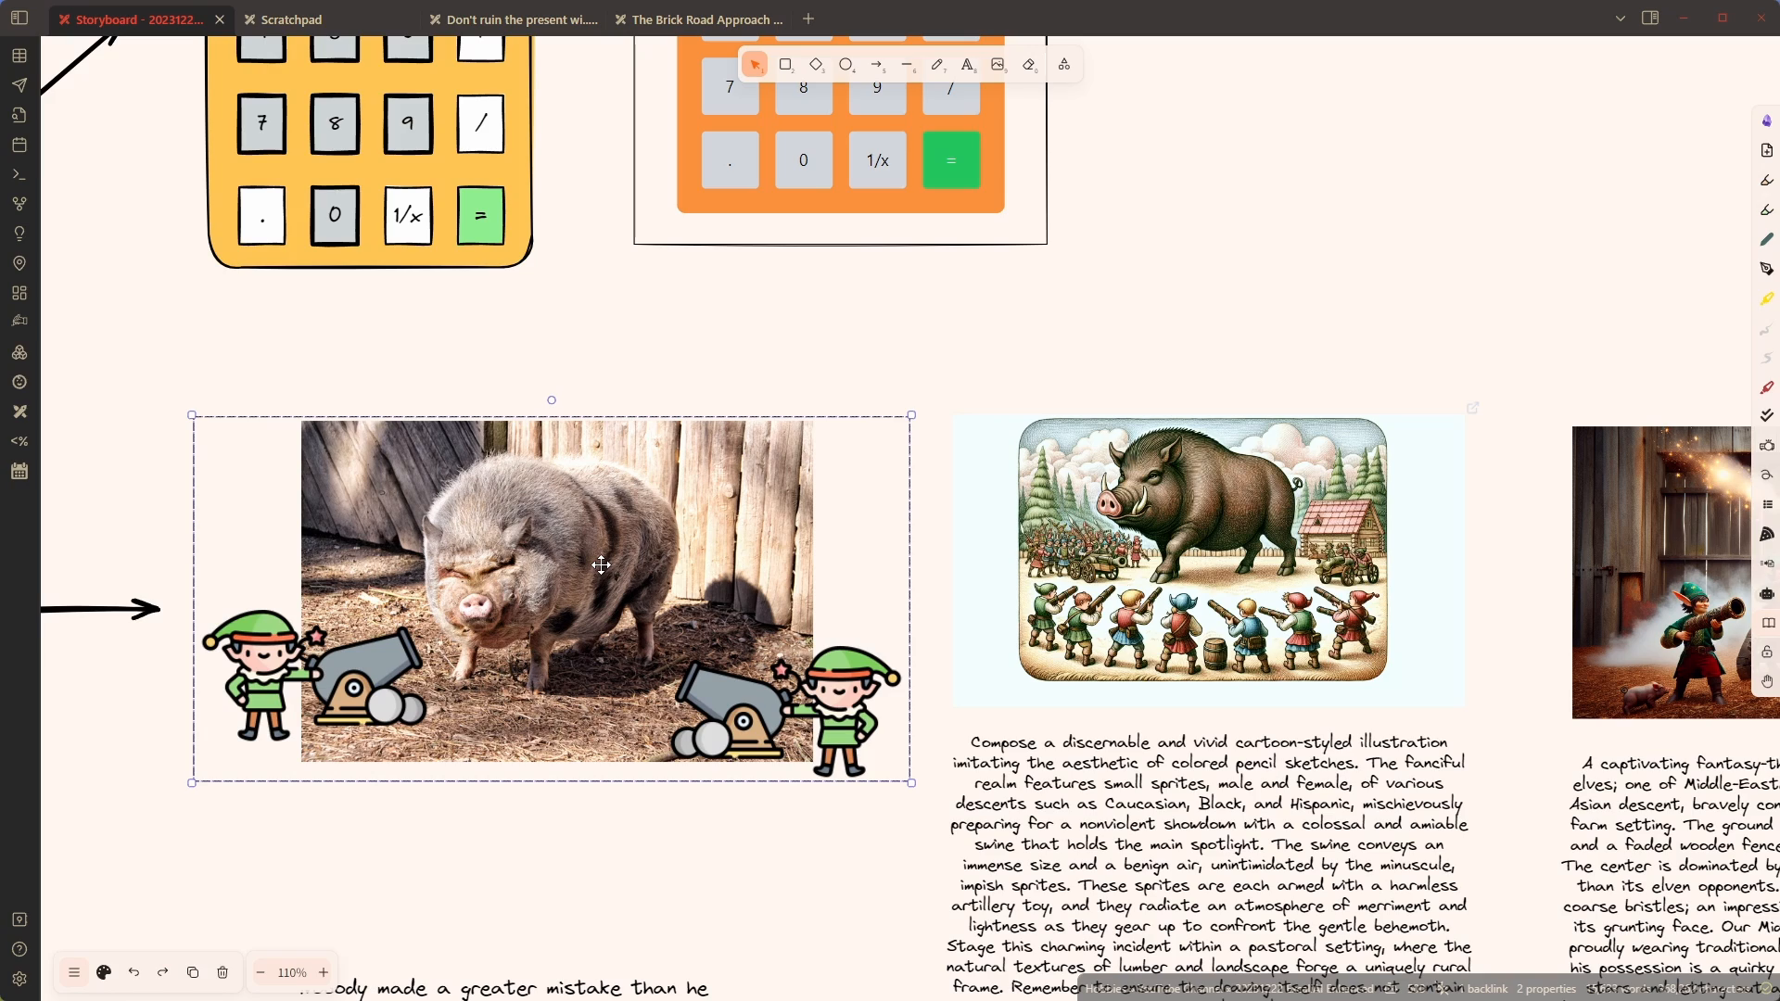
pyautogui.scroll(8, 1229, 551)
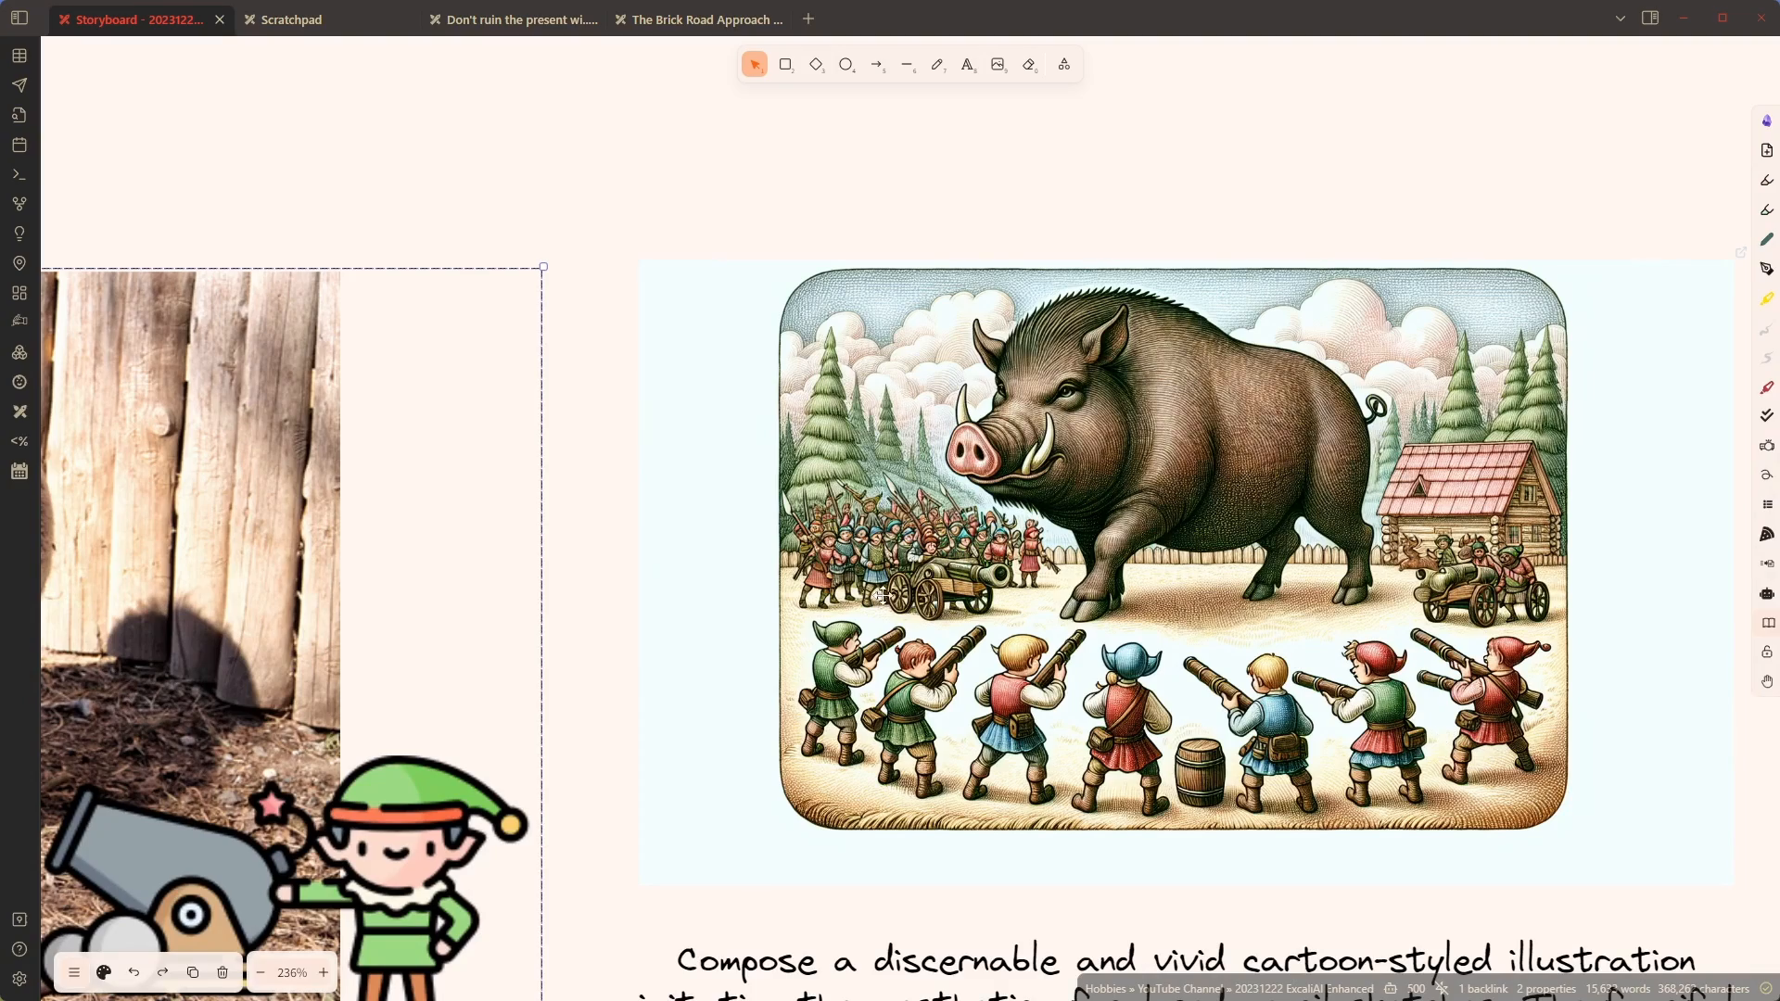
pyautogui.scroll(-9, 406, 512)
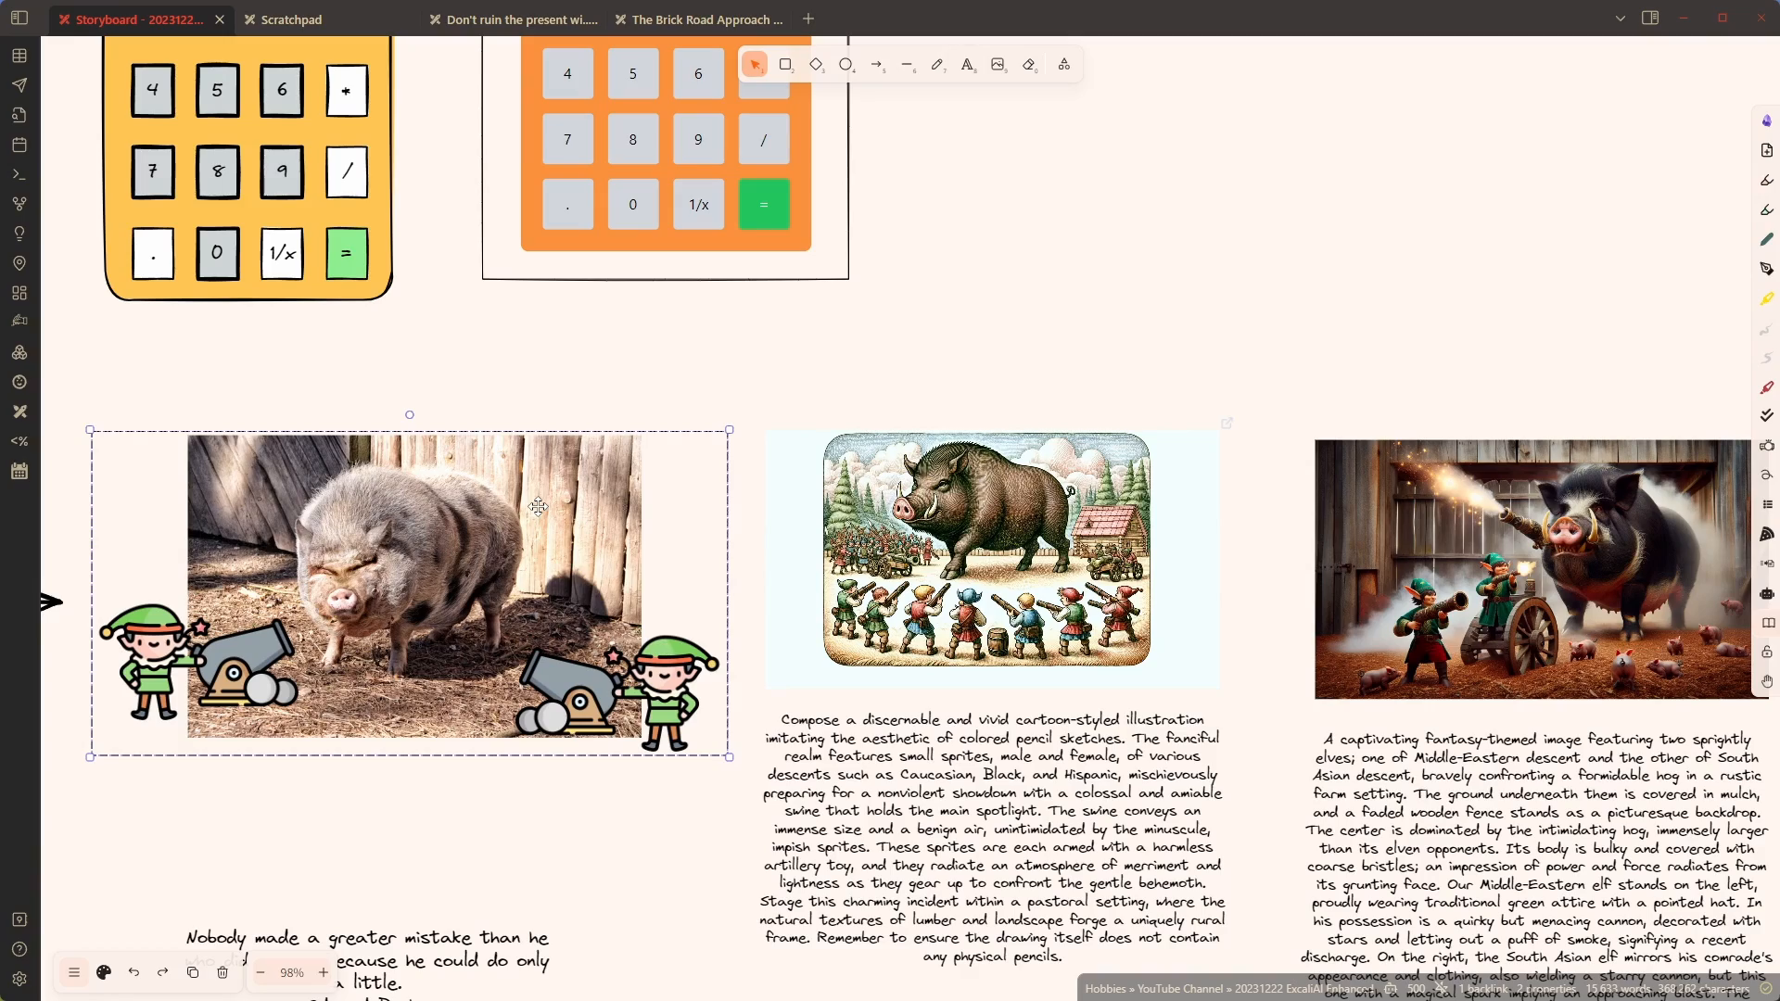
# Examine the "Use cases" chart and its groups of ExcaliAI actions
pyautogui.scroll(-5, 538, 507)
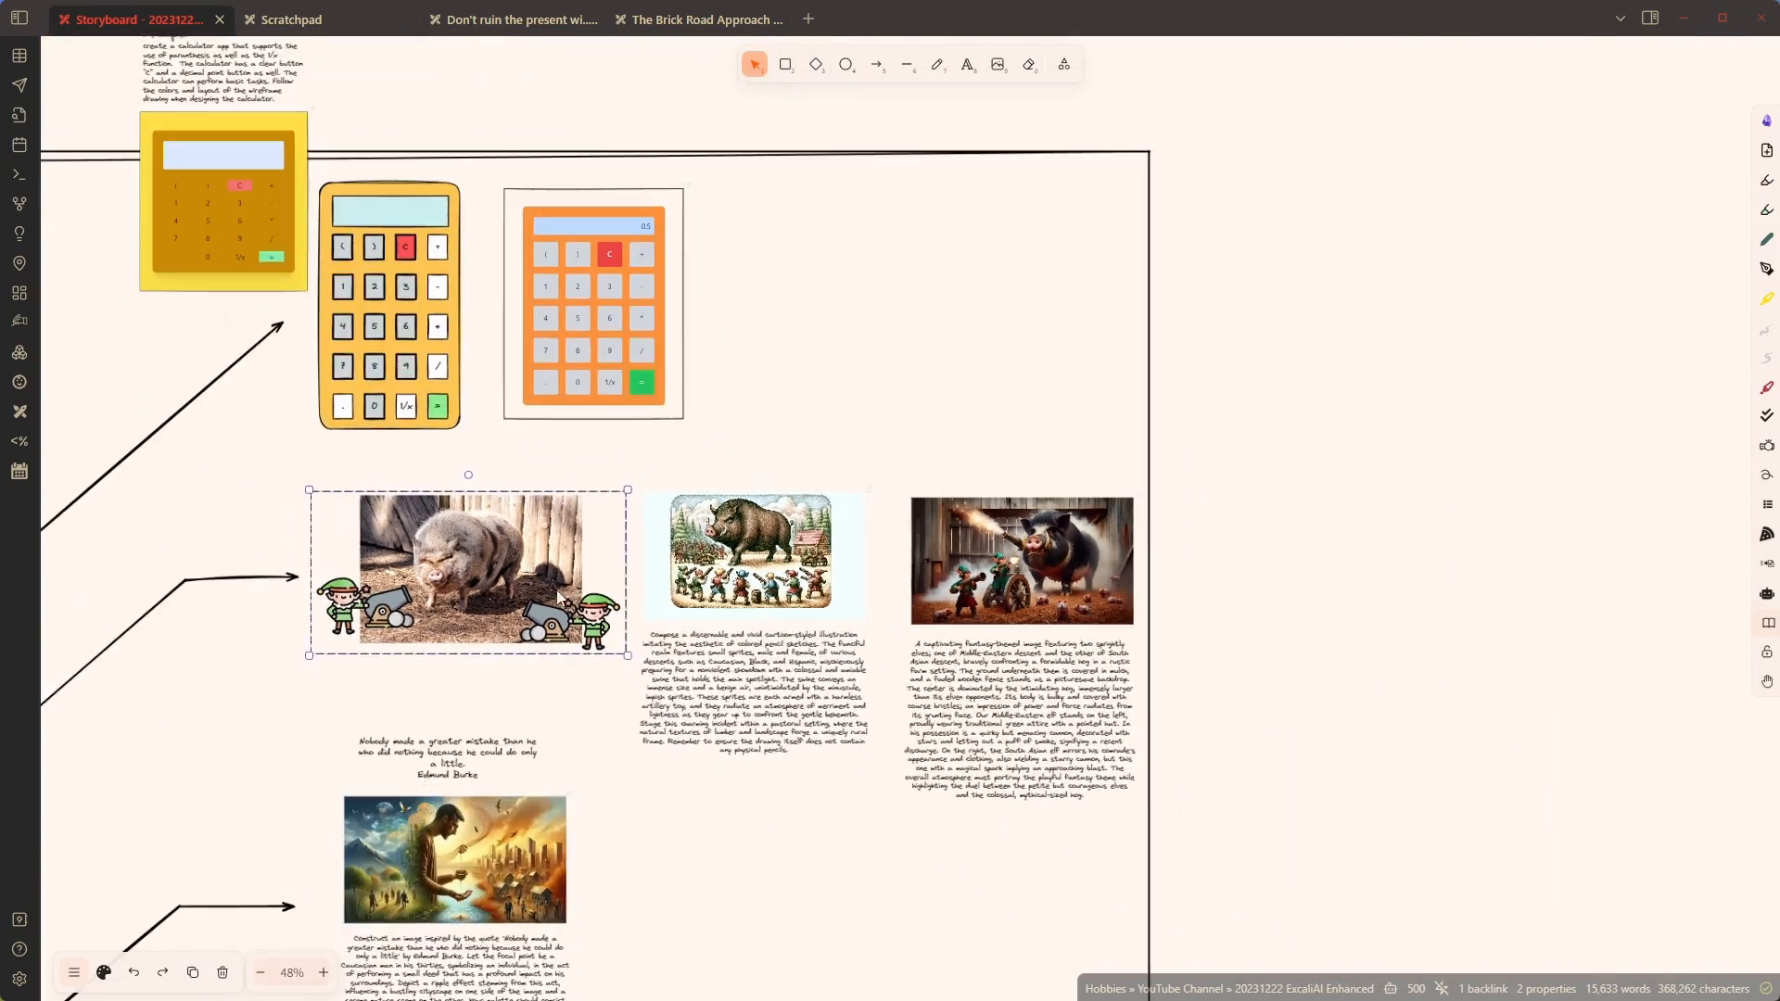
pyautogui.scroll(-12, 557, 596)
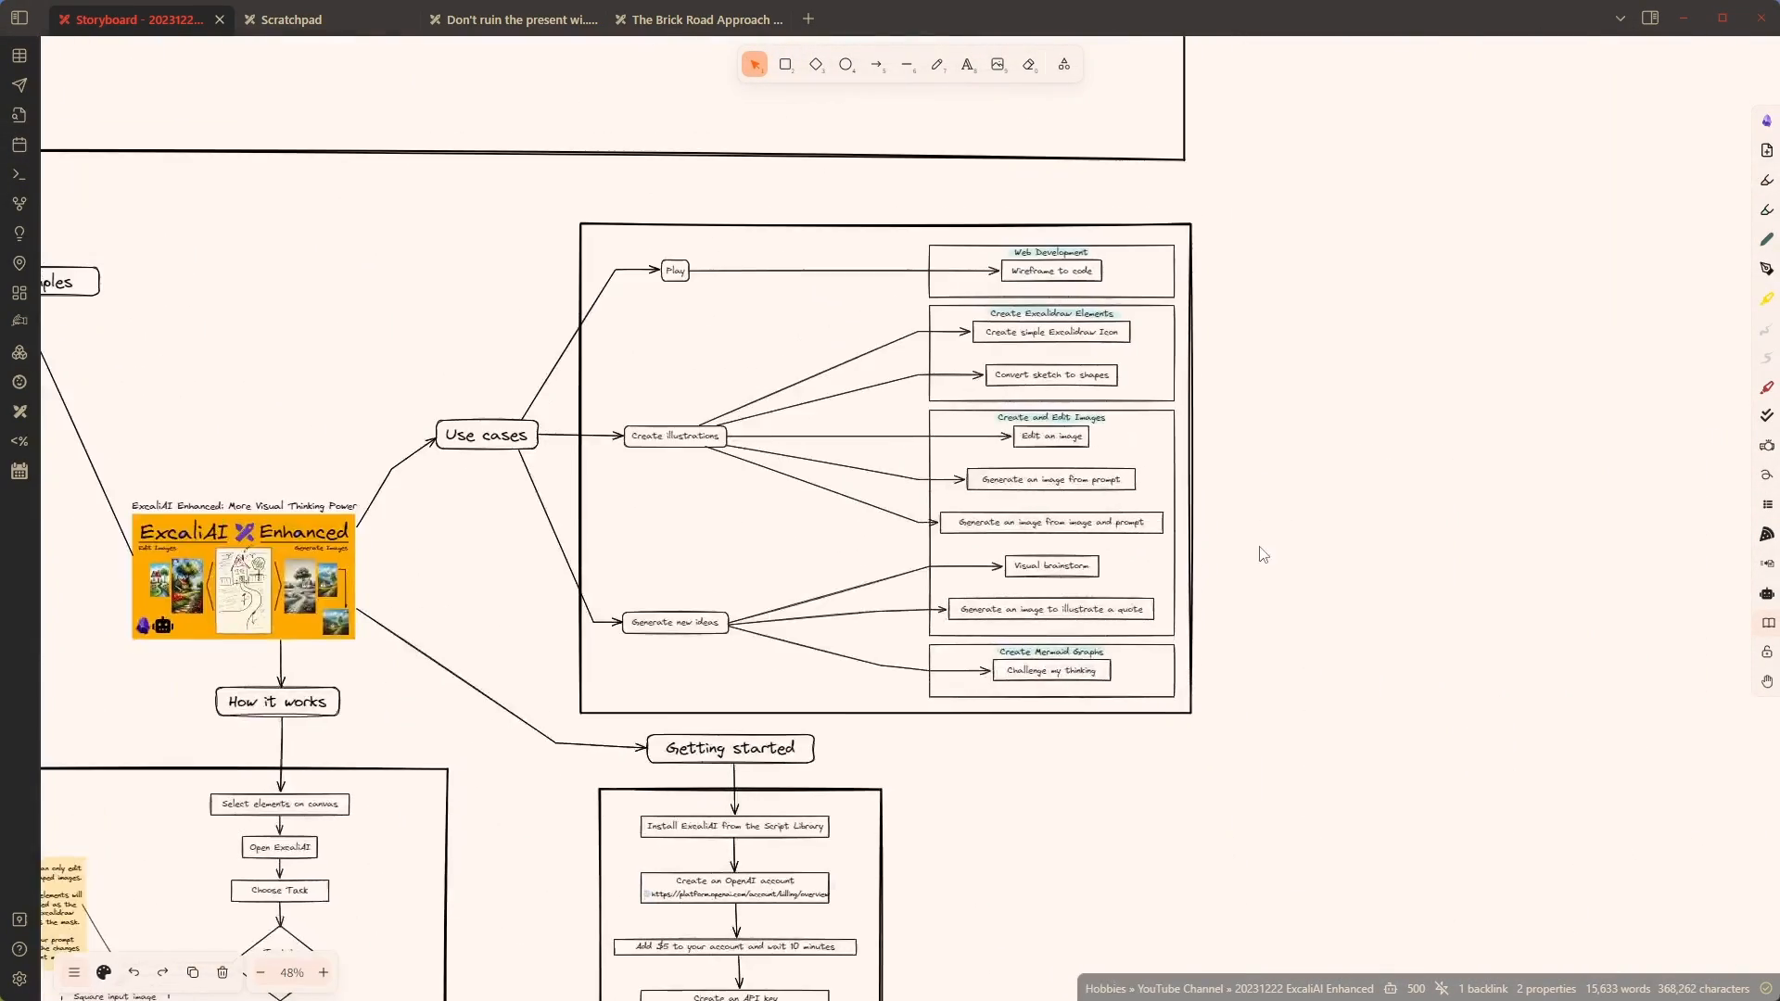
pyautogui.scroll(5, 1240, 505)
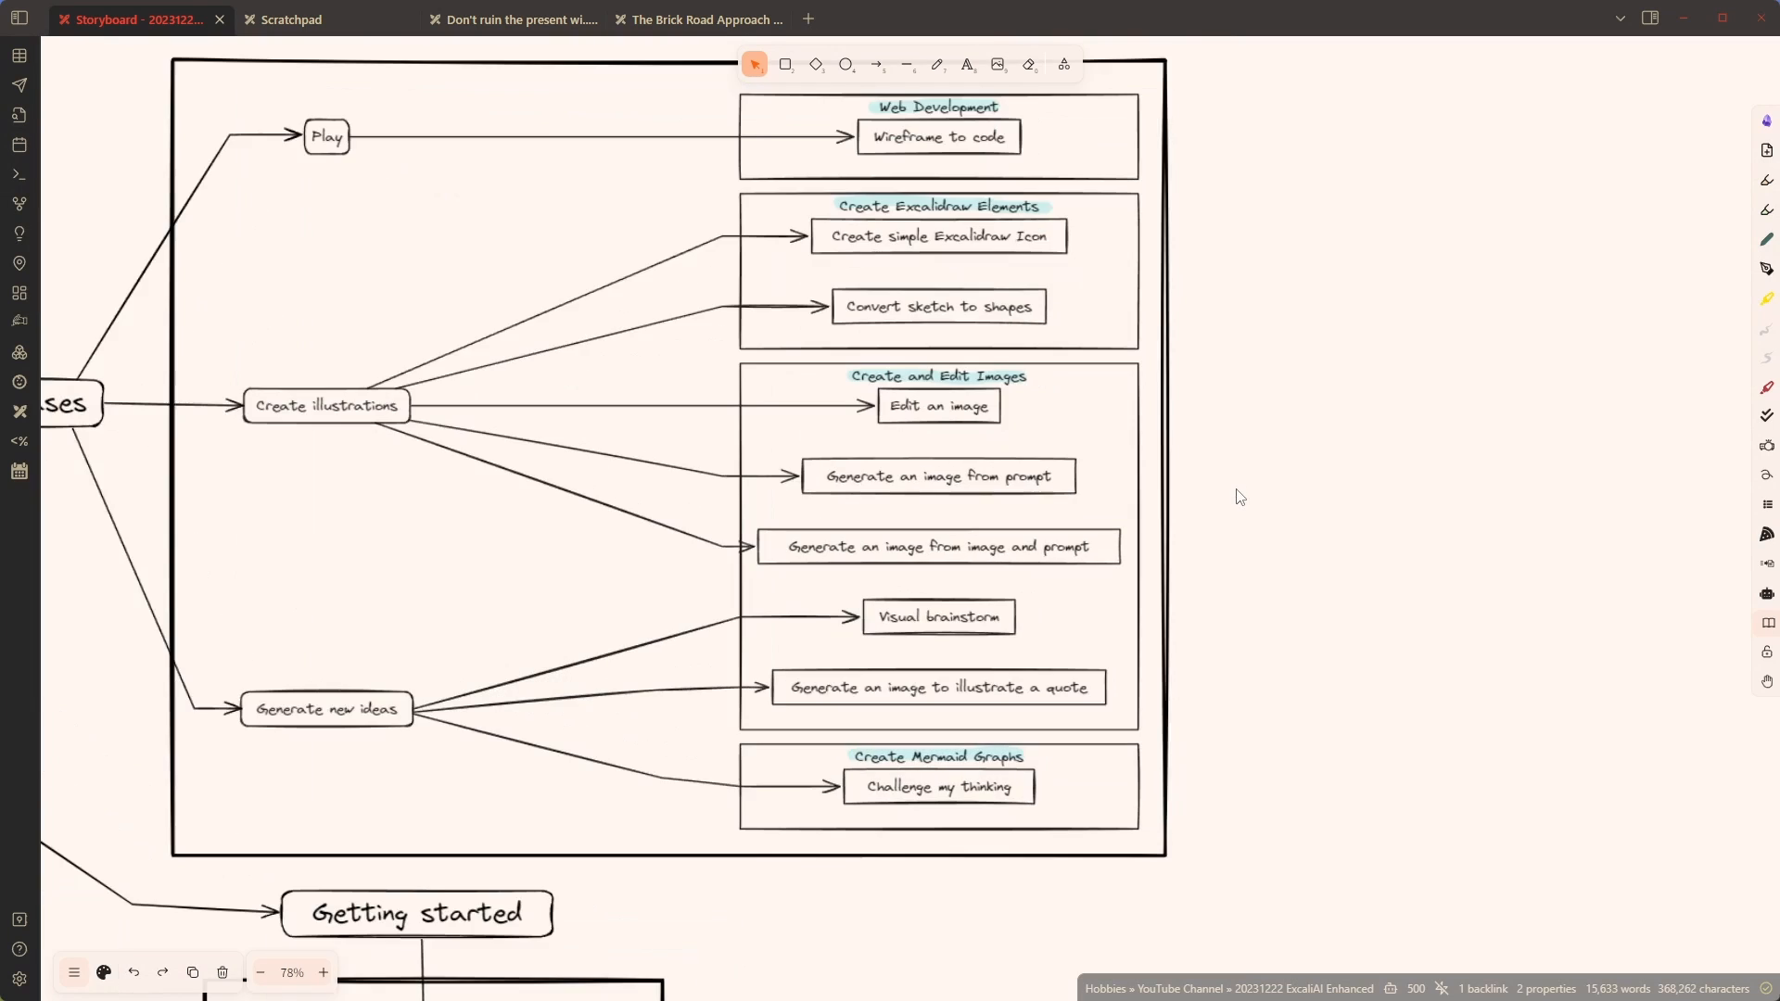
pyautogui.moveTo(1211, 342); pyautogui.dragTo(1402, 433)
pyautogui.scroll(1, 1416, 463)
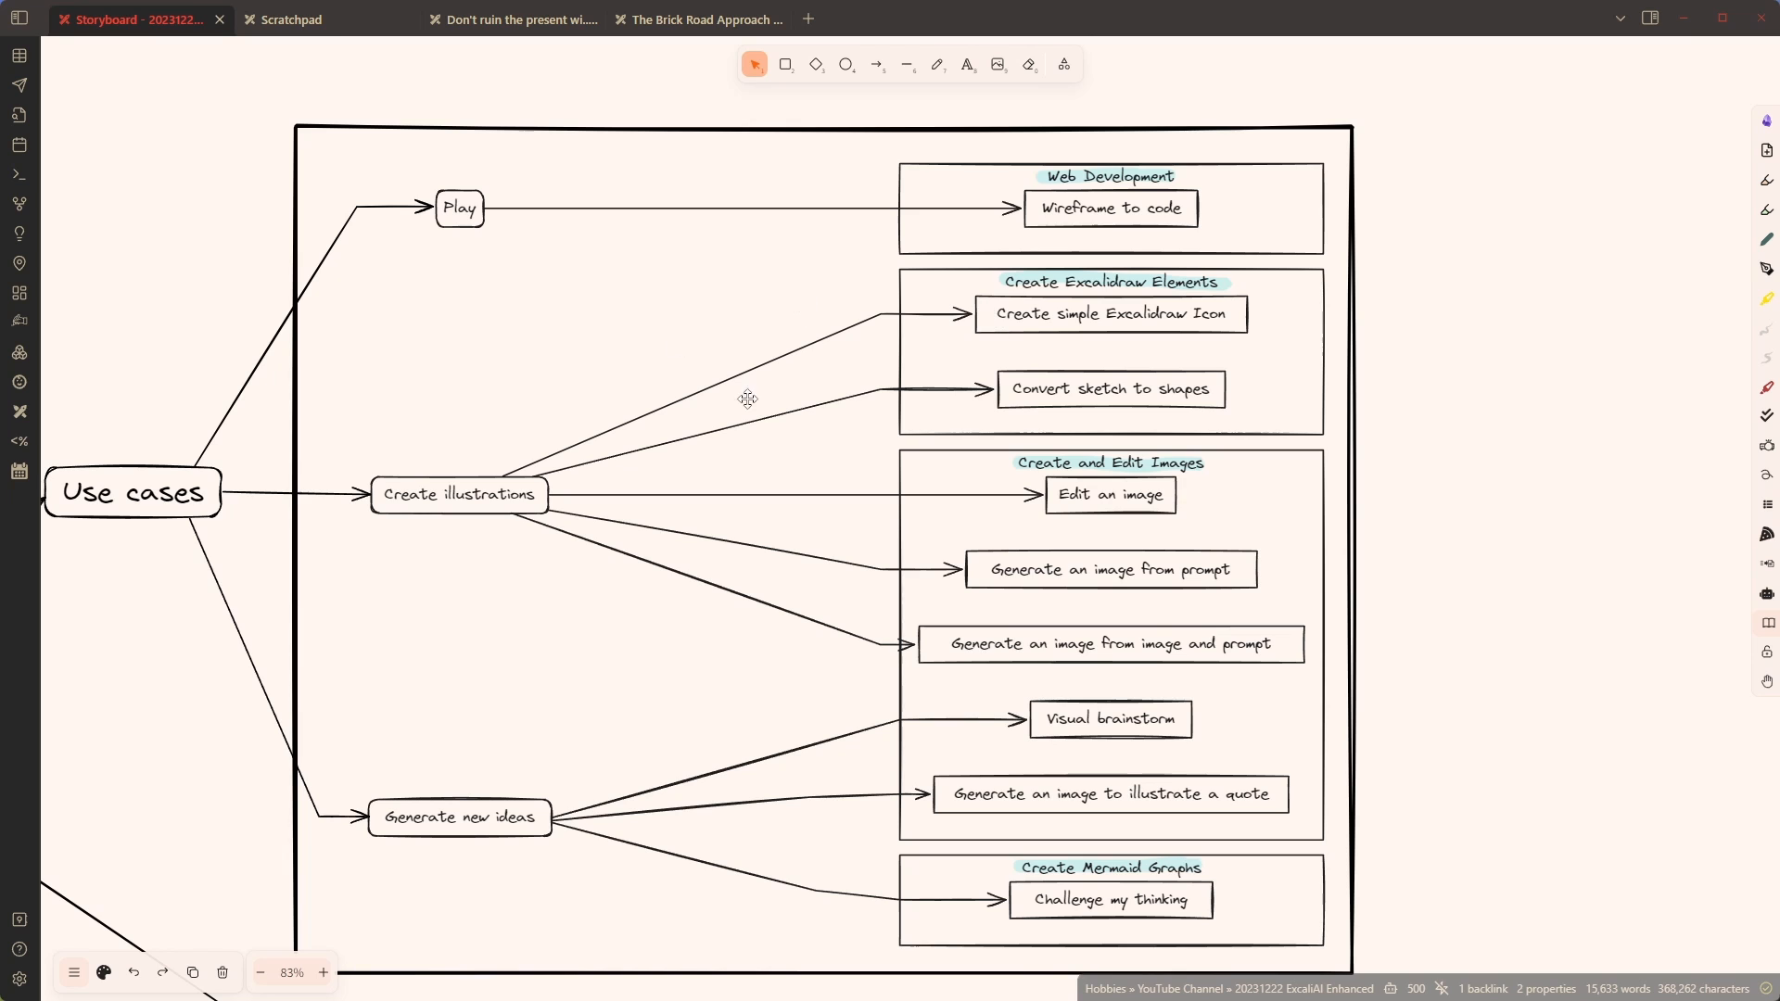
pyautogui.moveTo(1495, 391); pyautogui.dragTo(917, 389)
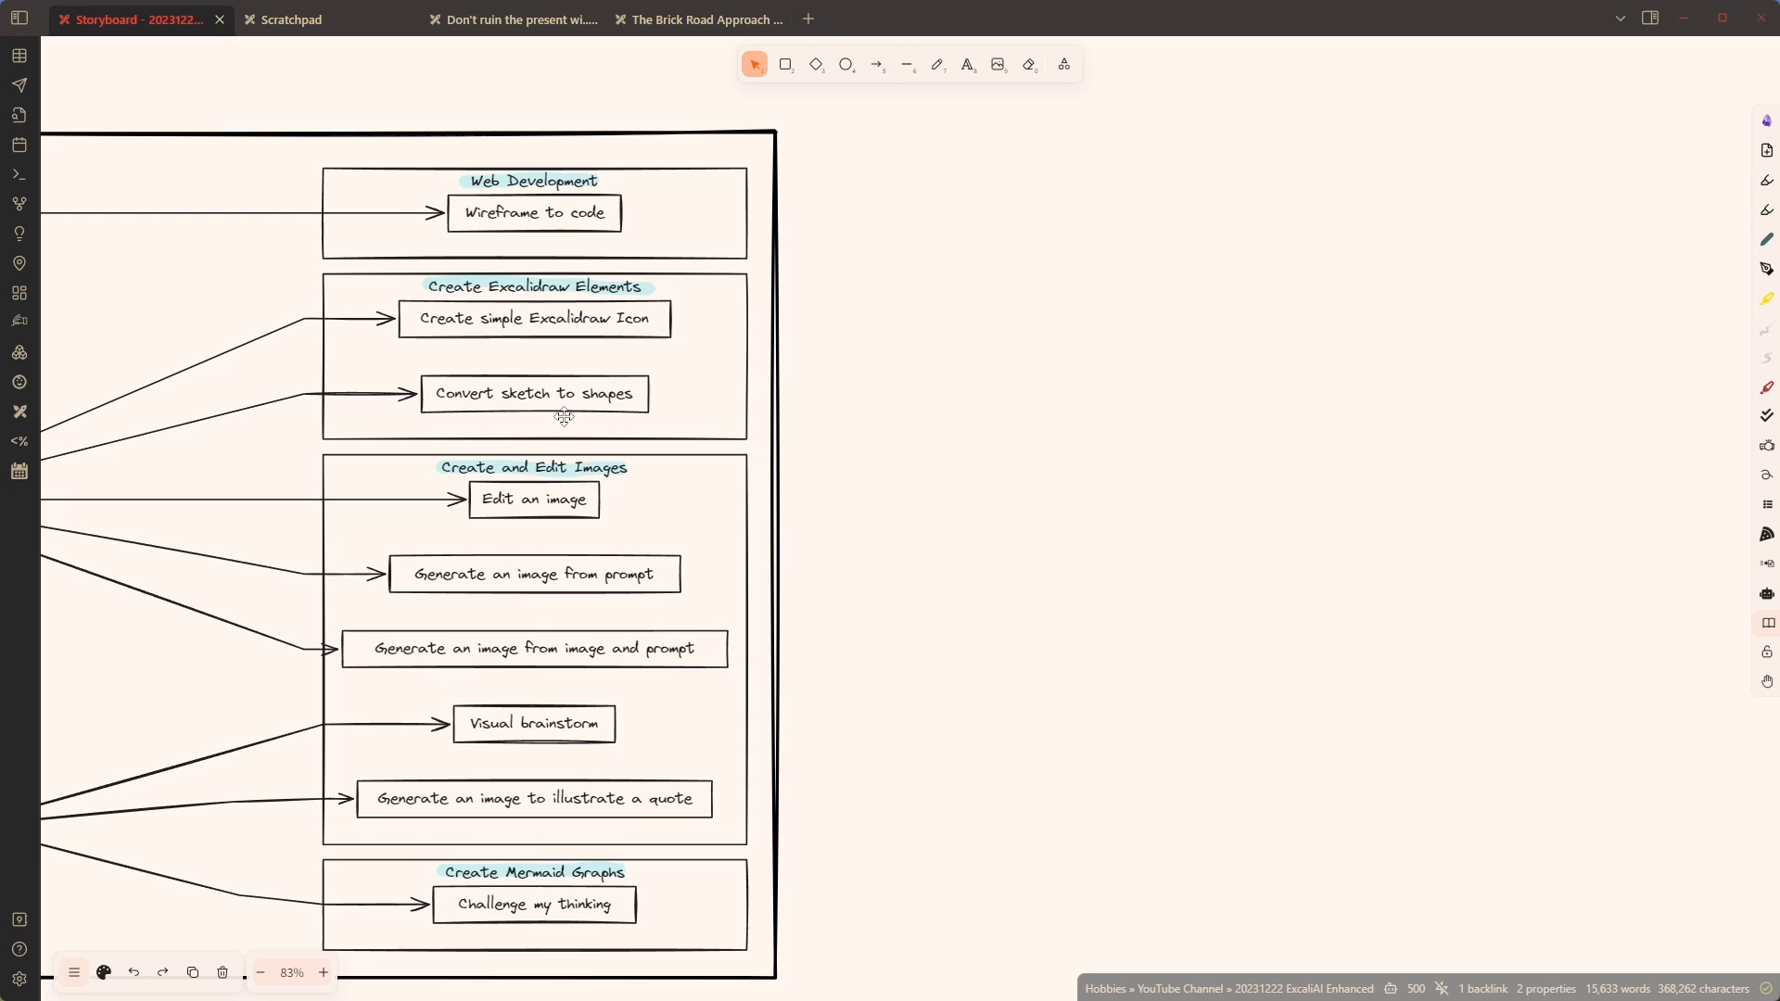
# Sketch a rough freehand circle in the empty canvas beside the "Use cases" chart and select it
pyautogui.click(937, 65)
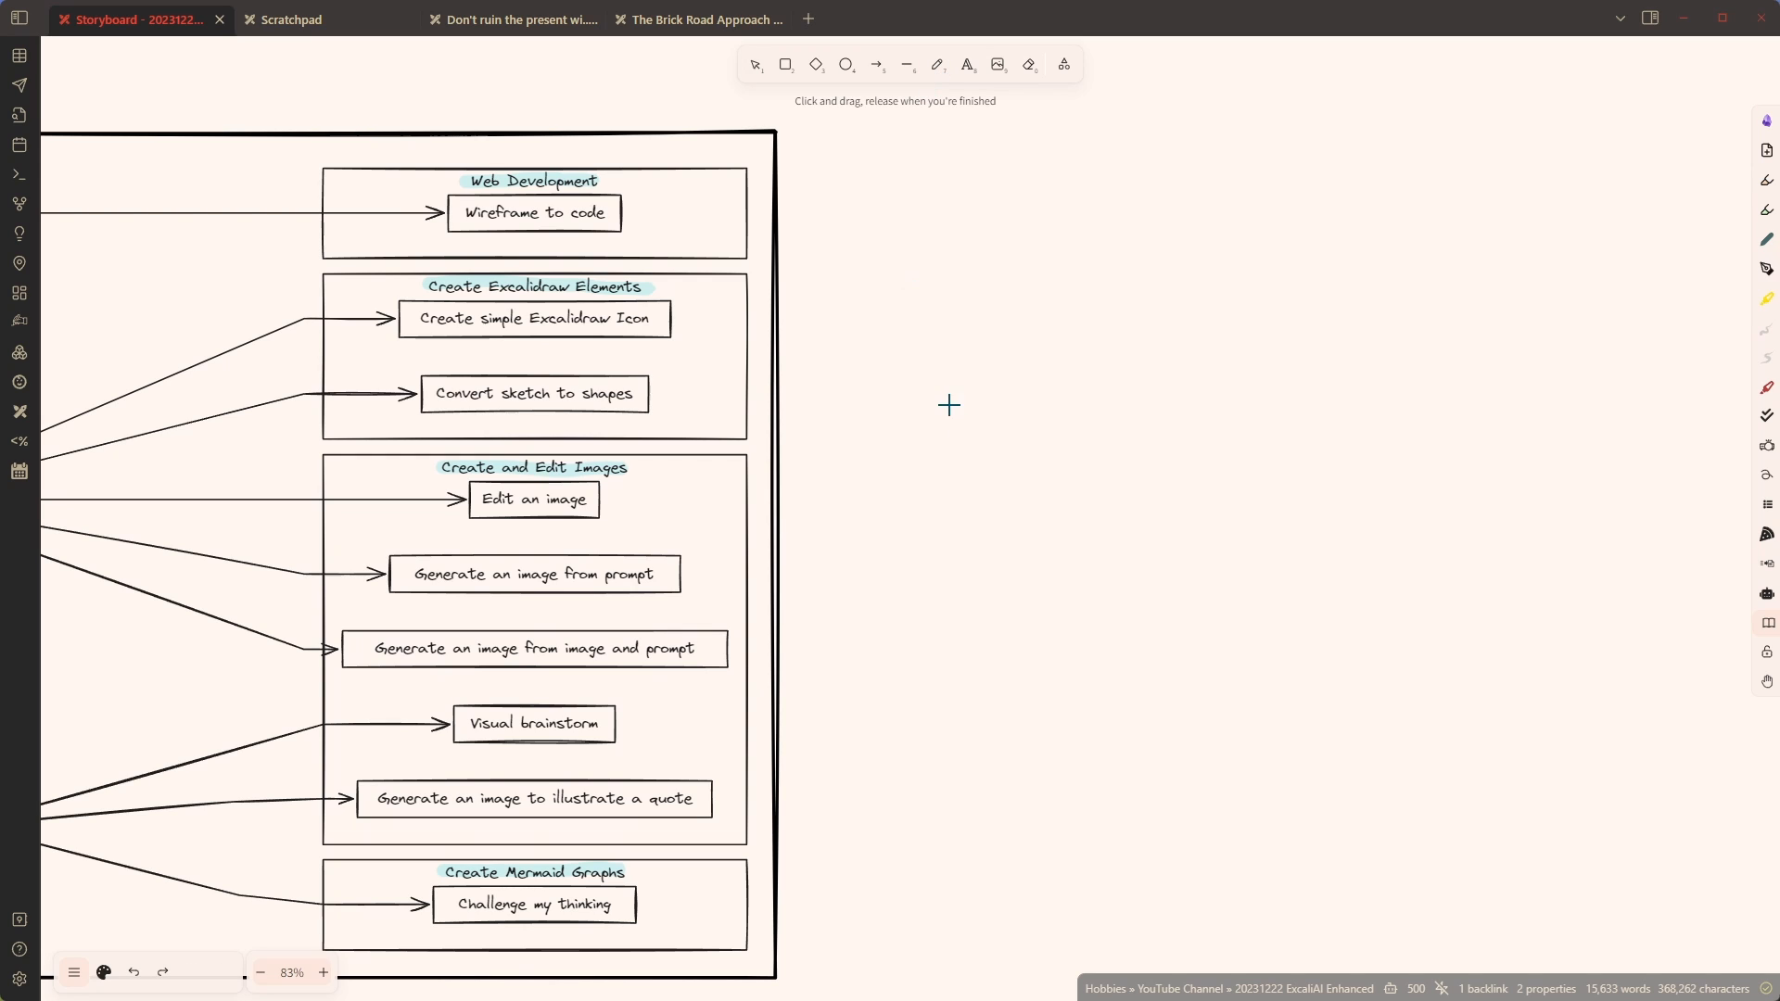
pyautogui.moveTo(1007, 291)
pyautogui.mouseDown()
pyautogui.moveTo(942, 287)
pyautogui.moveTo(911, 409)
pyautogui.moveTo(1053, 325)
pyautogui.moveTo(1001, 293)
pyautogui.mouseUp()
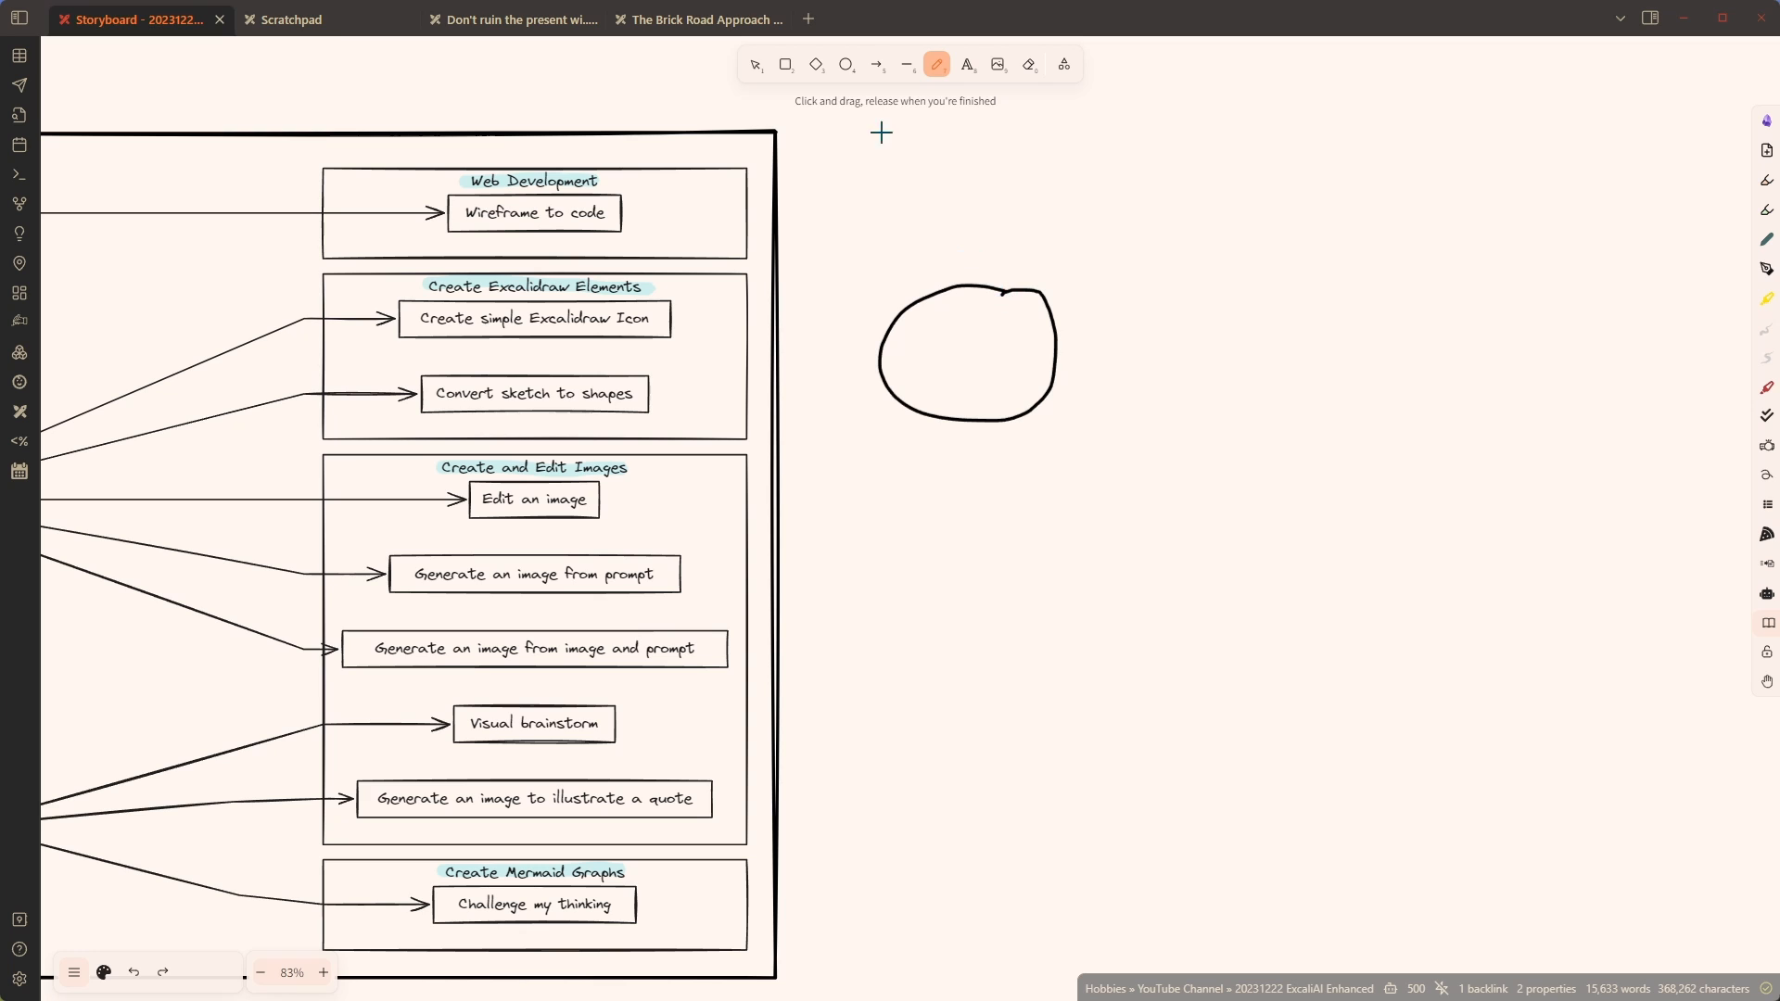
pyautogui.press('v')
pyautogui.moveTo(835, 211); pyautogui.dragTo(1192, 475)
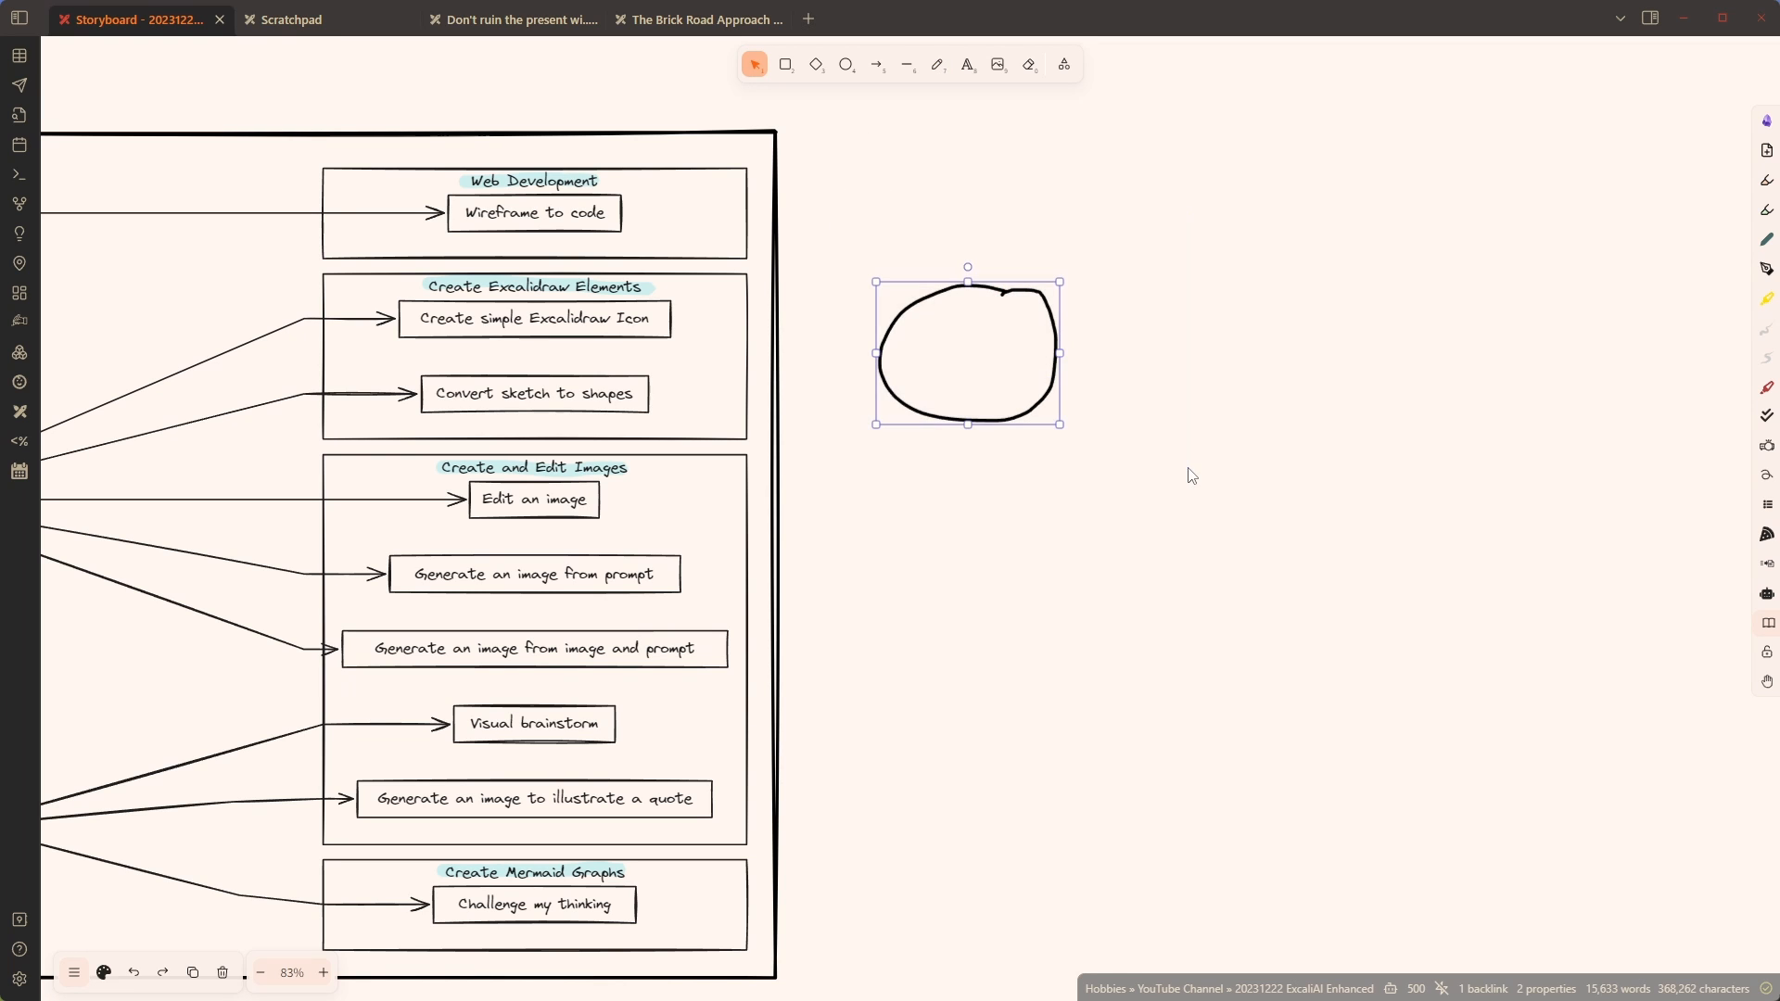
# Run ExcaliAI's "Convert sketch to shapes" action on the circle sketch with the old calculator text cleared from the user prompt
pyautogui.click(1242, 183)
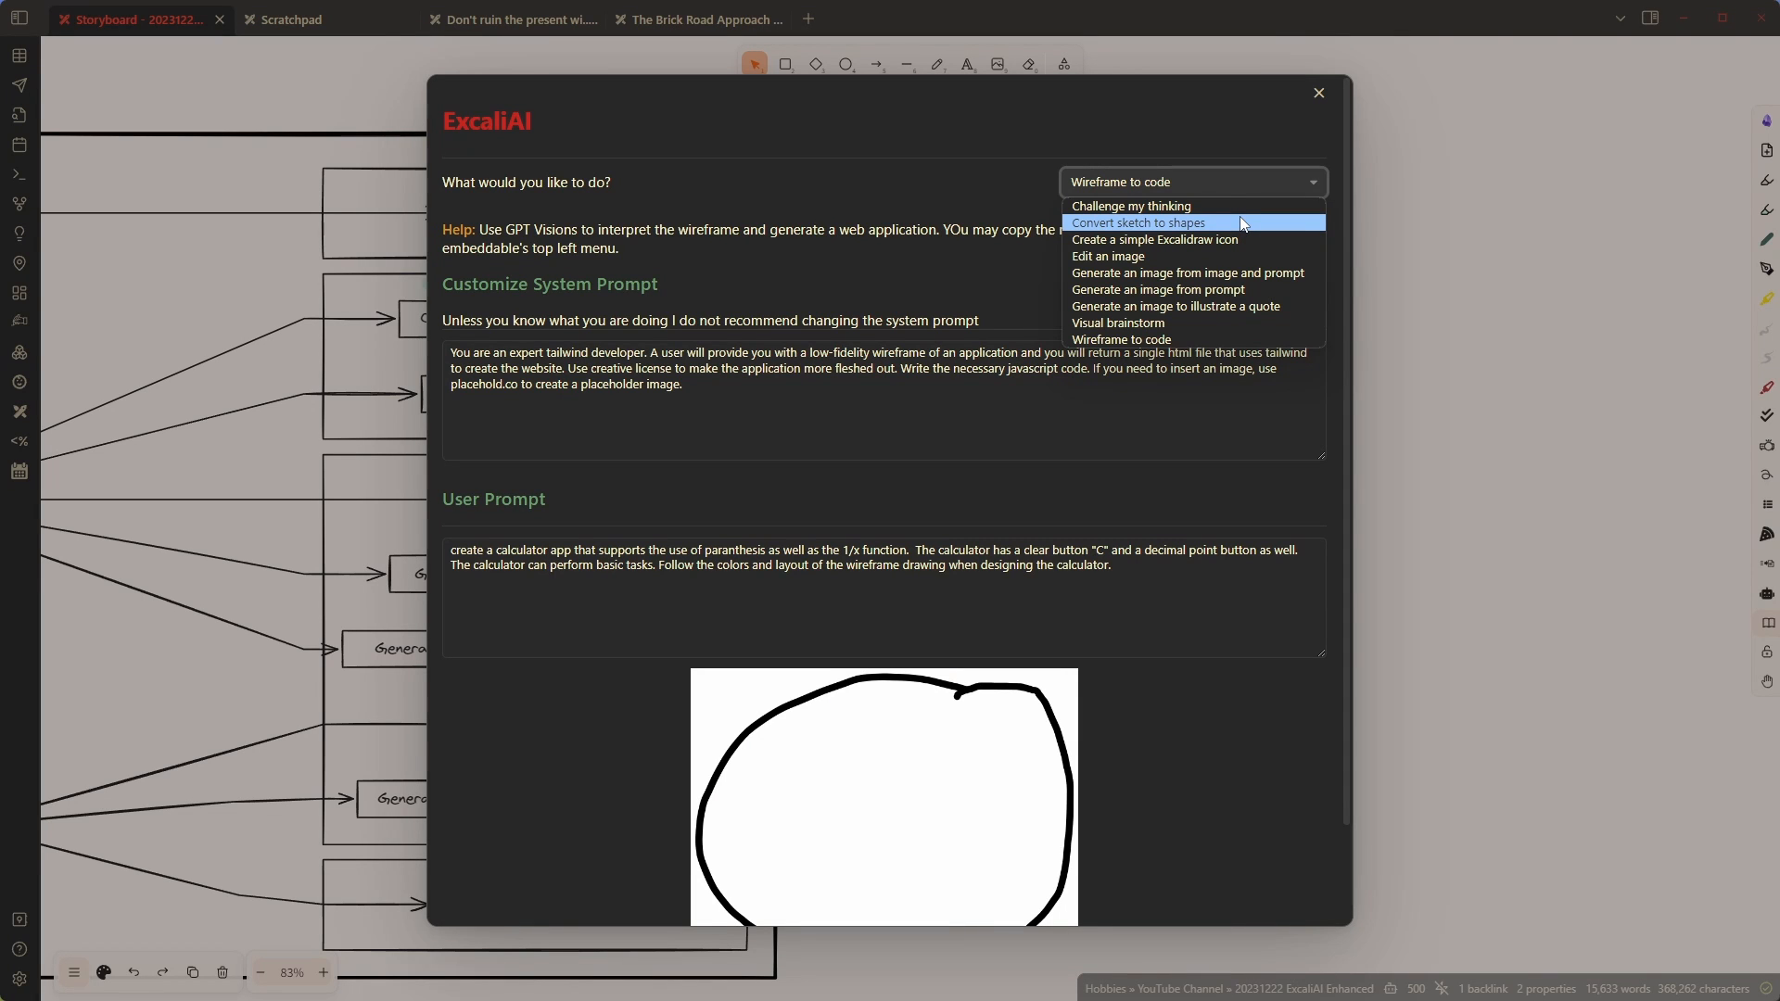
pyautogui.click(1243, 224)
pyautogui.scroll(-2, 1148, 458)
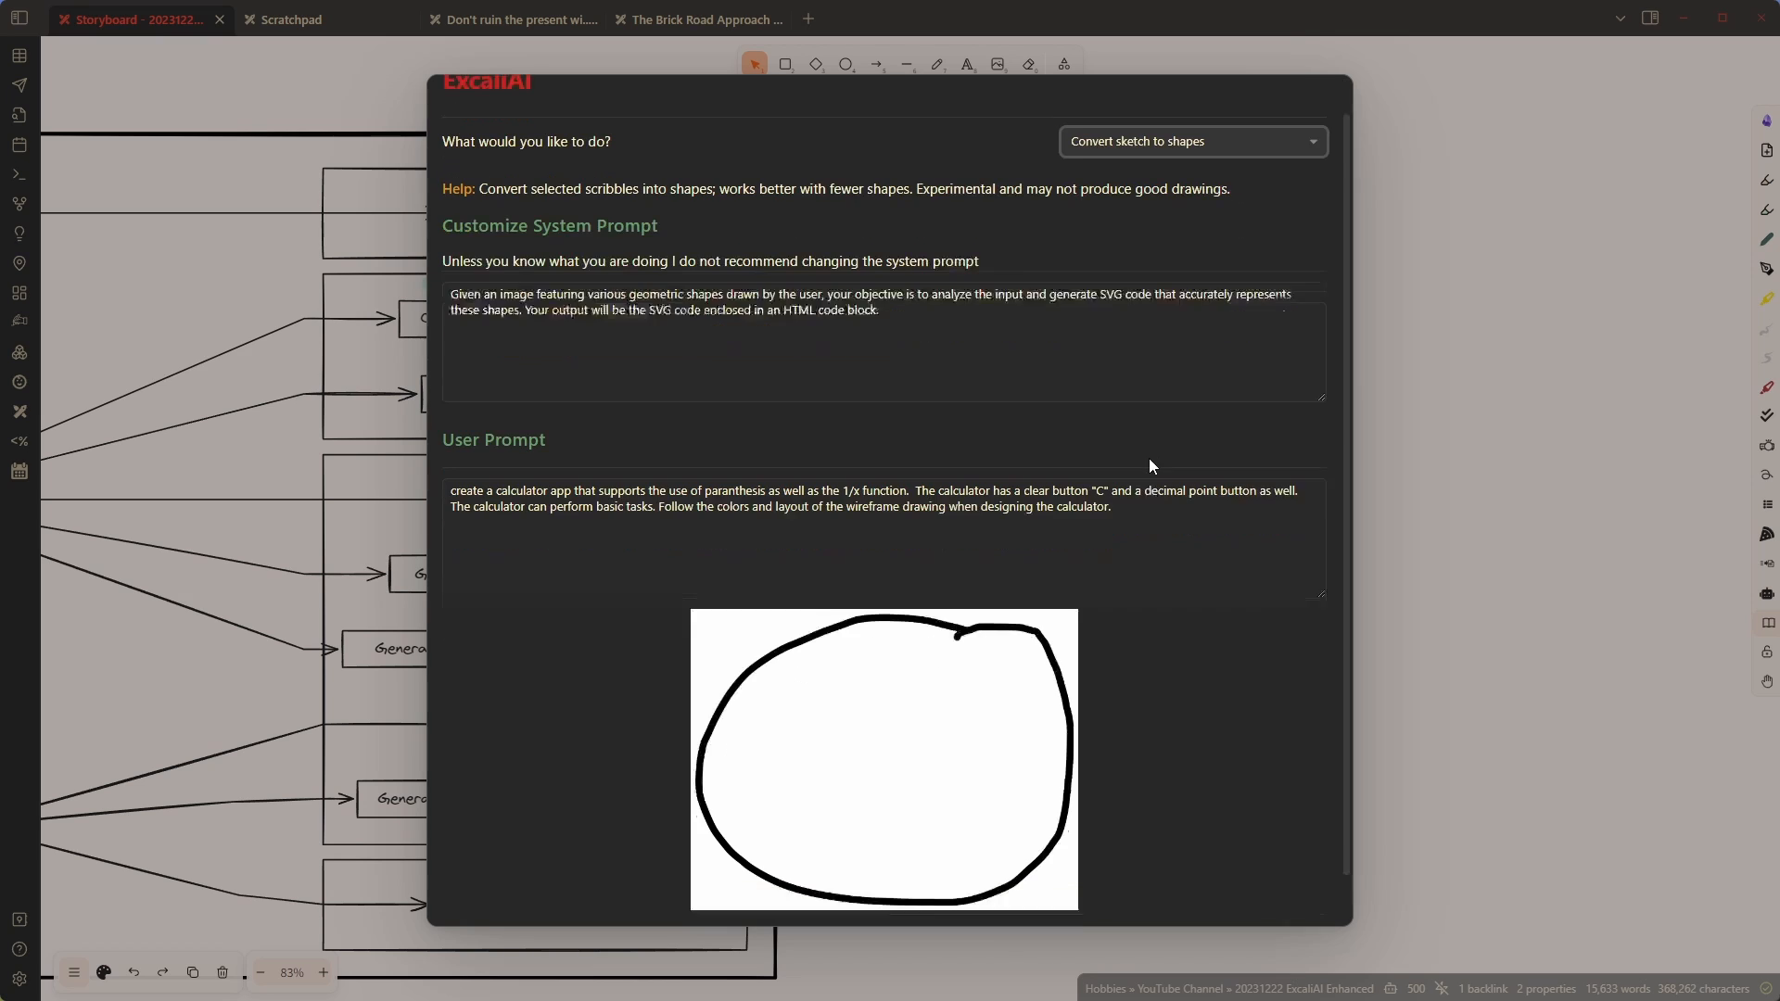
pyautogui.moveTo(1149, 454); pyautogui.dragTo(143, 406)
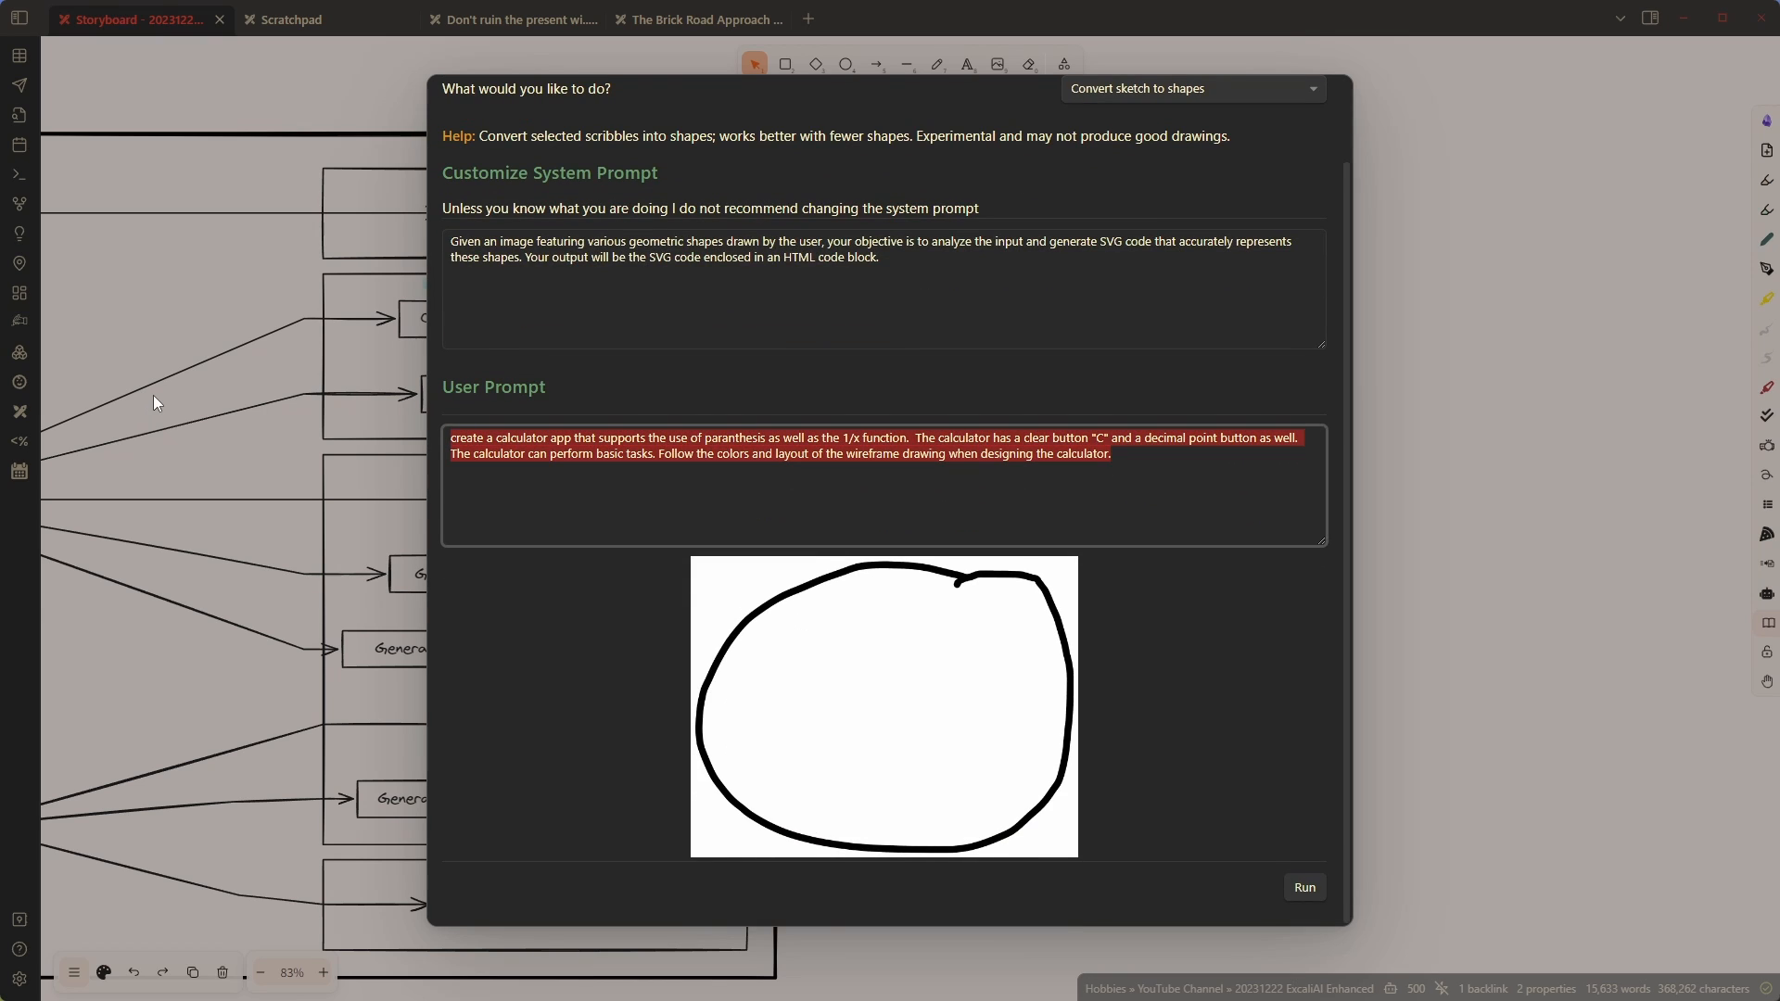
pyautogui.press('BackSpace')
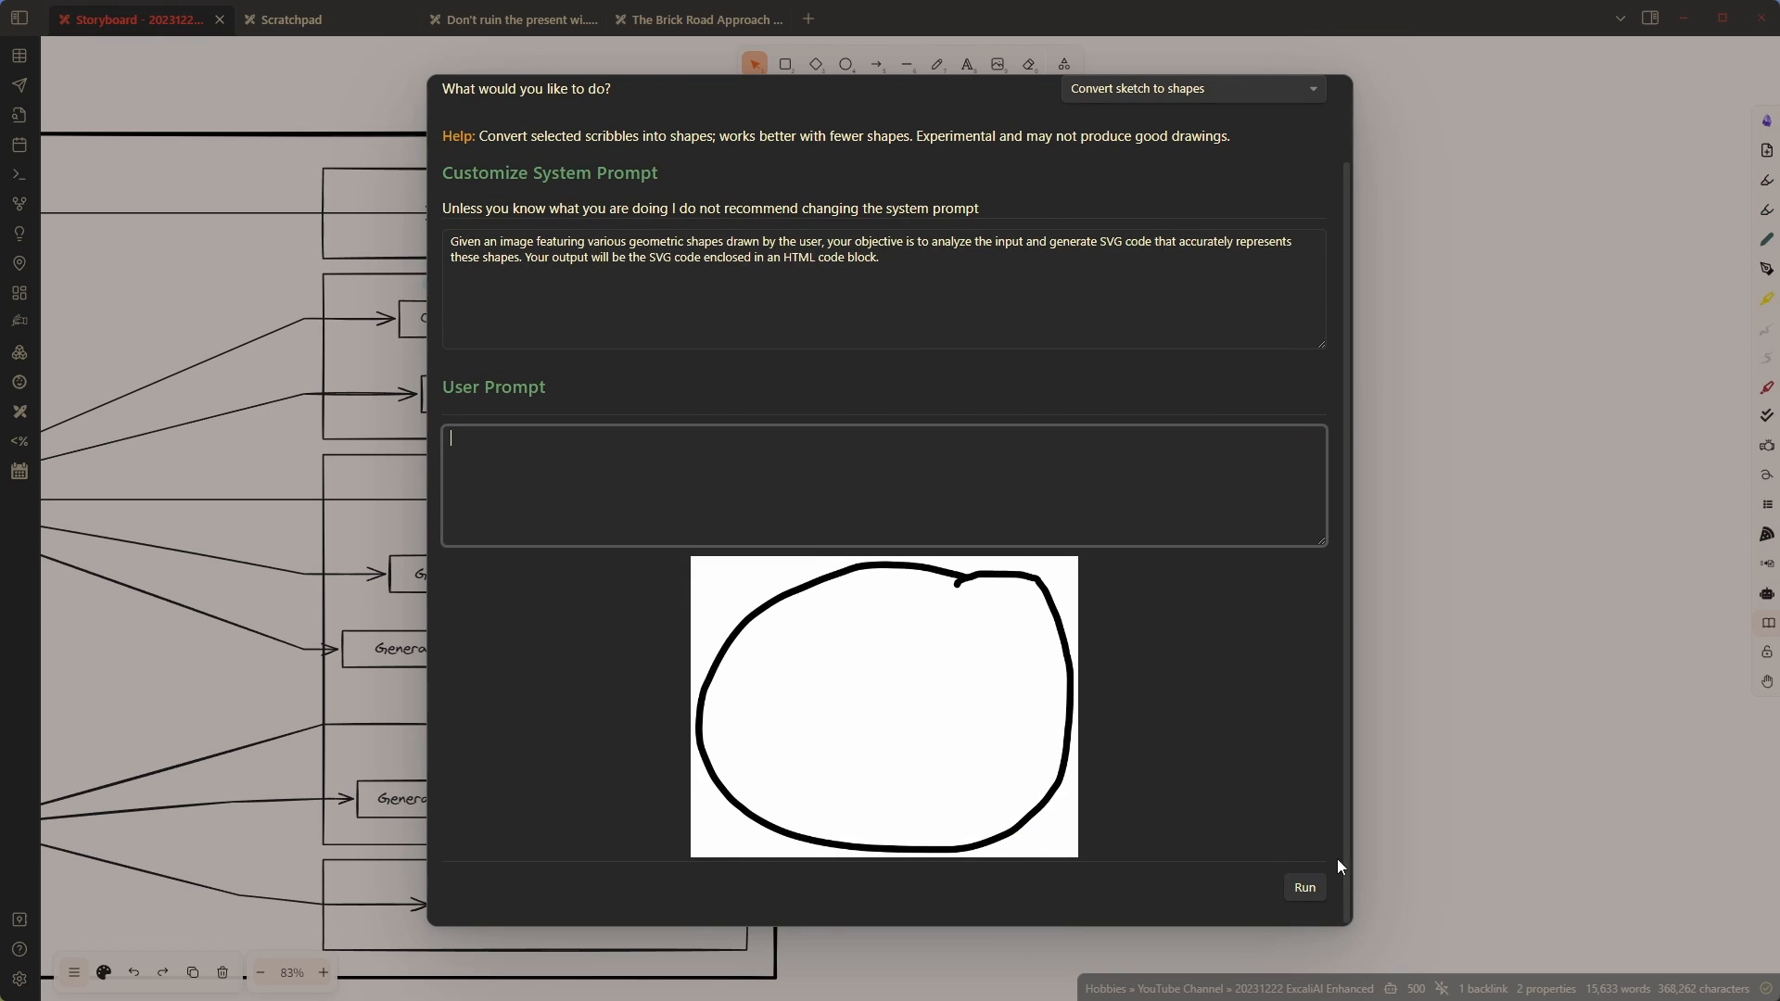
pyautogui.click(1302, 885)
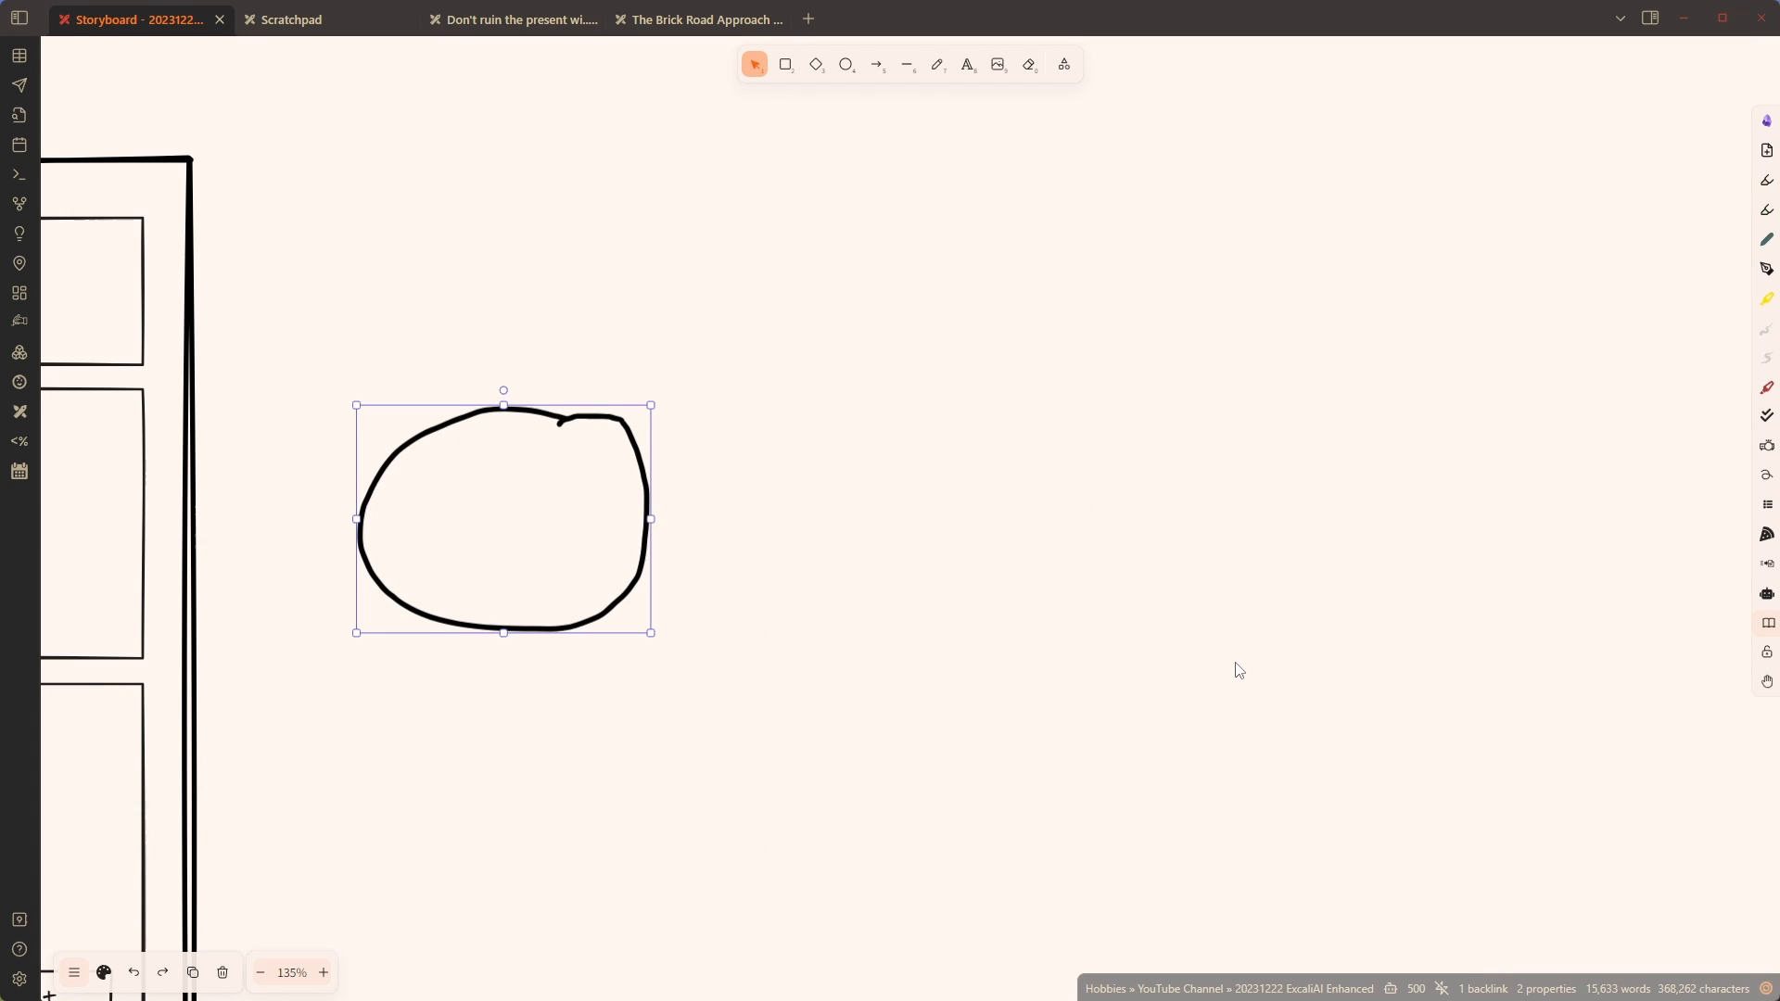
# Move the generated black rectangle off the chart to the right of the circle sketch and make its background transparent
pyautogui.scroll(-6, 1234, 673)
pyautogui.scroll(-1, 1234, 673)
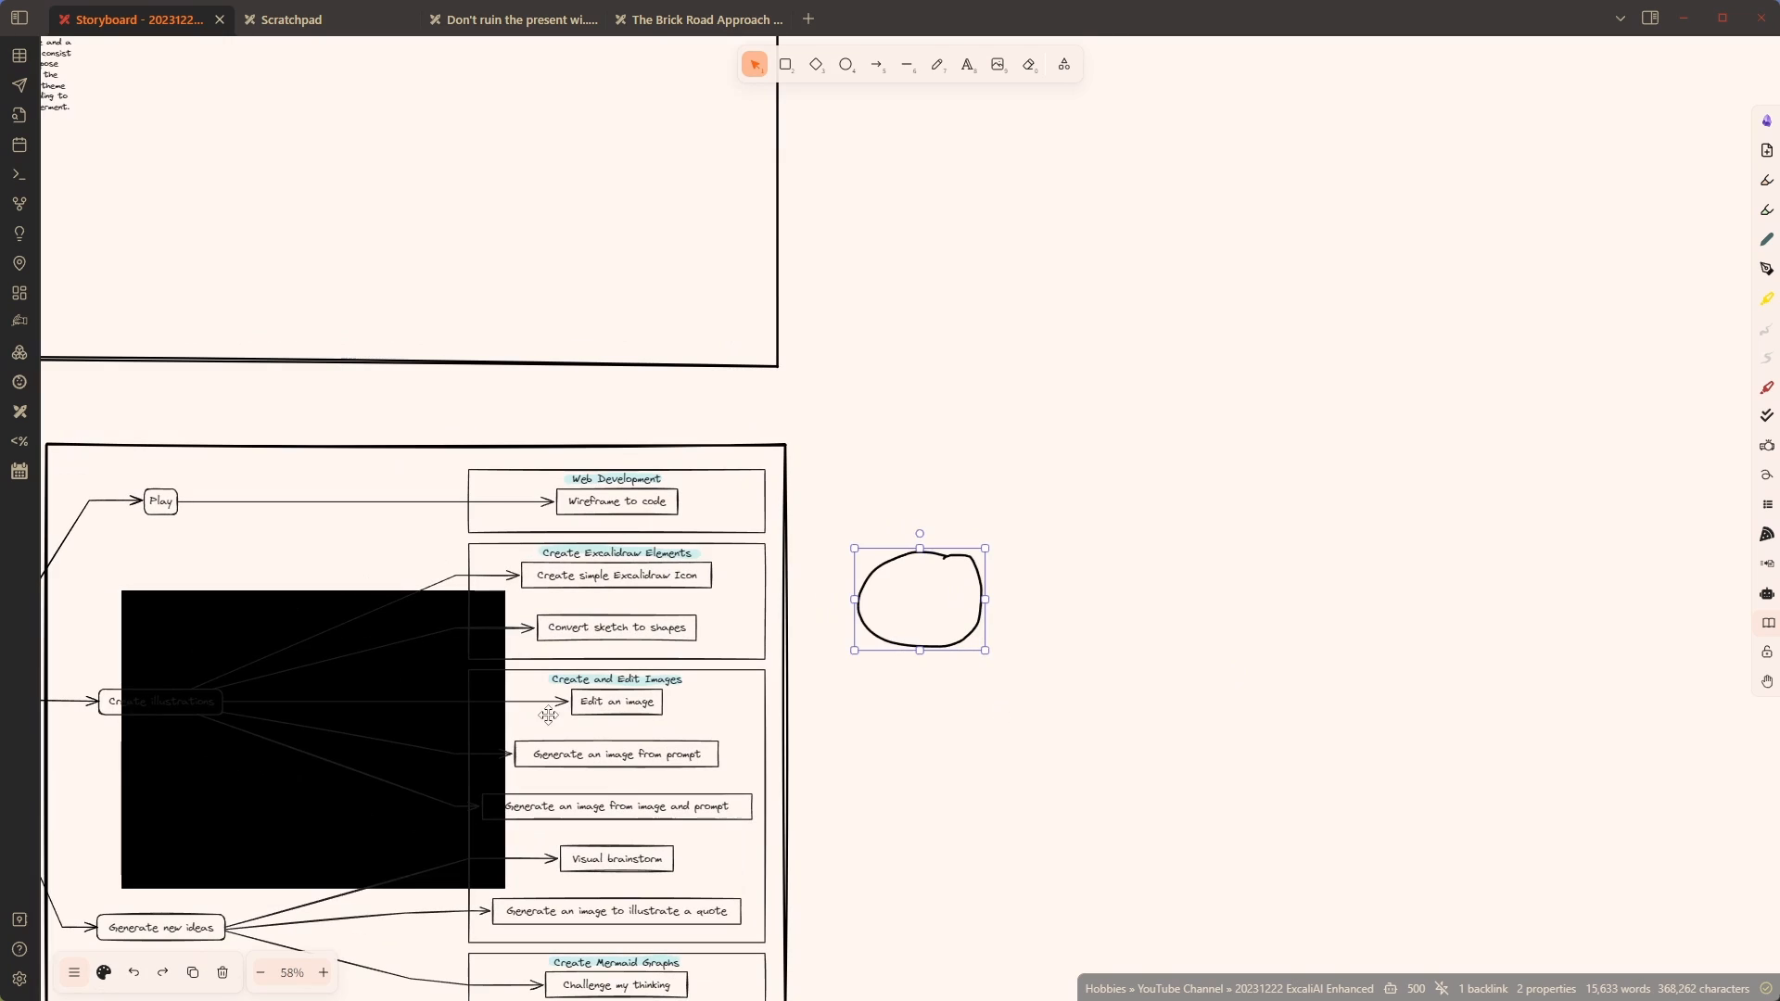
pyautogui.moveTo(305, 763); pyautogui.dragTo(1308, 549)
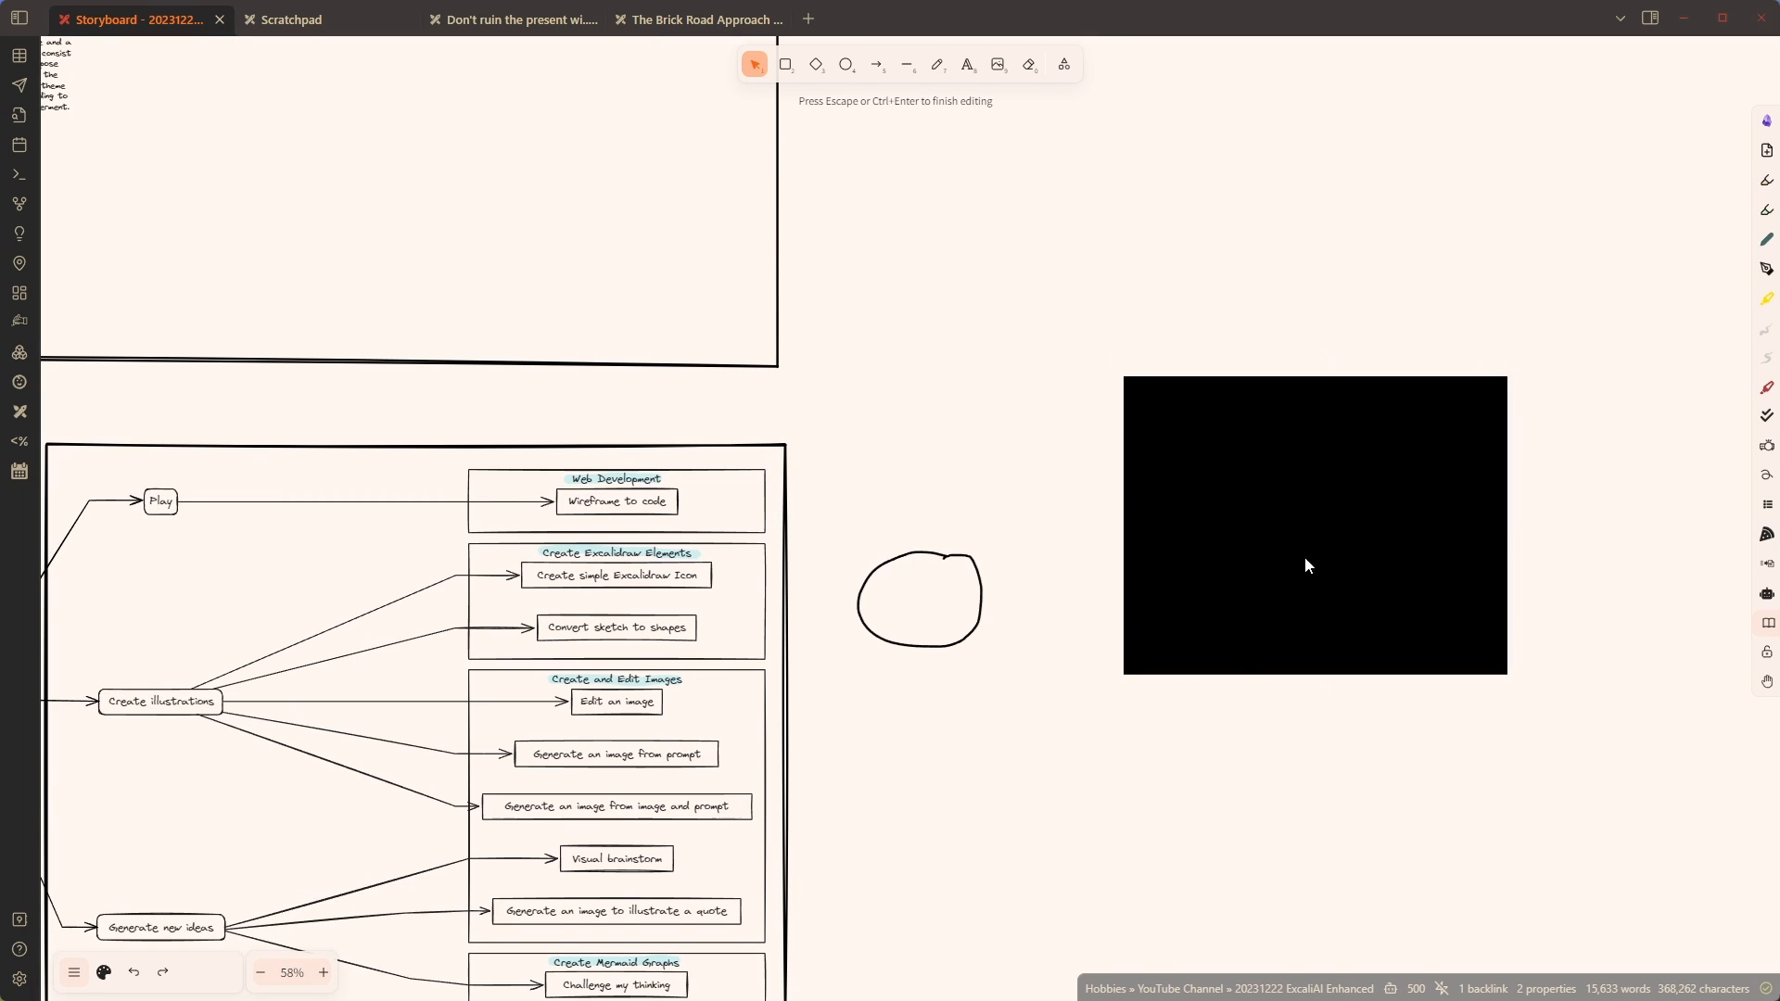
pyautogui.click(104, 972)
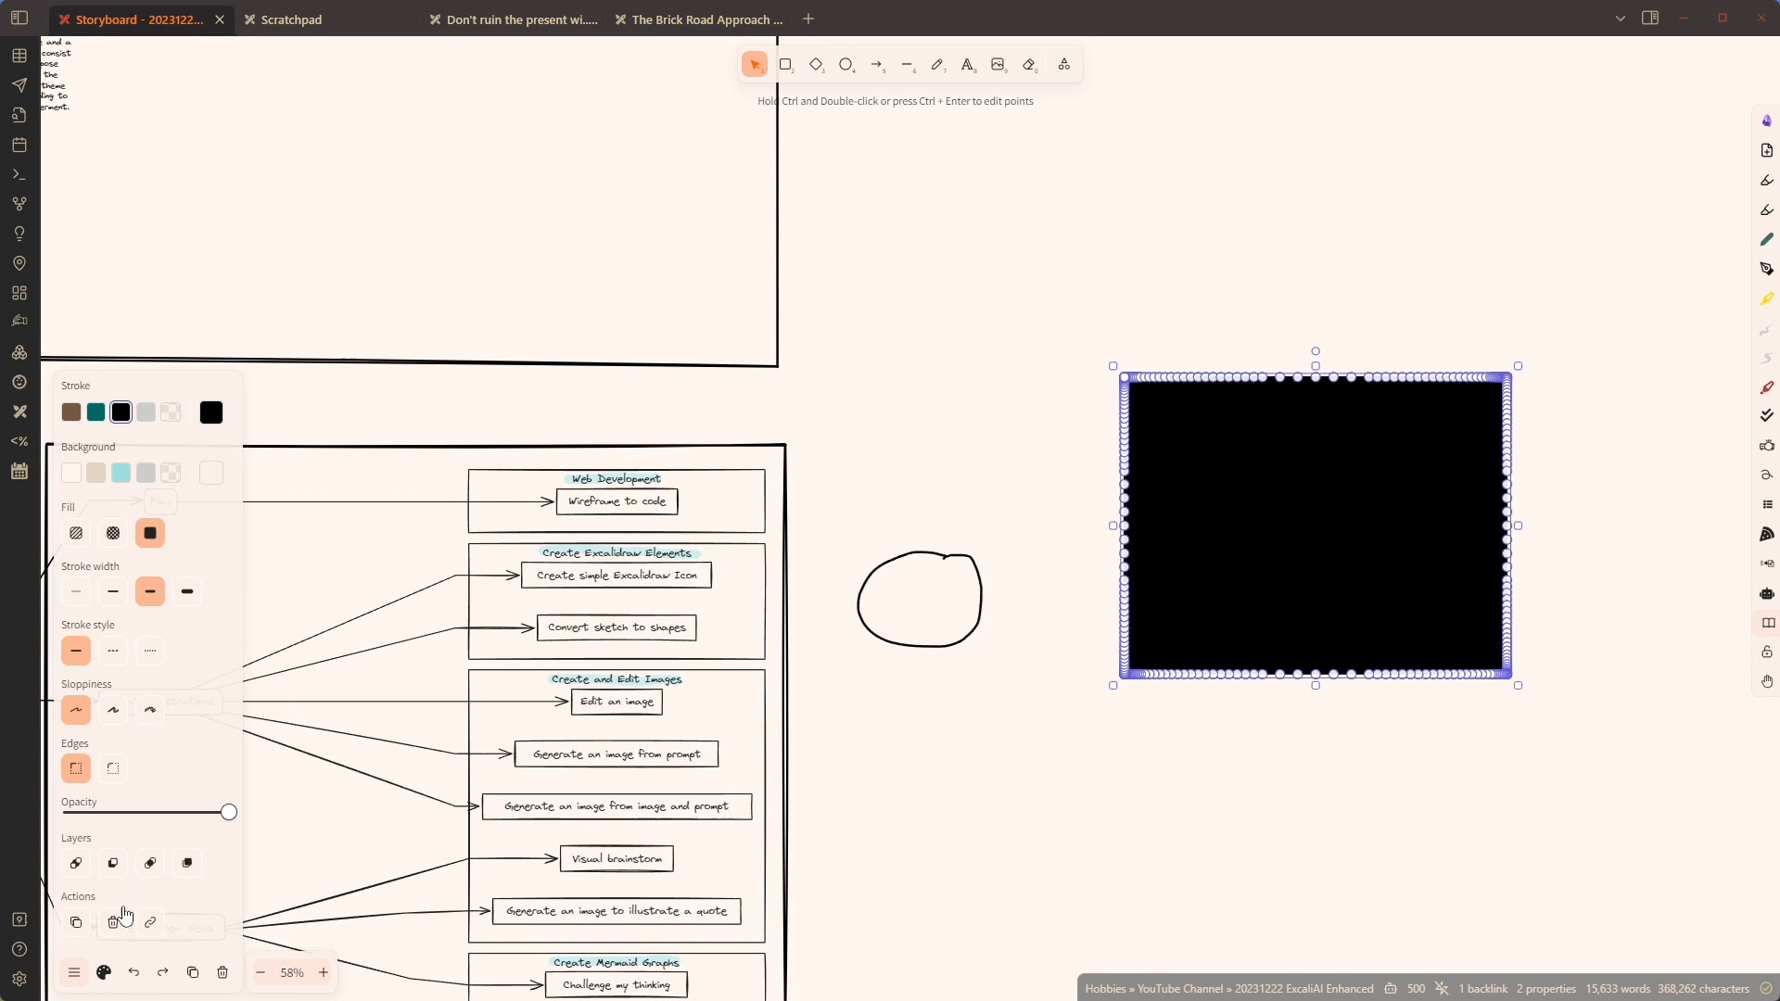
pyautogui.click(167, 481)
pyautogui.click(1262, 676)
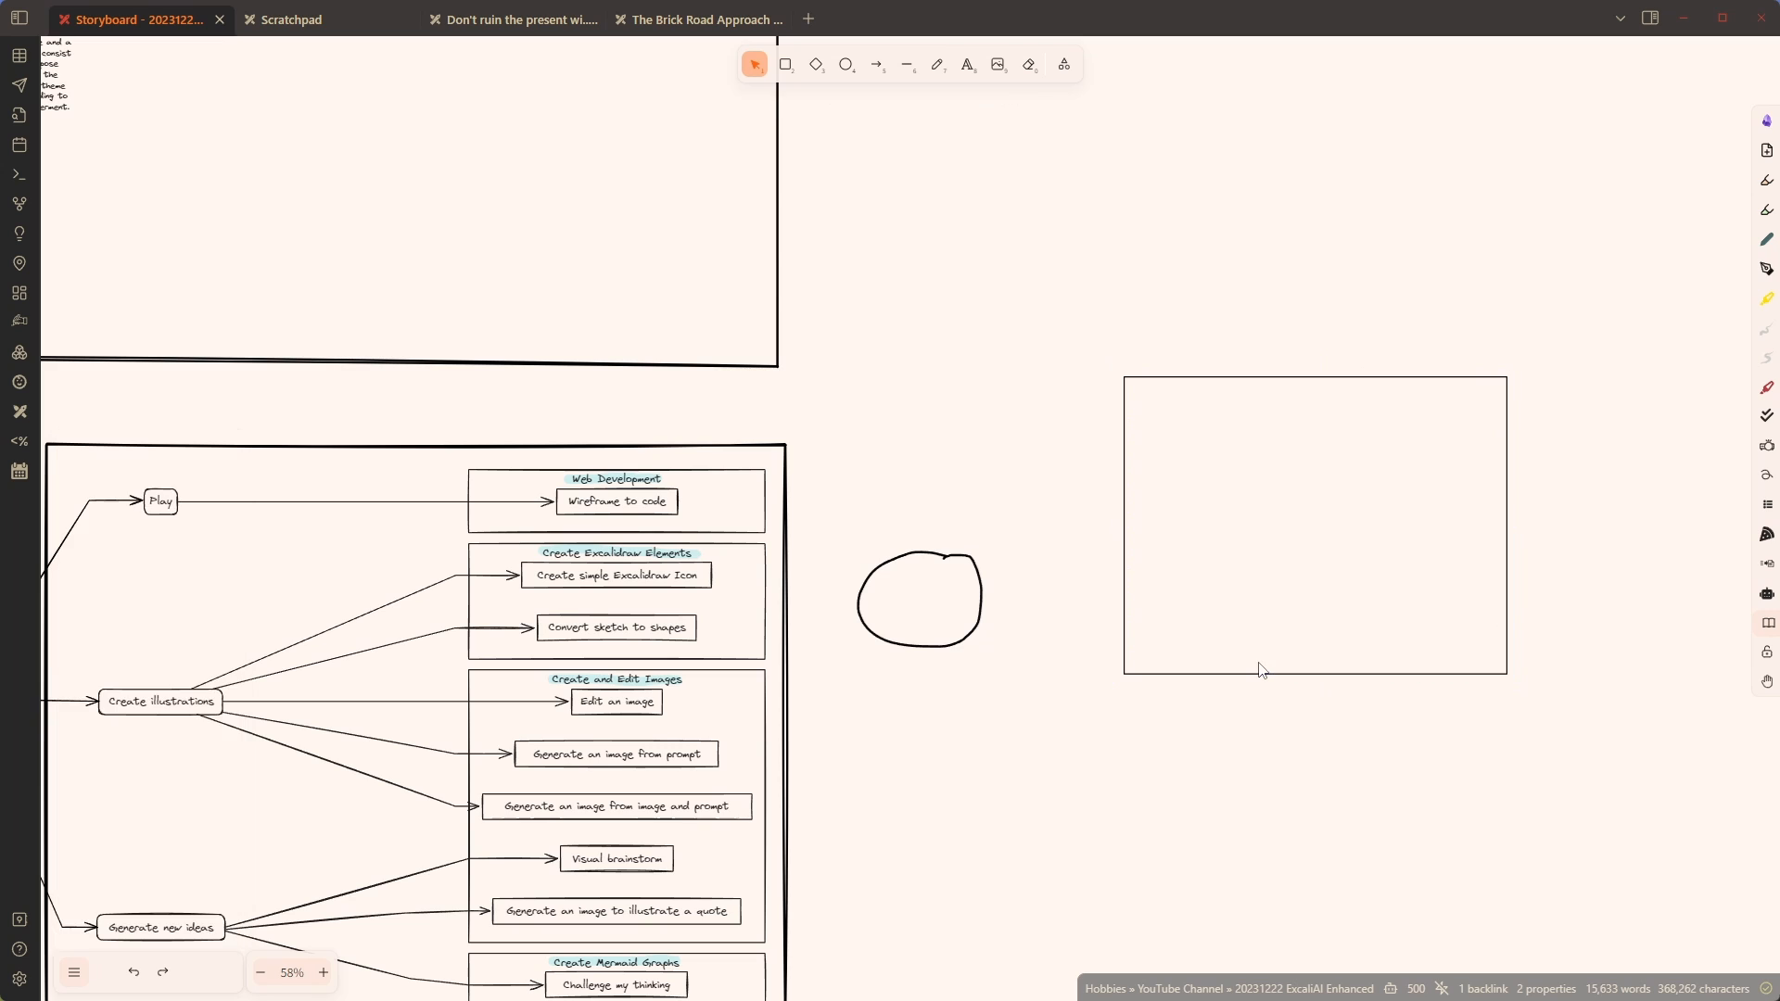
# Delete the generated rectangle beside the circle sketch
pyautogui.click(1261, 721)
pyautogui.moveTo(1123, 674); pyautogui.dragTo(1005, 575)
pyautogui.press('Delete')
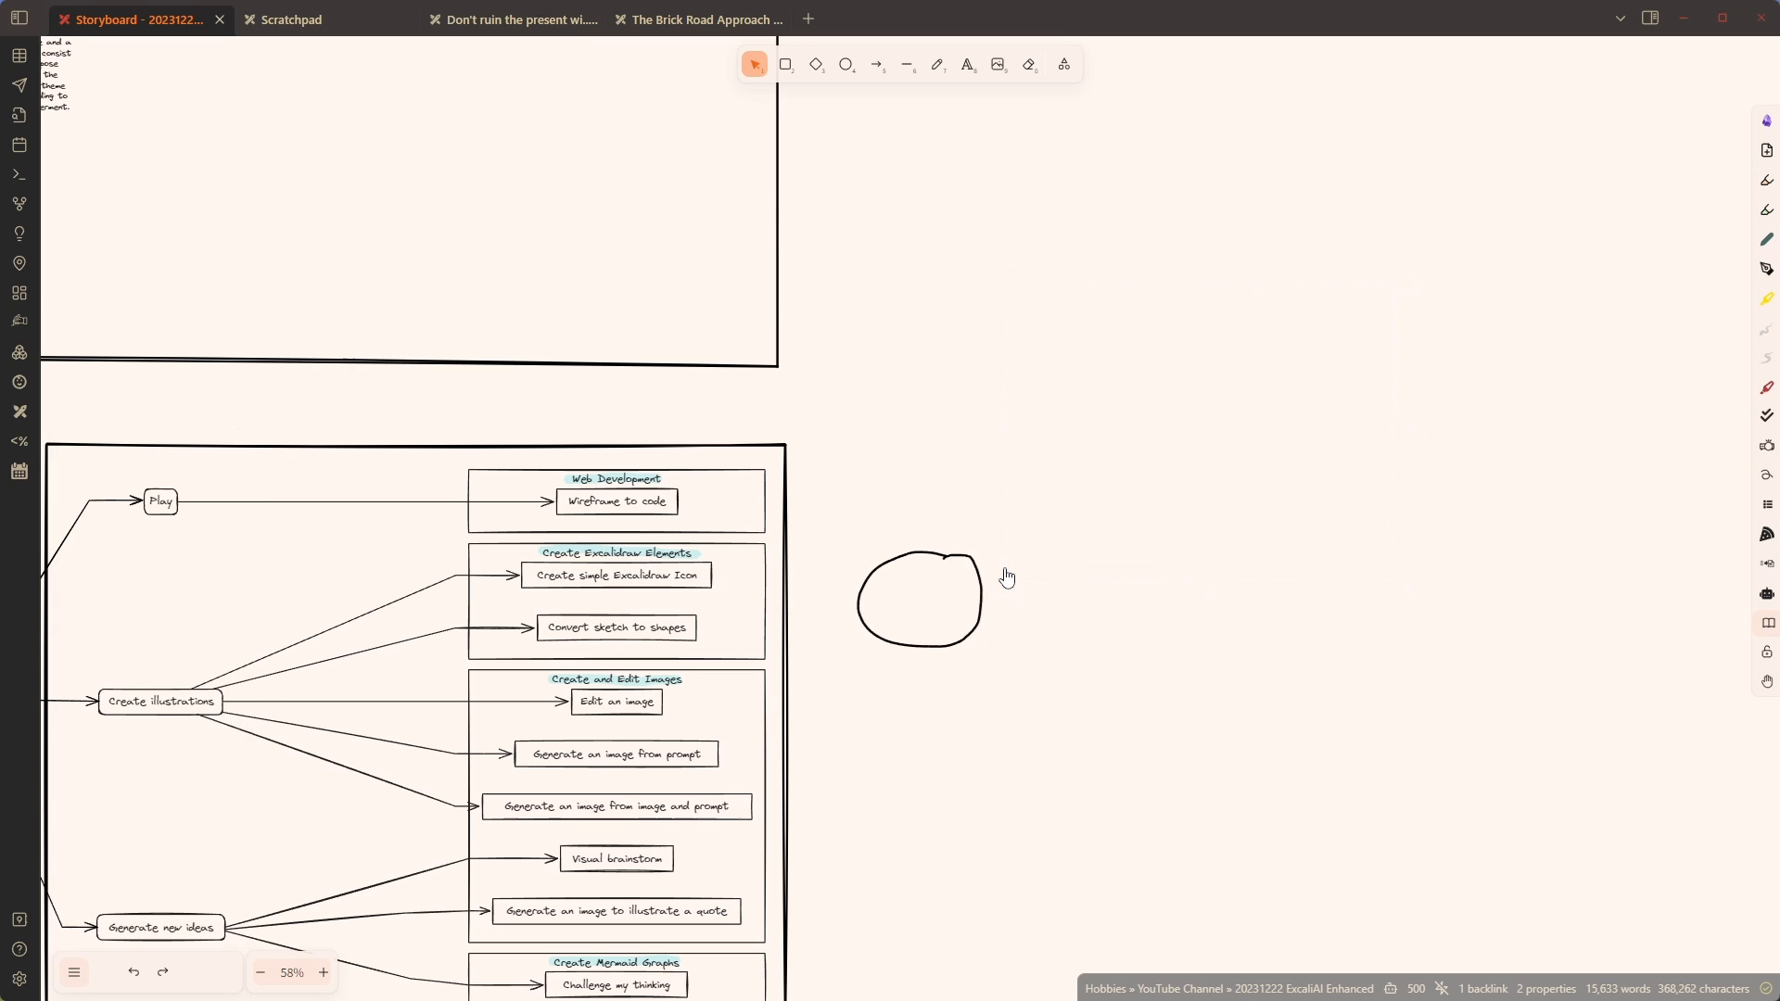
# Generate a smiley-face icon from a text prompt with ExcaliAI's "Create a simple Excalidraw icon" action and nothing selected
pyautogui.click(1767, 595)
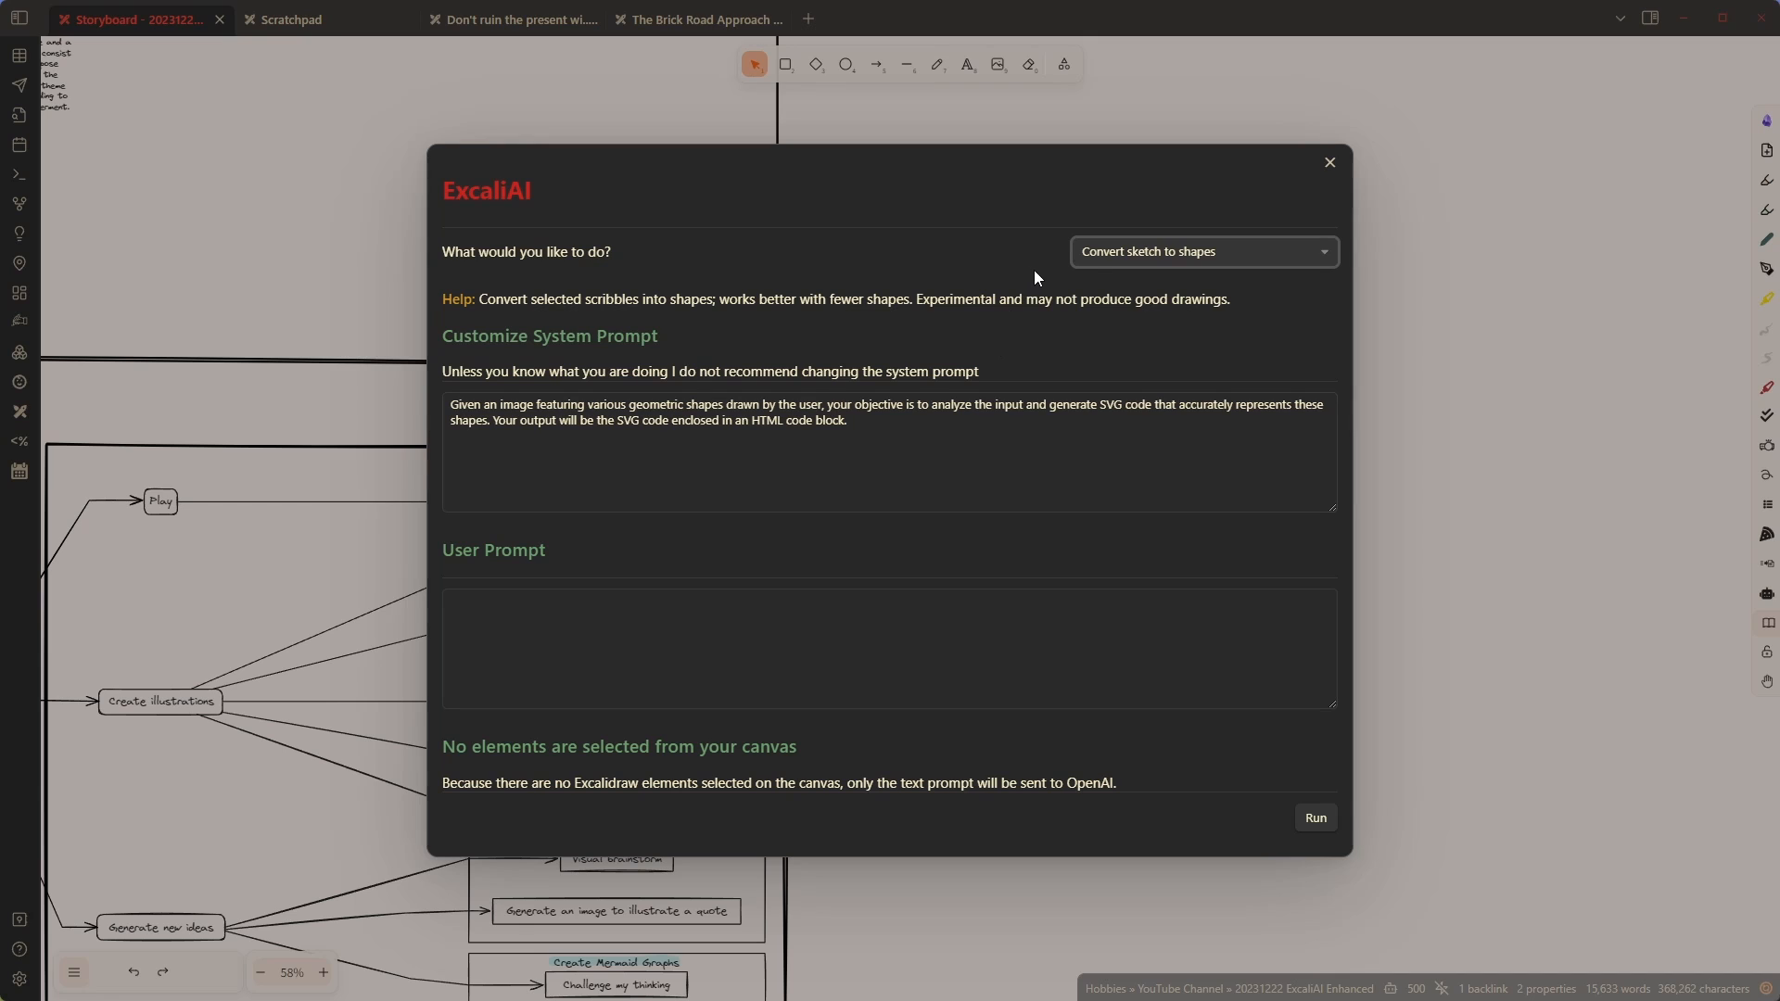
pyautogui.click(1093, 263)
pyautogui.click(1112, 304)
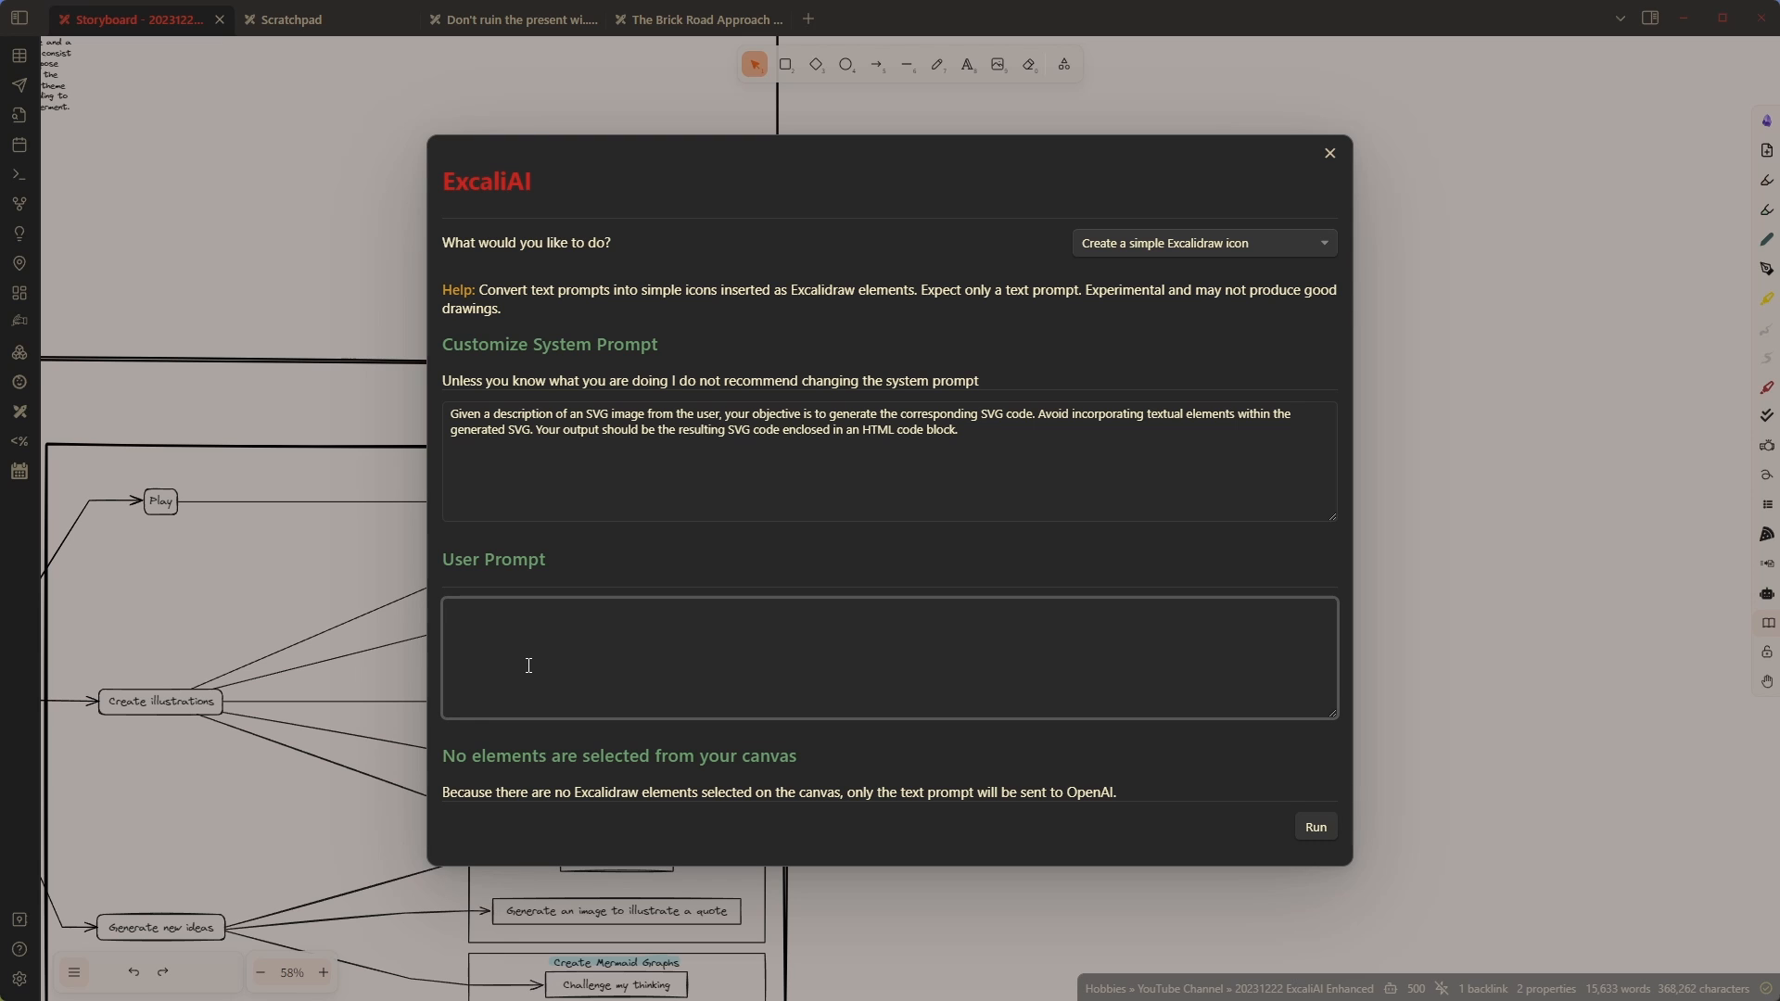
pyautogui.click(1324, 821)
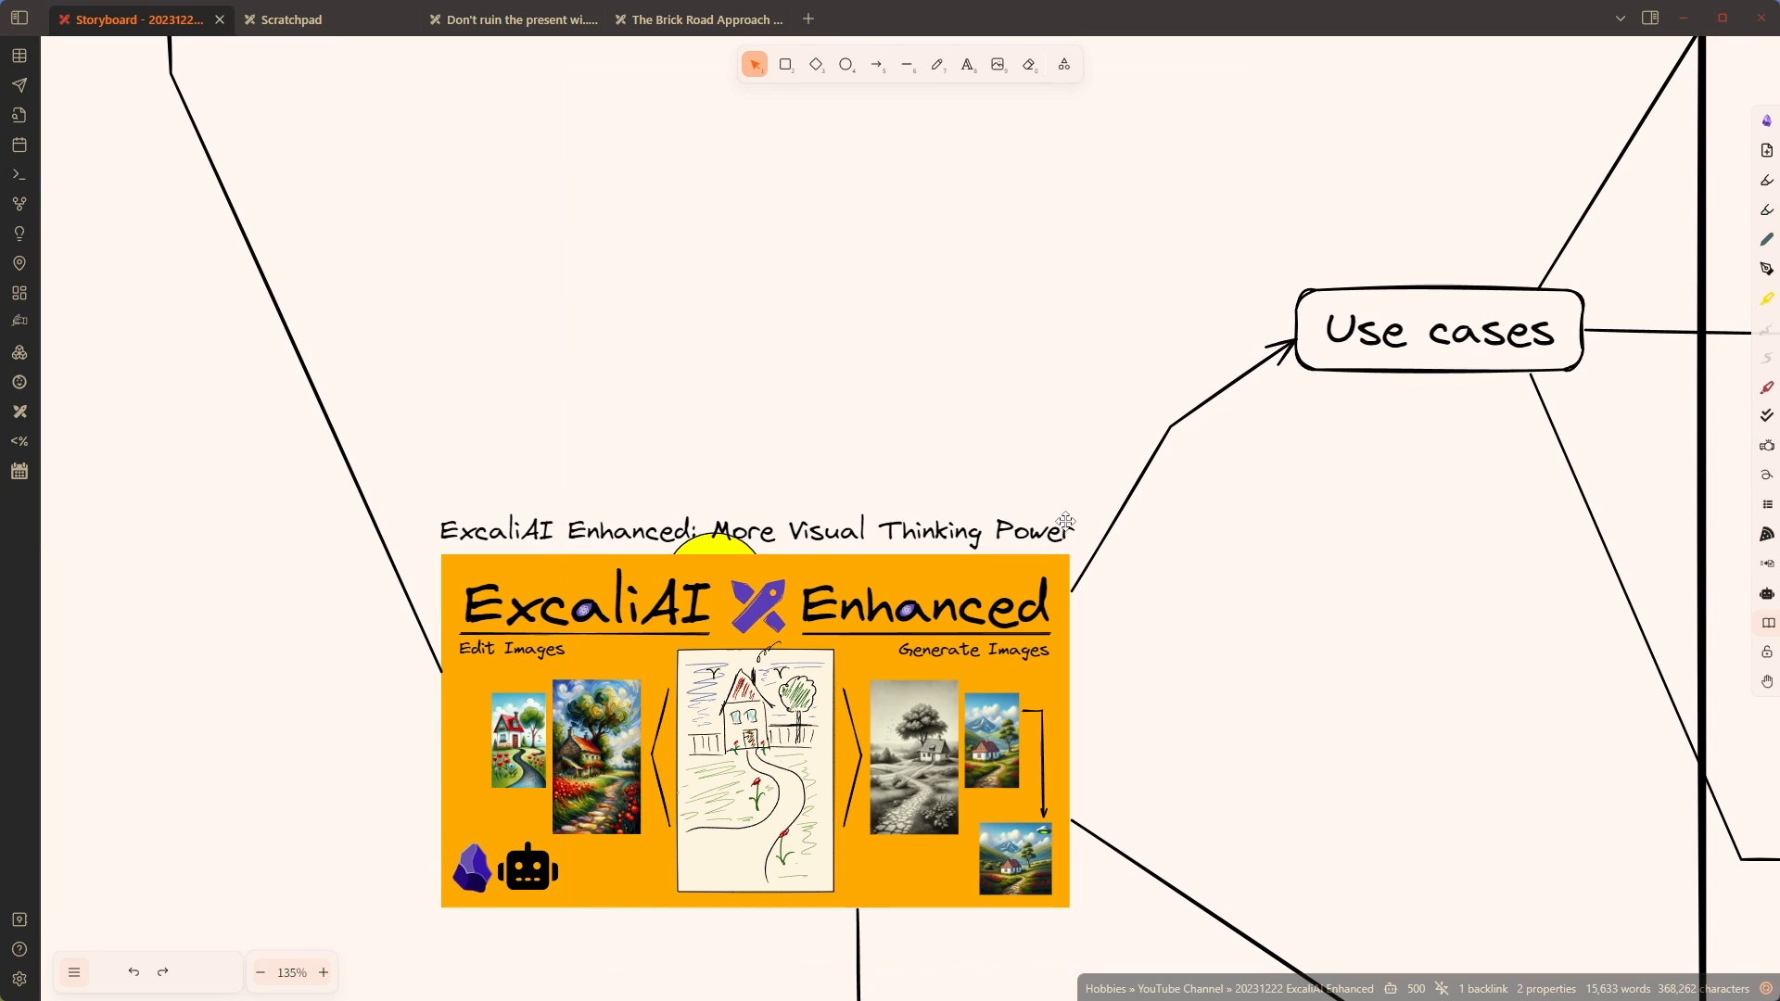
# Move the banner's title out of the way, then bring the smiley icon out from behind the banner to the empty area above it
pyautogui.moveTo(723, 547); pyautogui.dragTo(756, 436)
pyautogui.click(711, 547)
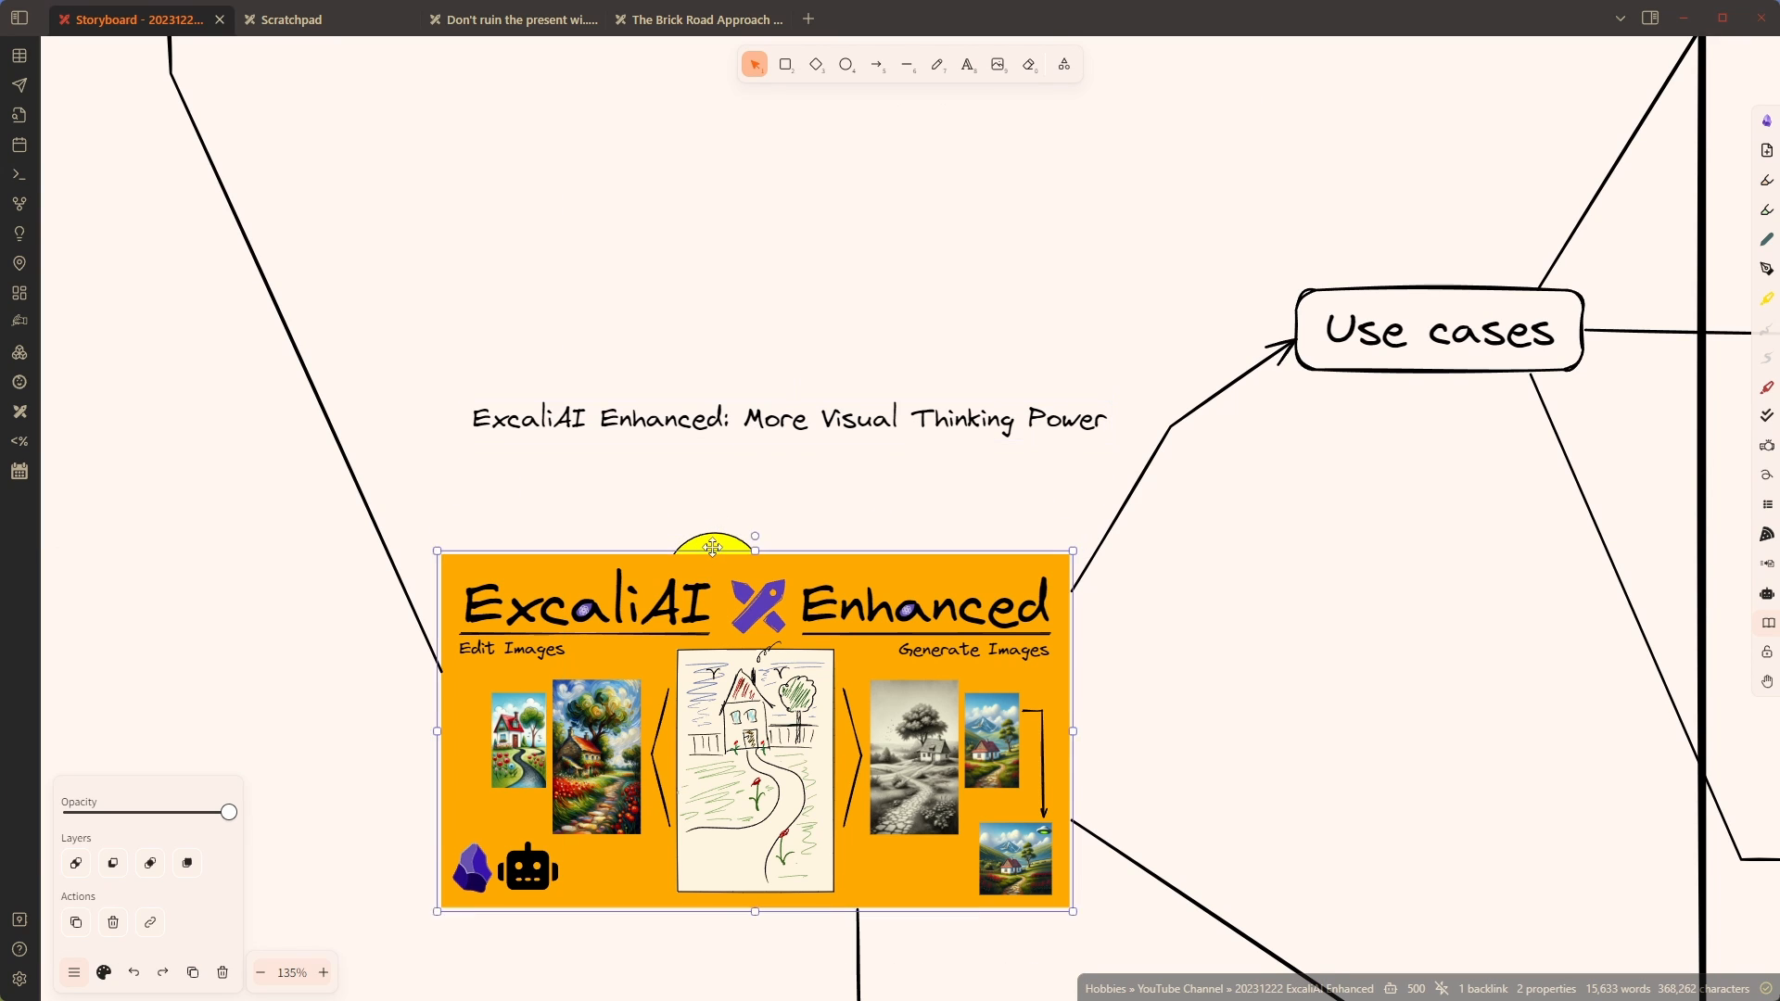
pyautogui.moveTo(712, 548); pyautogui.dragTo(770, 267)
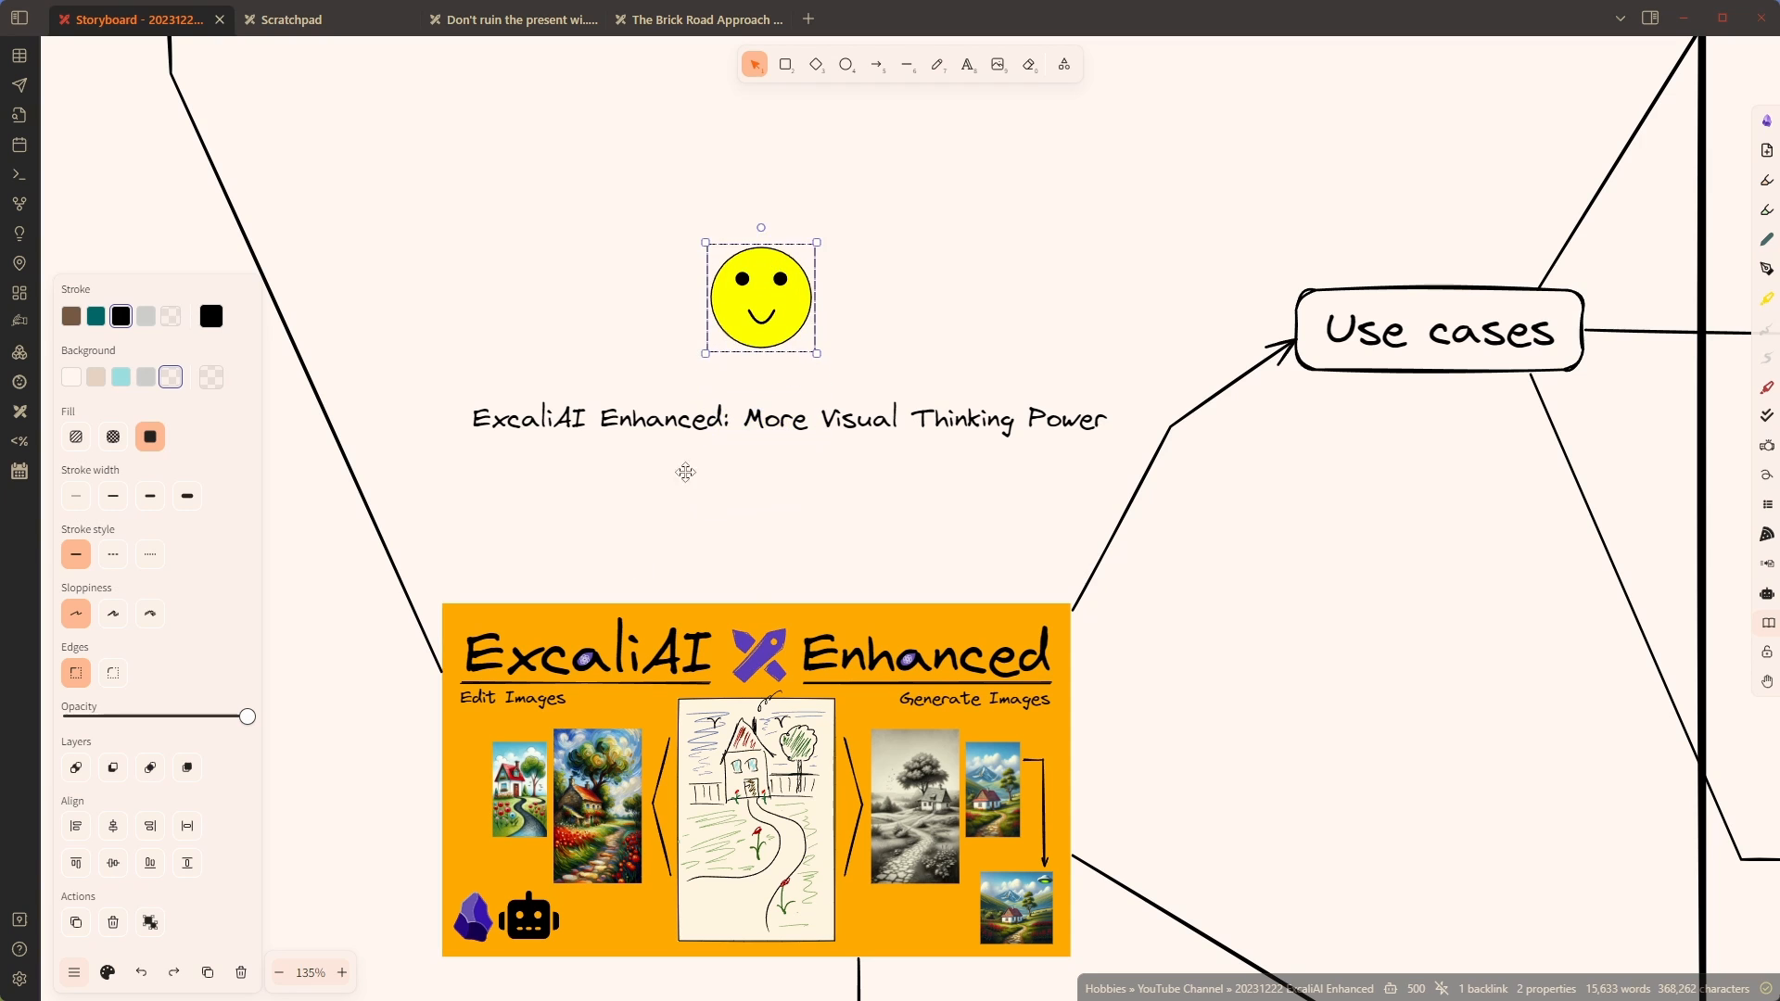
pyautogui.moveTo(603, 653); pyautogui.dragTo(608, 622)
pyautogui.moveTo(795, 311); pyautogui.dragTo(1017, 239)
# Move the "ExcaliAI Enhanced: More Visual Thinking Power" title back directly above the banner image and reselect the smiley icon
pyautogui.scroll(-5, 959, 274)
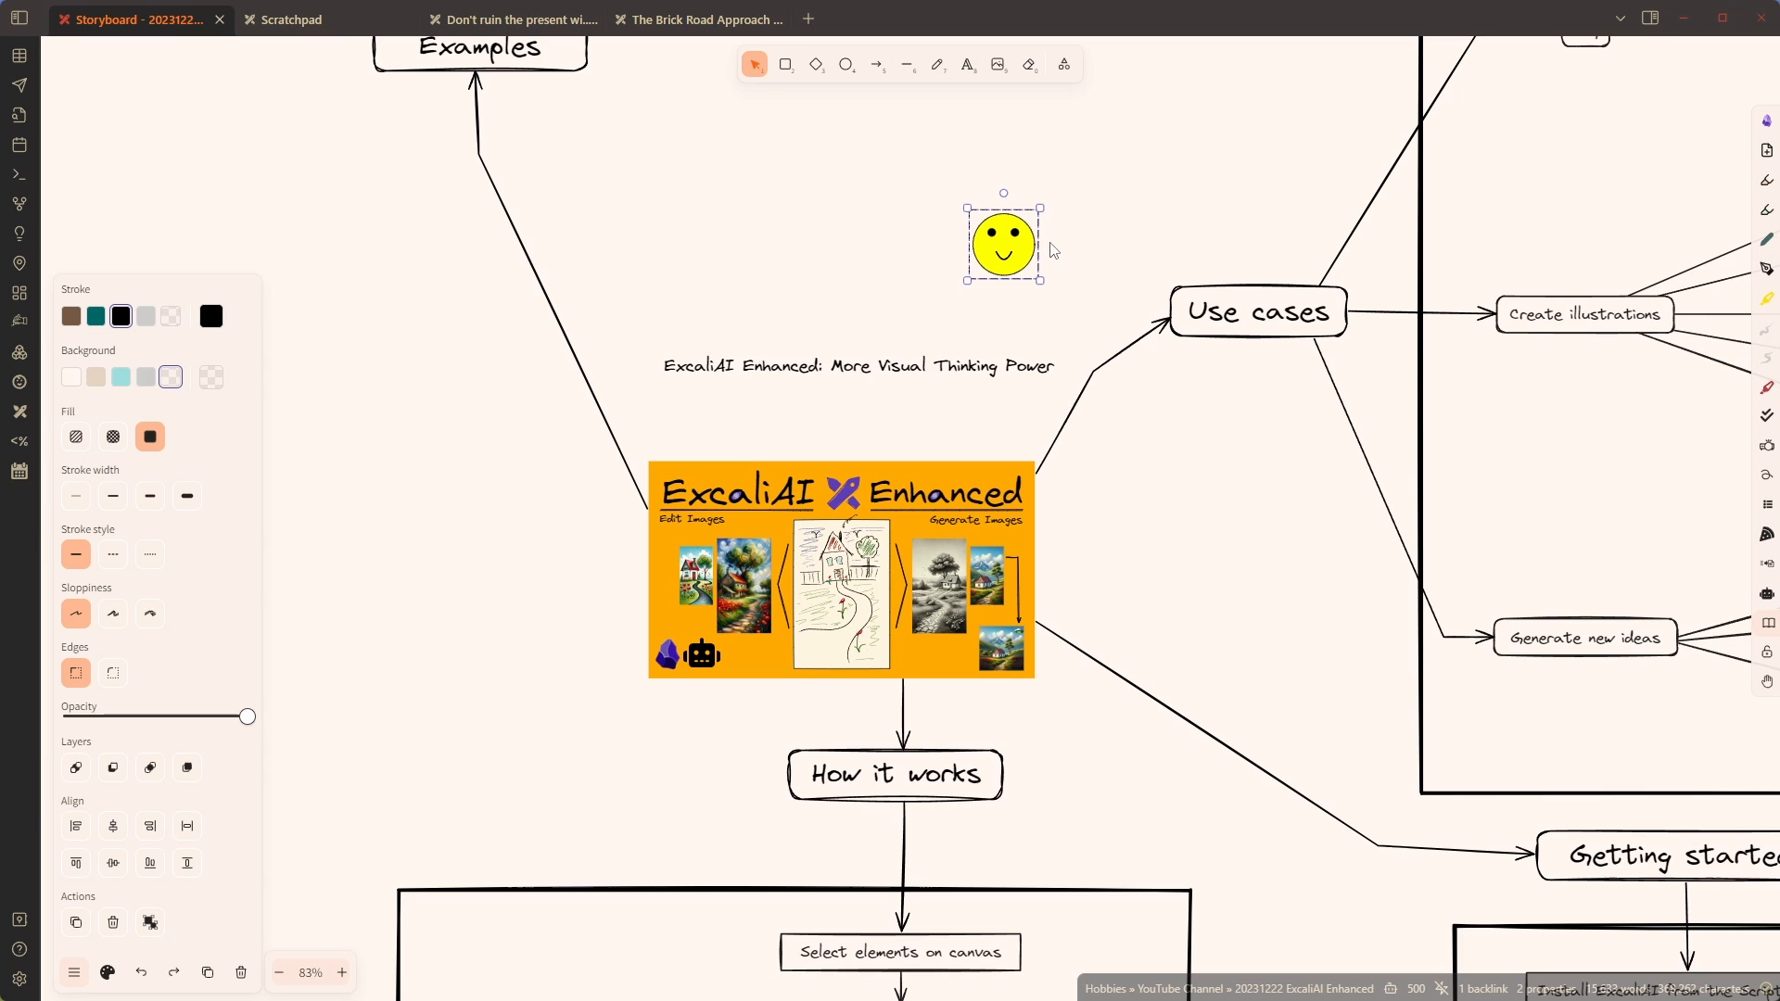
pyautogui.click(928, 366)
pyautogui.moveTo(929, 366); pyautogui.dragTo(909, 448)
pyautogui.click(999, 261)
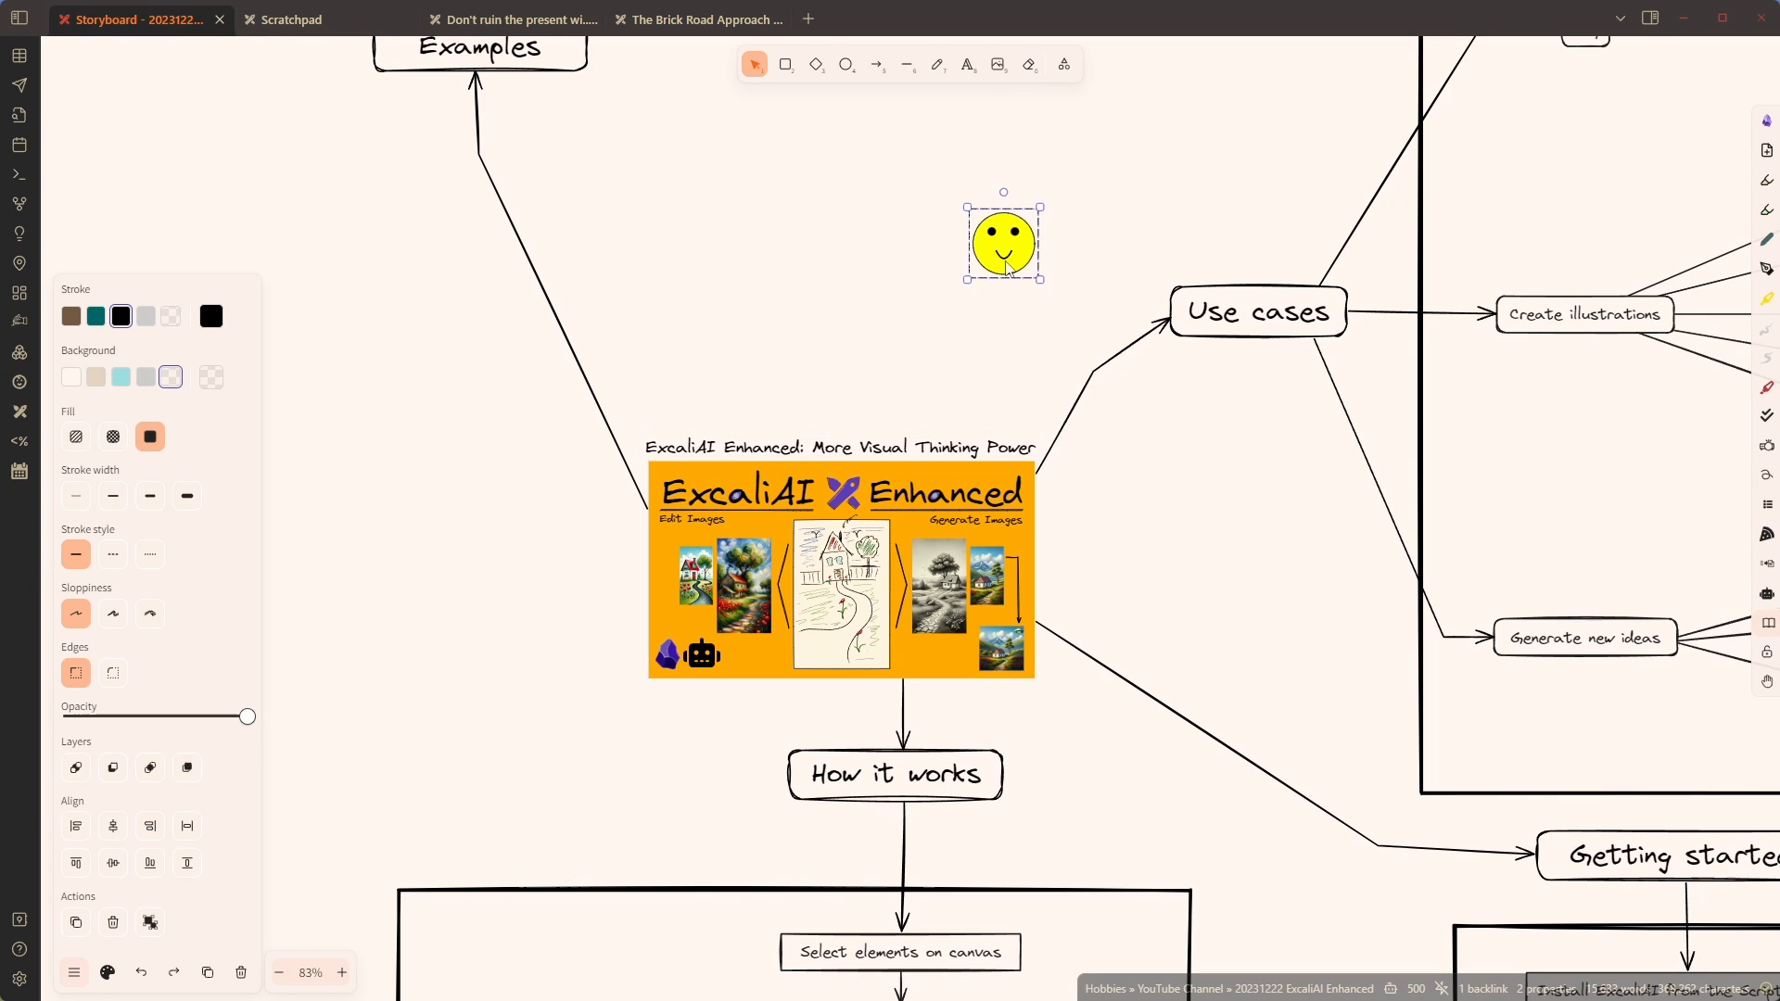